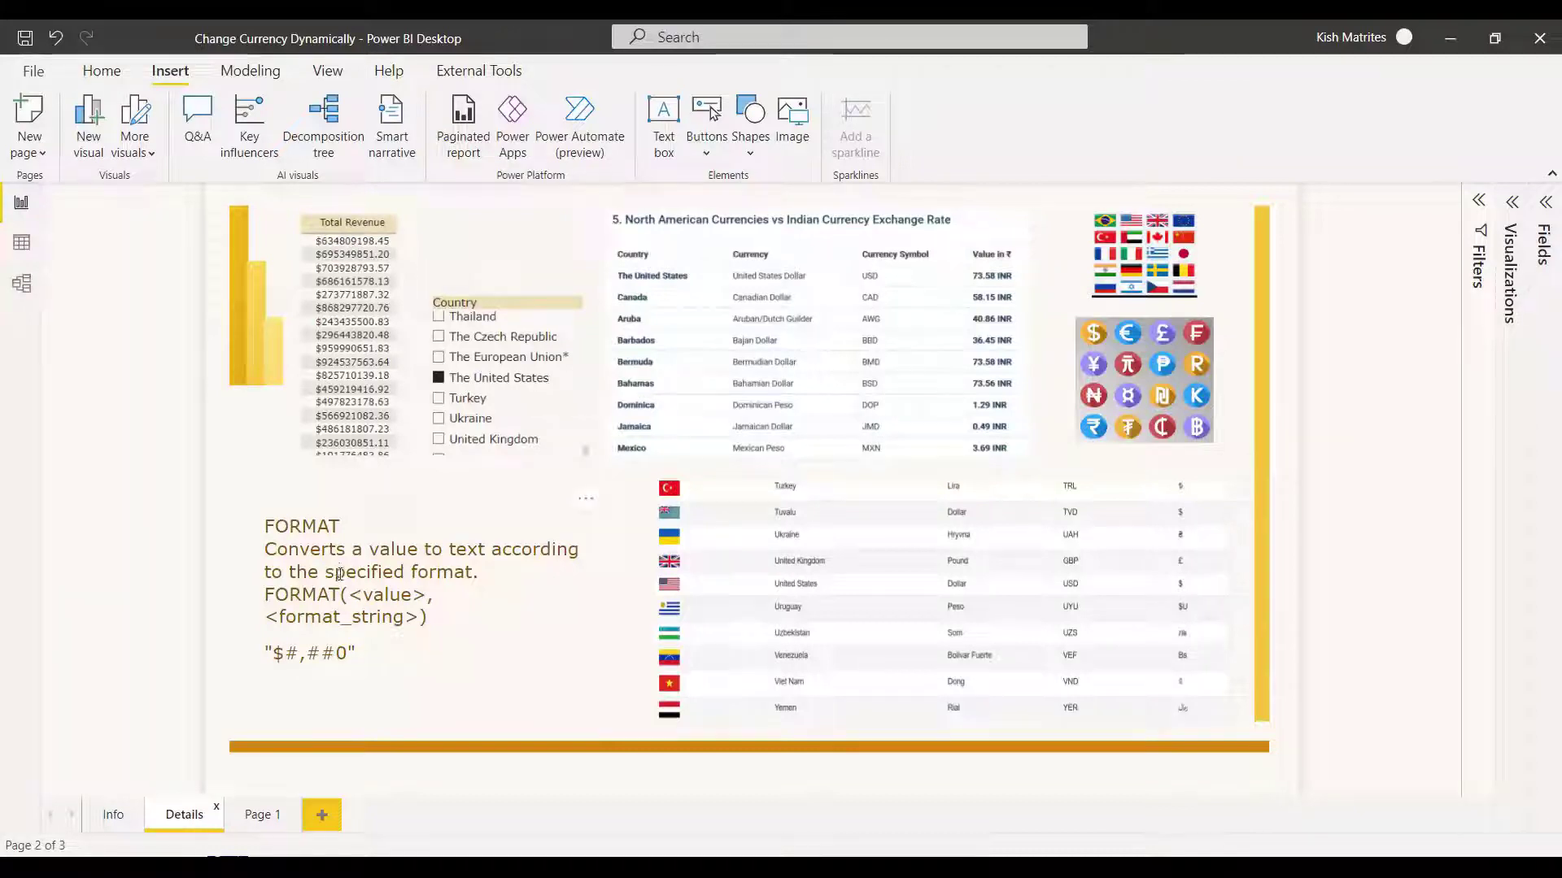
# Examine the FORMAT function's value and format_string arguments and the "$#,##0" example in the Details page's text box.
pyautogui.moveTo(349, 595); pyautogui.dragTo(418, 595)
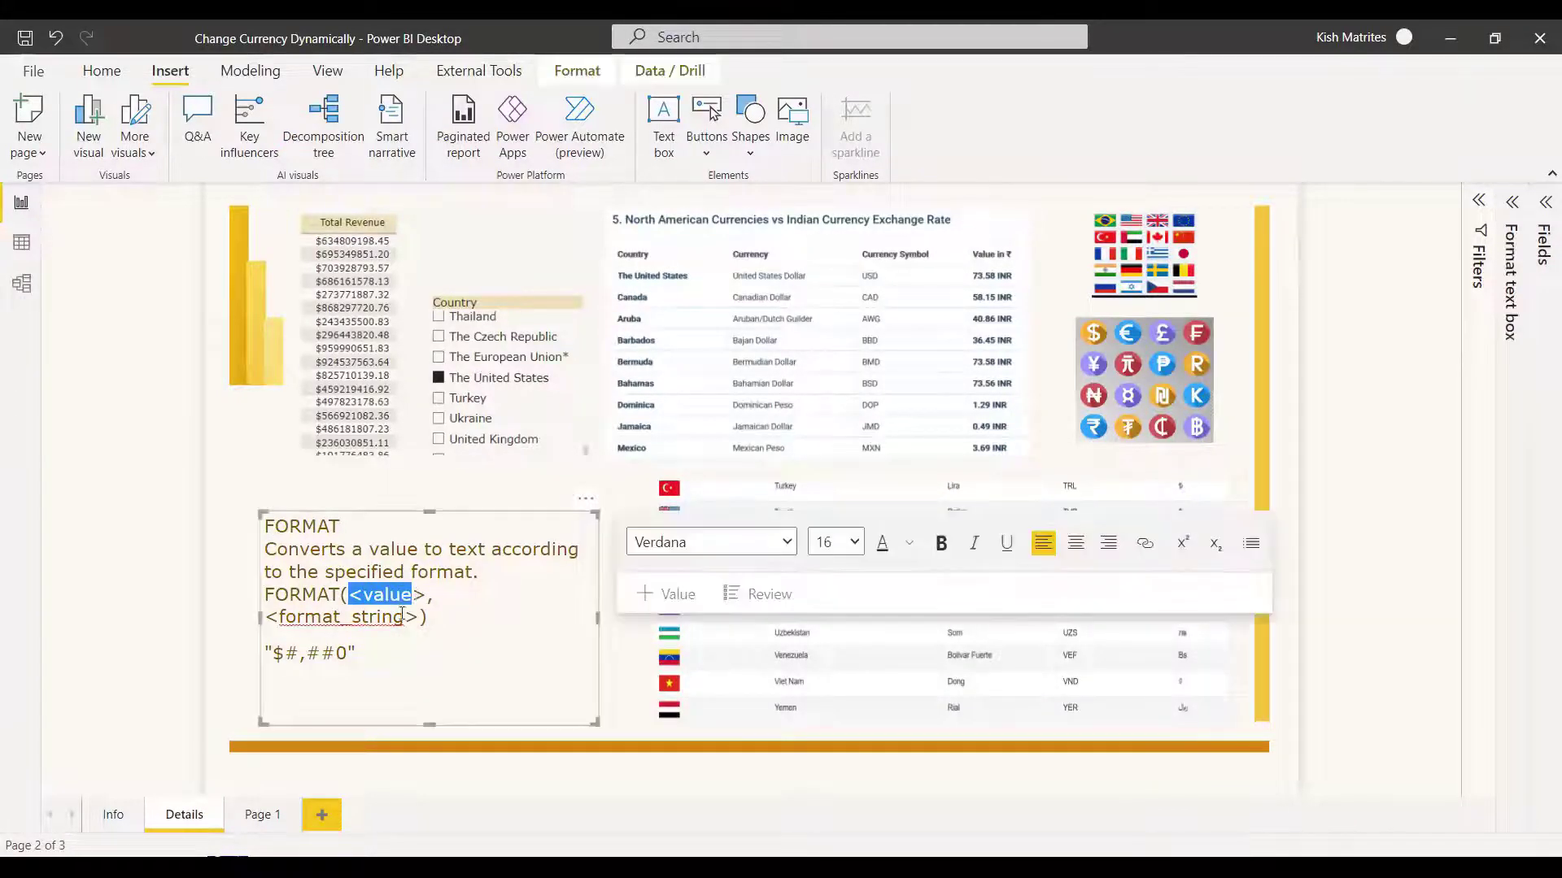
pyautogui.click(424, 618)
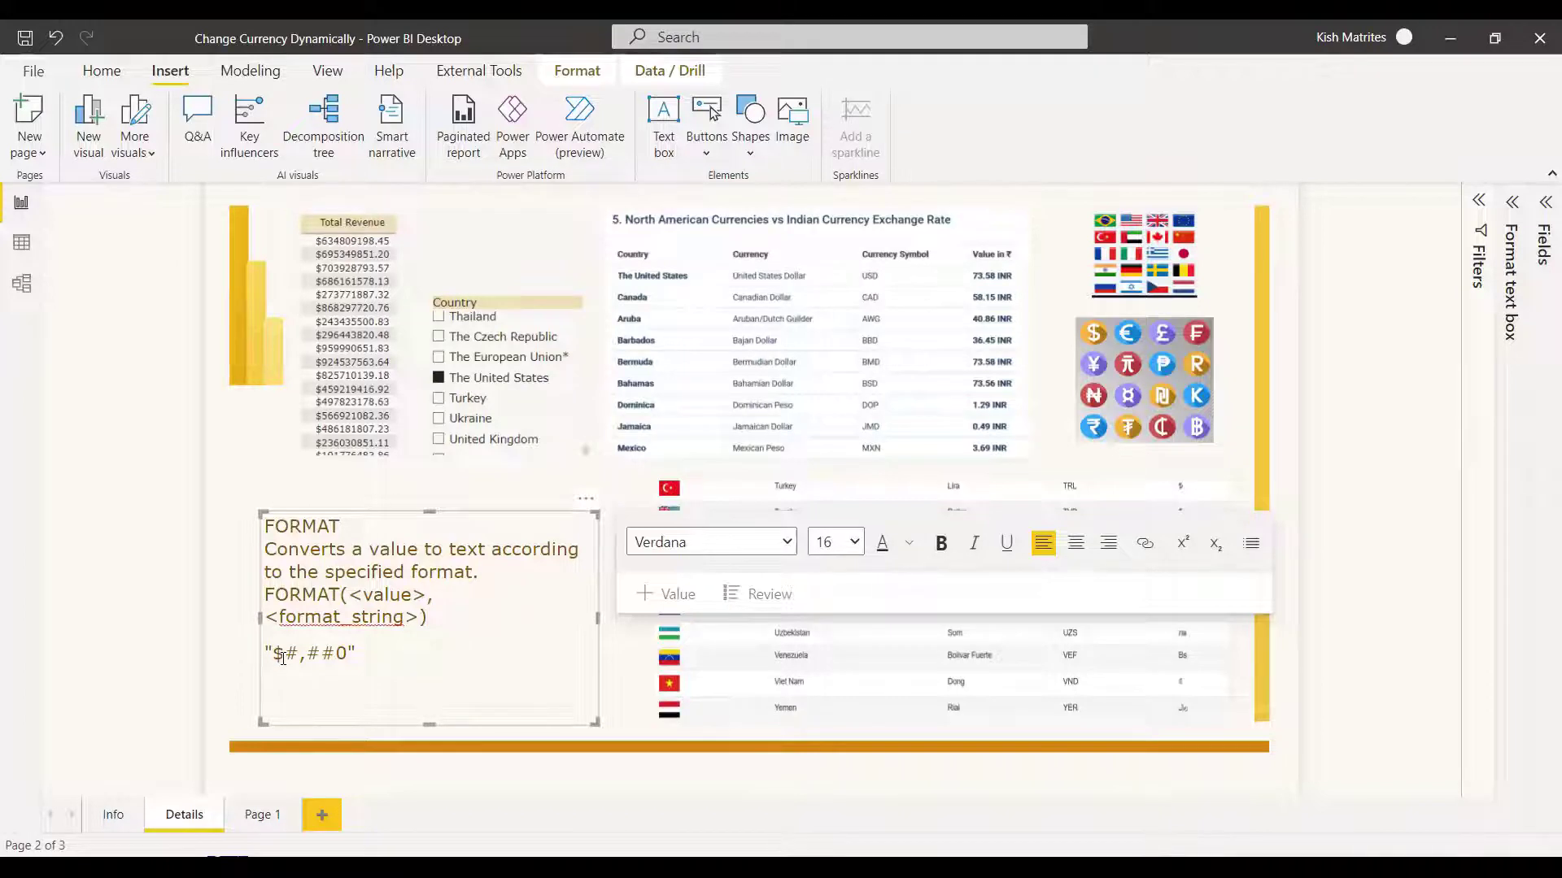
pyautogui.moveTo(282, 659); pyautogui.dragTo(273, 661)
pyautogui.click(249, 461)
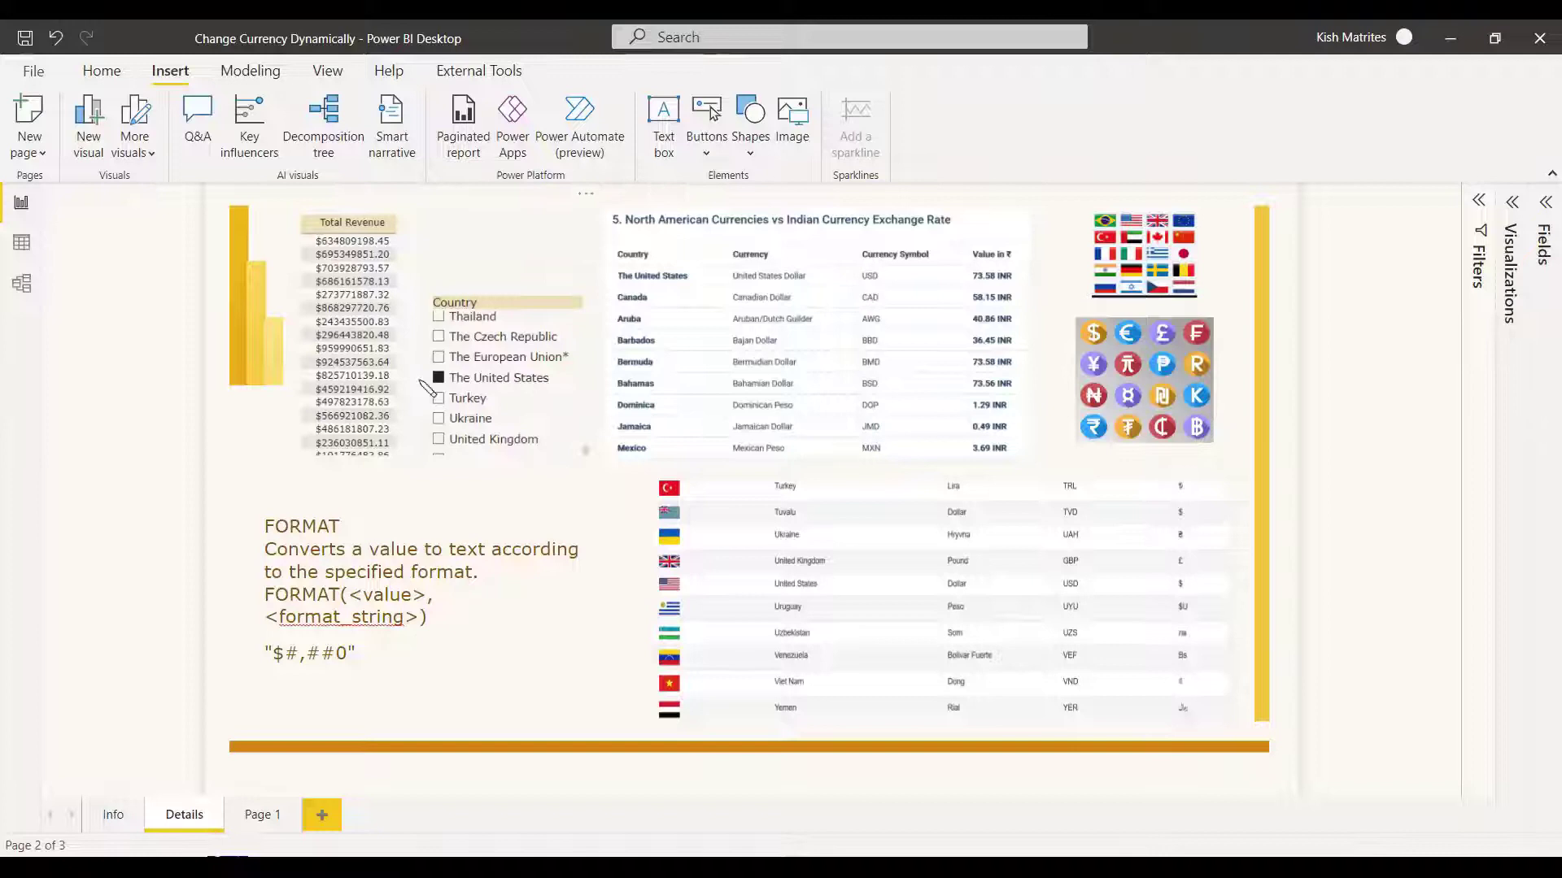
# Open report Page 1, then switch to the browser and copy the web address of the world currency symbols page.
pyautogui.click(264, 816)
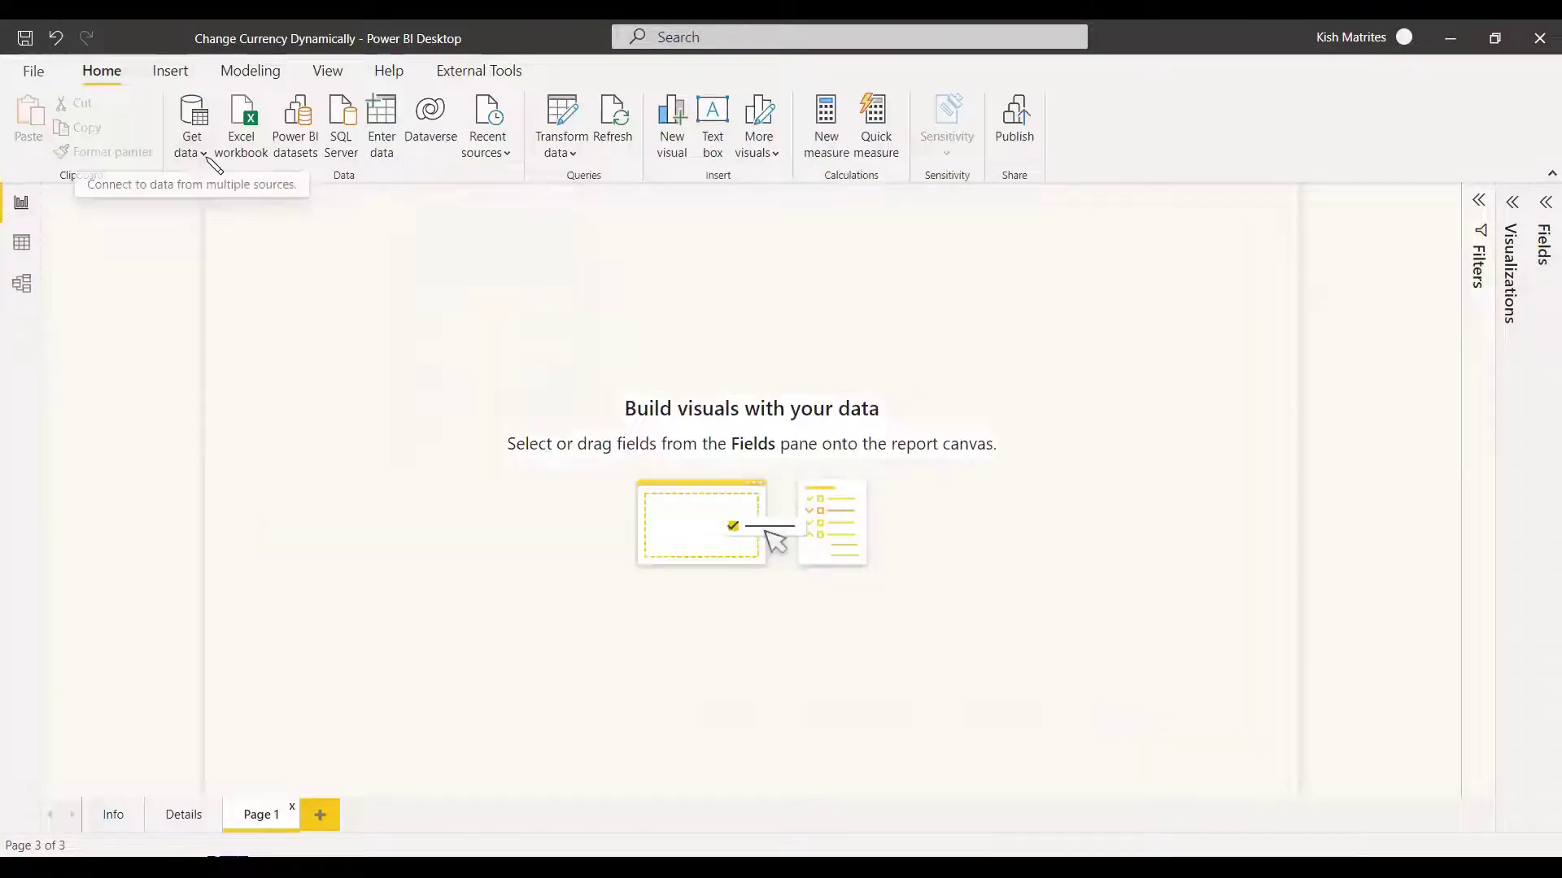
pyautogui.click(194, 139)
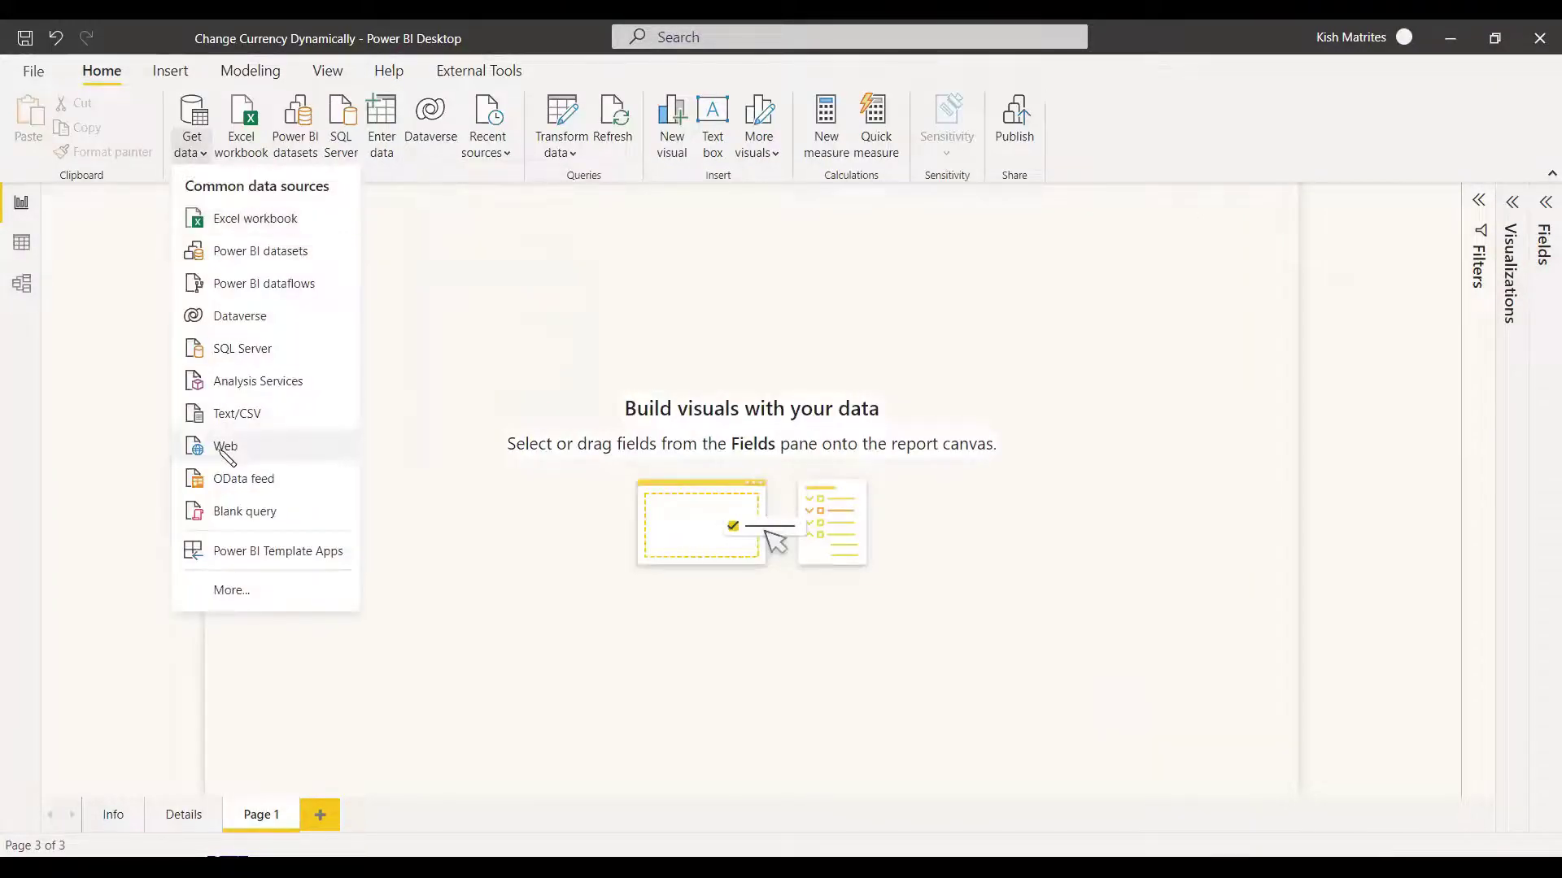
pyautogui.click(219, 694)
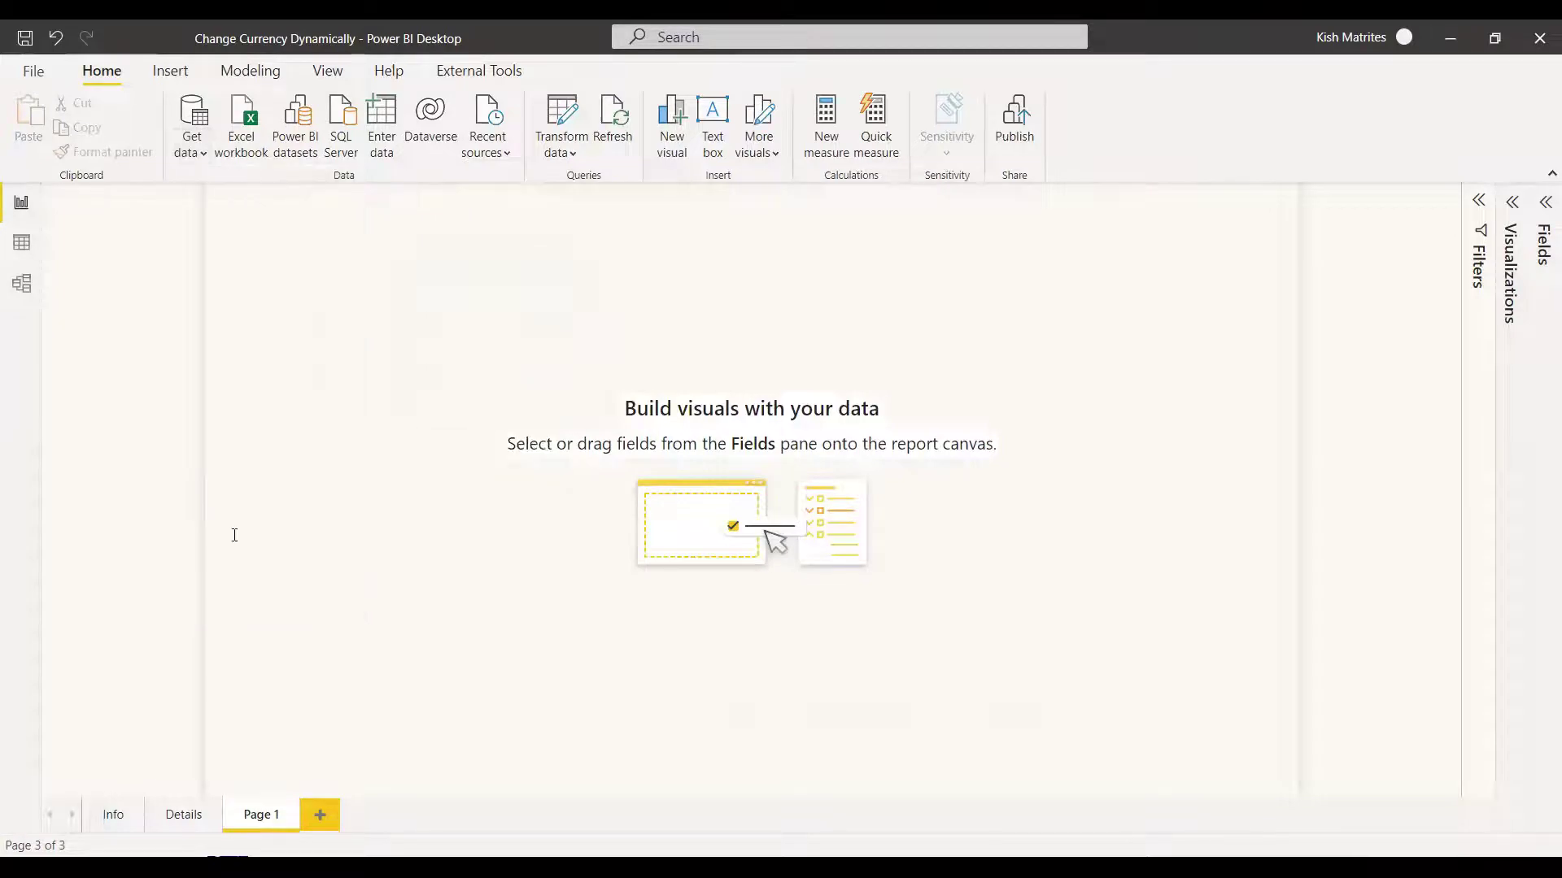
pyautogui.hotkey('alt', 'Tab')
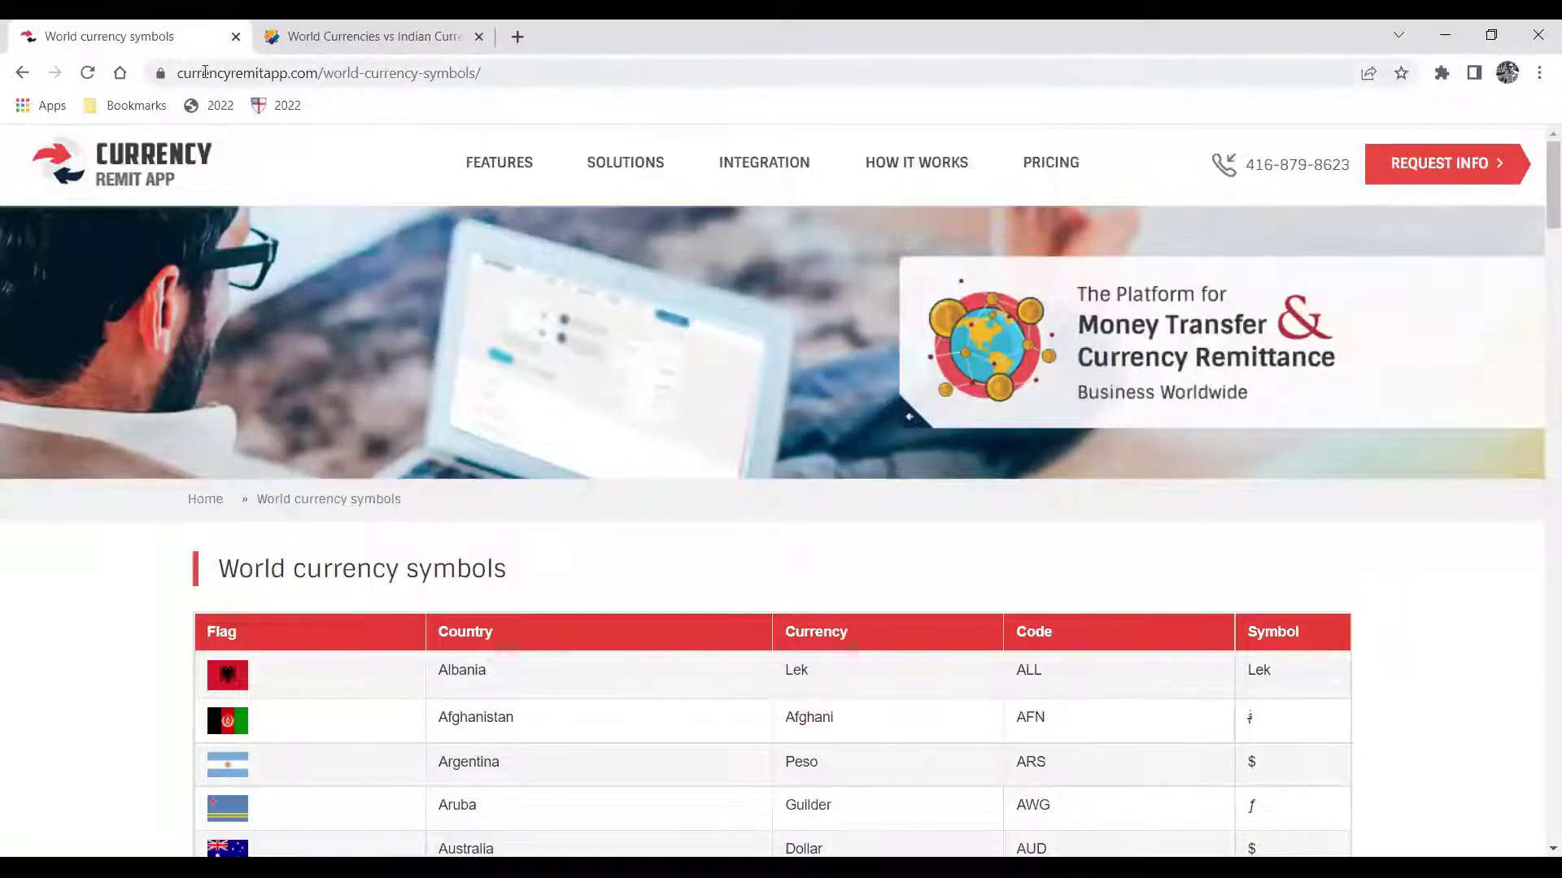
pyautogui.scroll(-5, 407, 455)
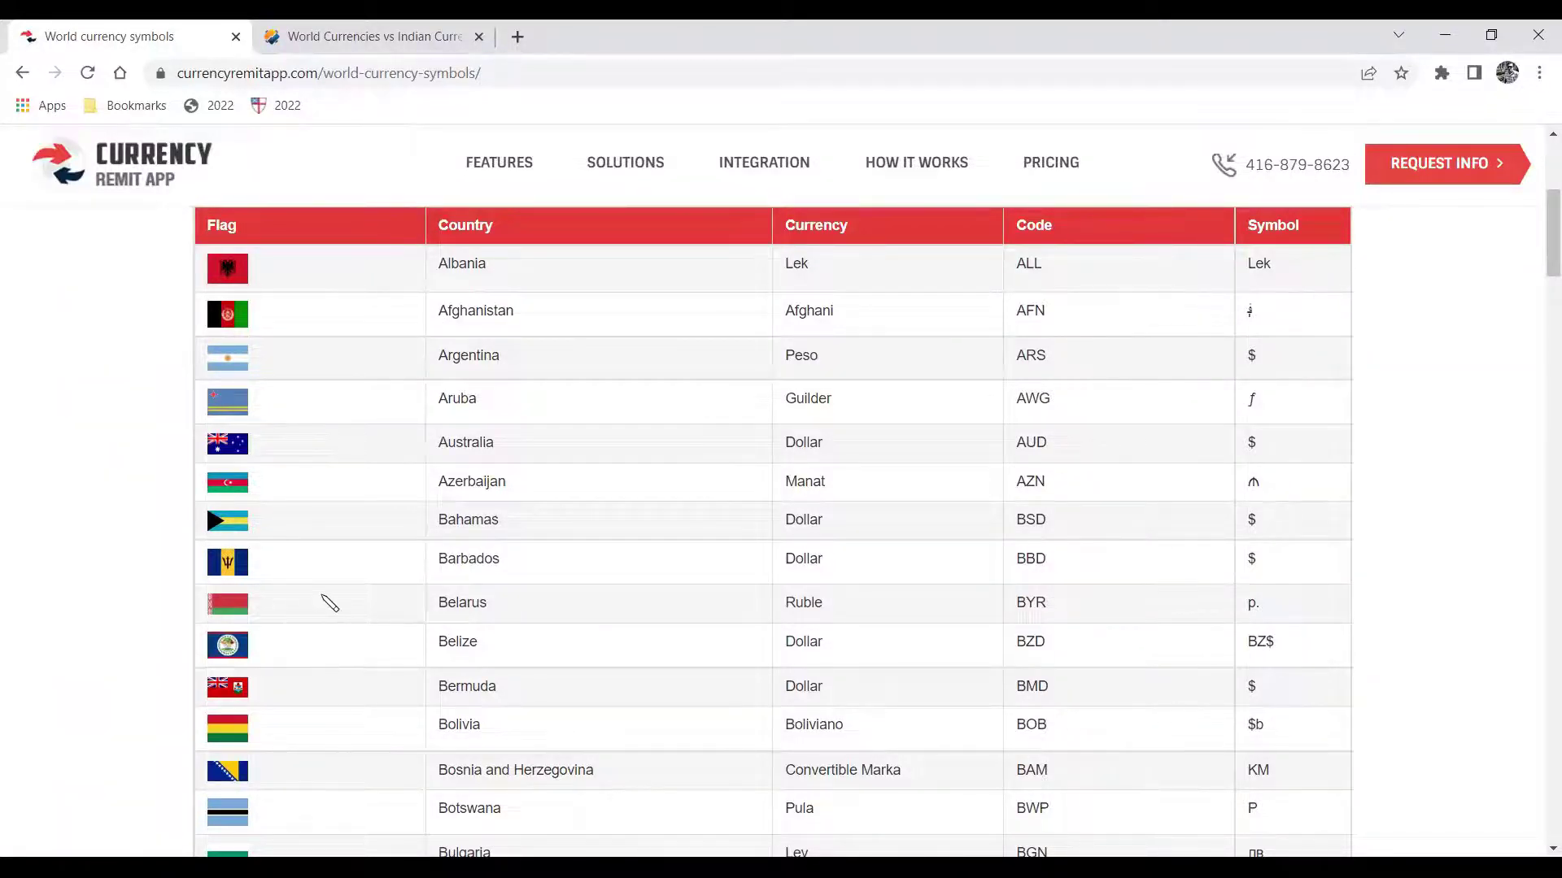
pyautogui.scroll(5, 329, 603)
pyautogui.click(416, 78)
pyautogui.hotkey('ctrl', 'c')
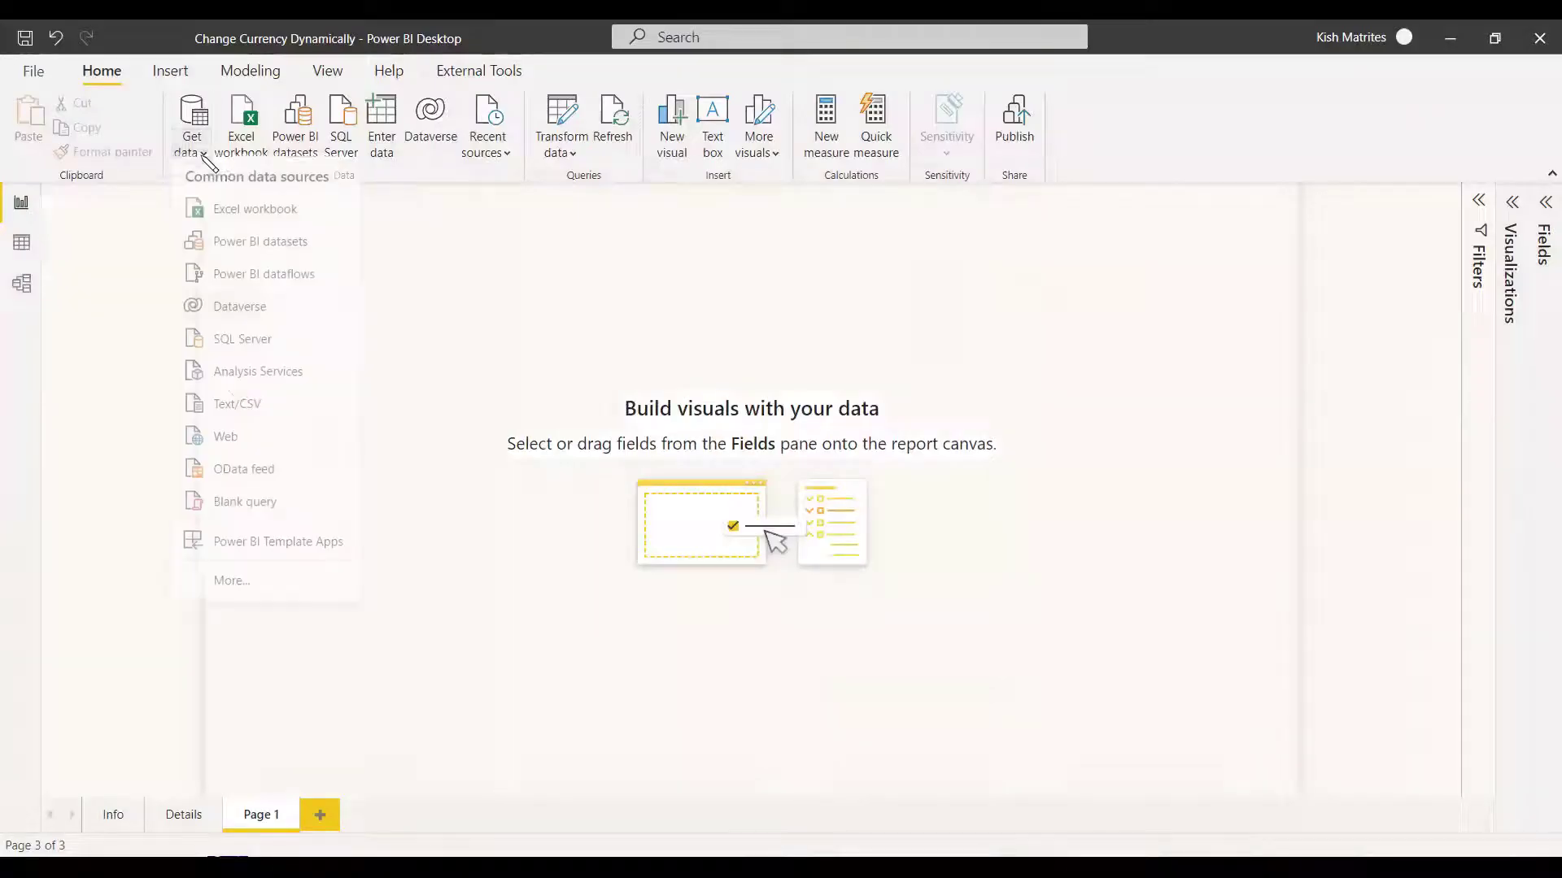
pyautogui.click(231, 436)
pyautogui.hotkey('ctrl', 'v')
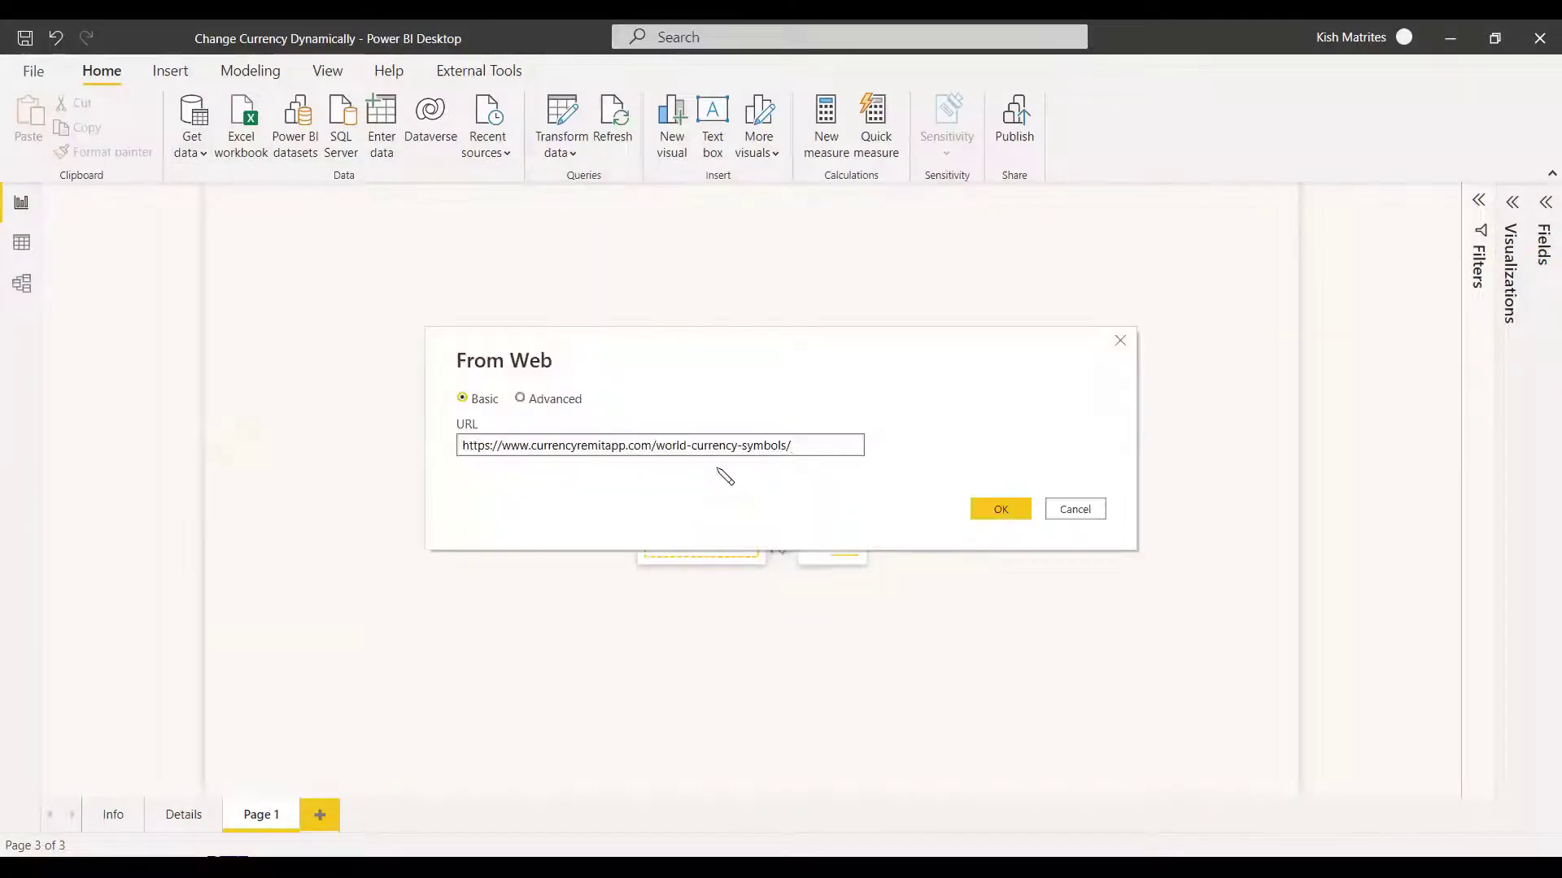
pyautogui.click(1017, 512)
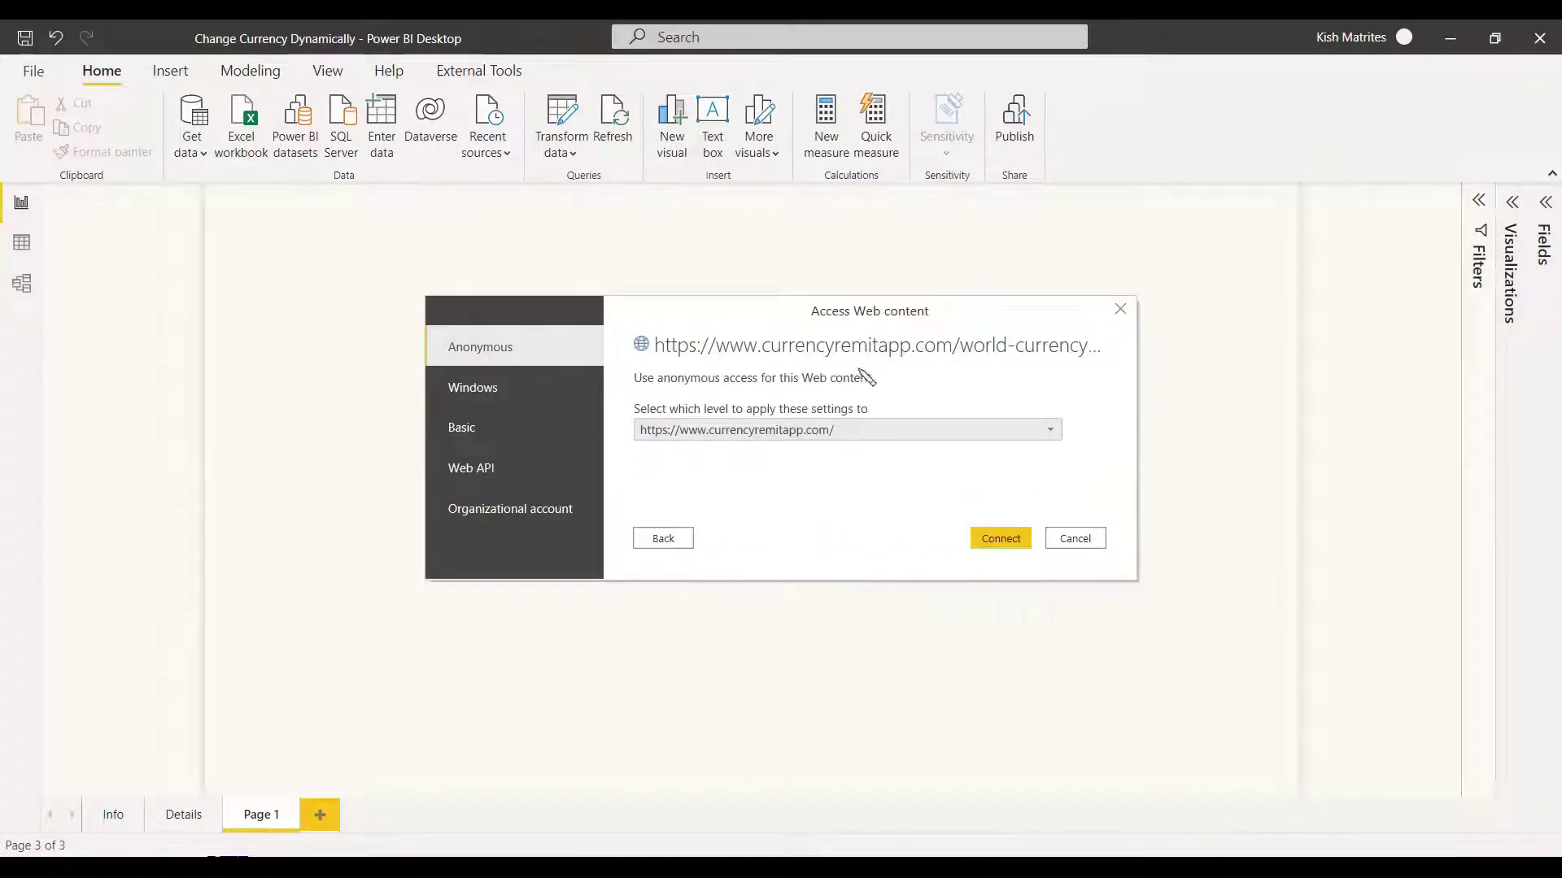
pyautogui.click(999, 539)
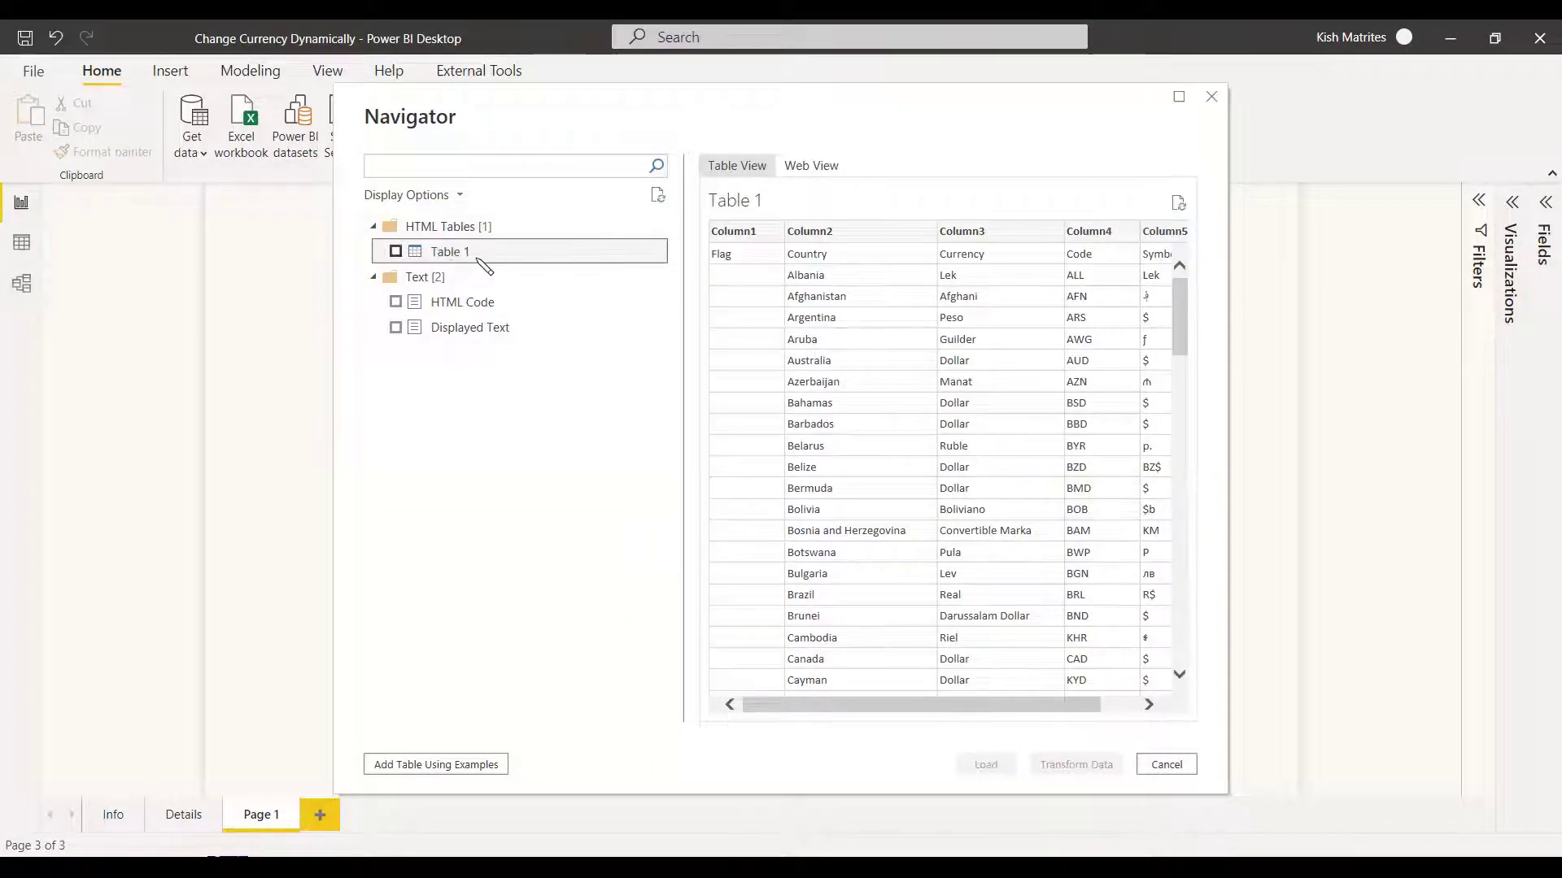
# Preview Table 1 of the currency symbols page and import it as a query.
pyautogui.moveTo(987, 710); pyautogui.dragTo(914, 712)
pyautogui.moveTo(1179, 319)
pyautogui.mouseDown()
pyautogui.moveTo(1180, 631)
pyautogui.moveTo(1181, 306)
pyautogui.mouseUp()
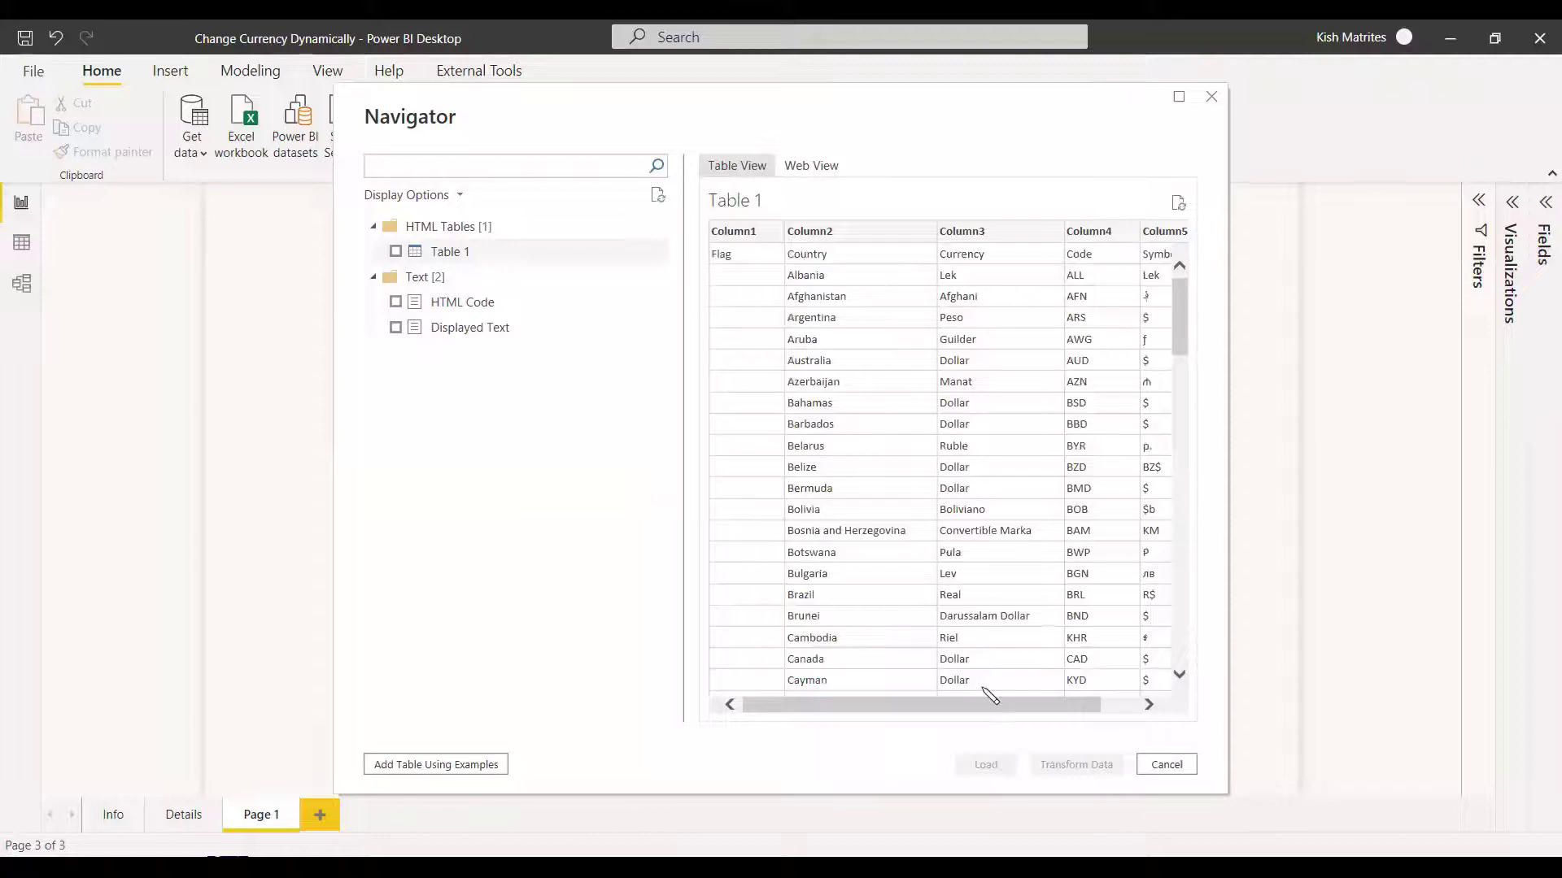
pyautogui.moveTo(949, 711); pyautogui.dragTo(982, 711)
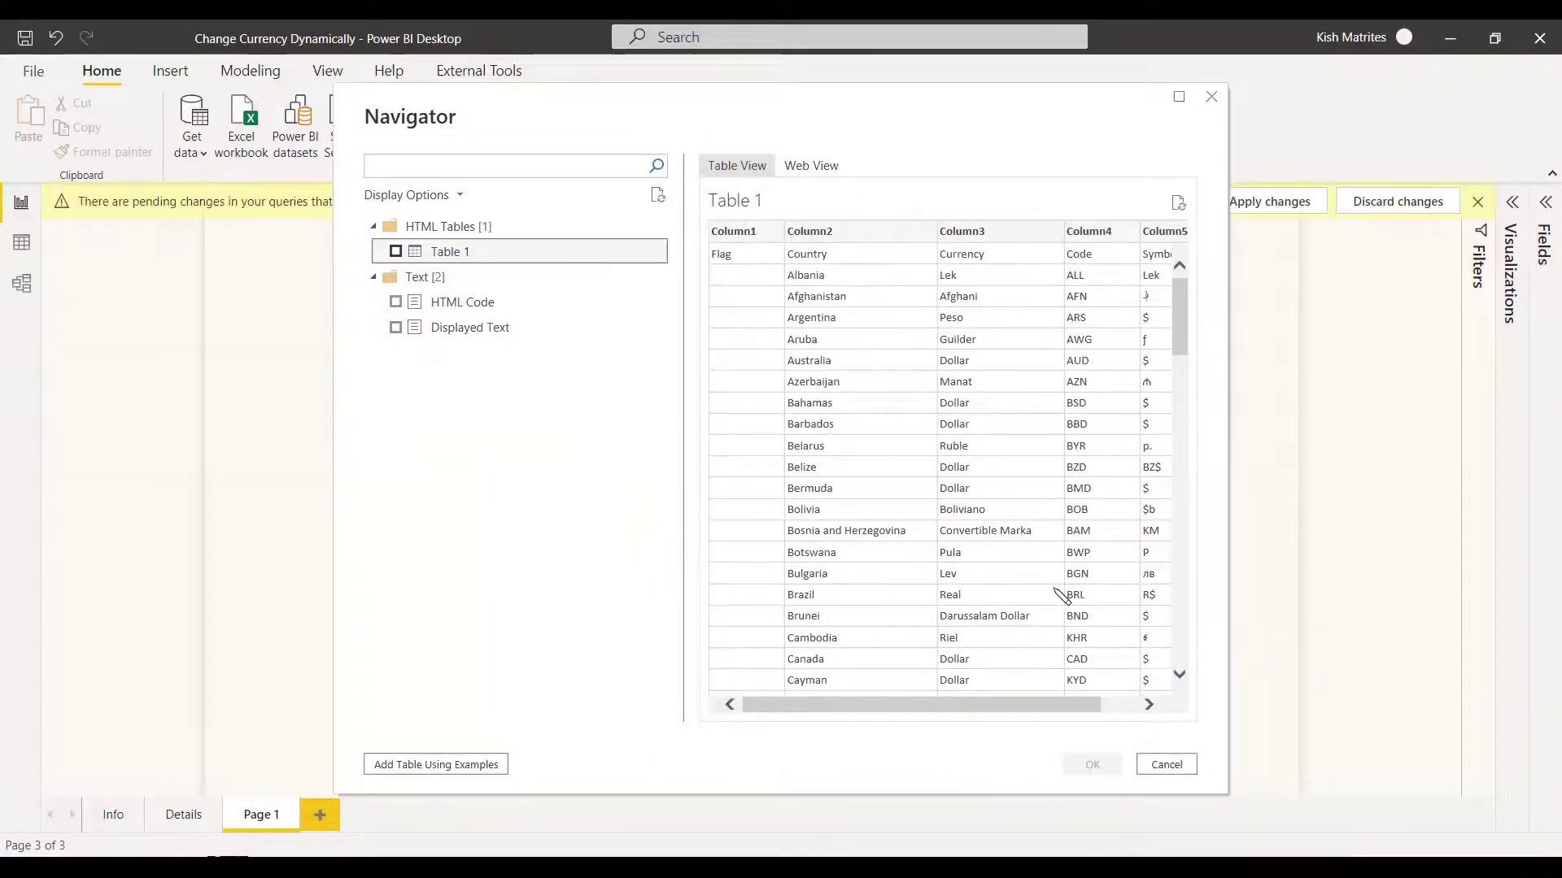
pyautogui.press('space')
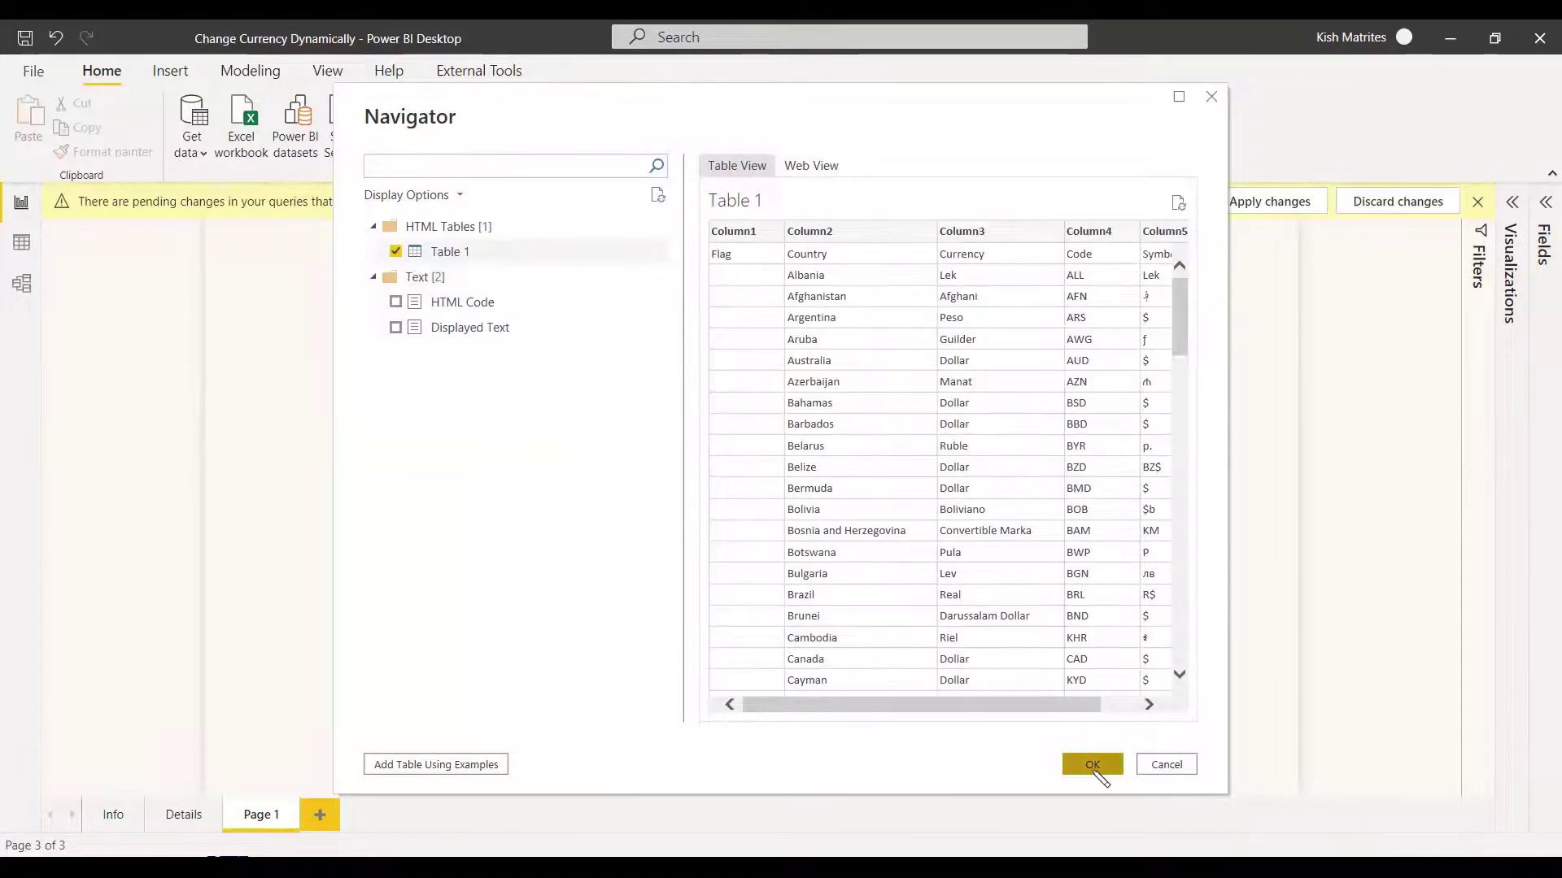
pyautogui.click(1098, 769)
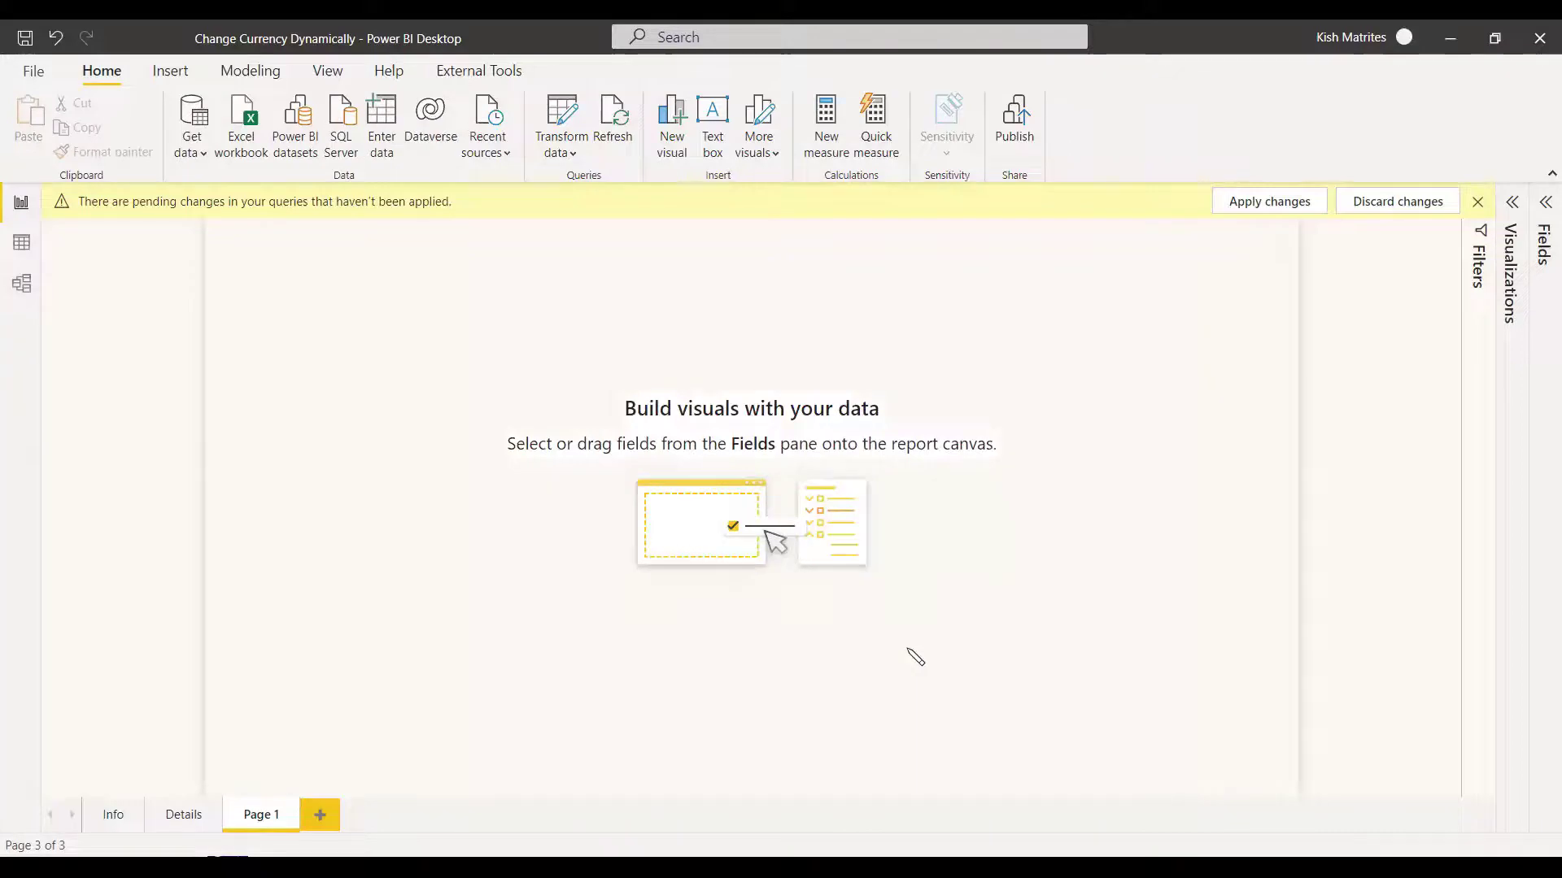
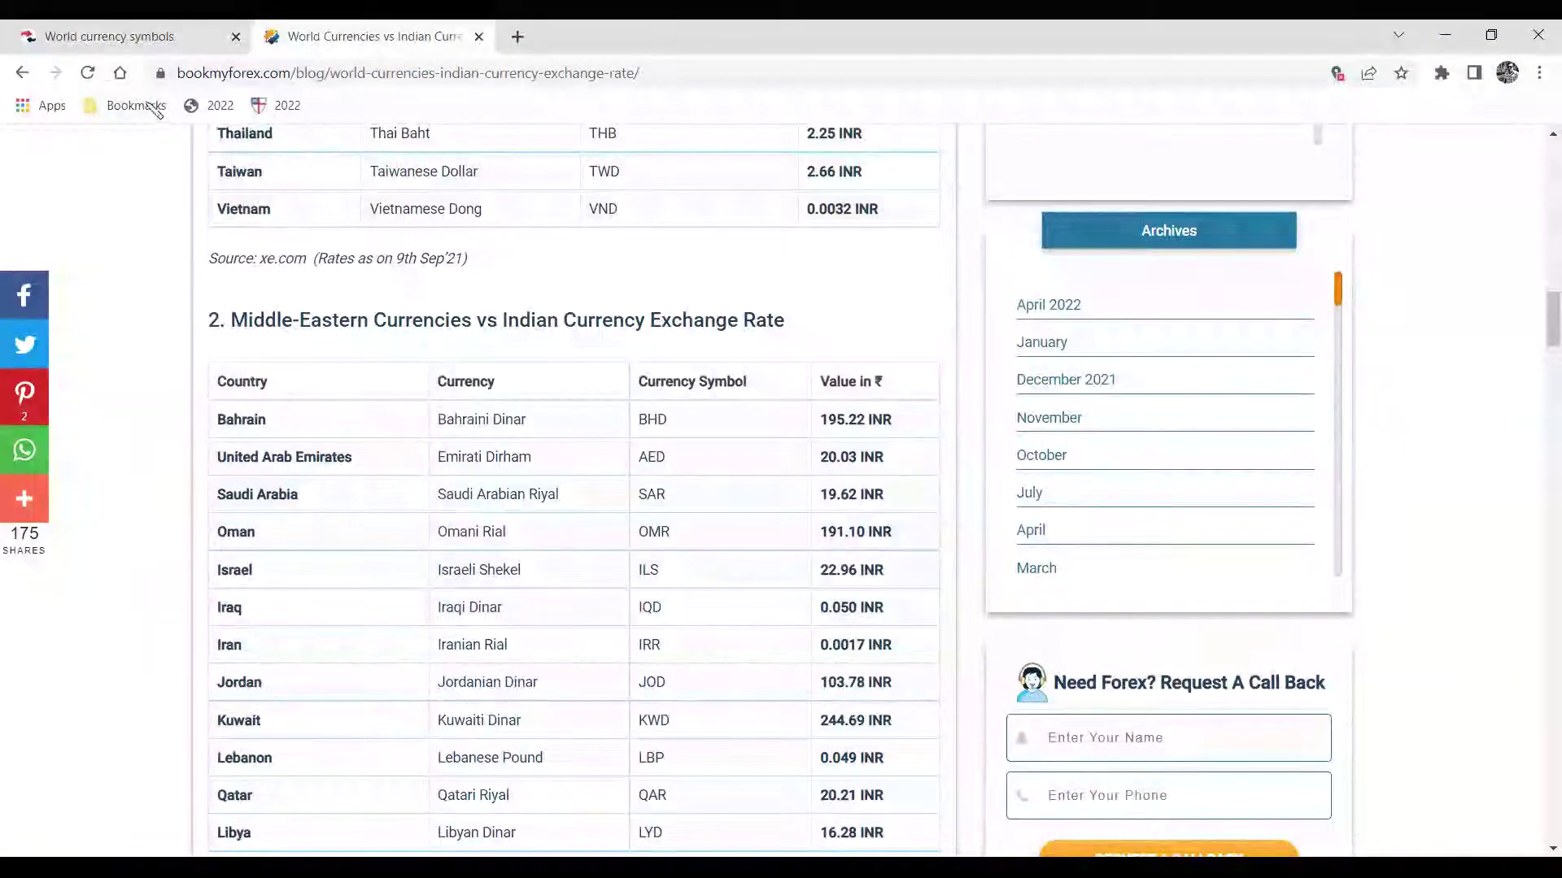
# Copy the bookmyforex.com world currencies exchange rate page's address and add it as a new web source in Power Query Editor.
pyautogui.click(561, 73)
pyautogui.hotkey('ctrl', 'c')
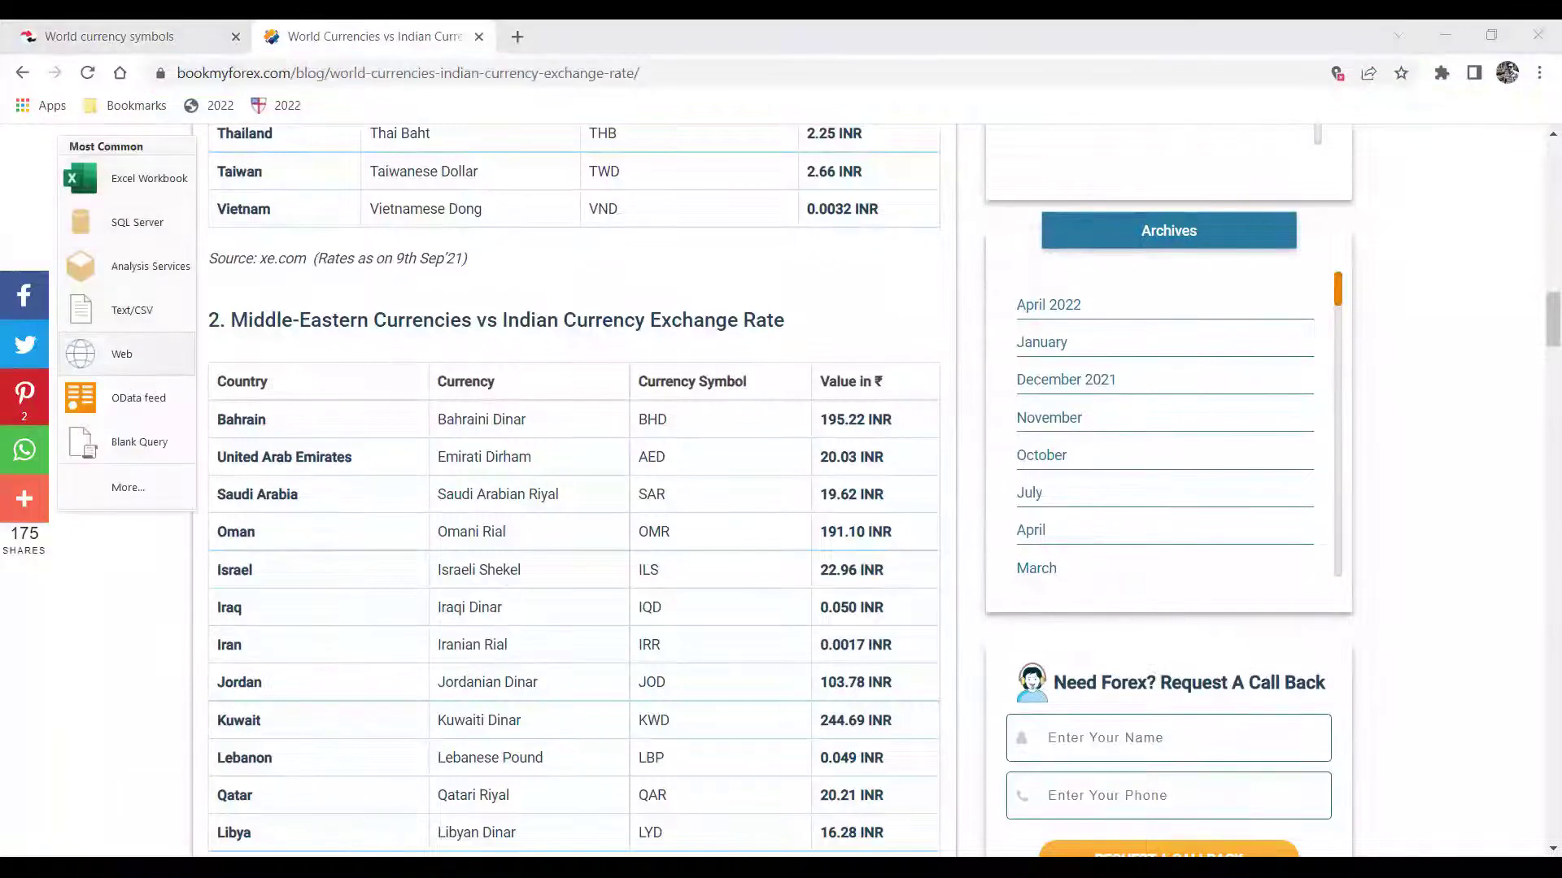
pyautogui.click(126, 354)
pyautogui.hotkey('ctrl', 'v')
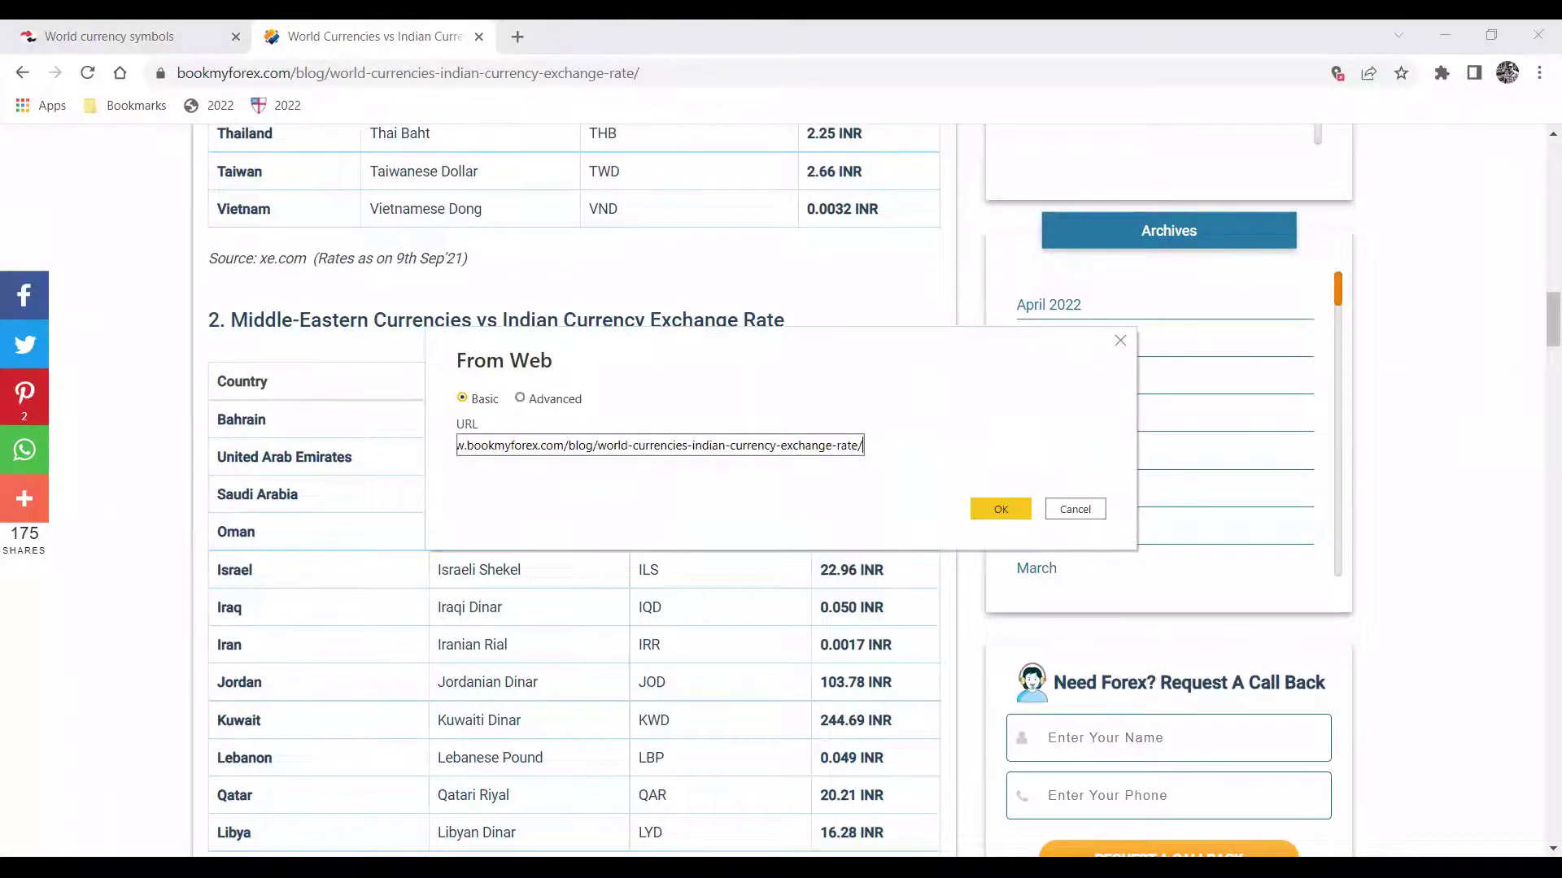
pyautogui.click(998, 509)
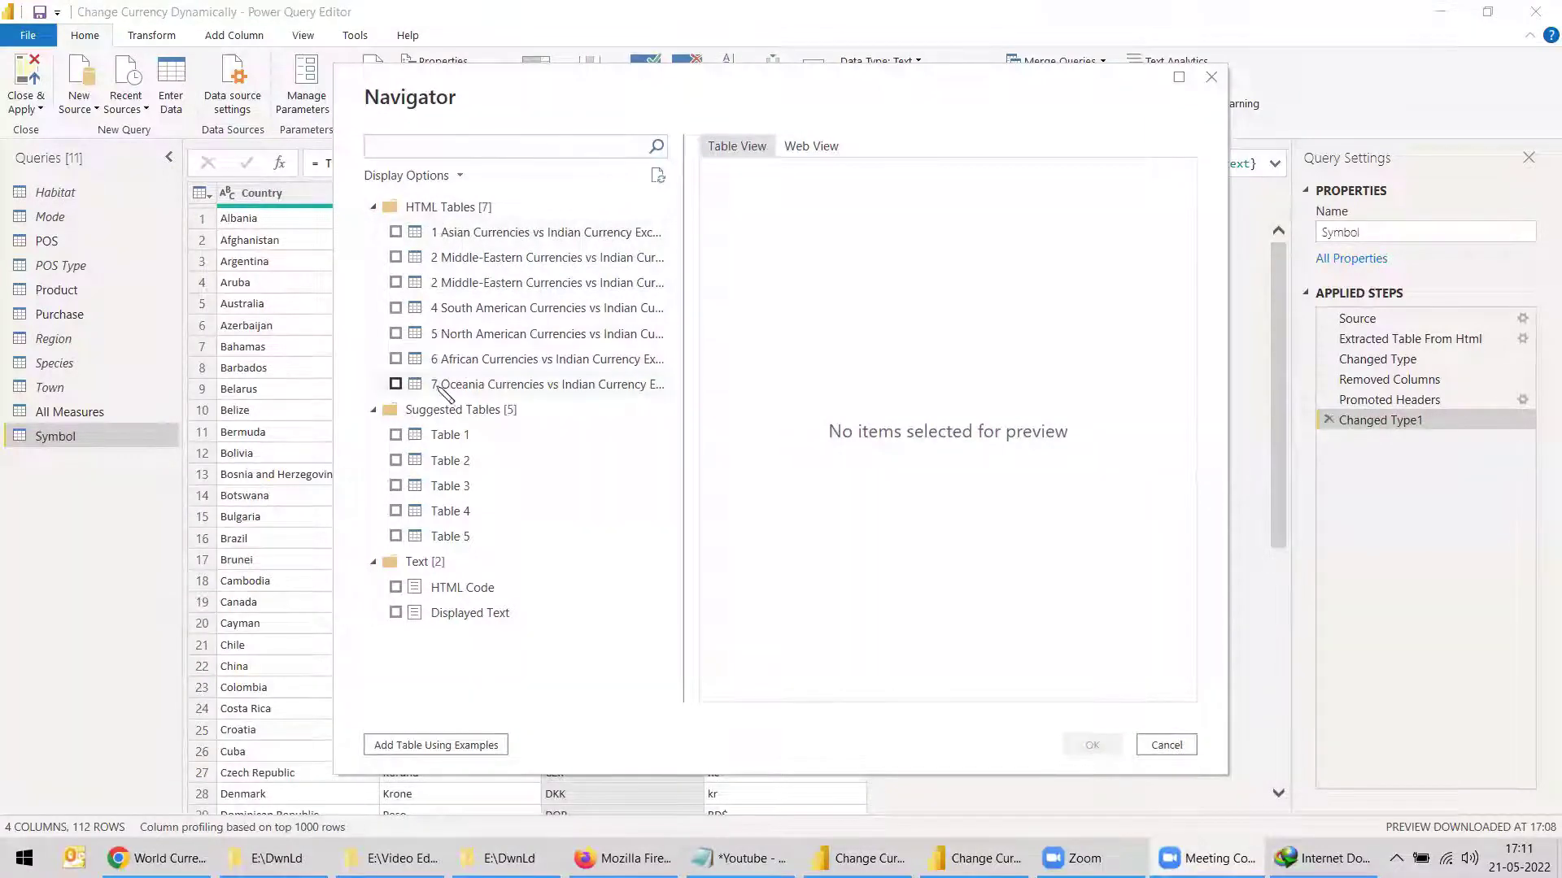
# Import all seven HTML tables of exchange rates against the Indian currency, from Asian through Oceania currencies.
pyautogui.click(396, 233)
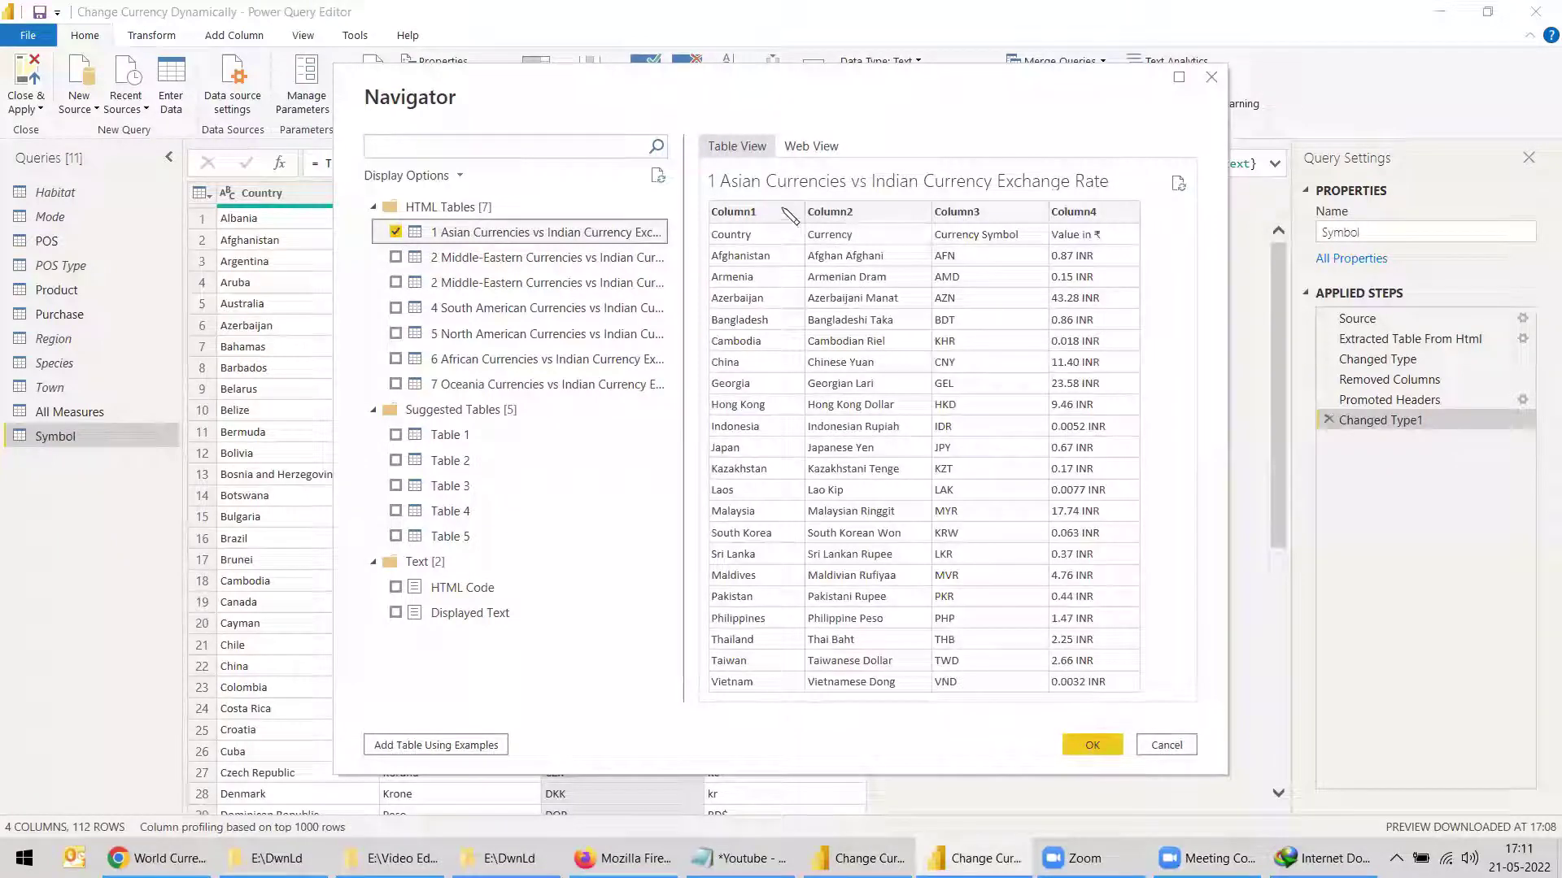
pyautogui.click(397, 257)
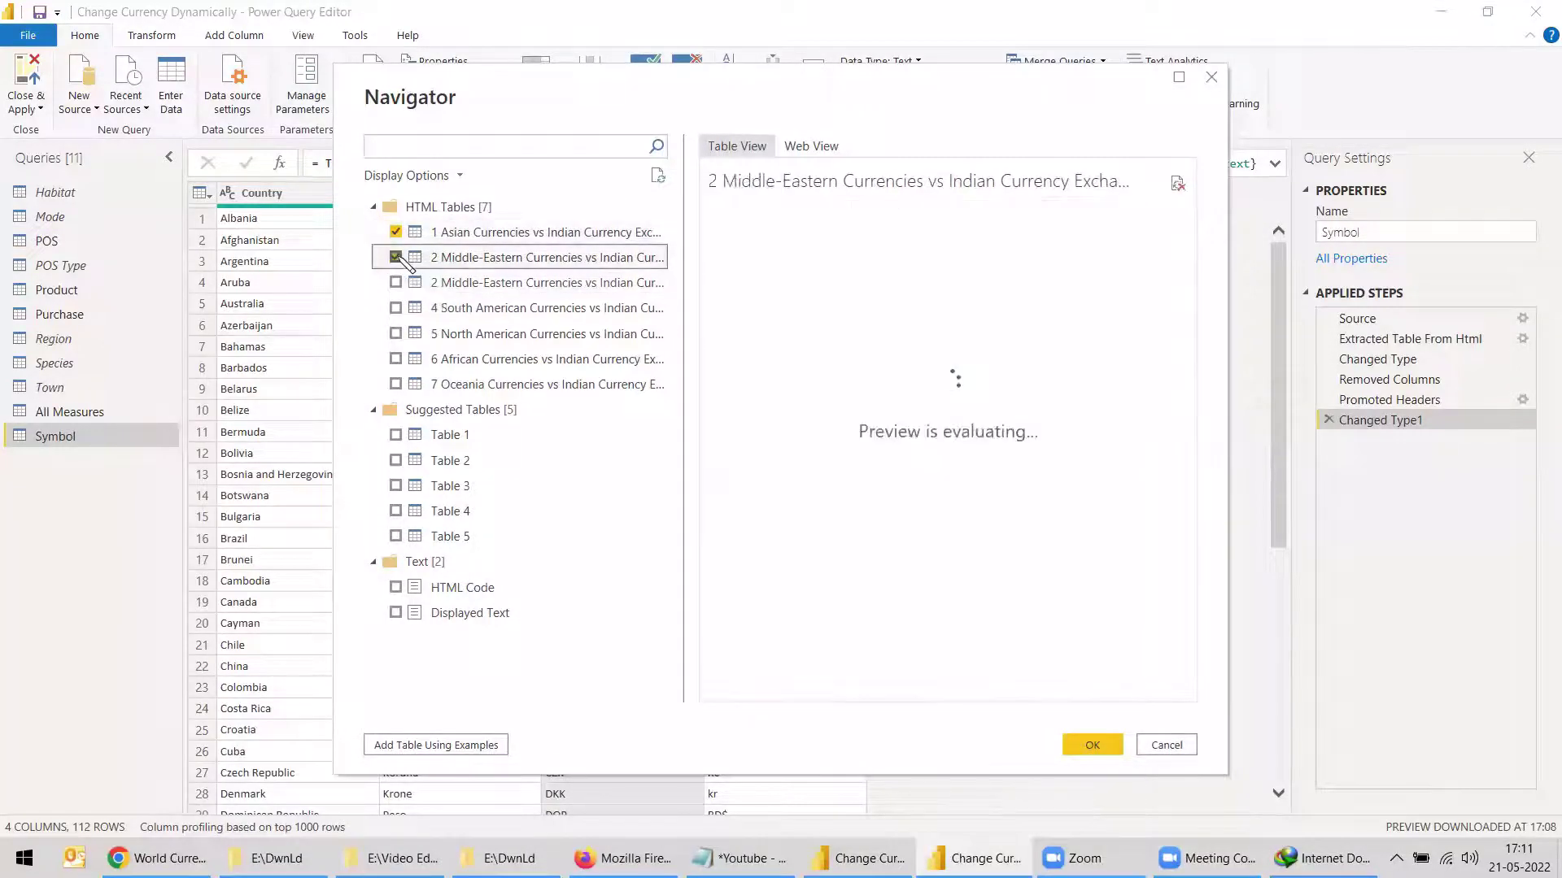
pyautogui.click(396, 283)
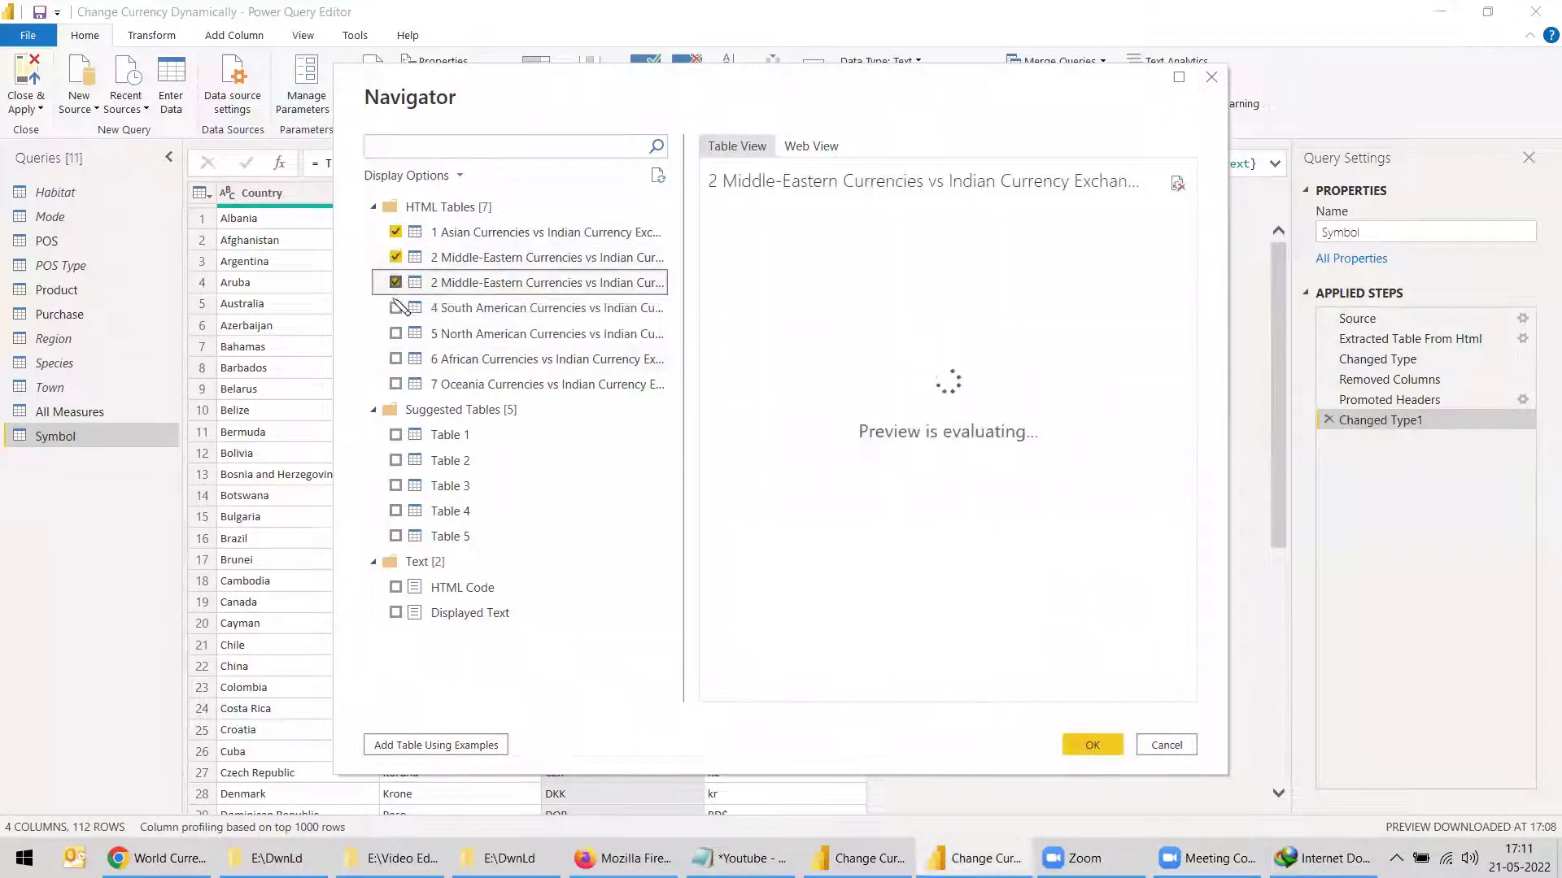
pyautogui.click(397, 308)
pyautogui.click(396, 334)
pyautogui.click(396, 359)
pyautogui.click(396, 384)
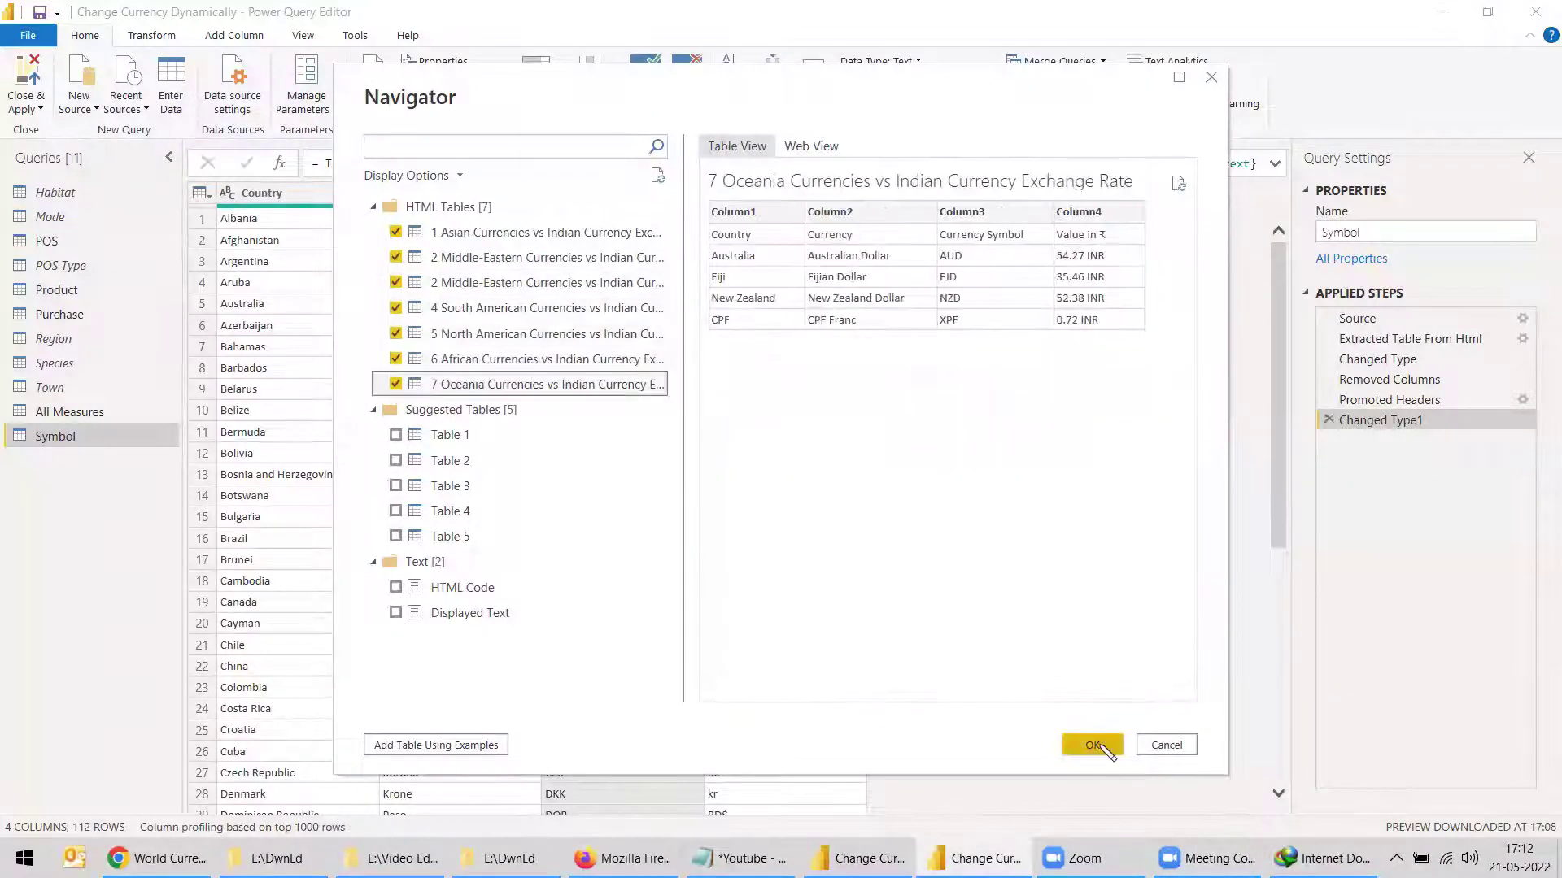
pyautogui.click(1092, 745)
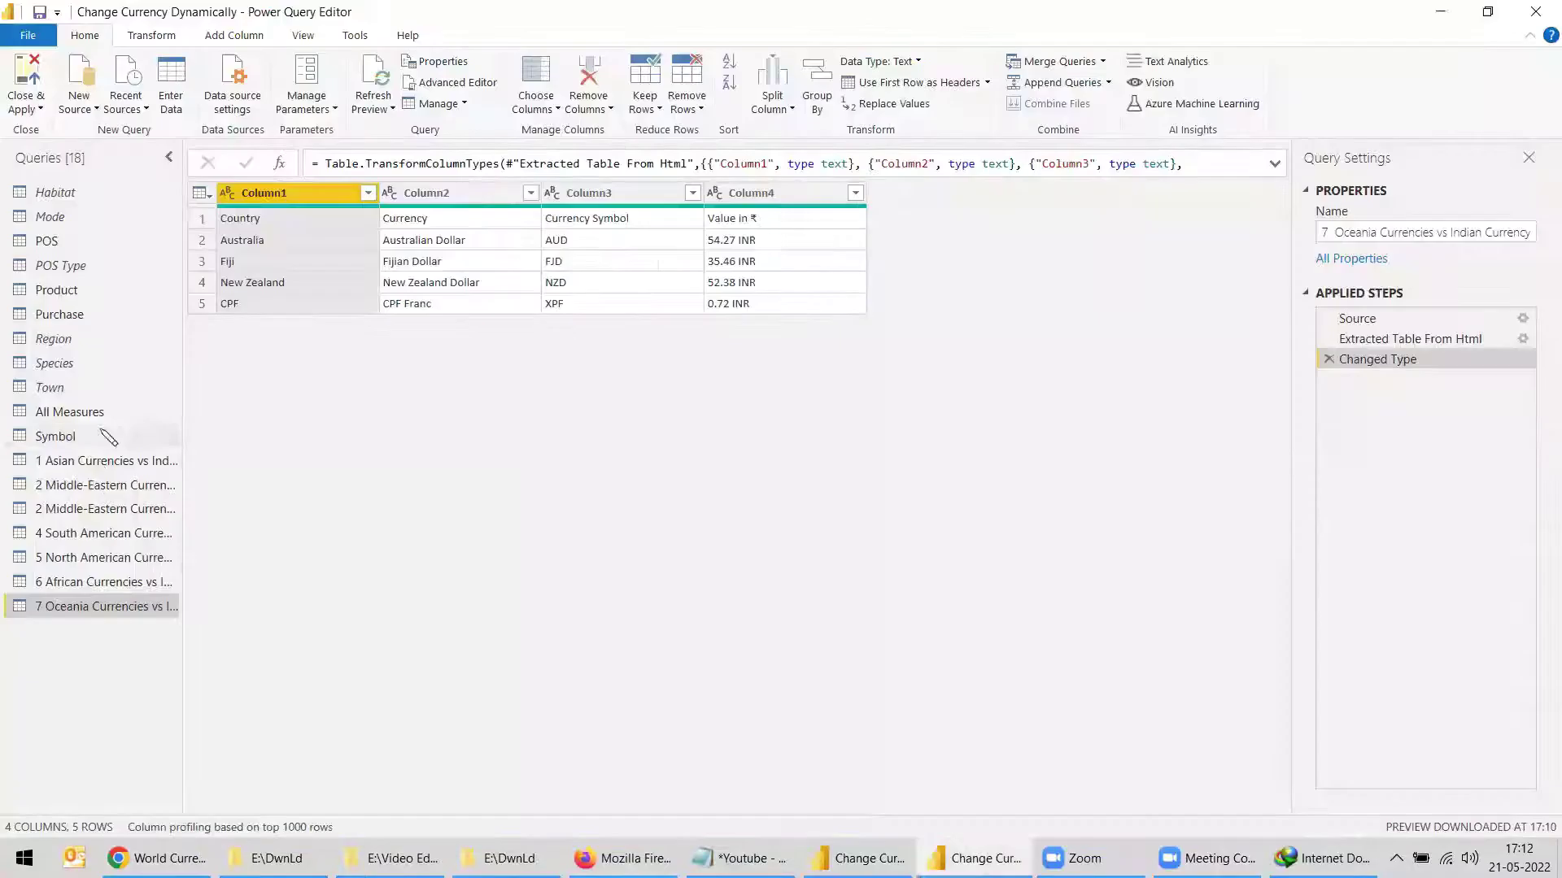
# Use the first row as headers in the Asian currencies query and check the Middle-Eastern and North American queries.
pyautogui.click(95, 466)
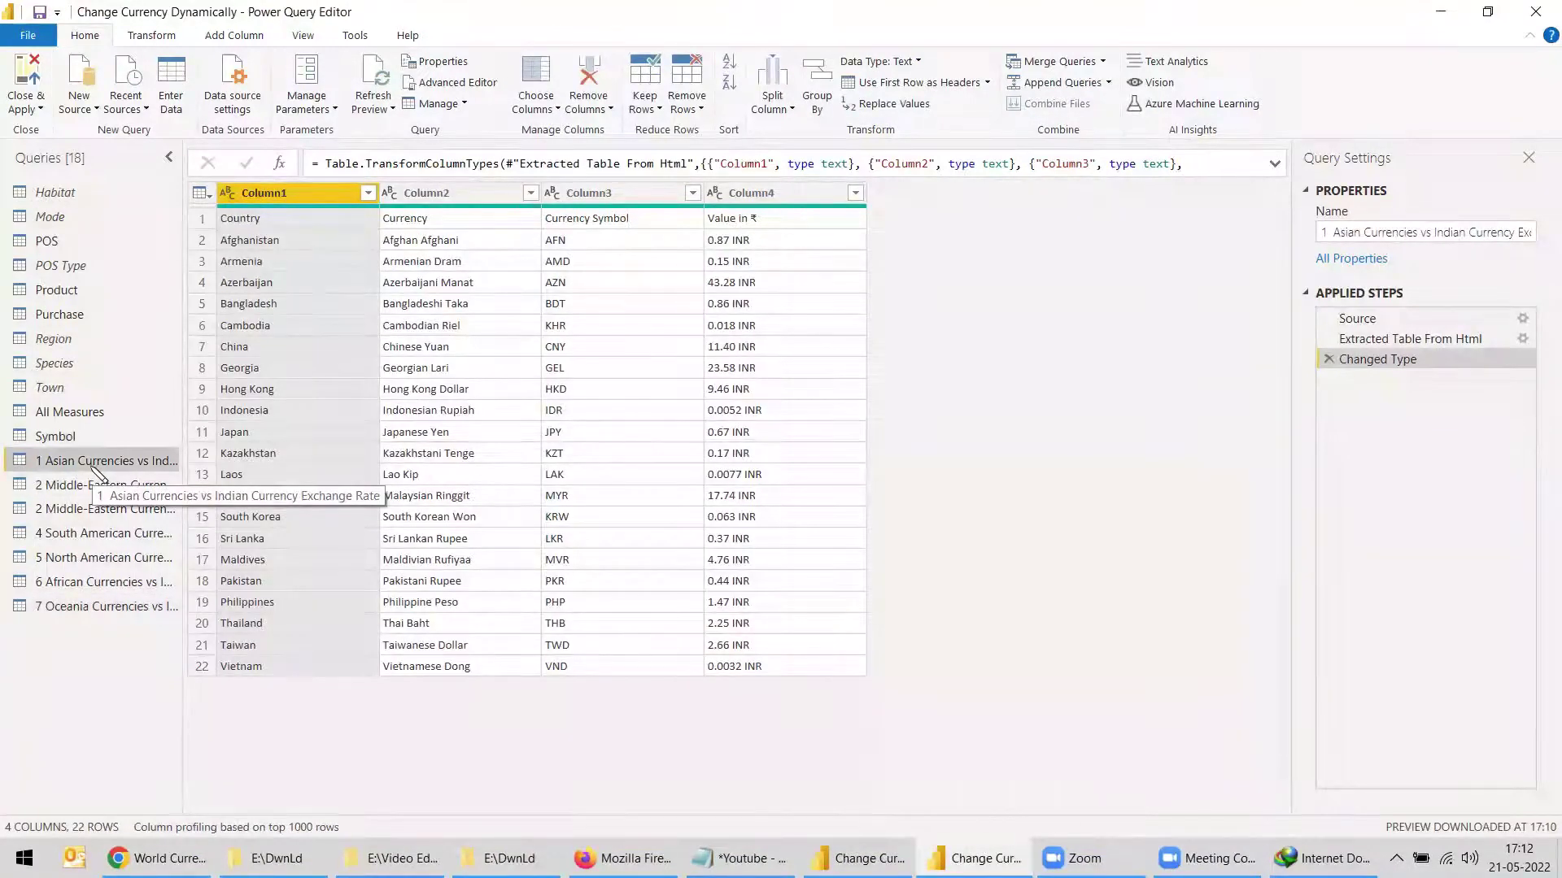
pyautogui.click(892, 84)
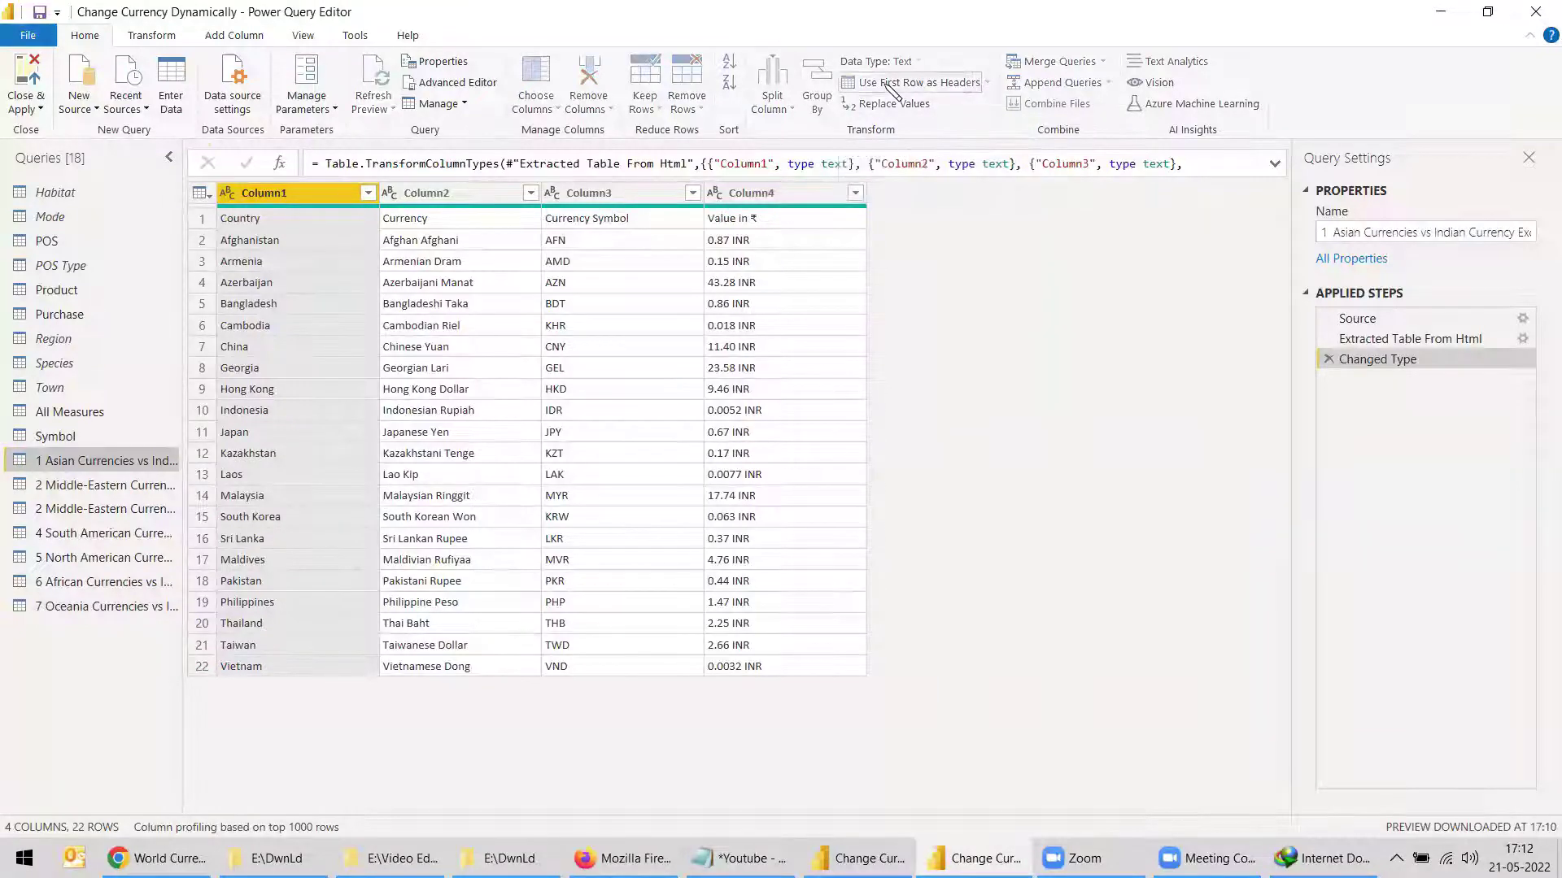
pyautogui.click(73, 488)
pyautogui.click(114, 461)
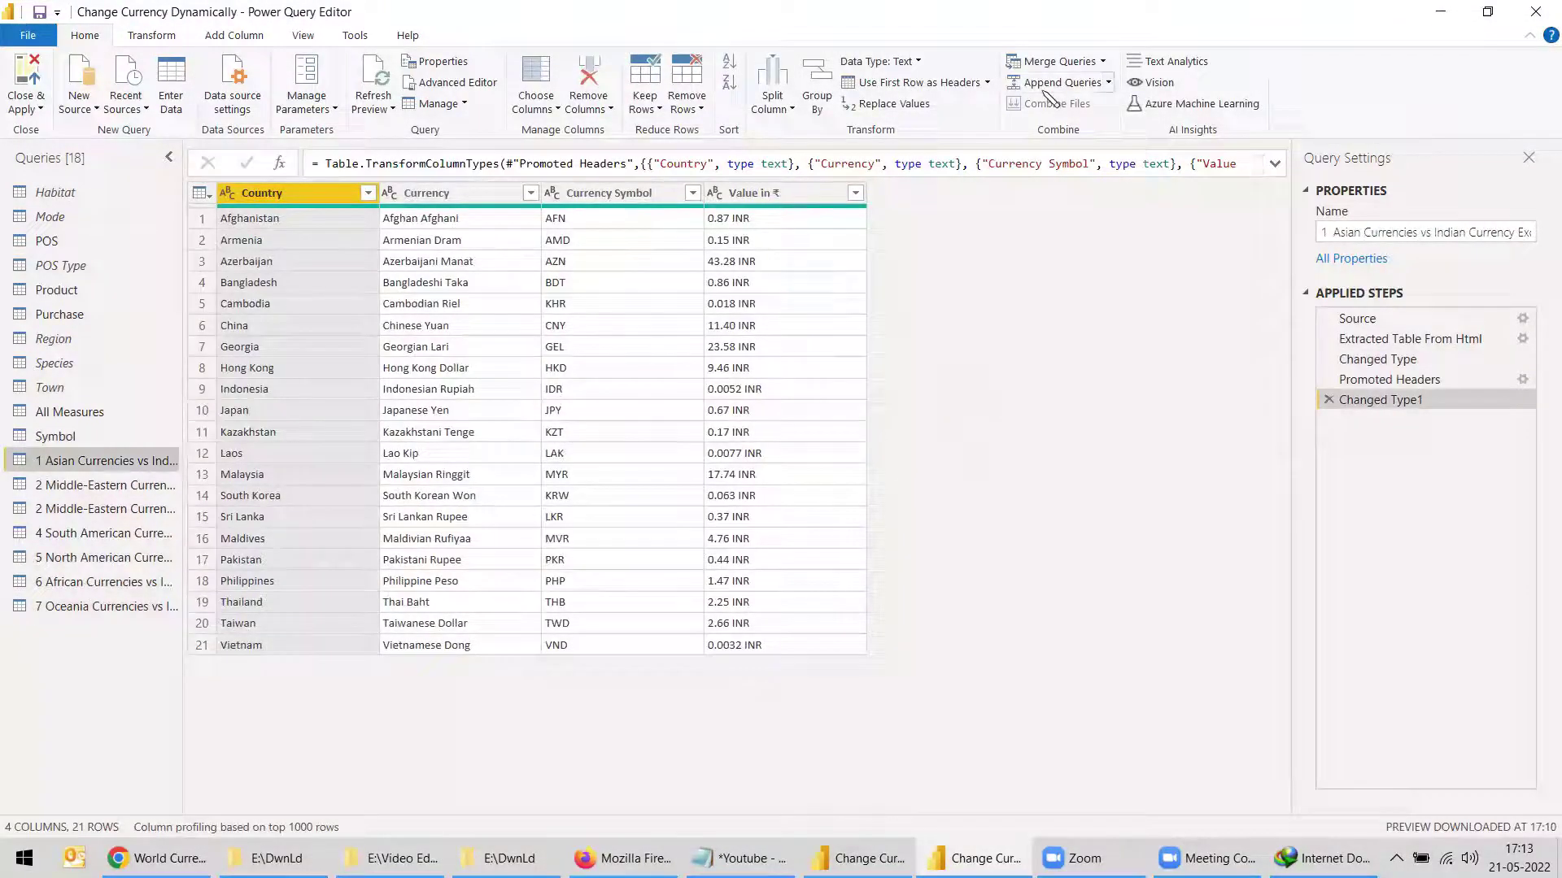
pyautogui.click(106, 557)
pyautogui.click(145, 461)
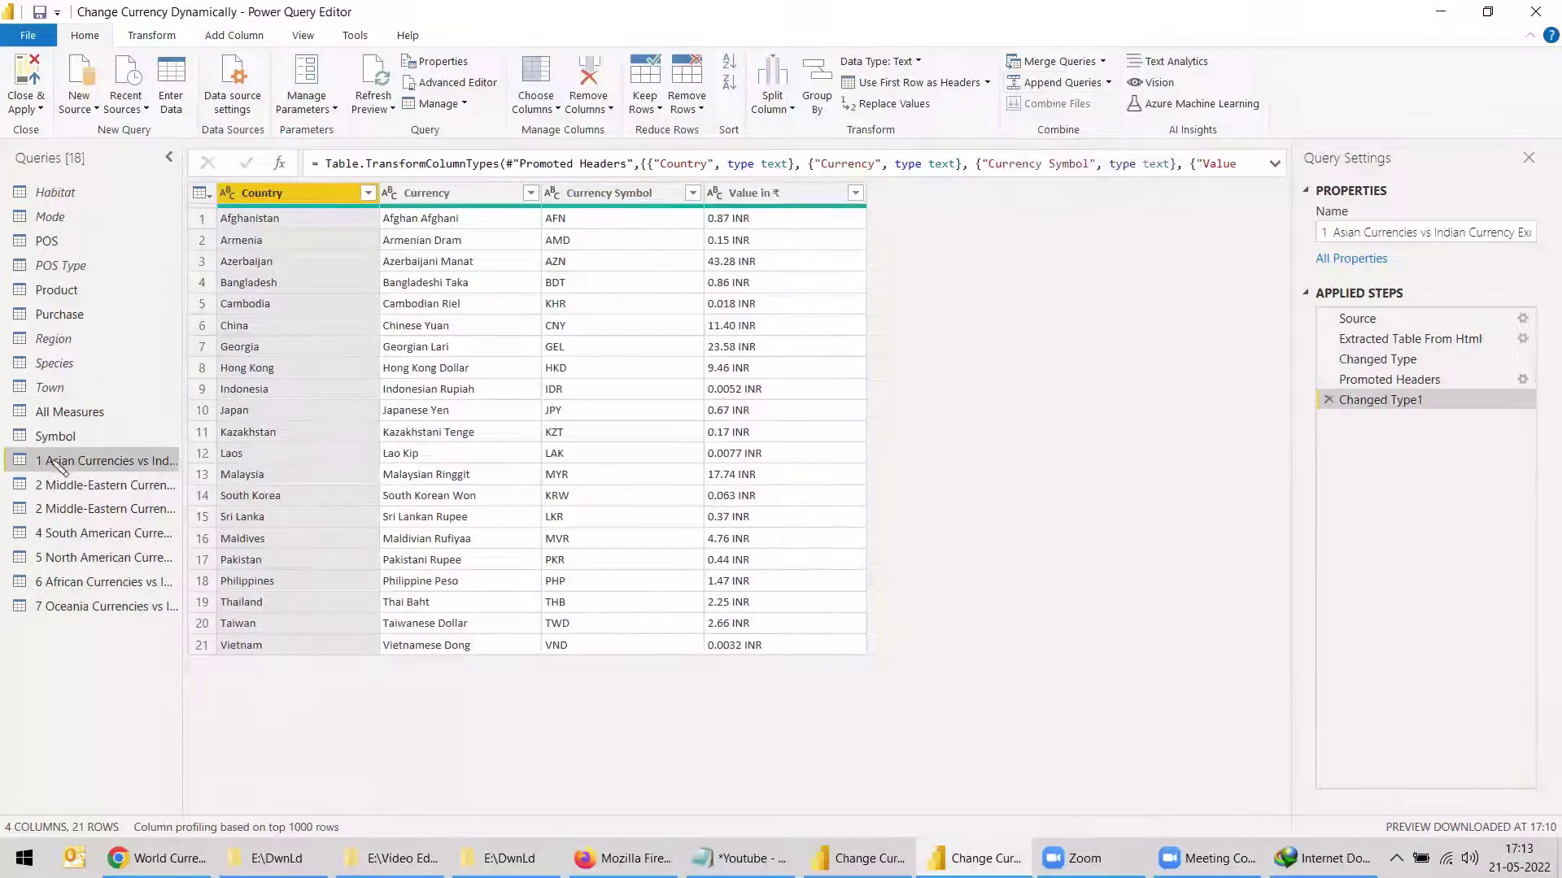
# Append both Middle-Eastern tables and the South American, North American, African and Oceania currency tables to the Asian currencies query.
pyautogui.click(1051, 88)
pyautogui.click(615, 394)
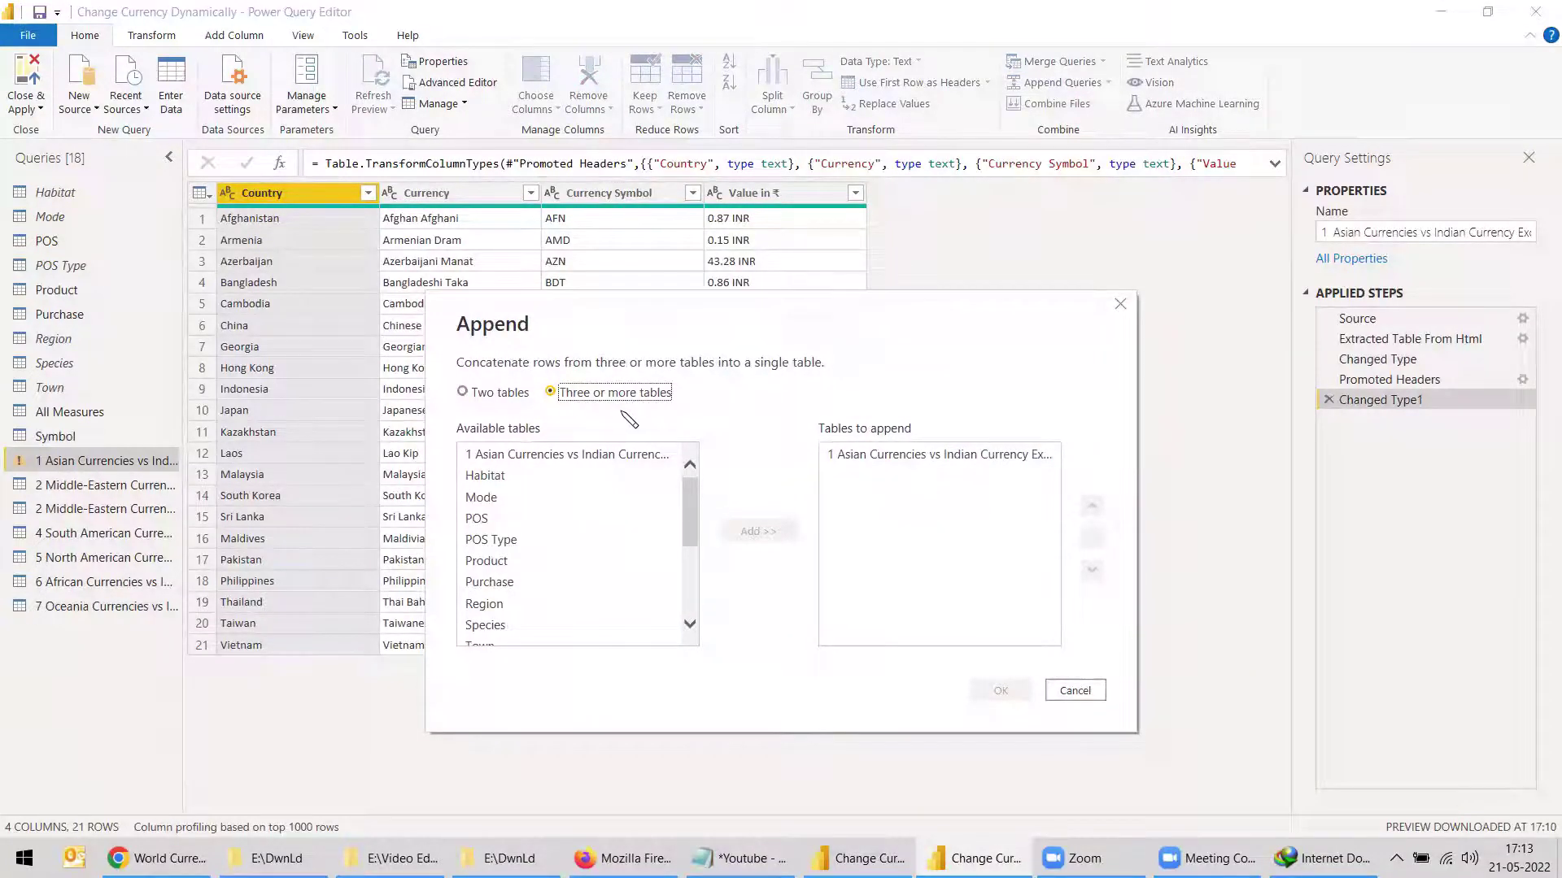
pyautogui.scroll(-3, 692, 569)
pyautogui.click(591, 530)
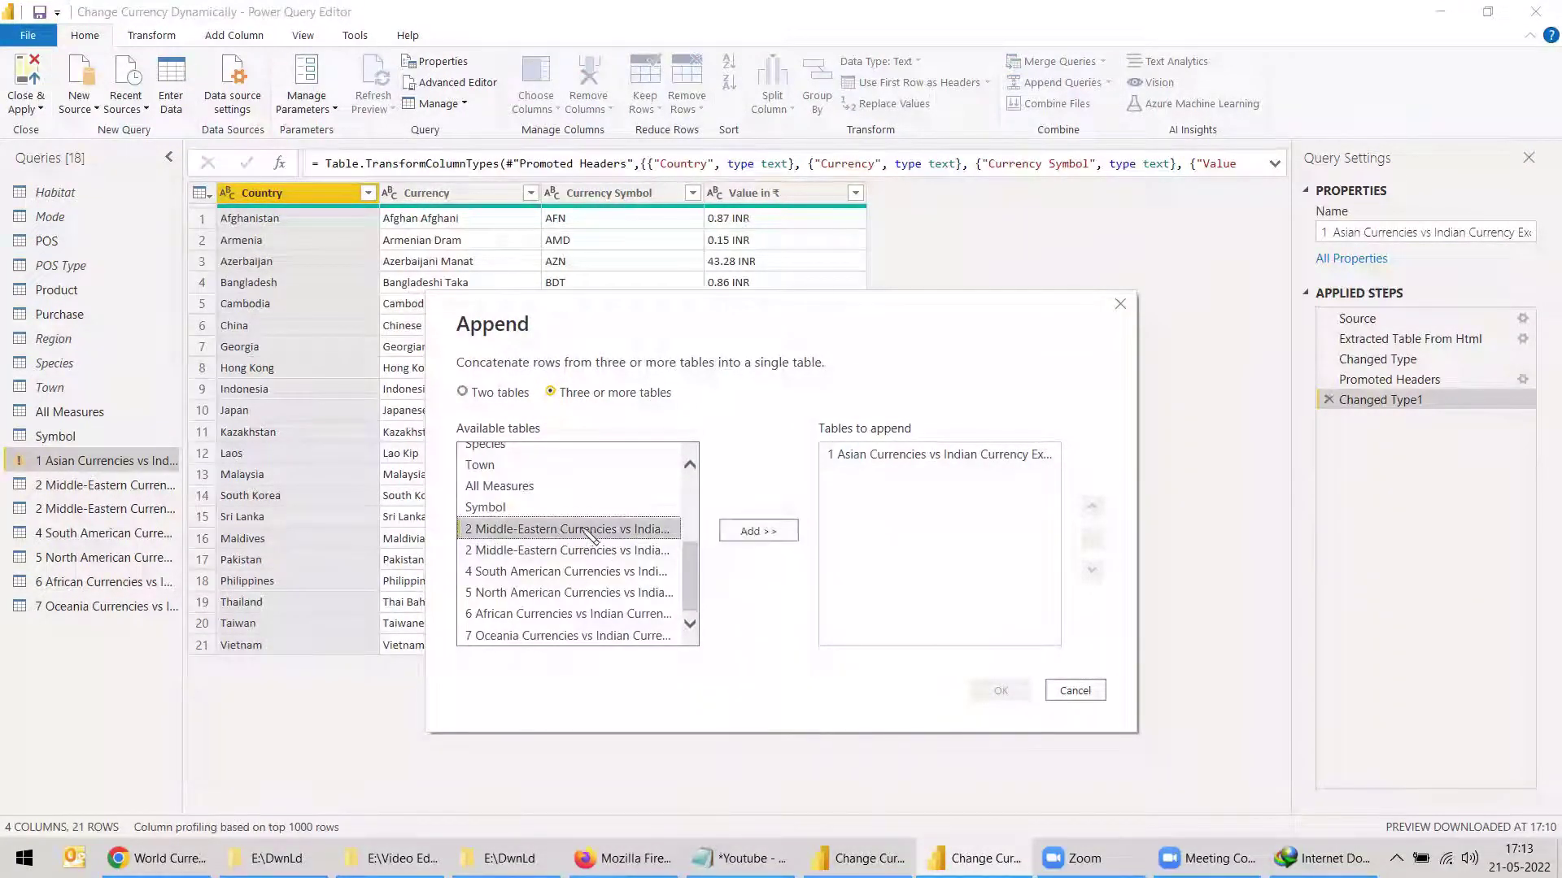
pyautogui.click(758, 531)
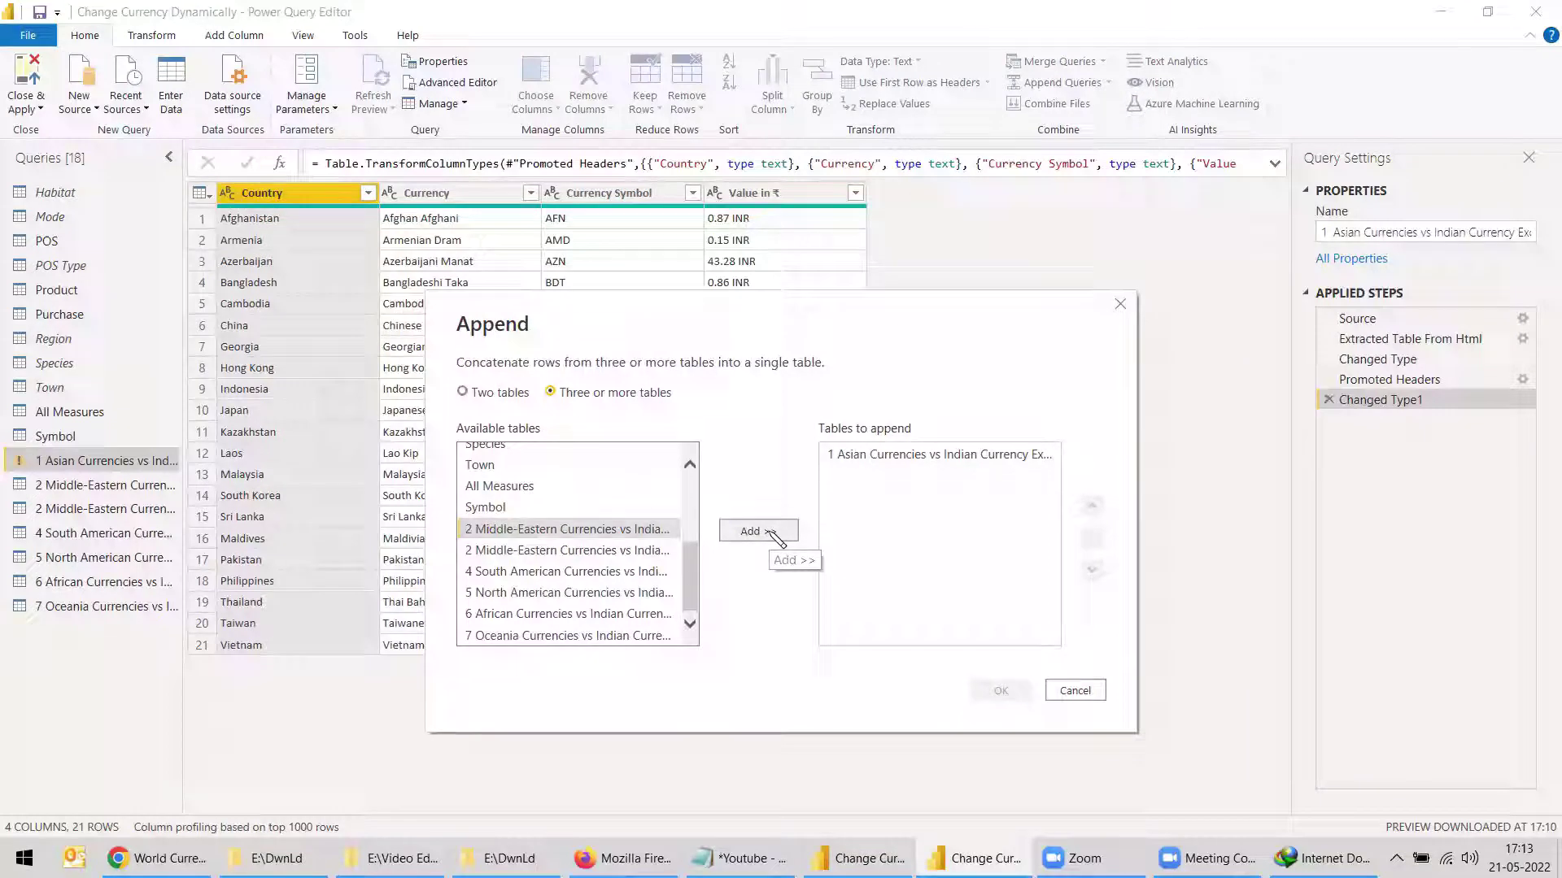
pyautogui.click(599, 551)
pyautogui.keyDown('shift'); pyautogui.click(573, 636); pyautogui.keyUp('shift')
pyautogui.click(759, 531)
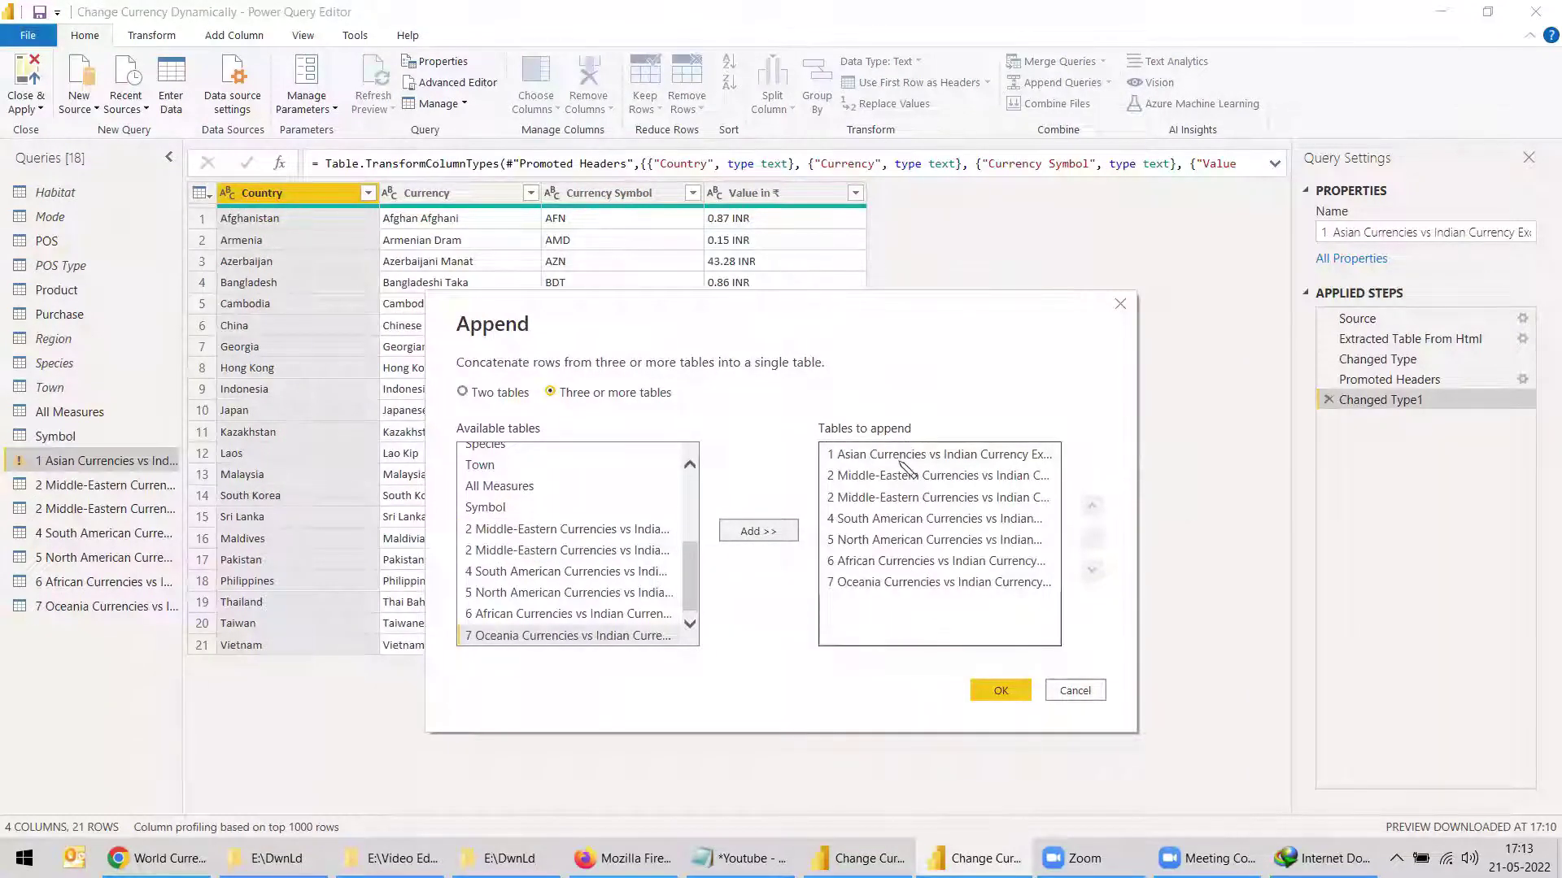
pyautogui.click(999, 691)
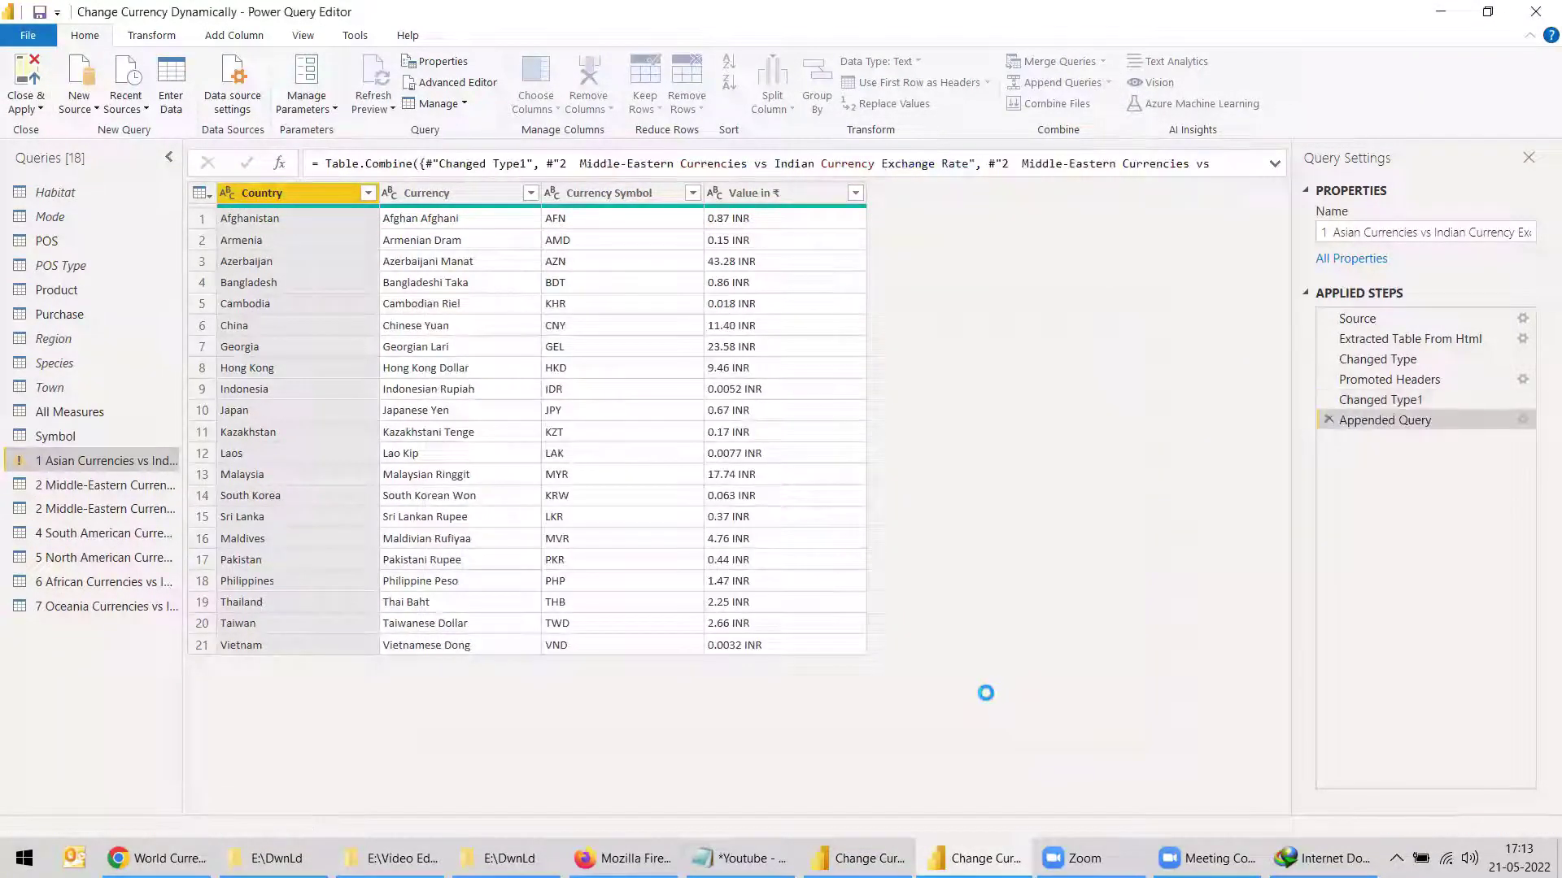
# Create a reference to the appended Asian currencies query and disable loading of all seven regional exchange rate queries.
pyautogui.rightClick(99, 462)
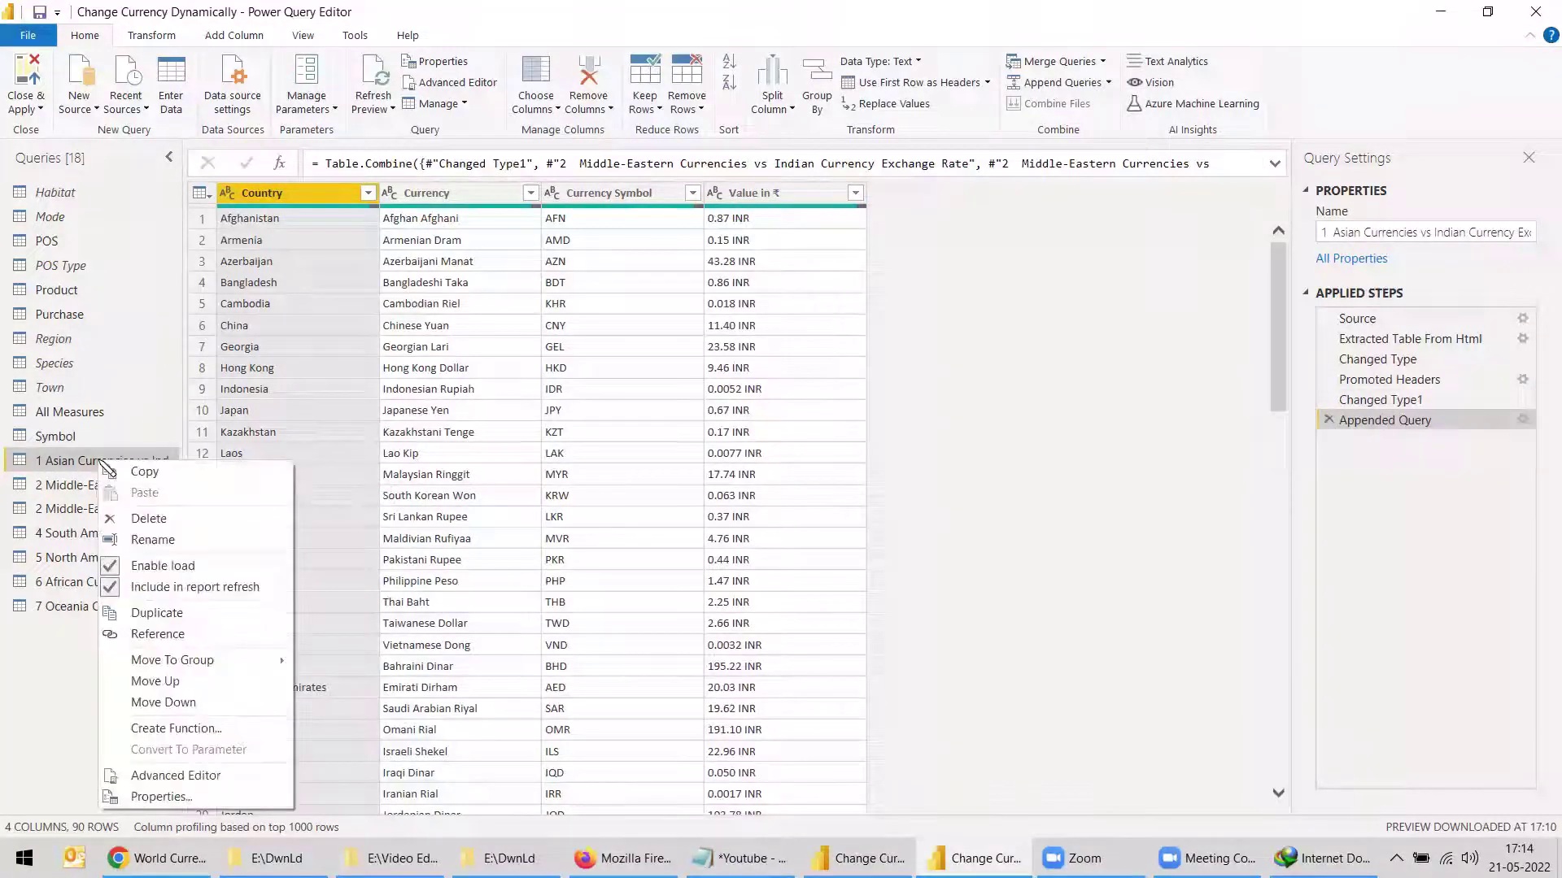
pyautogui.click(158, 634)
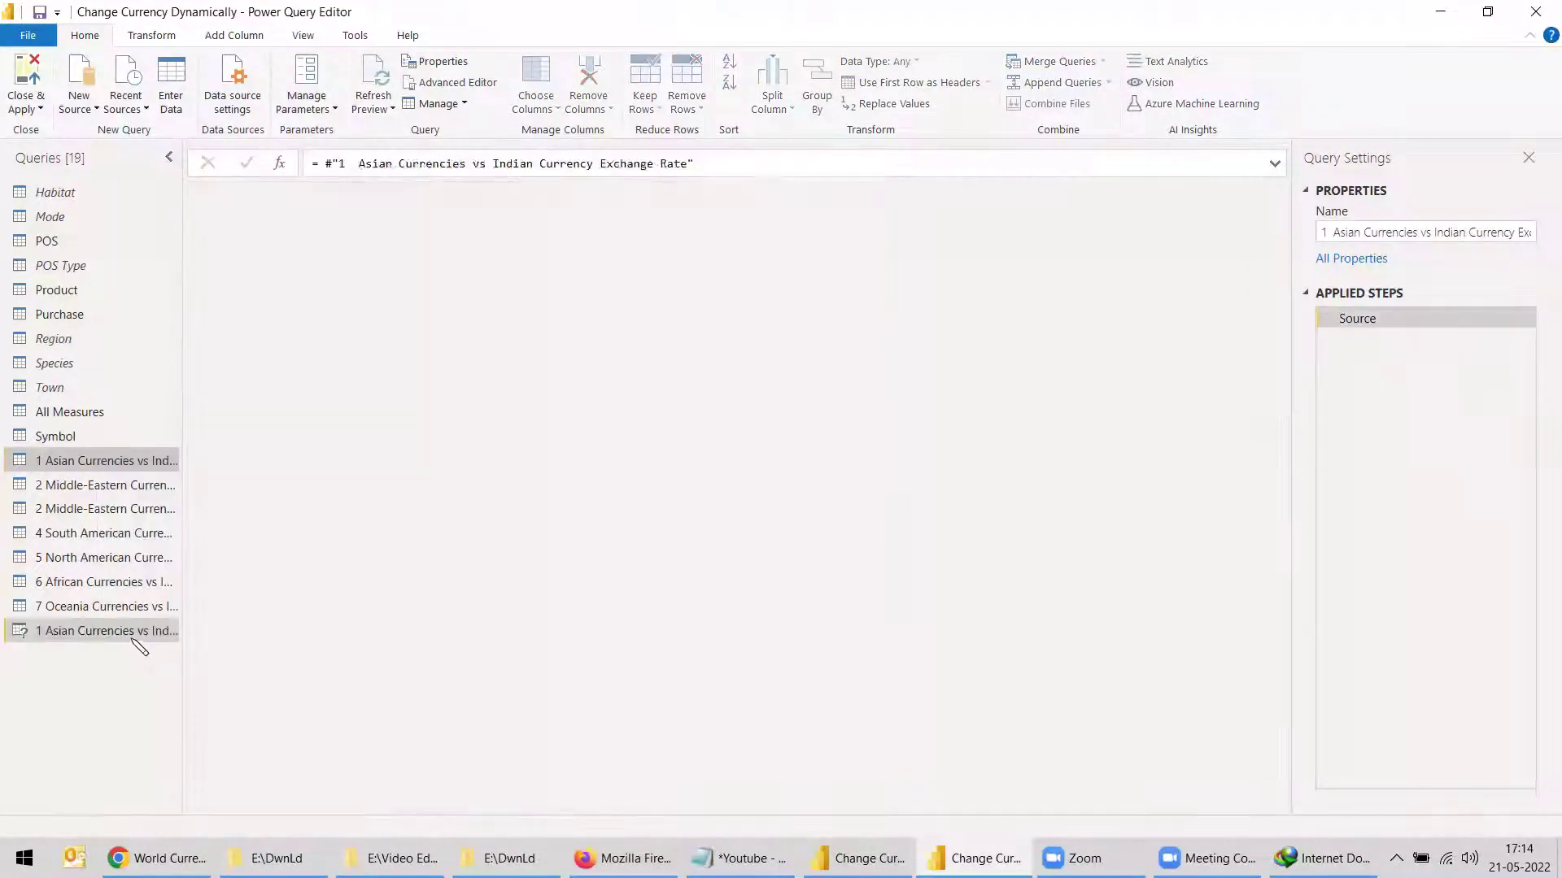
pyautogui.rightClick(74, 468)
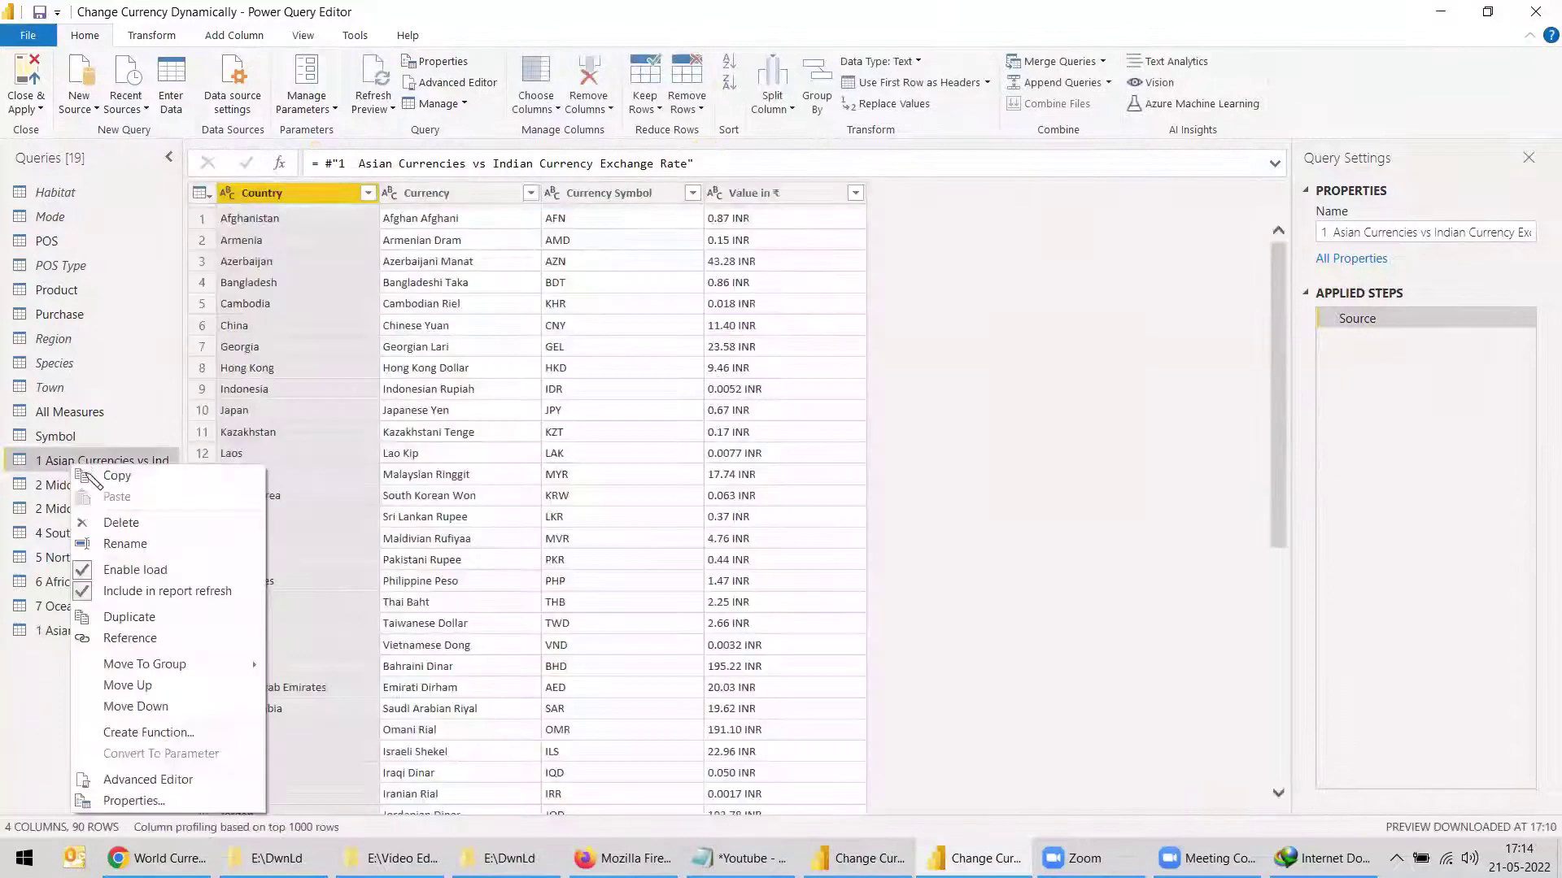
pyautogui.click(135, 571)
pyautogui.rightClick(91, 487)
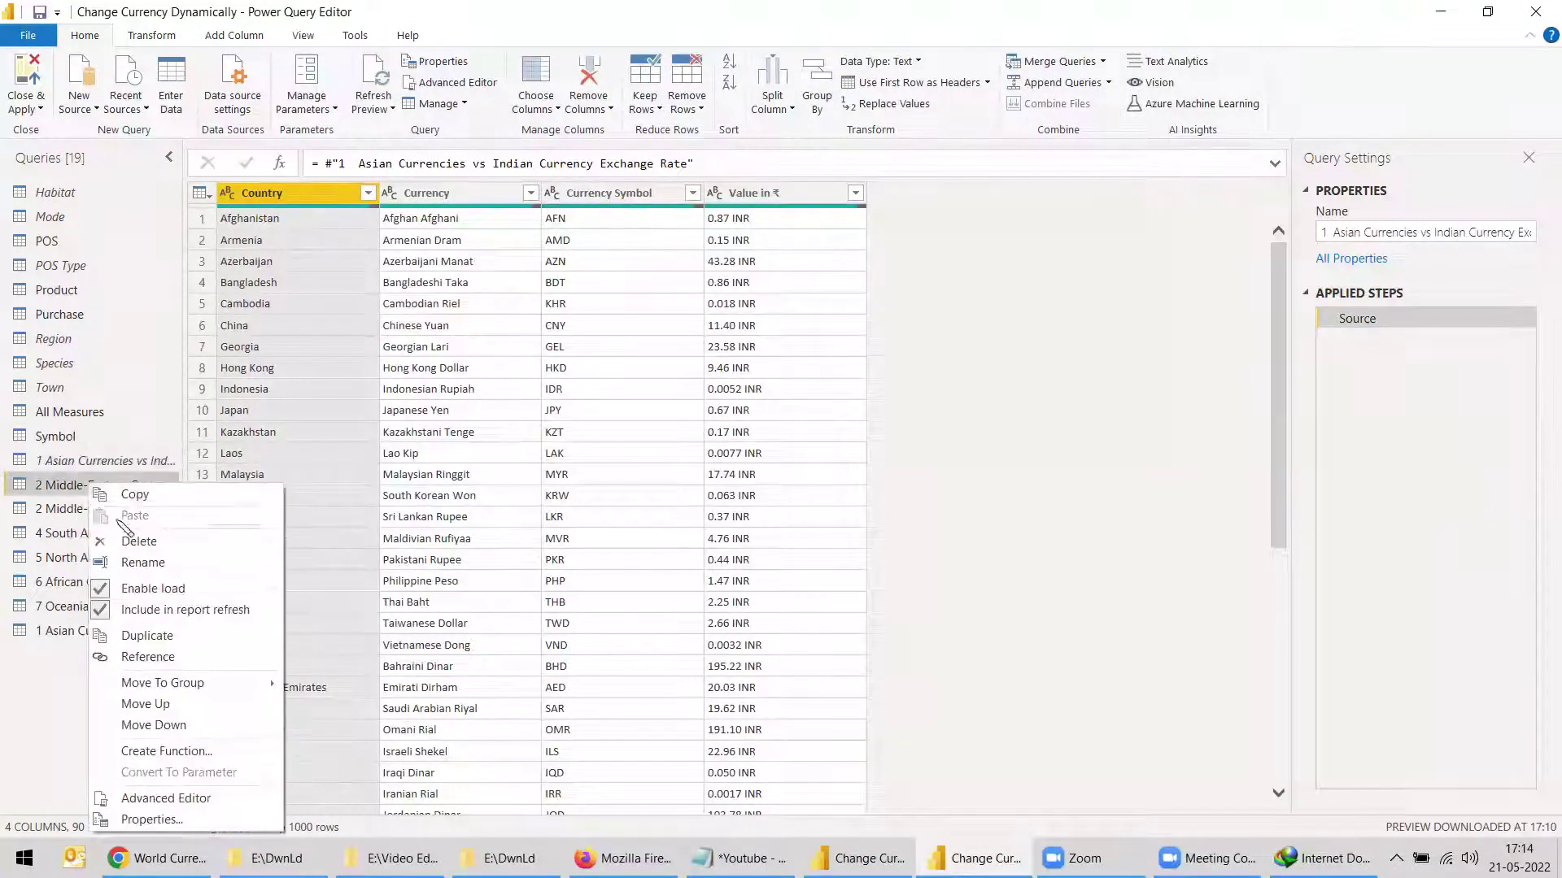
pyautogui.click(148, 589)
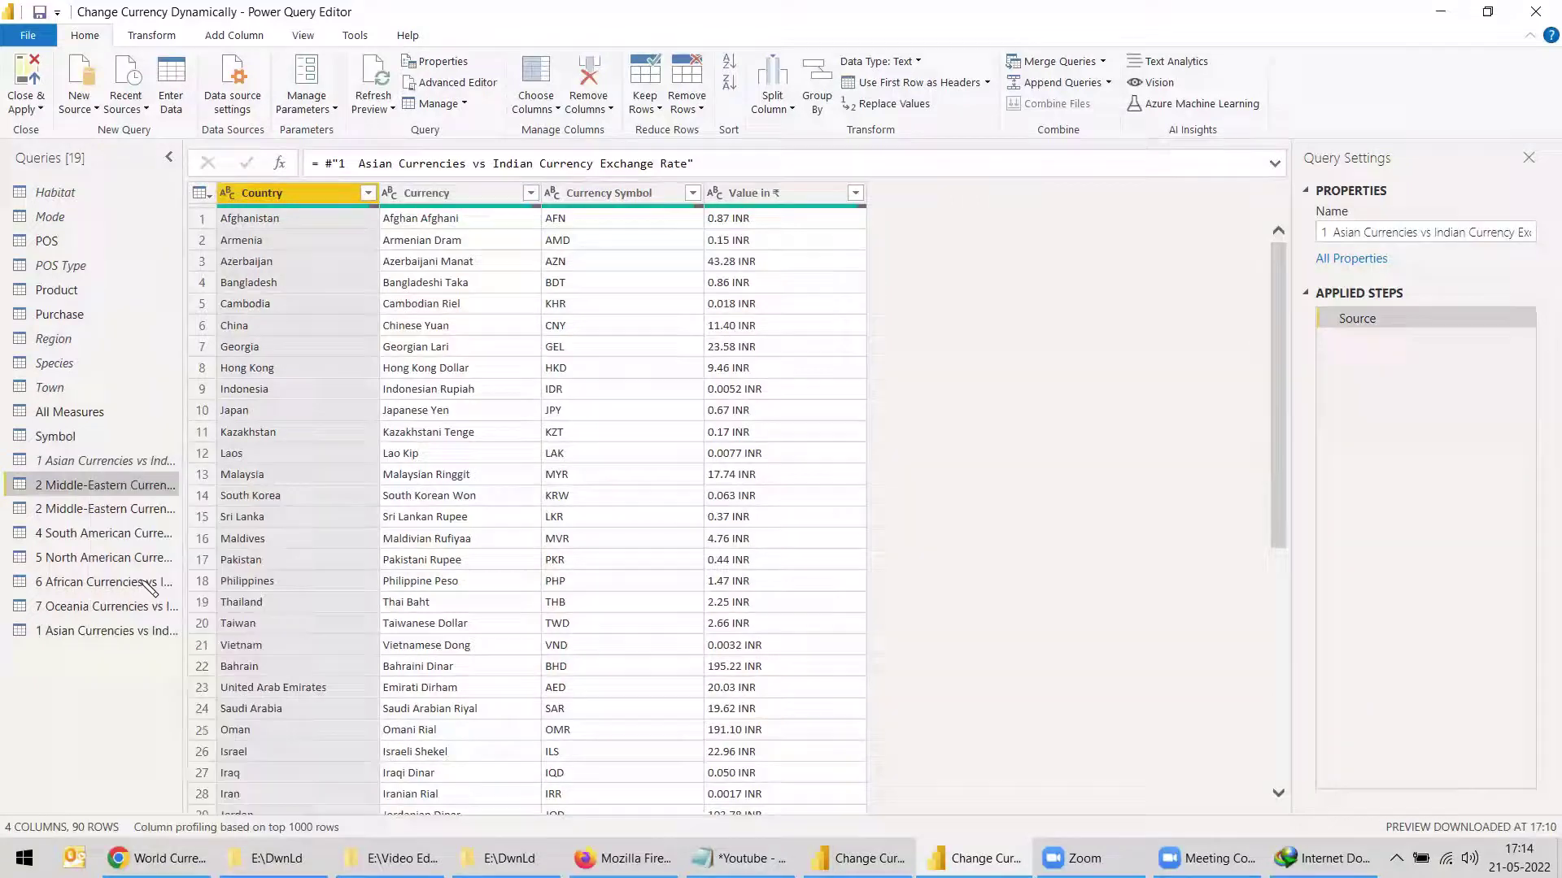
pyautogui.rightClick(98, 536)
pyautogui.click(135, 593)
pyautogui.rightClick(93, 582)
pyautogui.click(139, 593)
# Rename the new referenced query as Country Currency.
pyautogui.click(102, 633)
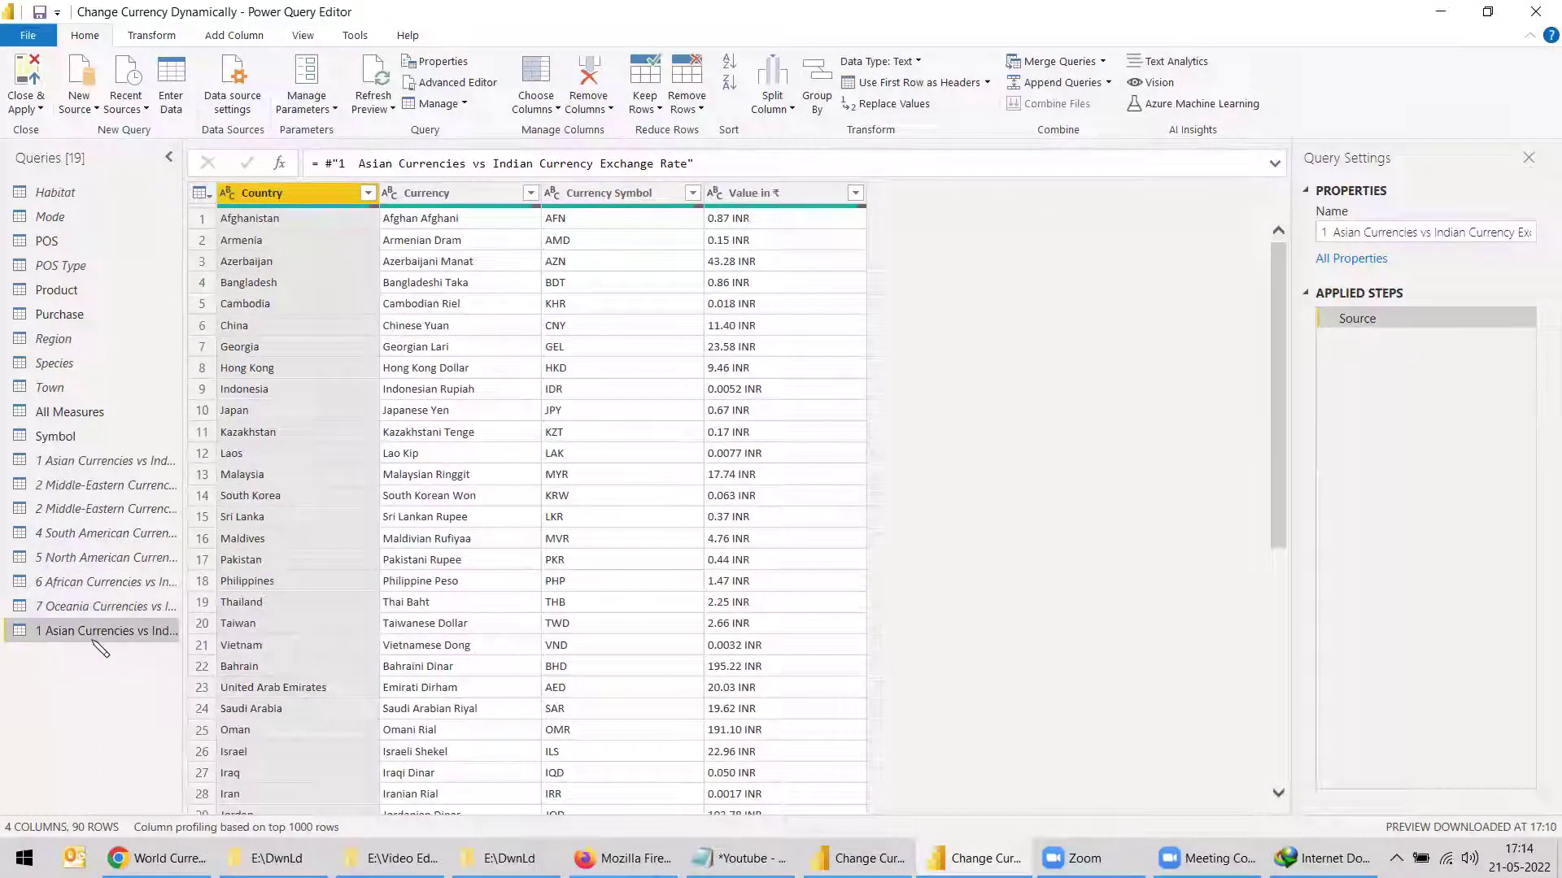
pyautogui.click(1338, 232)
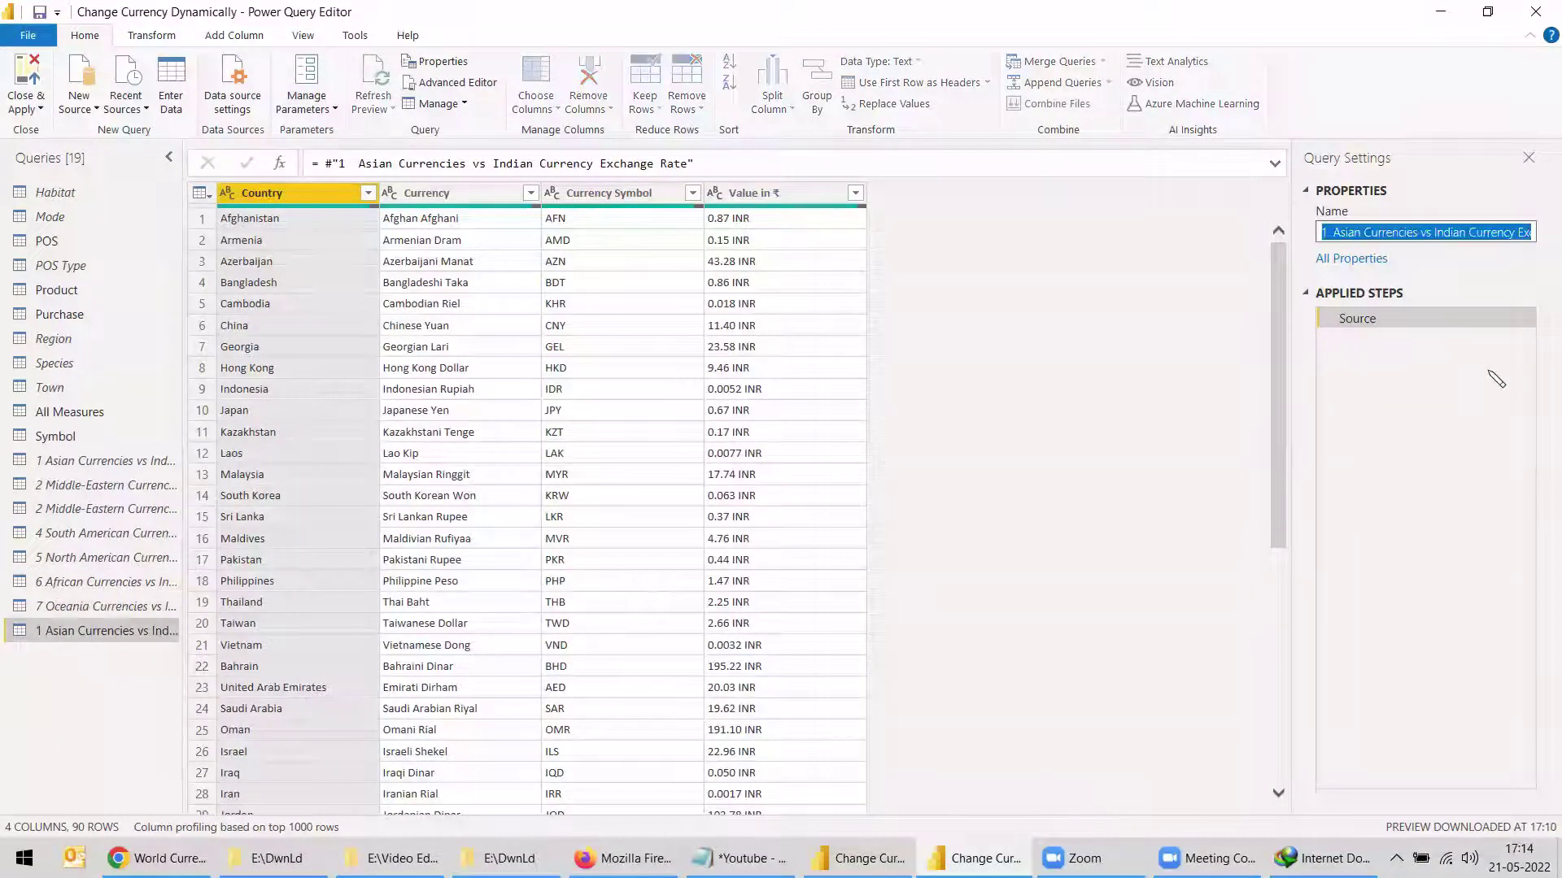
pyautogui.write('Country Currency')
pyautogui.press('Return')
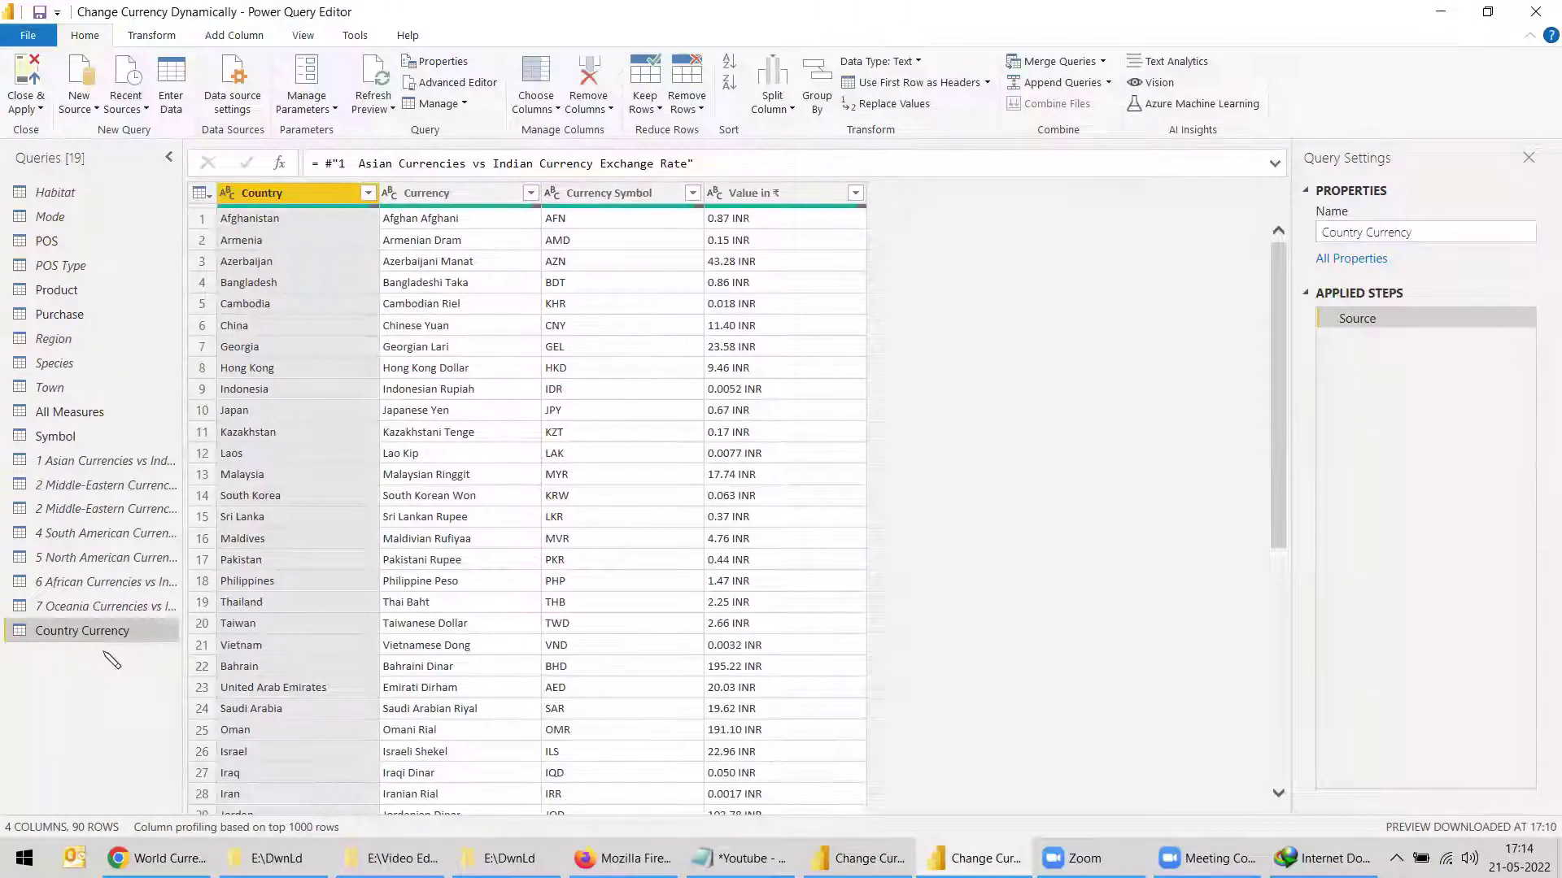
# Merge the Symbol query into Country Currency with an inner join, matching Currency Symbol to Code and ignoring privacy level checks.
pyautogui.click(65, 438)
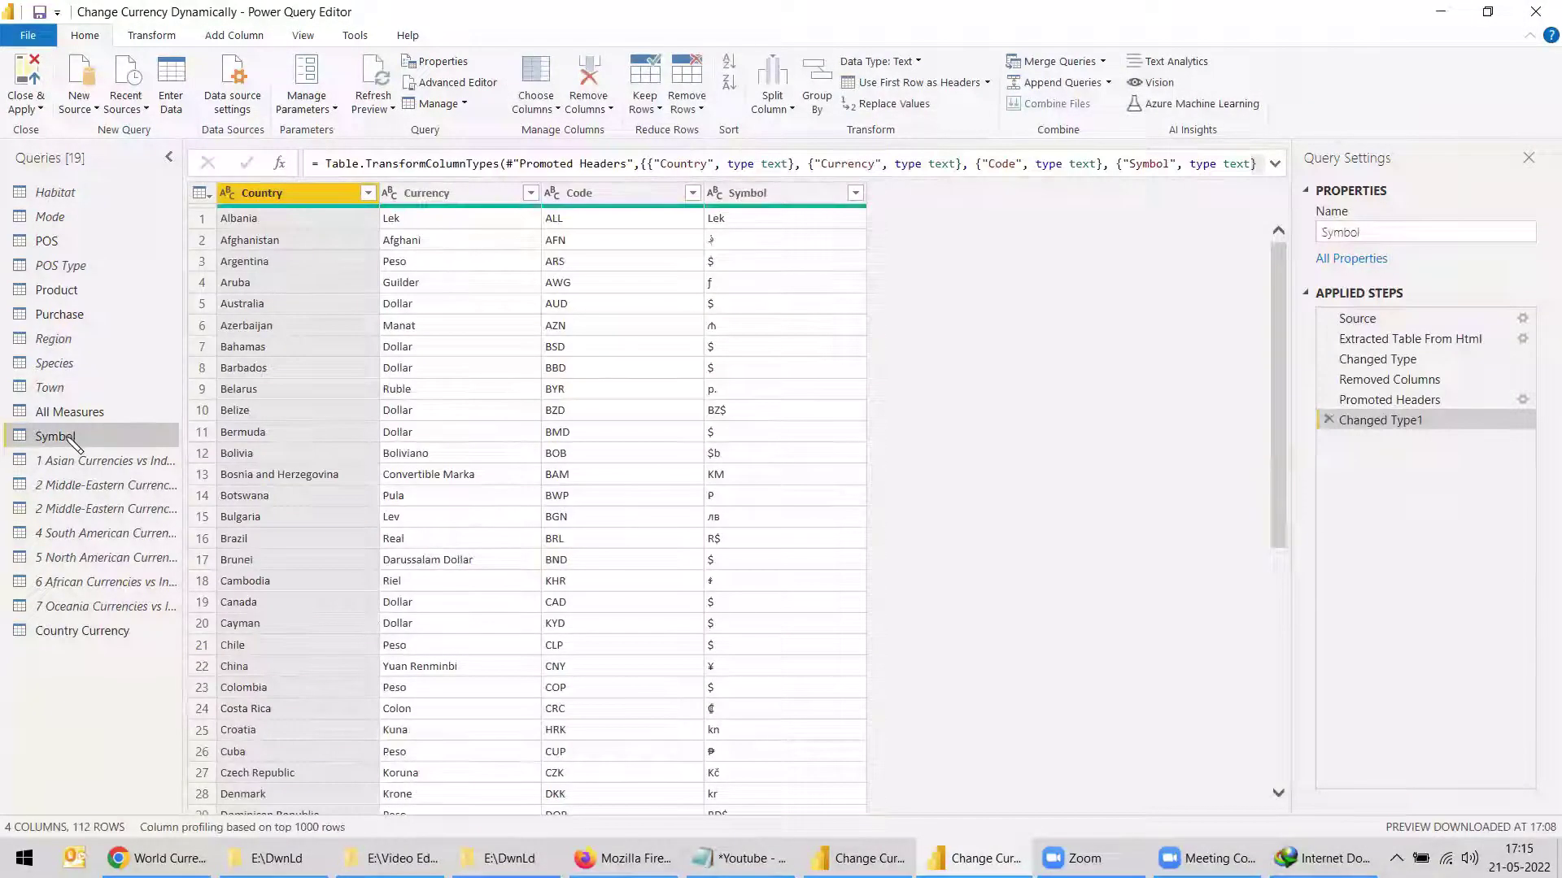
pyautogui.click(72, 632)
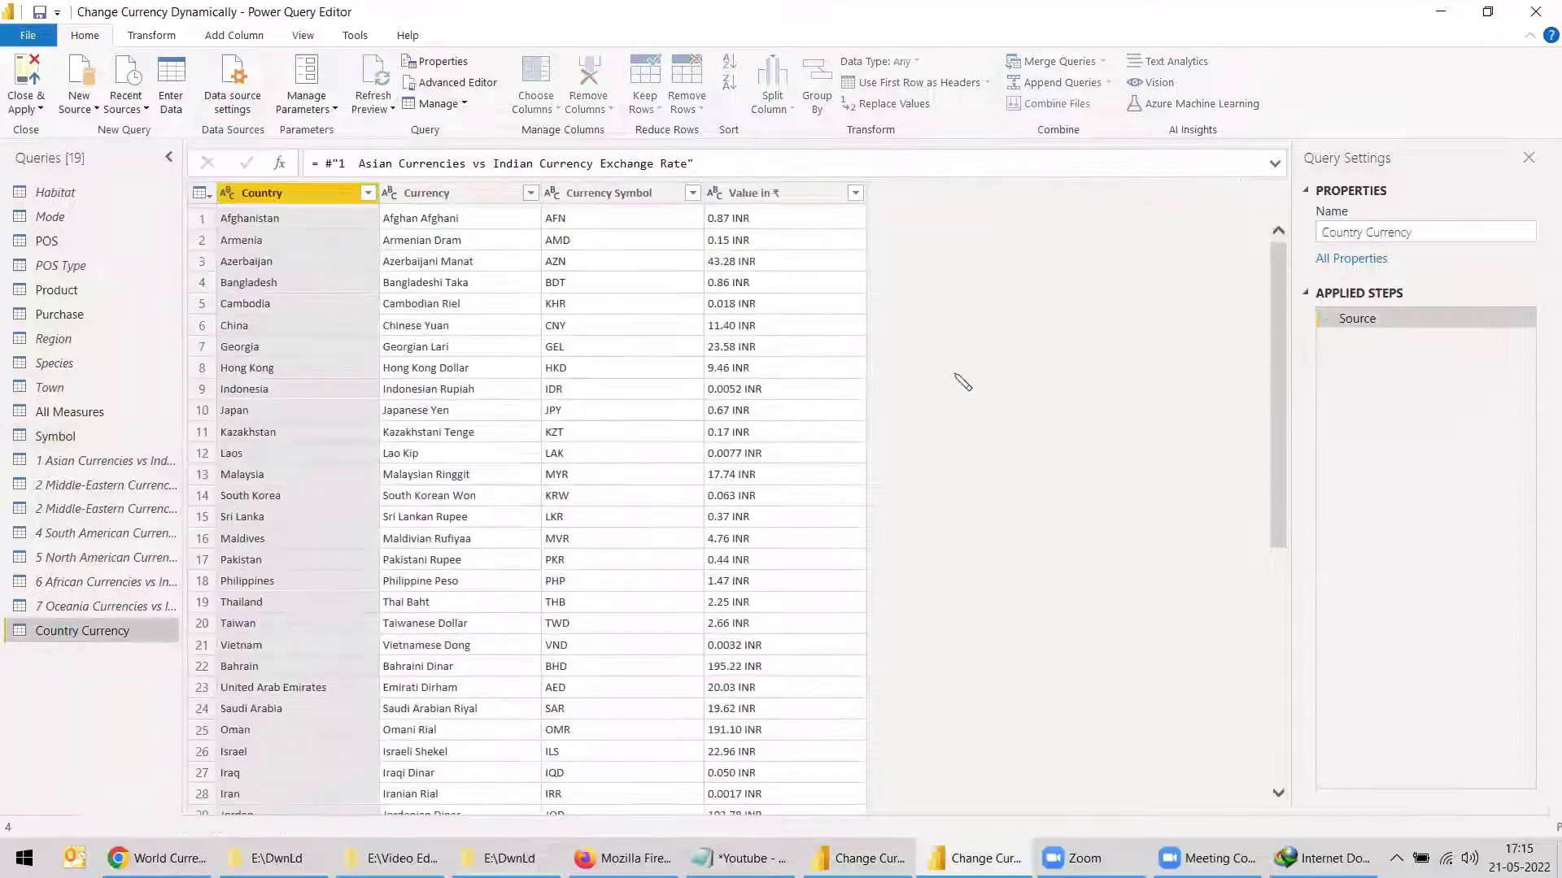
pyautogui.click(1055, 62)
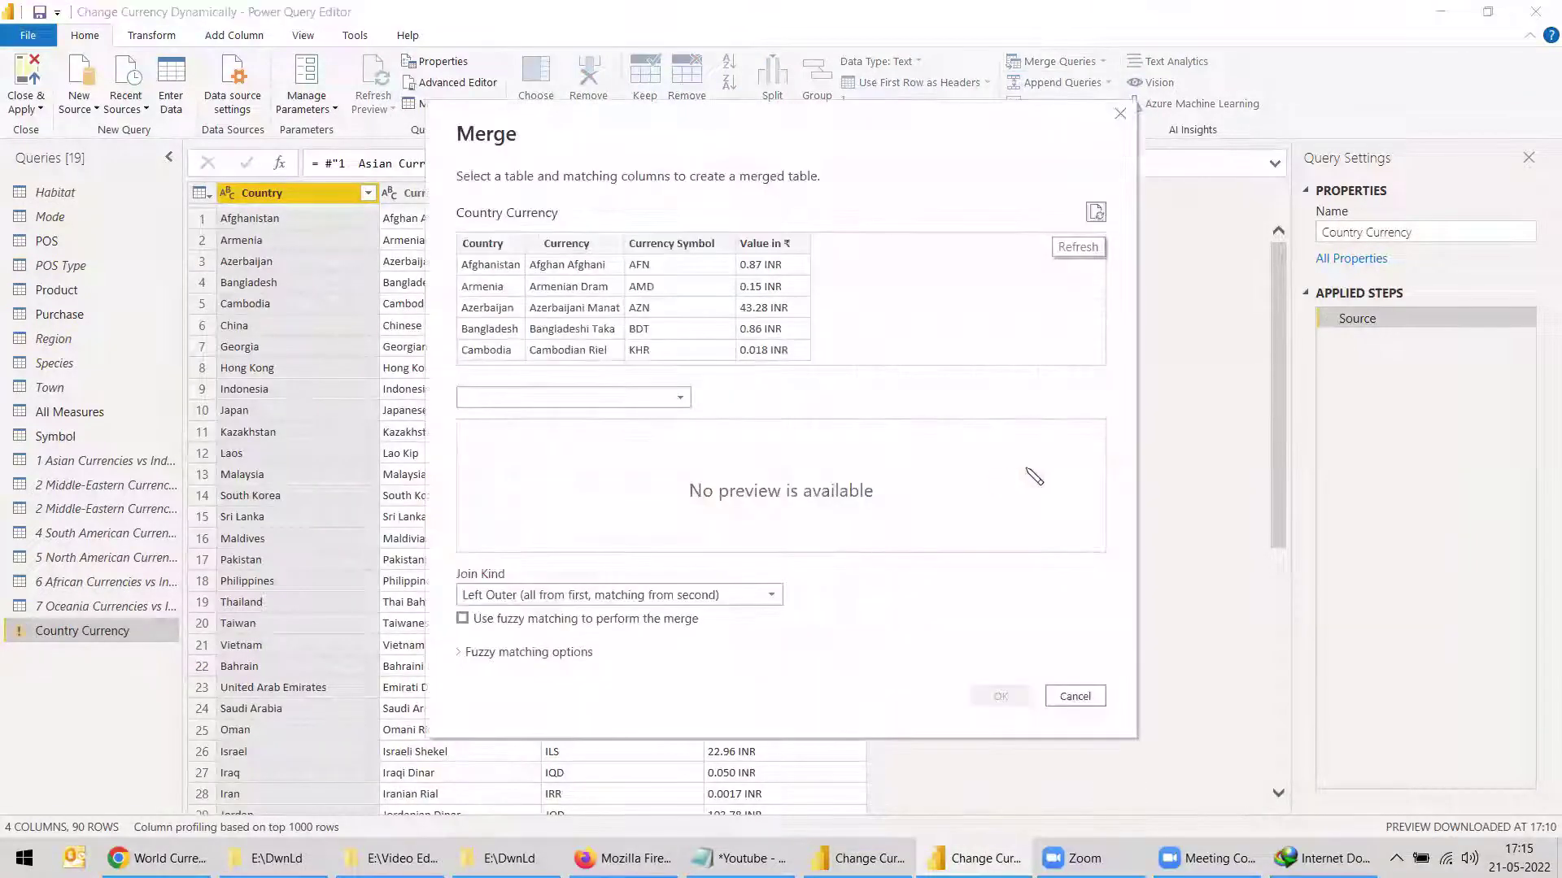
pyautogui.click(575, 398)
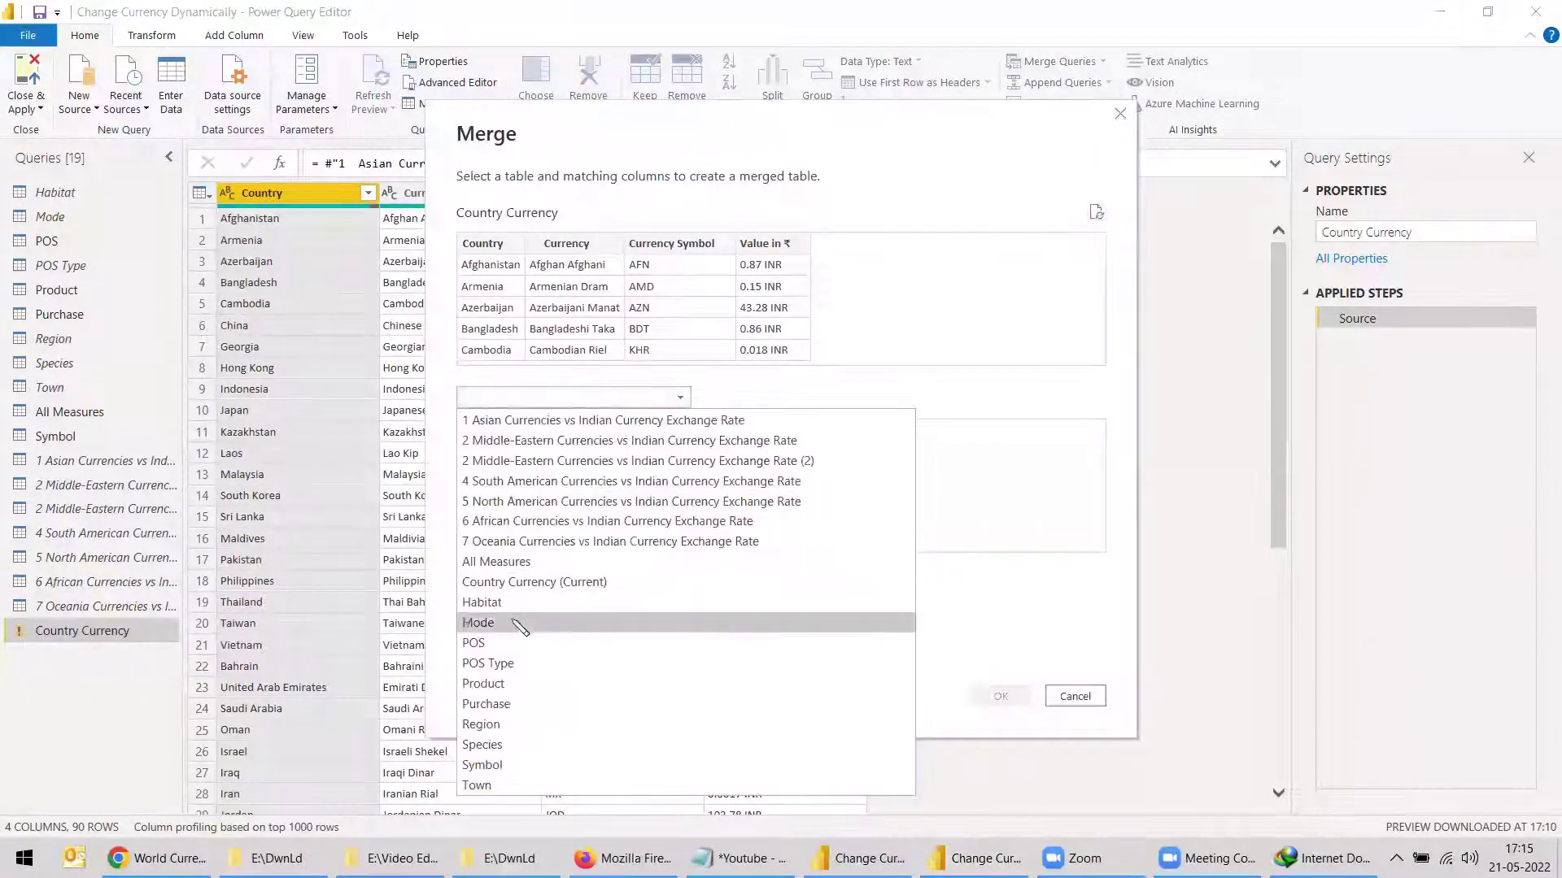
pyautogui.click(520, 766)
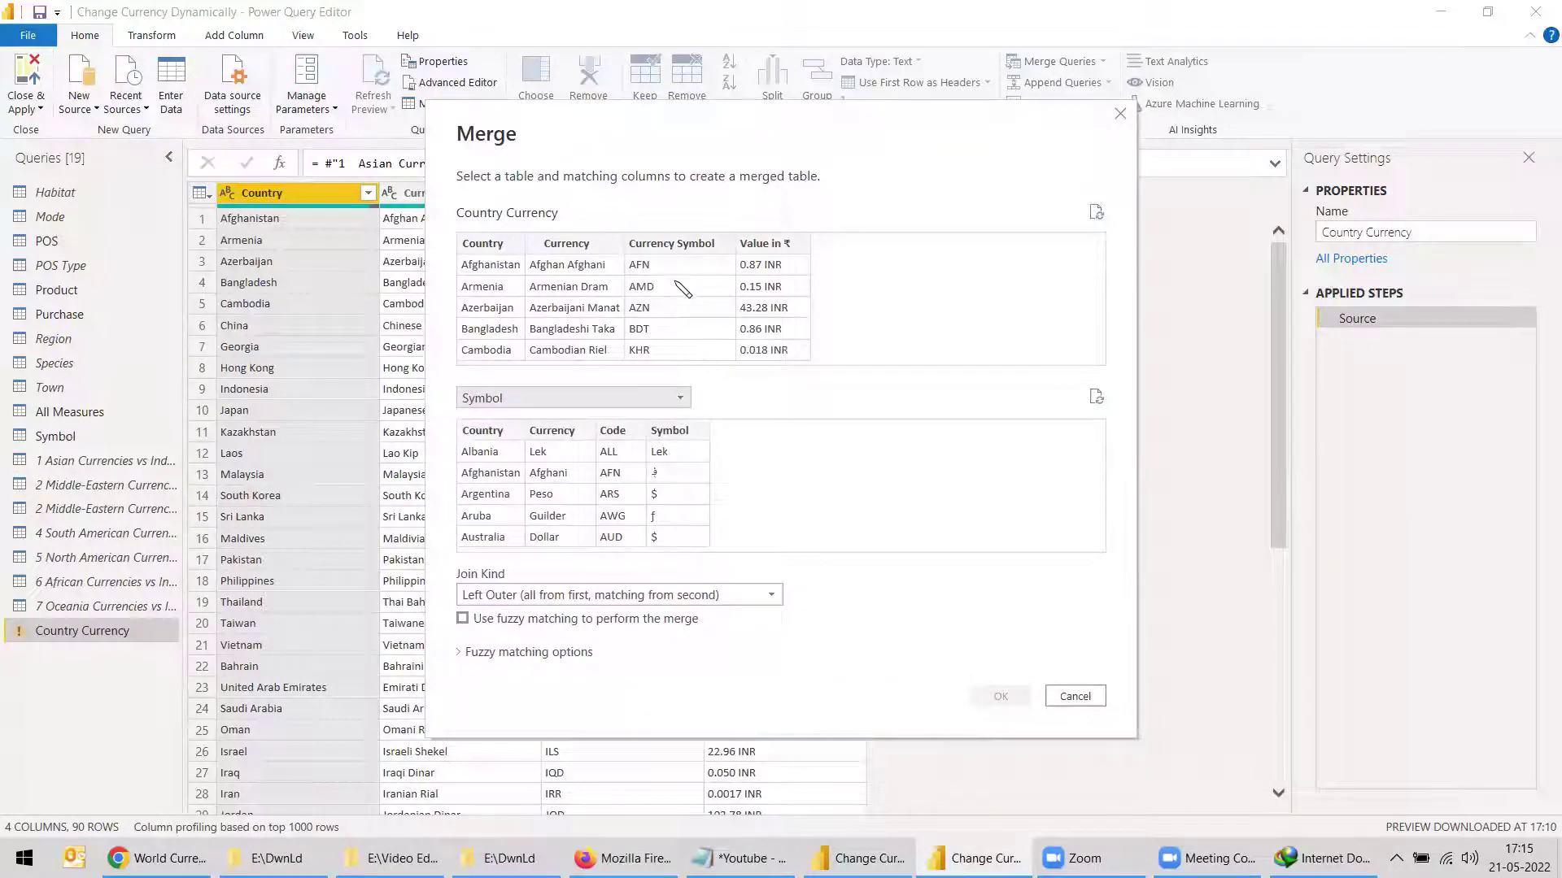
pyautogui.click(615, 432)
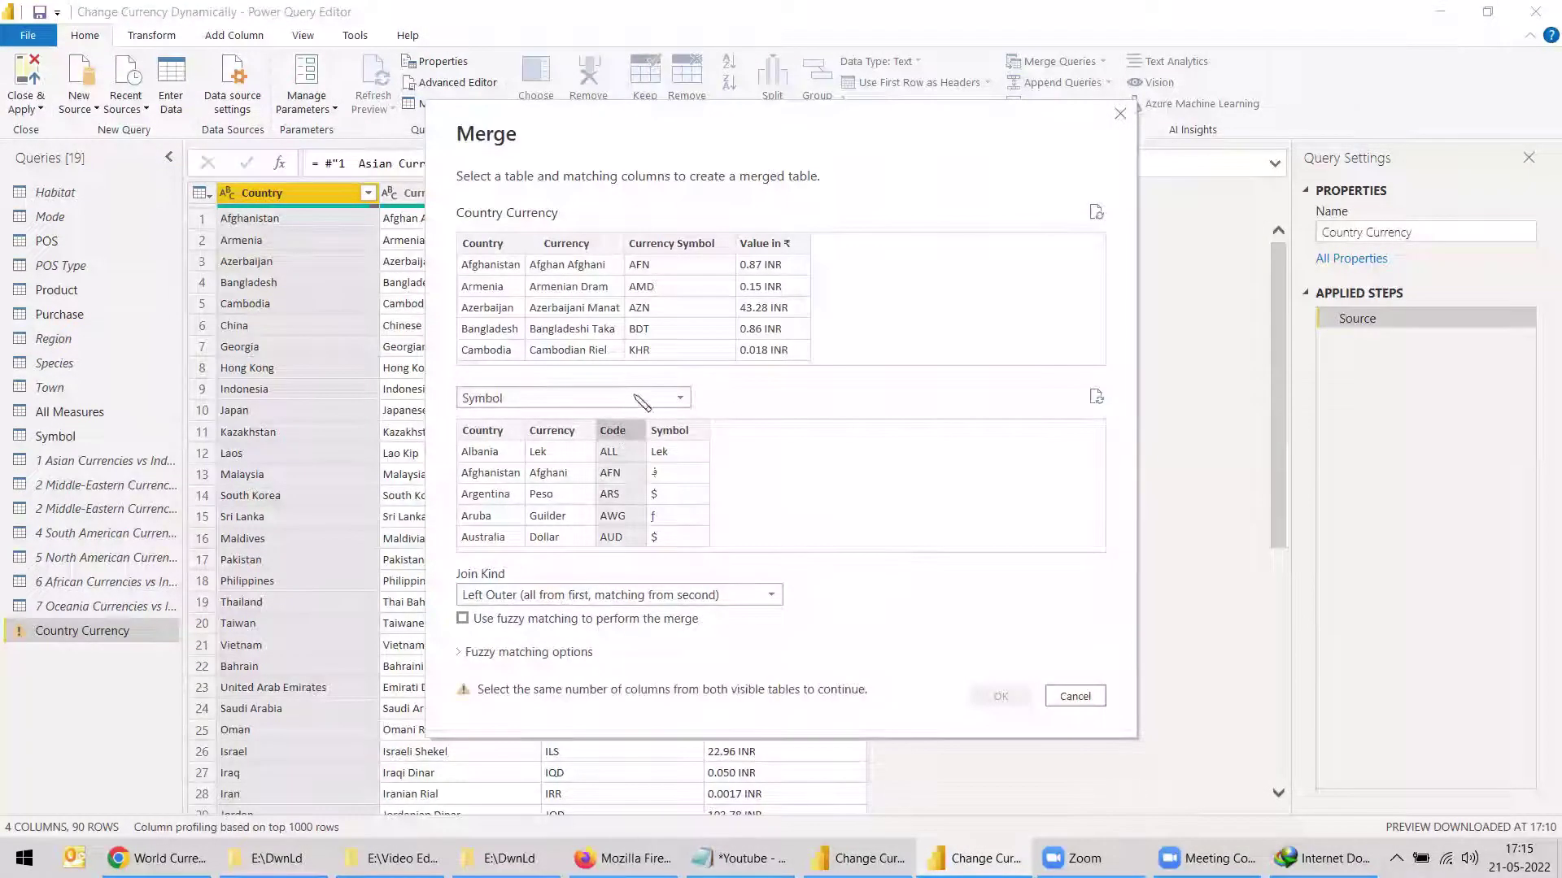
pyautogui.click(686, 246)
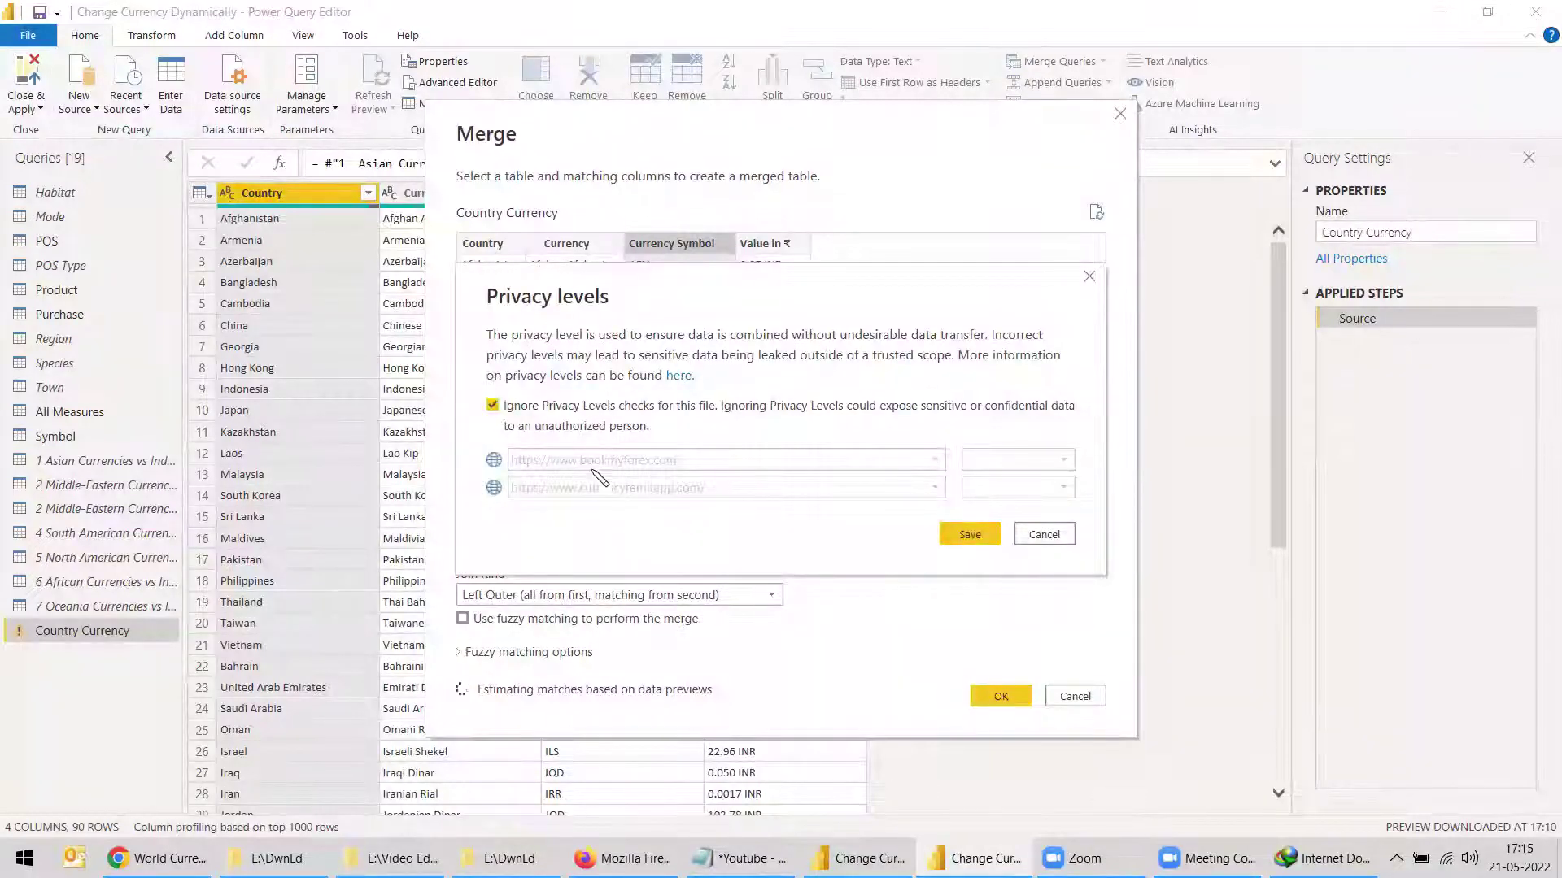
pyautogui.click(969, 534)
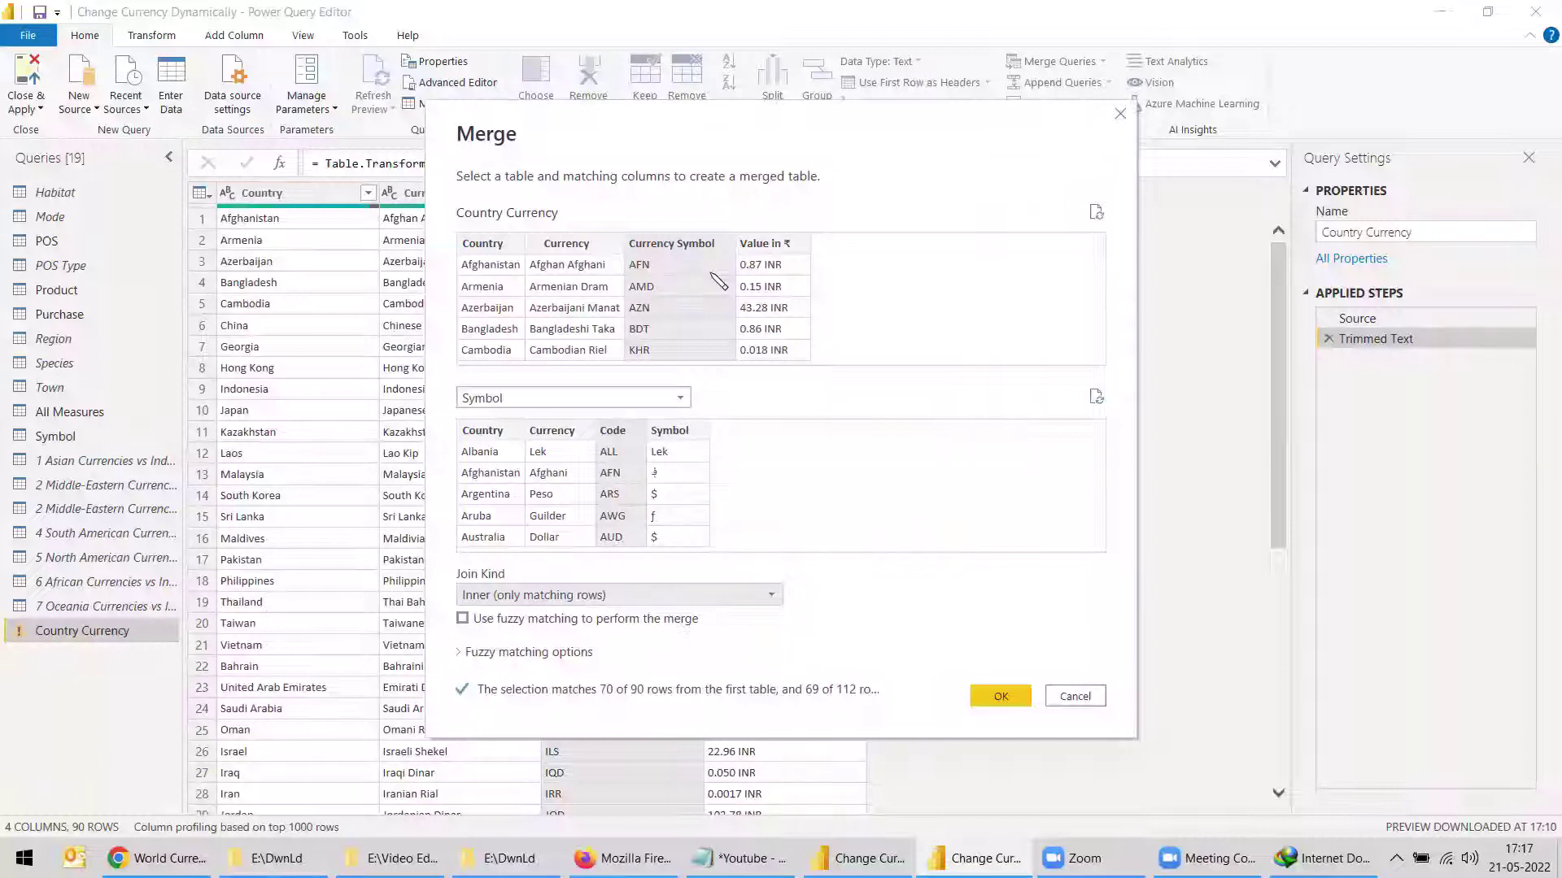
pyautogui.click(988, 698)
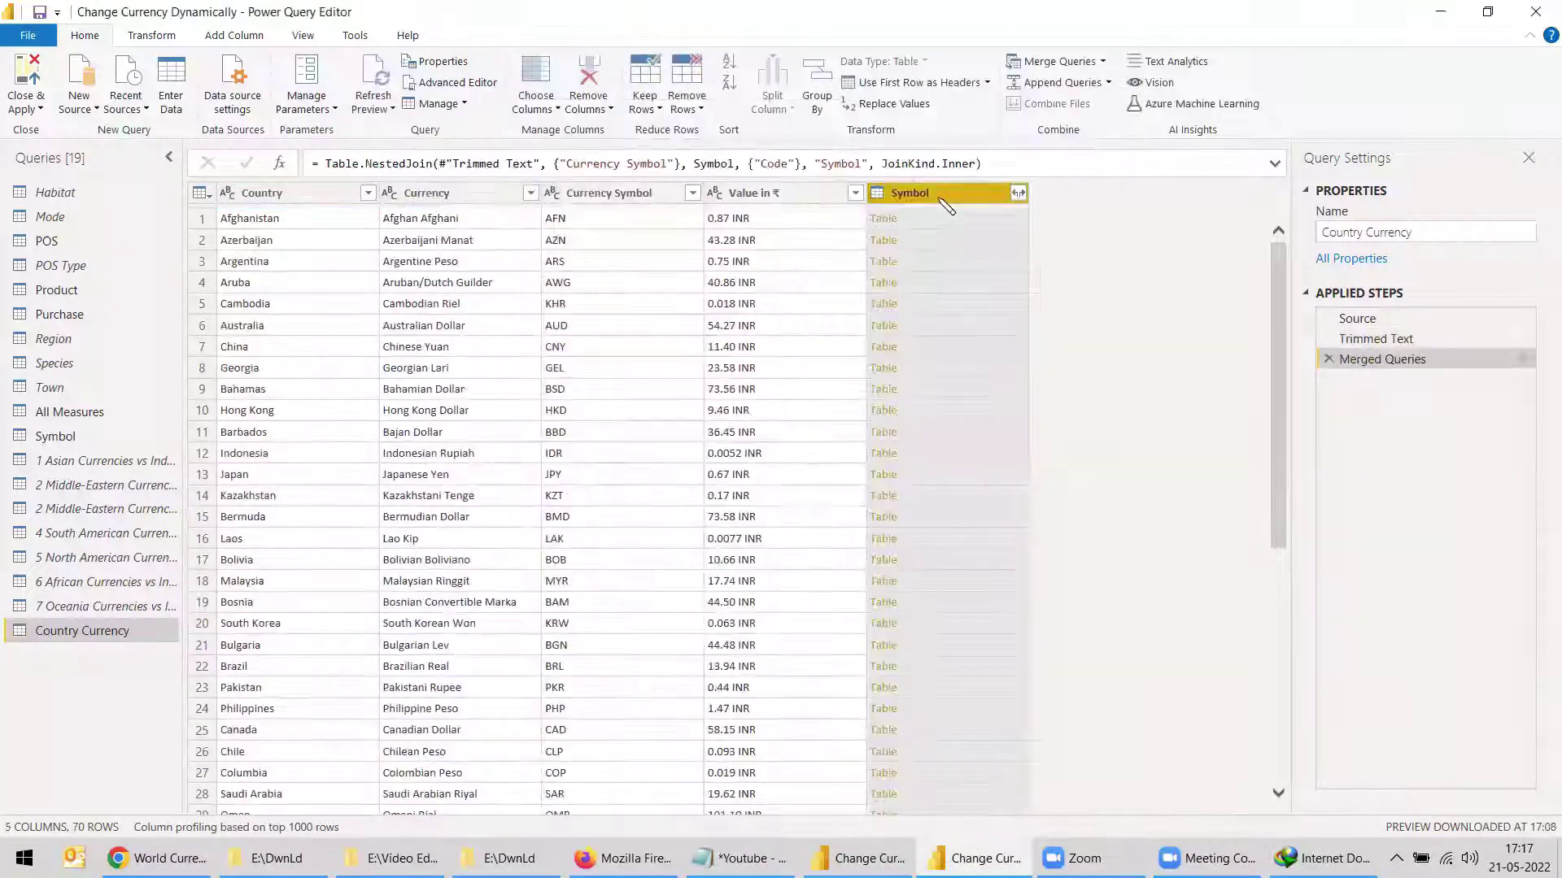
# Expand the merged Symbol column to only its Code and Symbol fields, keeping the original column name as prefix.
pyautogui.click(1018, 193)
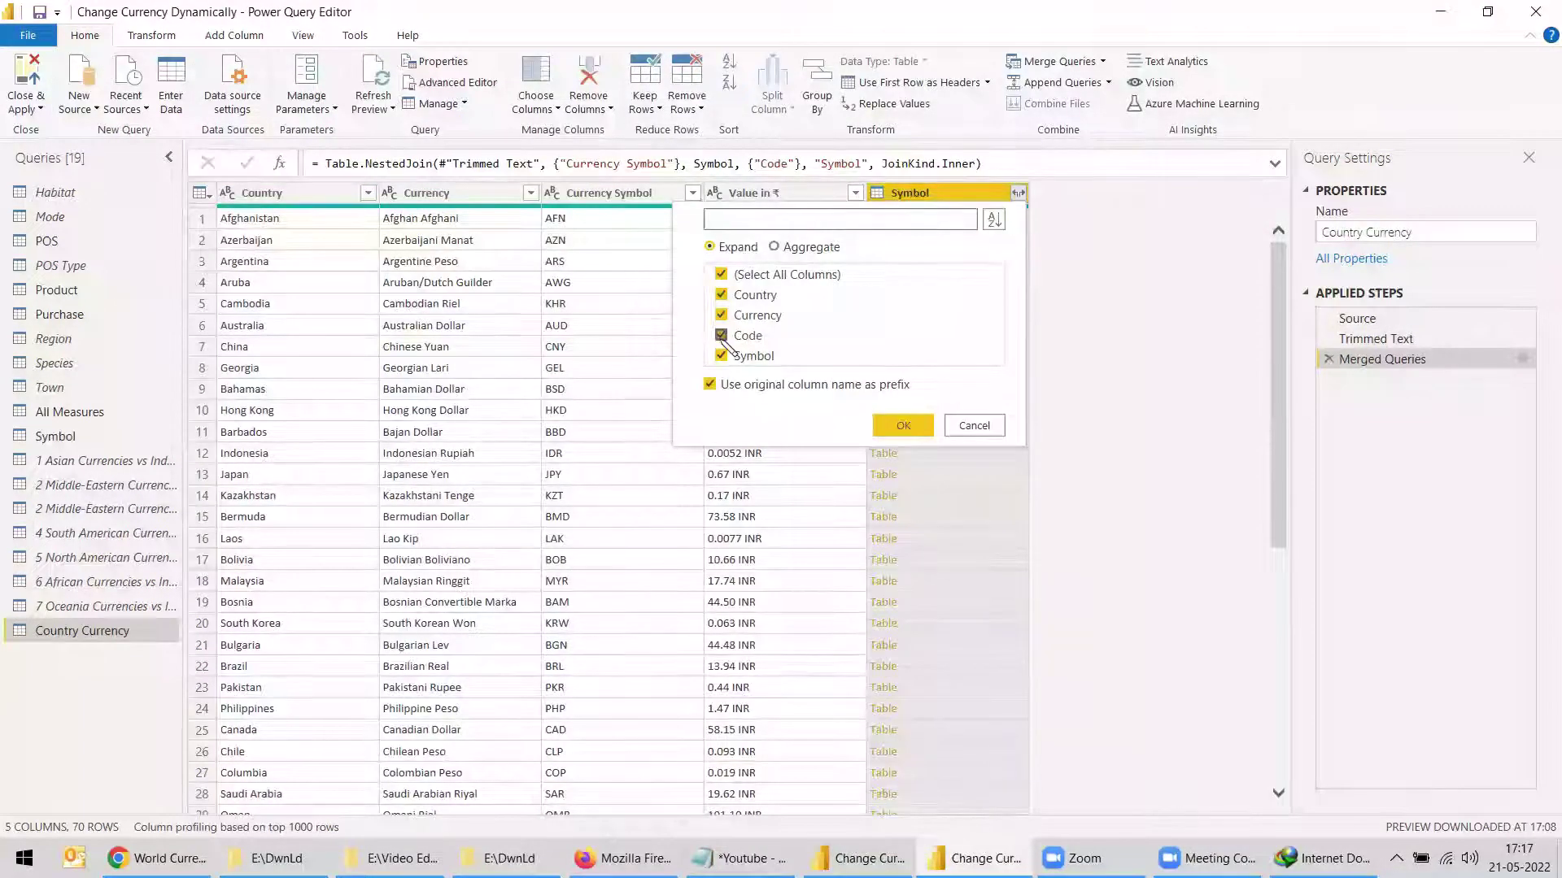
pyautogui.click(721, 336)
pyautogui.click(722, 356)
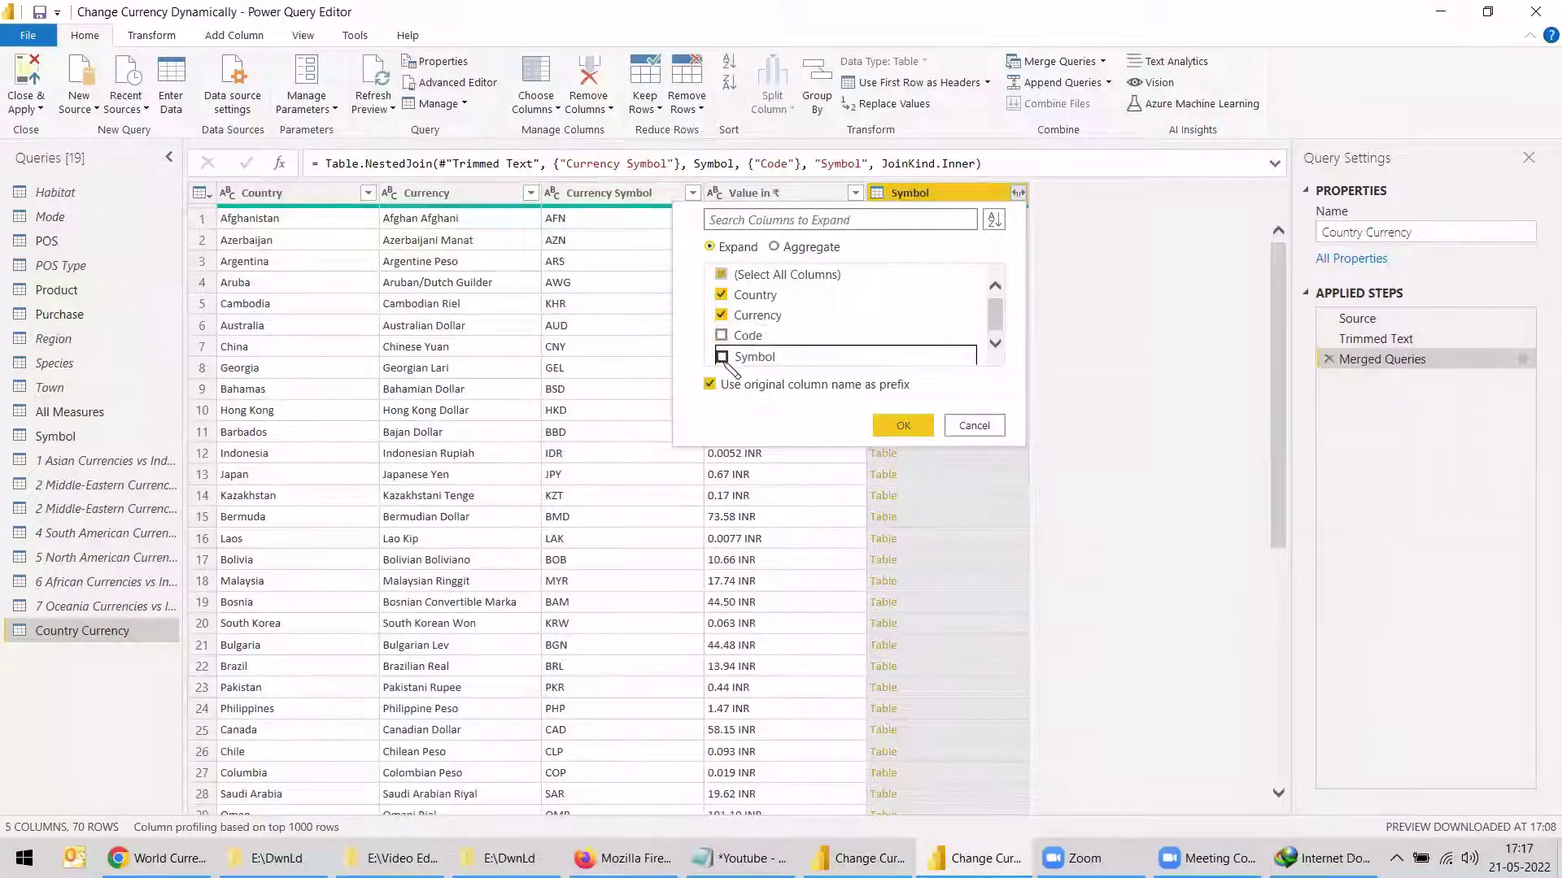
pyautogui.click(902, 426)
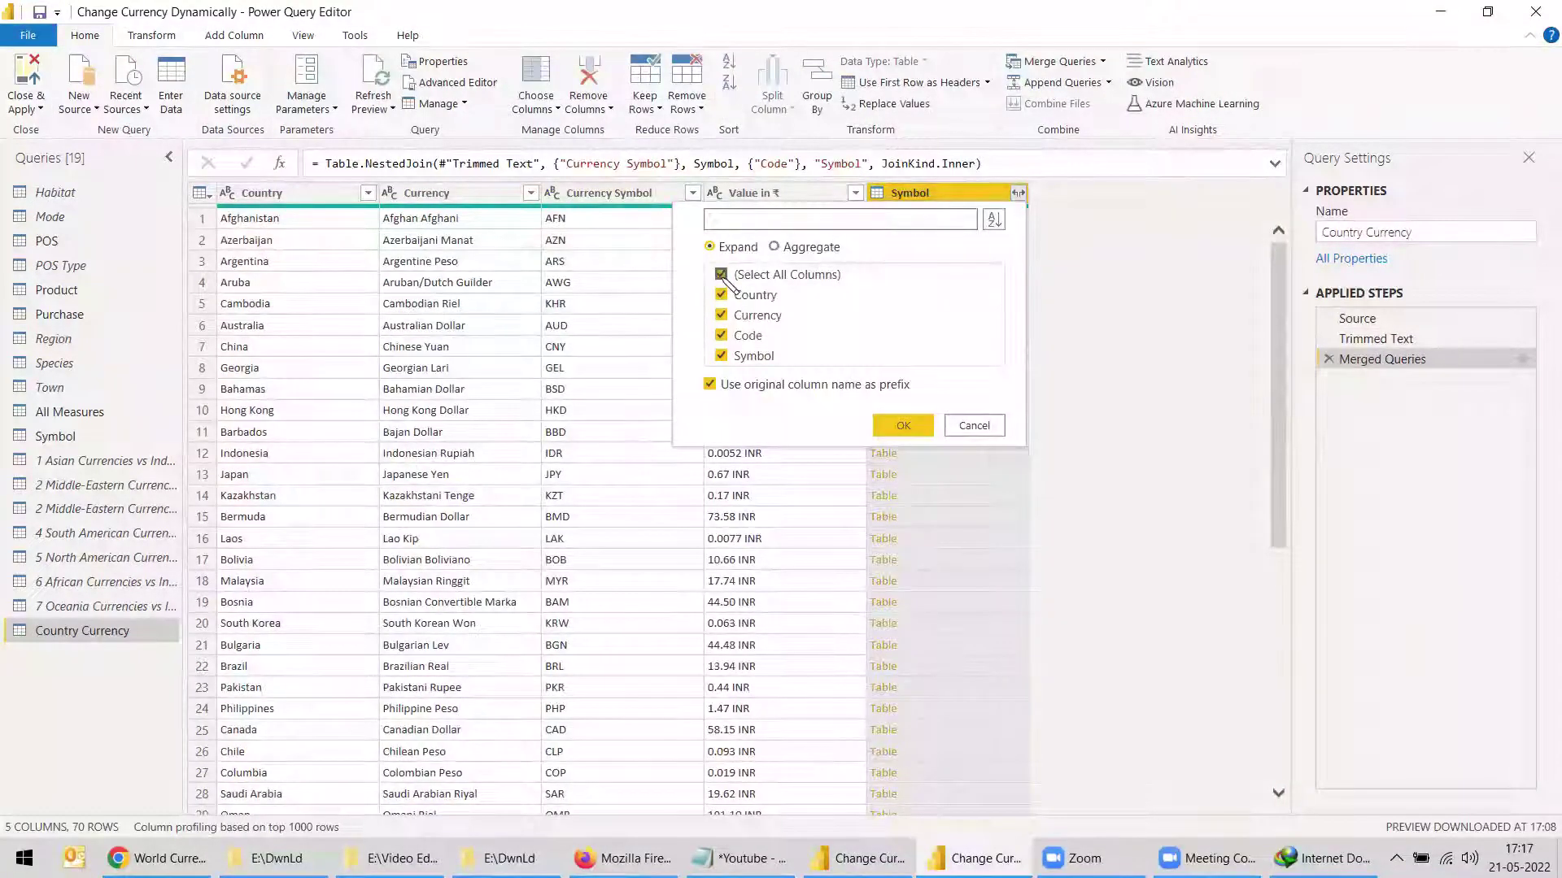
pyautogui.click(721, 274)
pyautogui.click(720, 336)
pyautogui.click(721, 356)
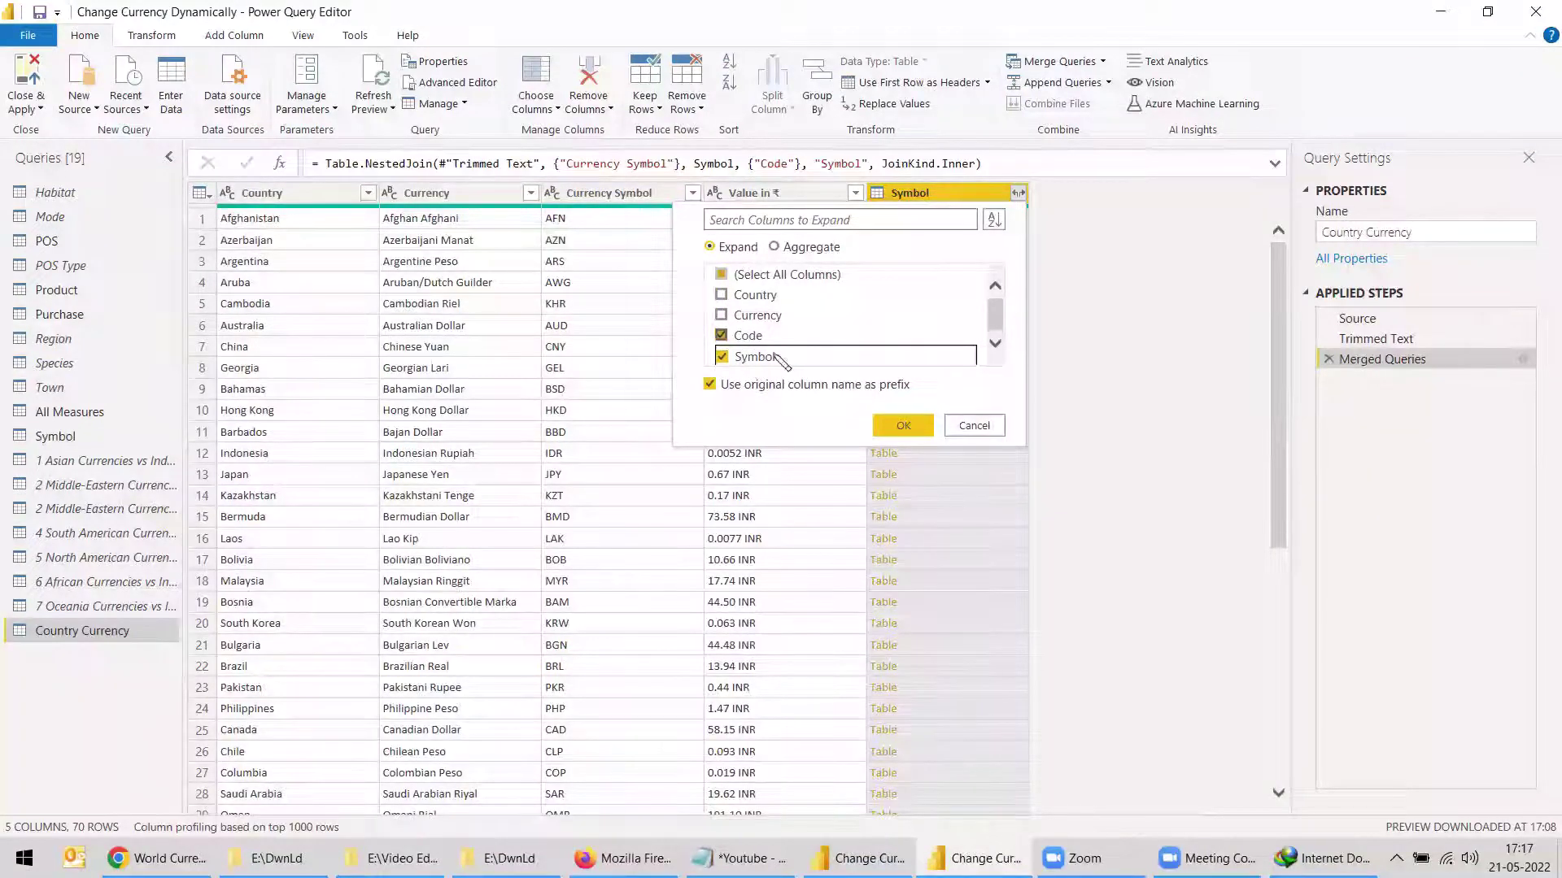
pyautogui.click(901, 428)
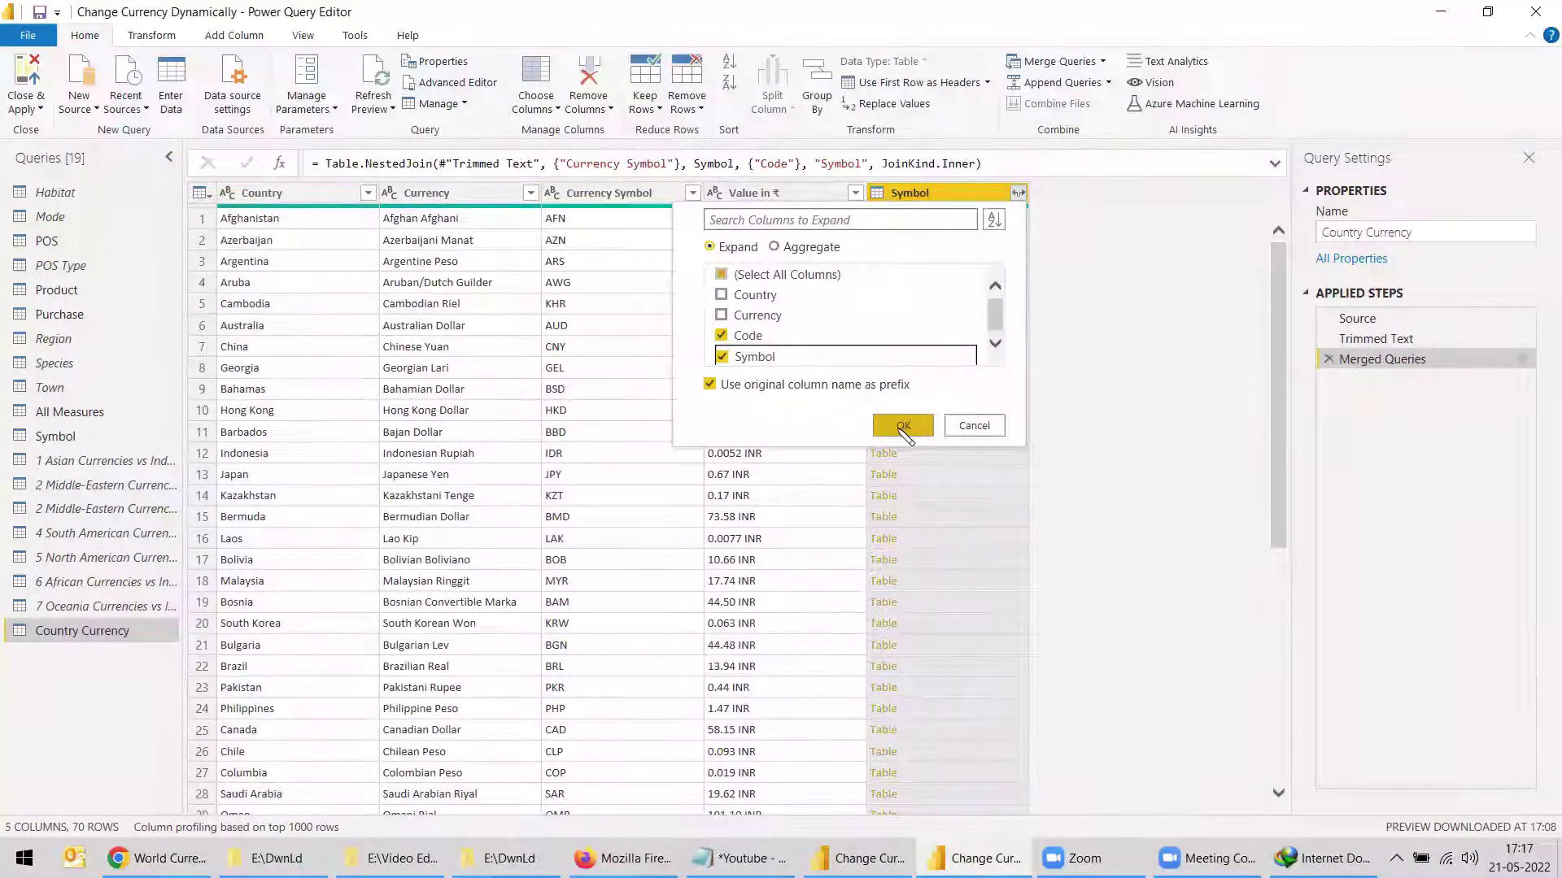
pyautogui.click(902, 426)
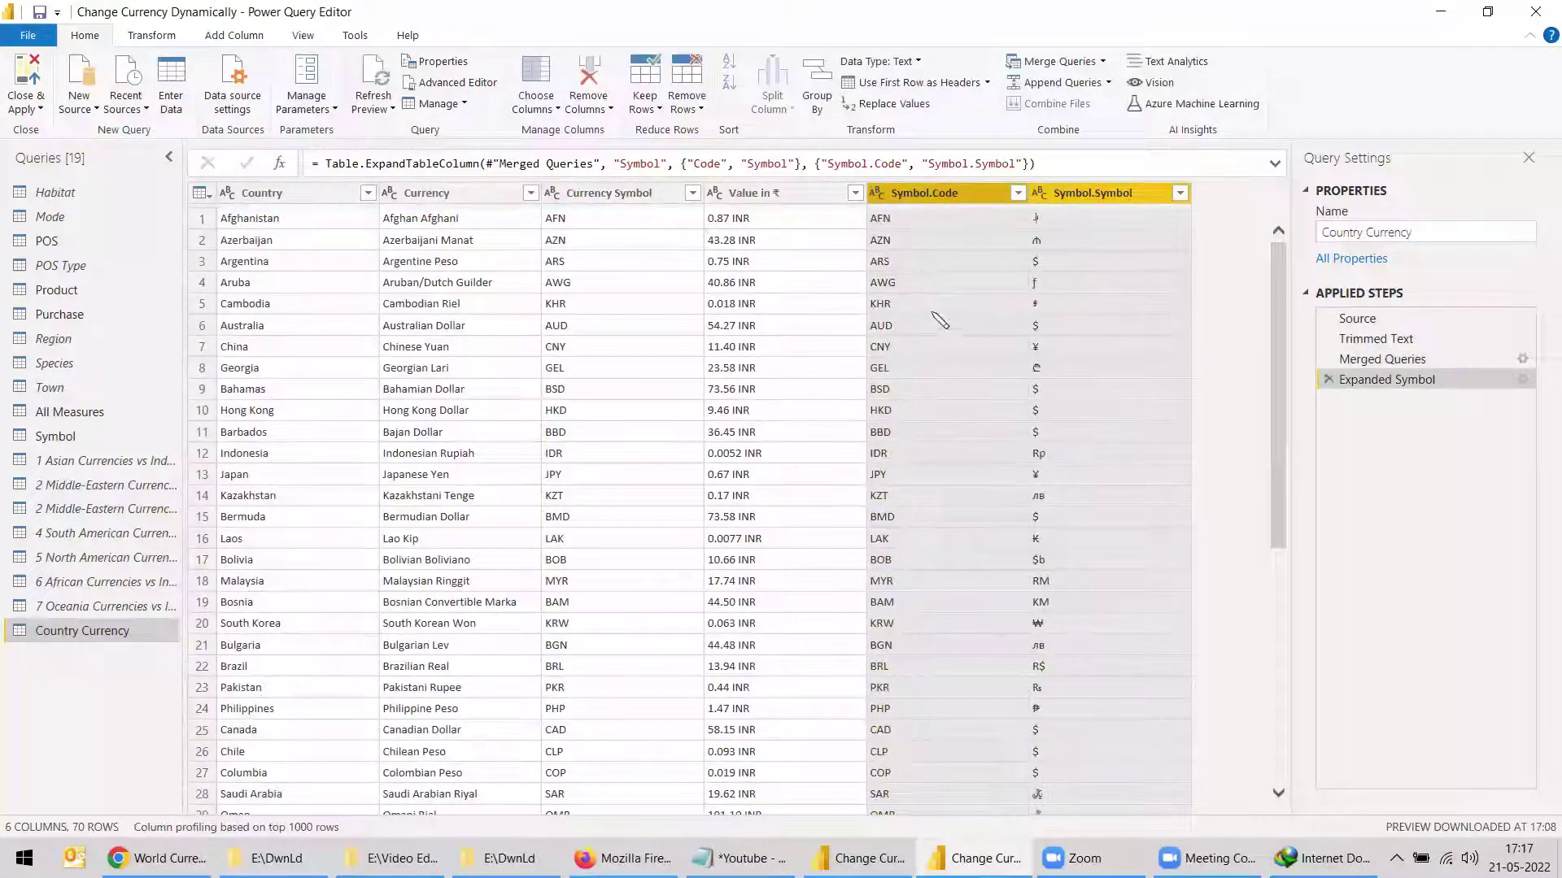
# Move the Symbol.Code column directly before Currency Symbol and compare the codes of the two columns across all rows.
pyautogui.moveTo(622, 213); pyautogui.dragTo(570, 216)
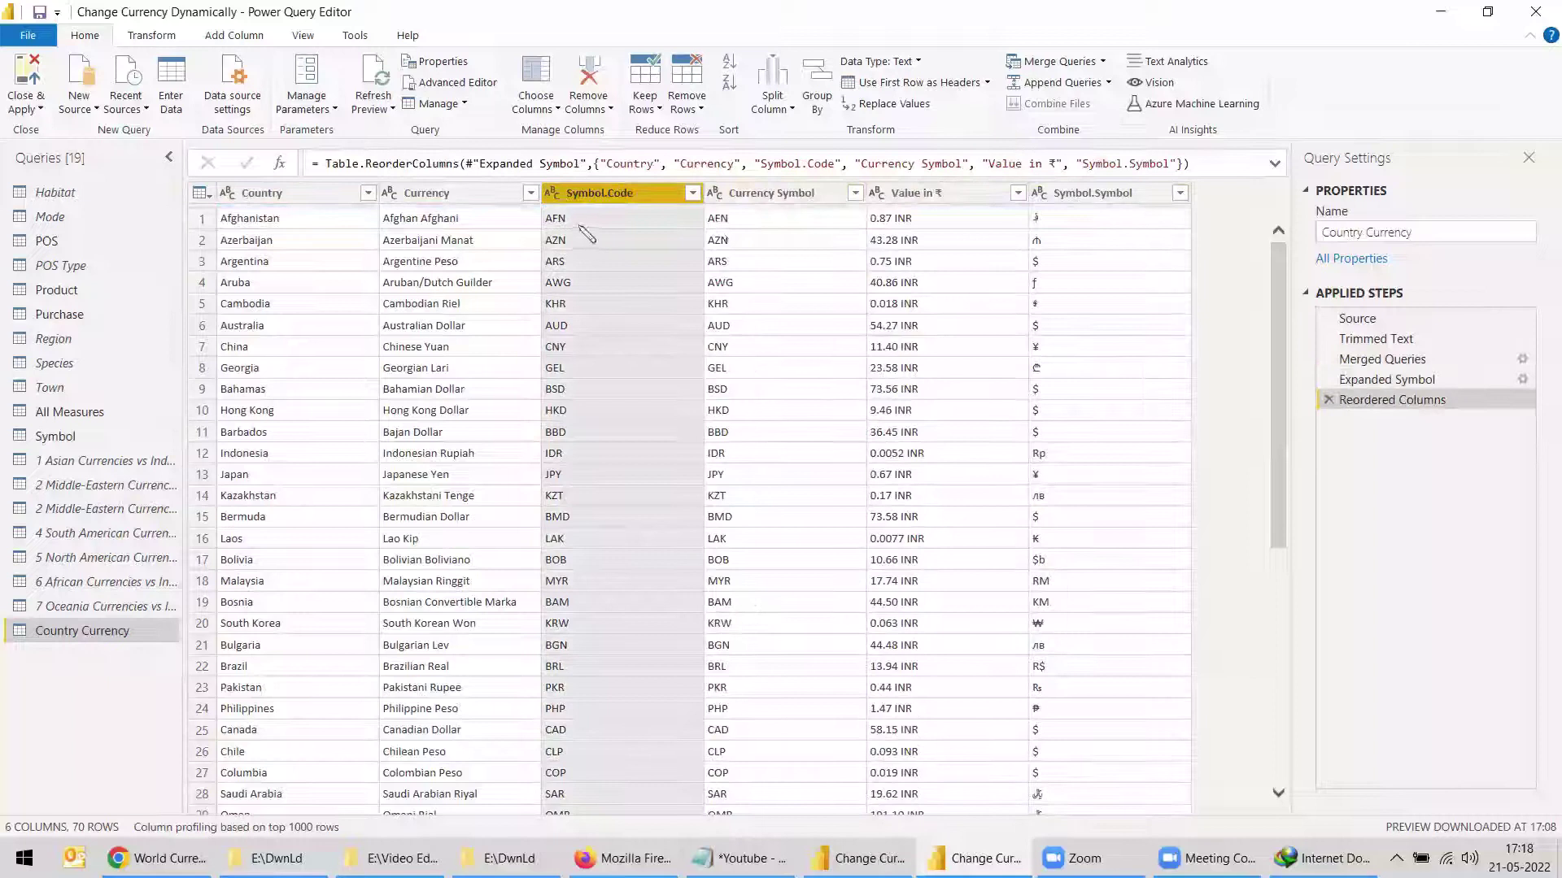
pyautogui.scroll(-10, 757, 425)
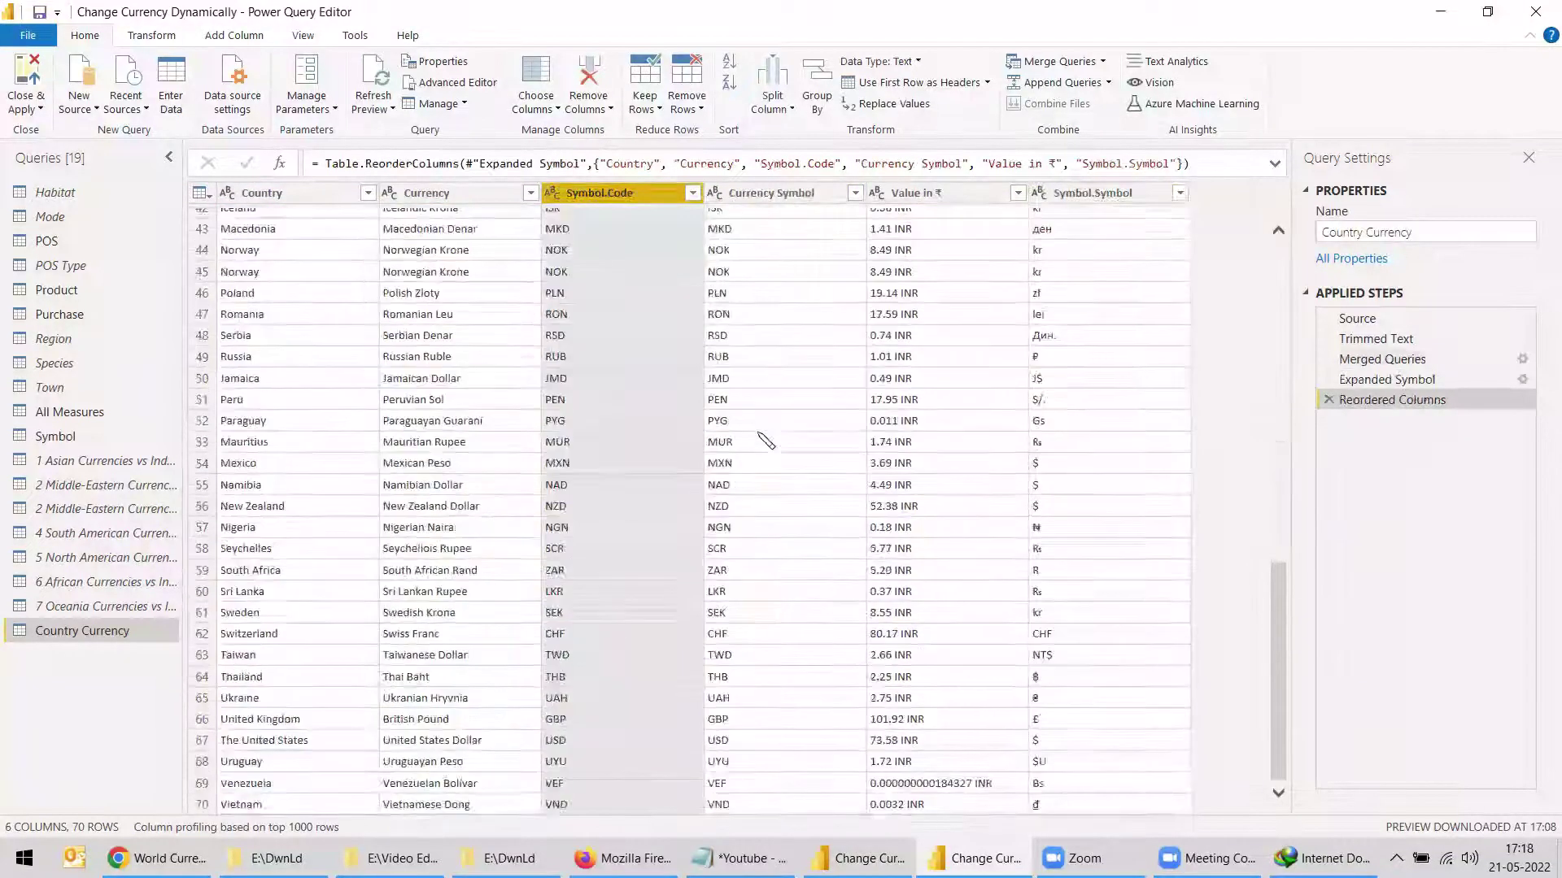
pyautogui.scroll(10, 728, 449)
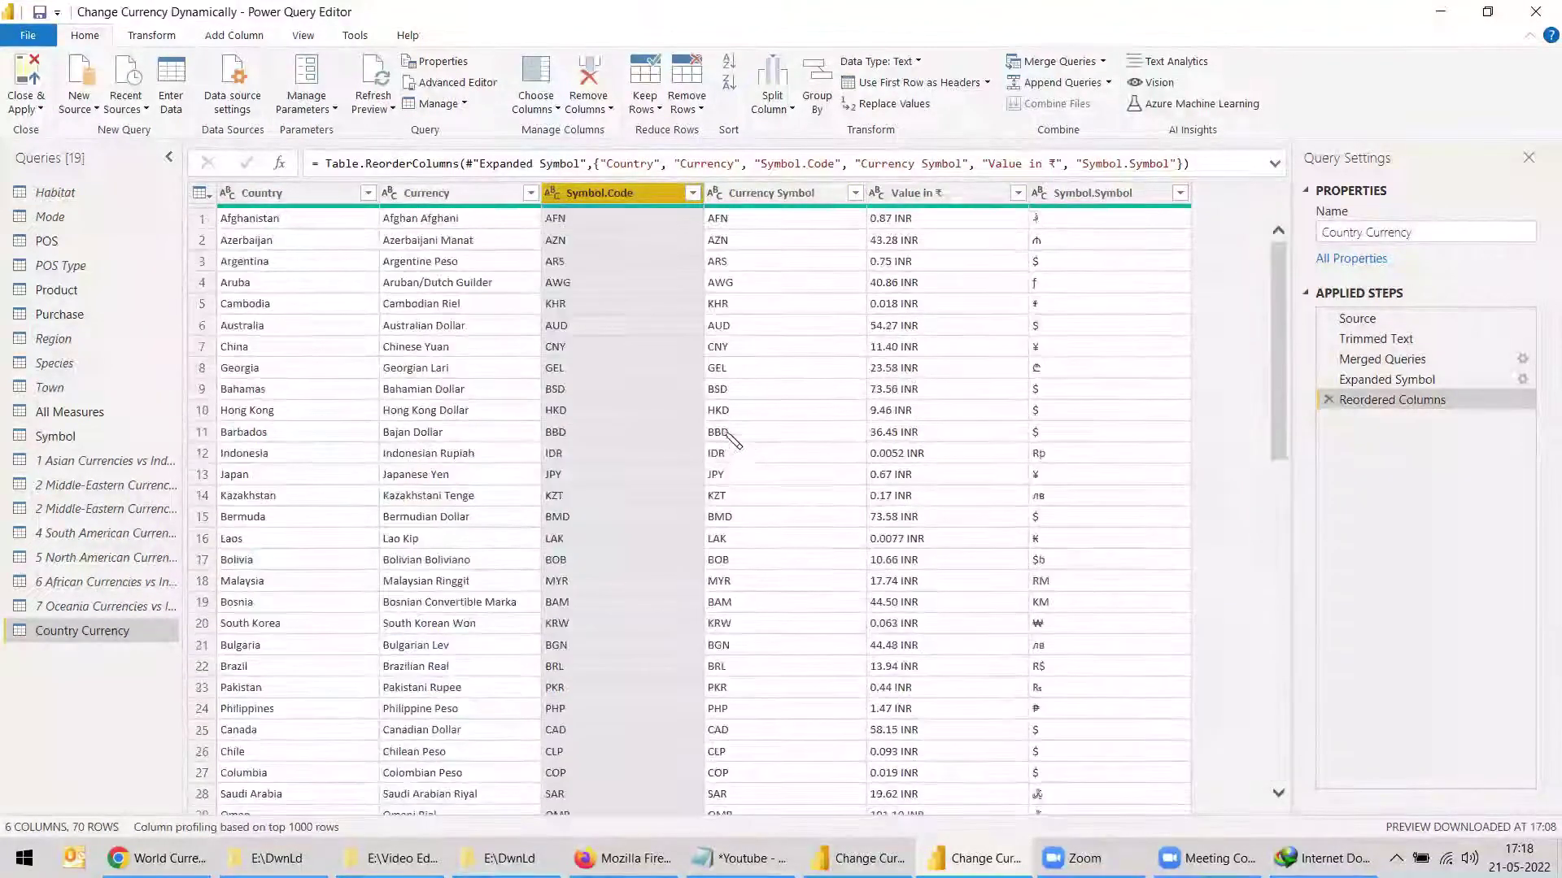
# Remove the Symbol.Code column, and rename Currency Symbol as Code and Symbol.Symbol as Symbol.
pyautogui.click(761, 198)
pyautogui.click(648, 220)
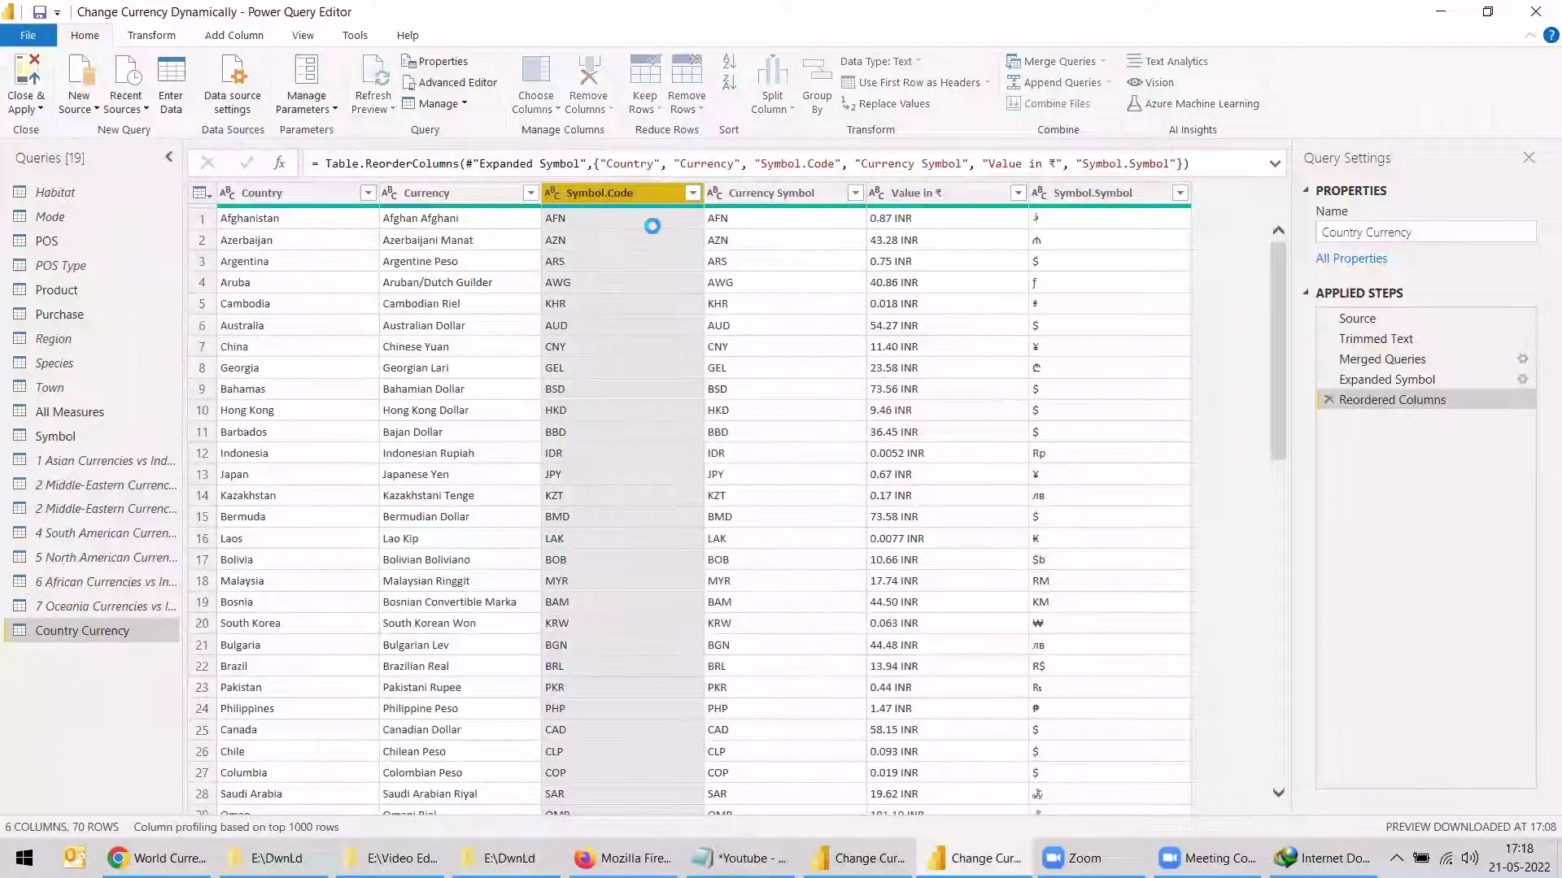
pyautogui.press('Delete')
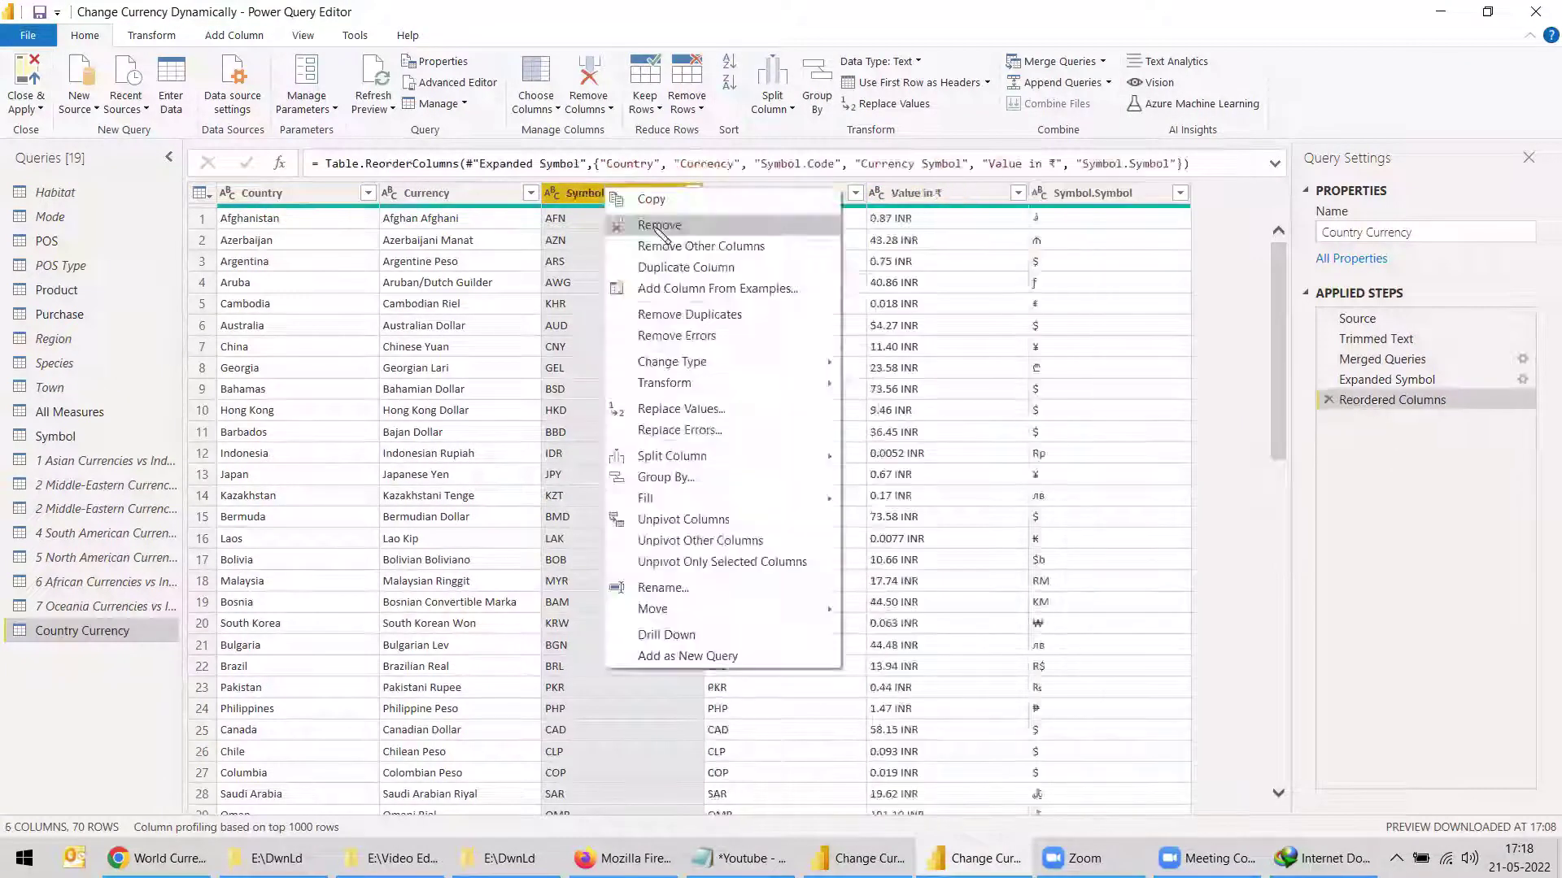
pyautogui.rightClick(627, 201)
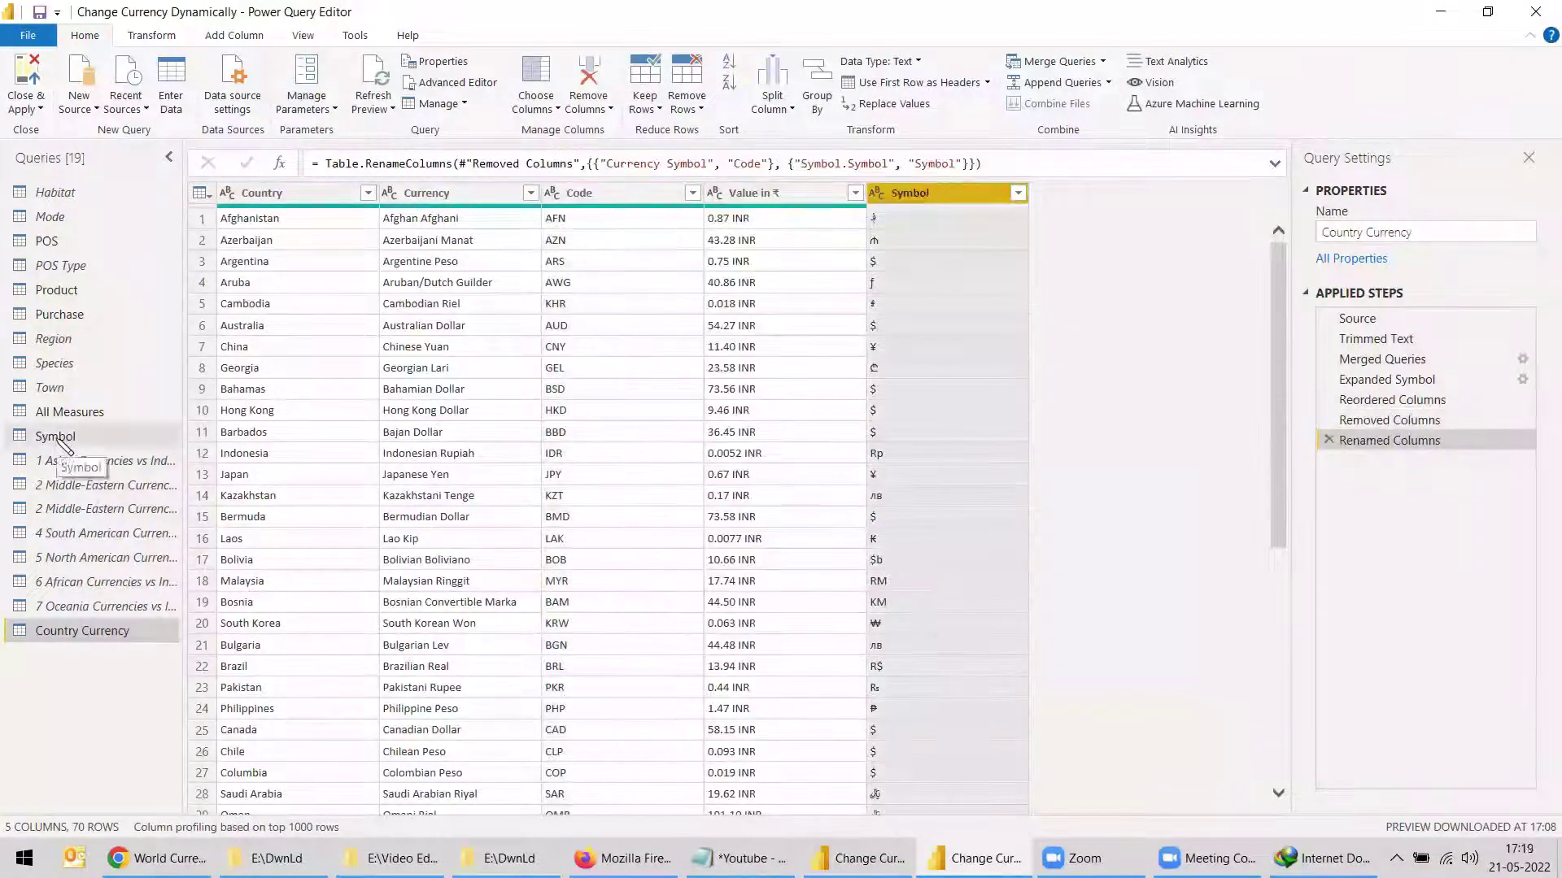
# Disable loading of the Symbol query, then close the query editor and apply the changes to the report.
pyautogui.click(59, 440)
pyautogui.rightClick(59, 440)
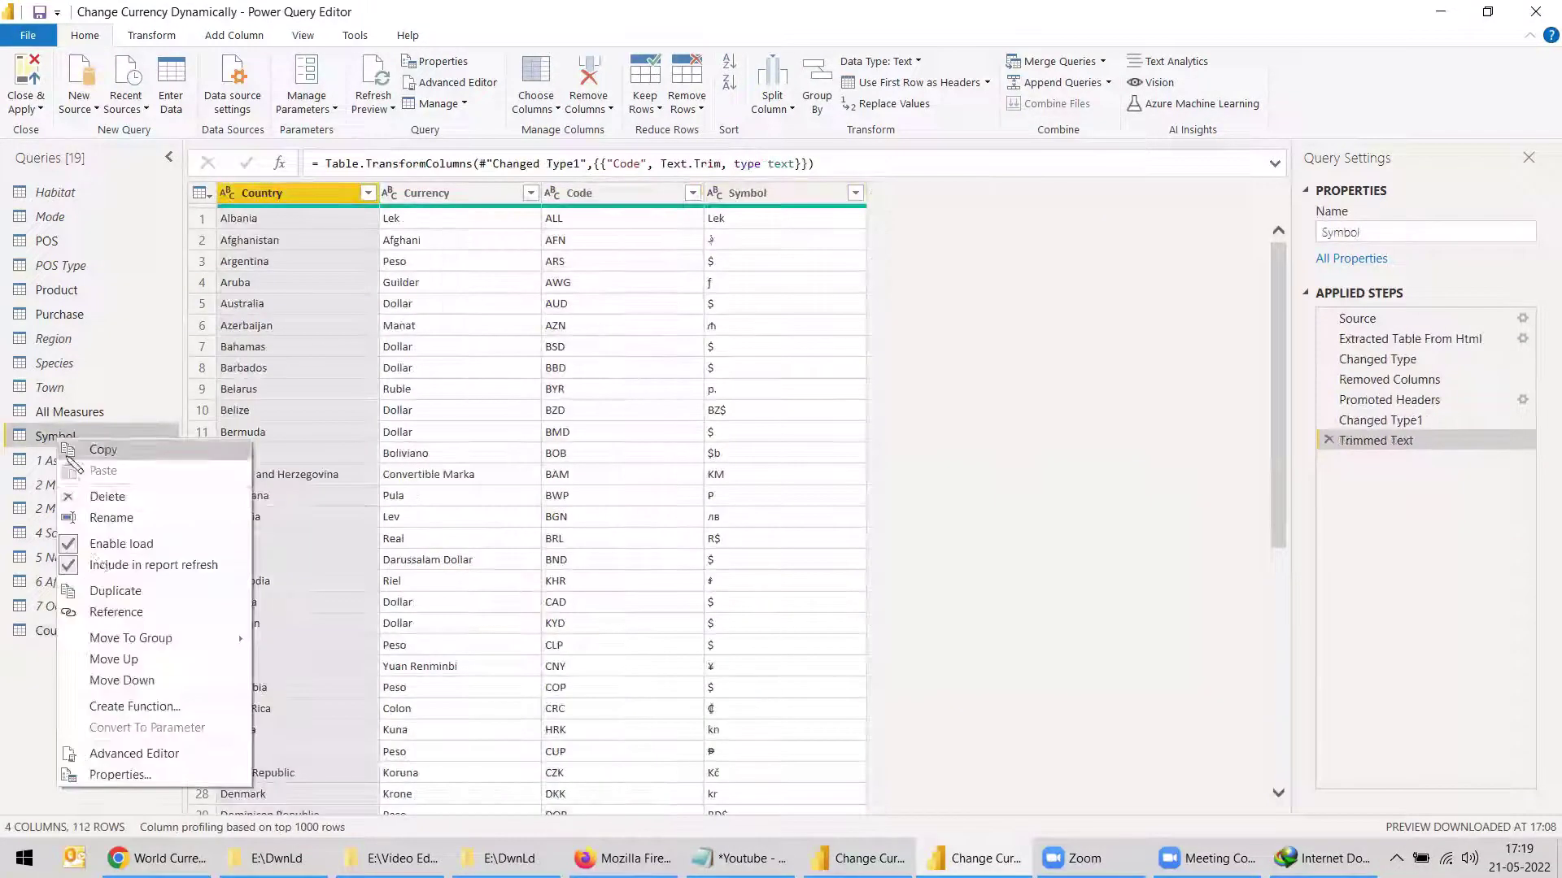
pyautogui.click(82, 631)
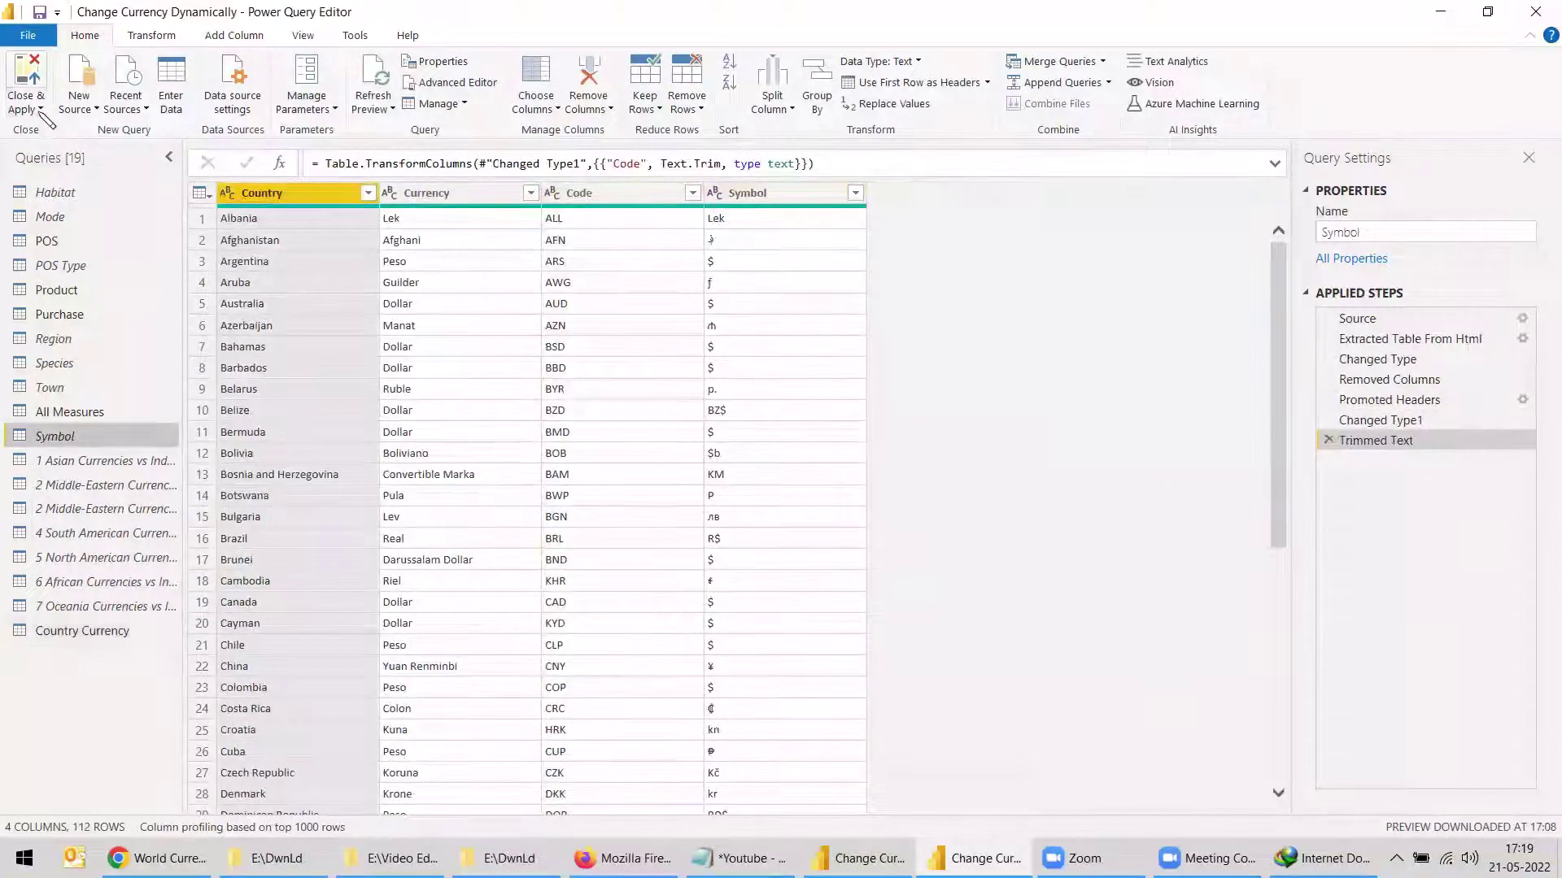
pyautogui.click(33, 109)
pyautogui.click(49, 127)
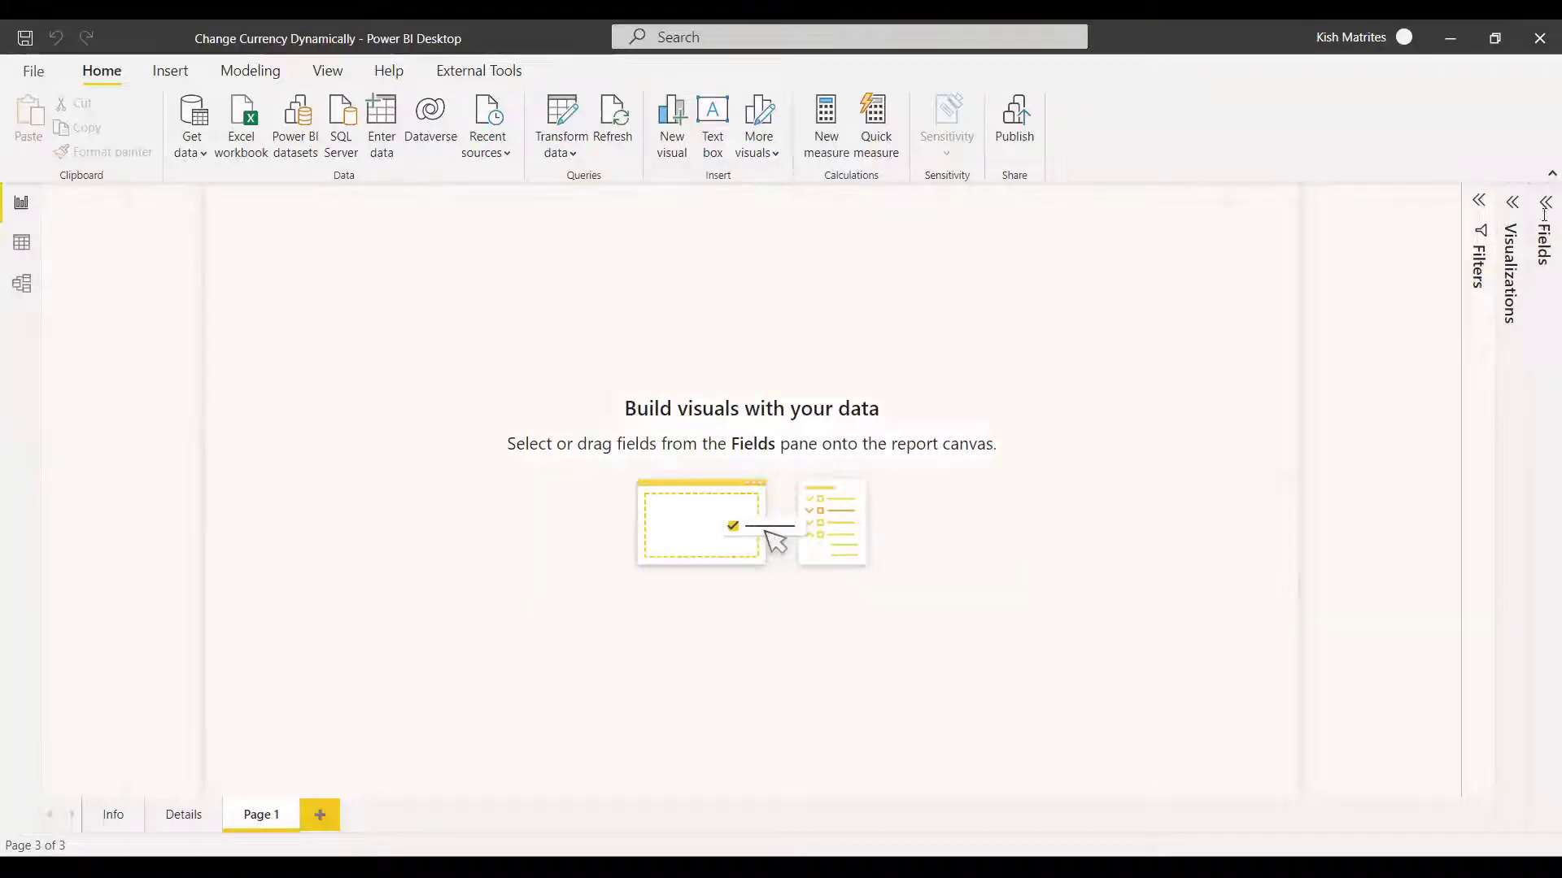
# Expand the report's field list and visualization options, and show the fields of the Country Currency table.
pyautogui.click(1545, 211)
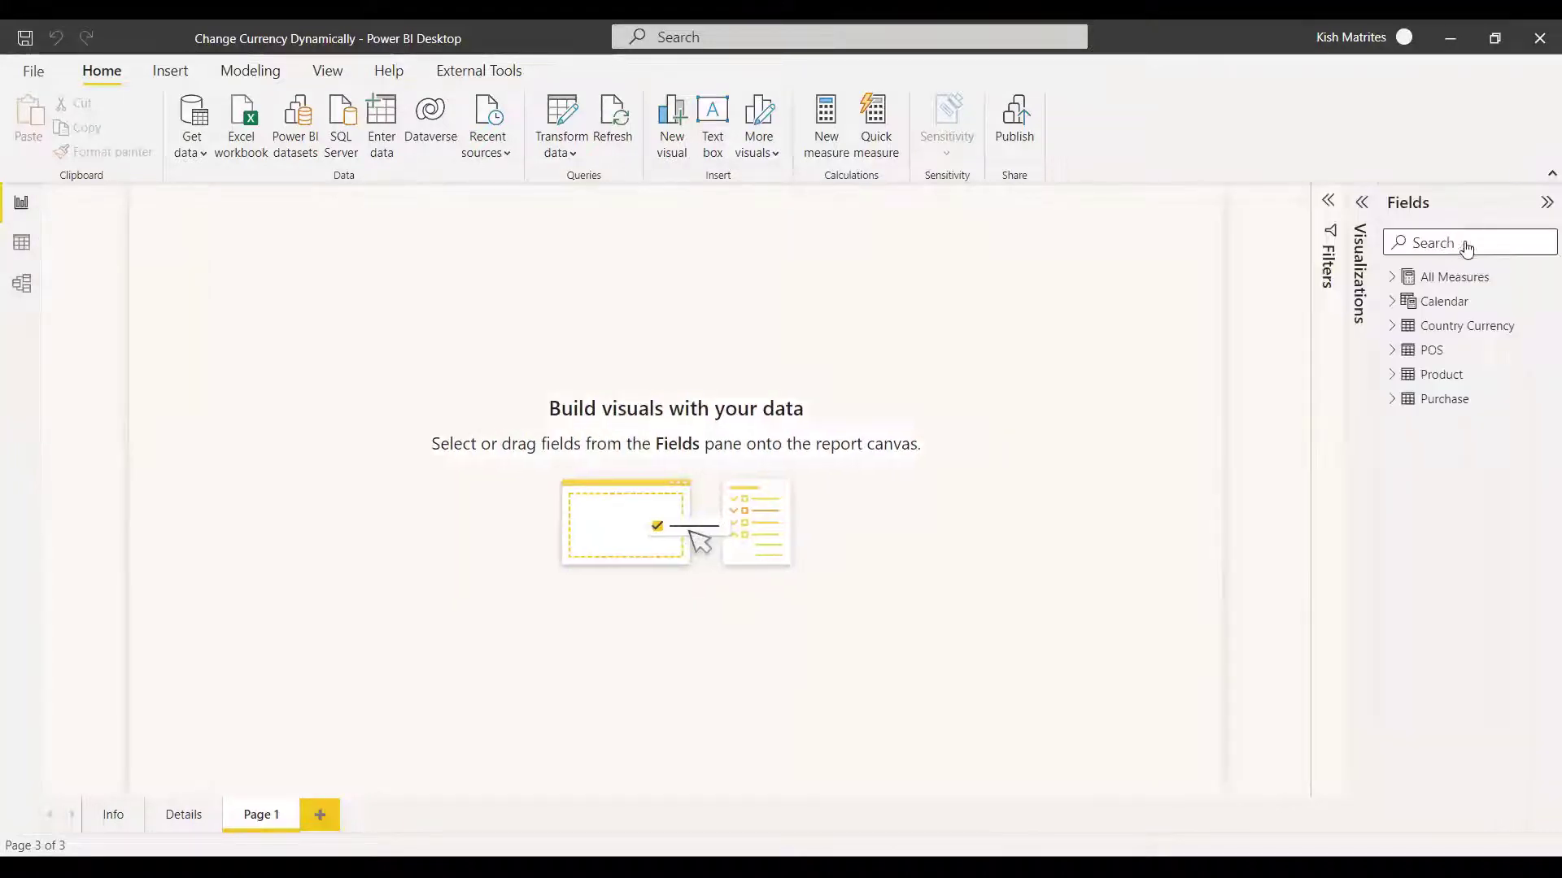
pyautogui.click(1364, 207)
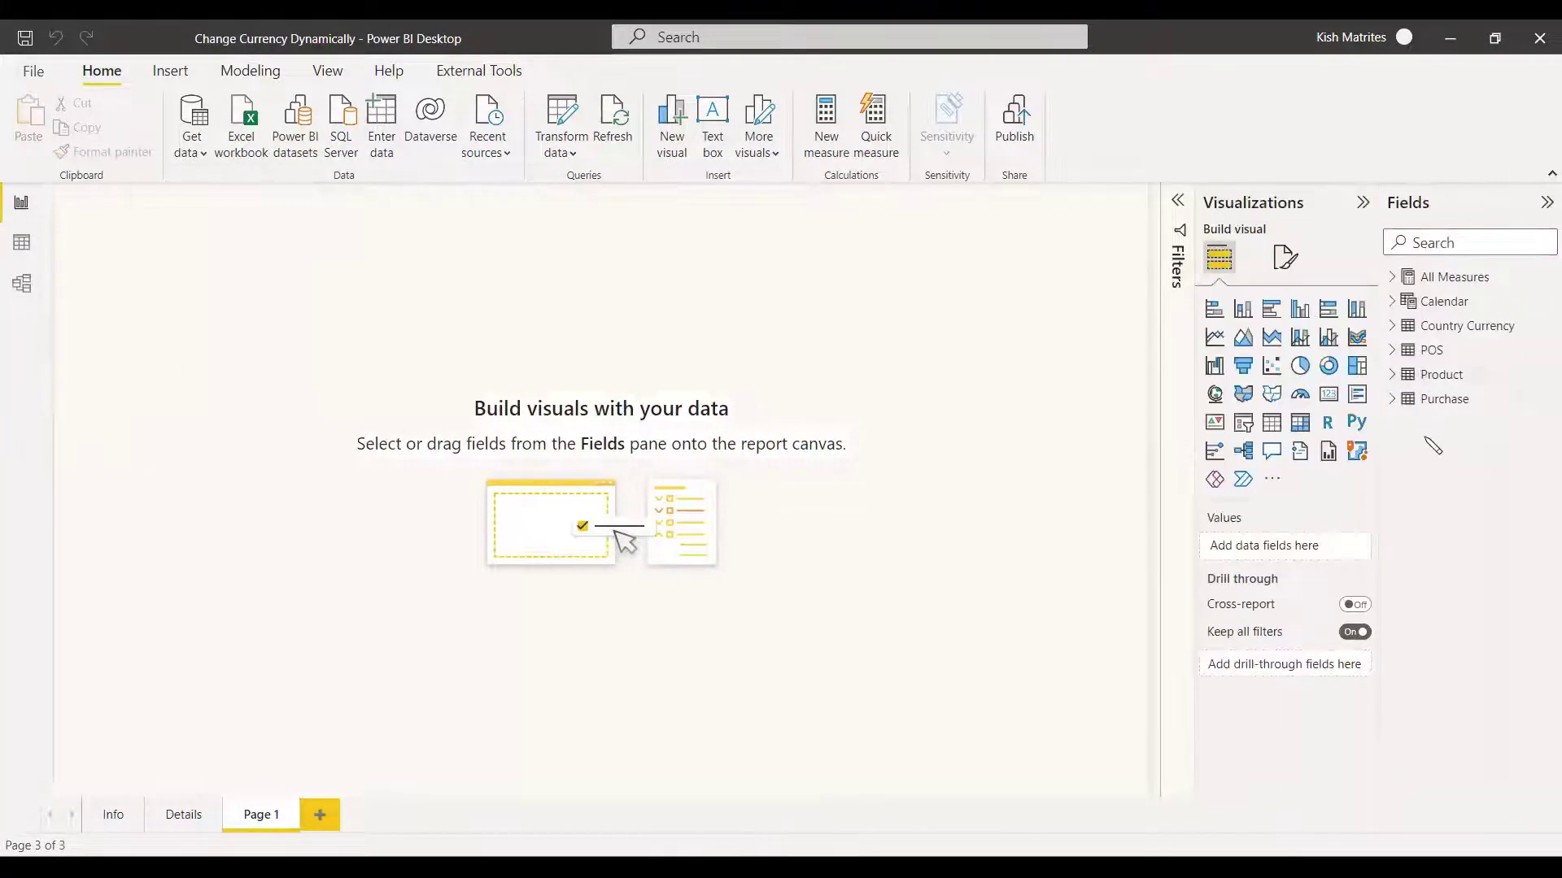
pyautogui.click(1392, 328)
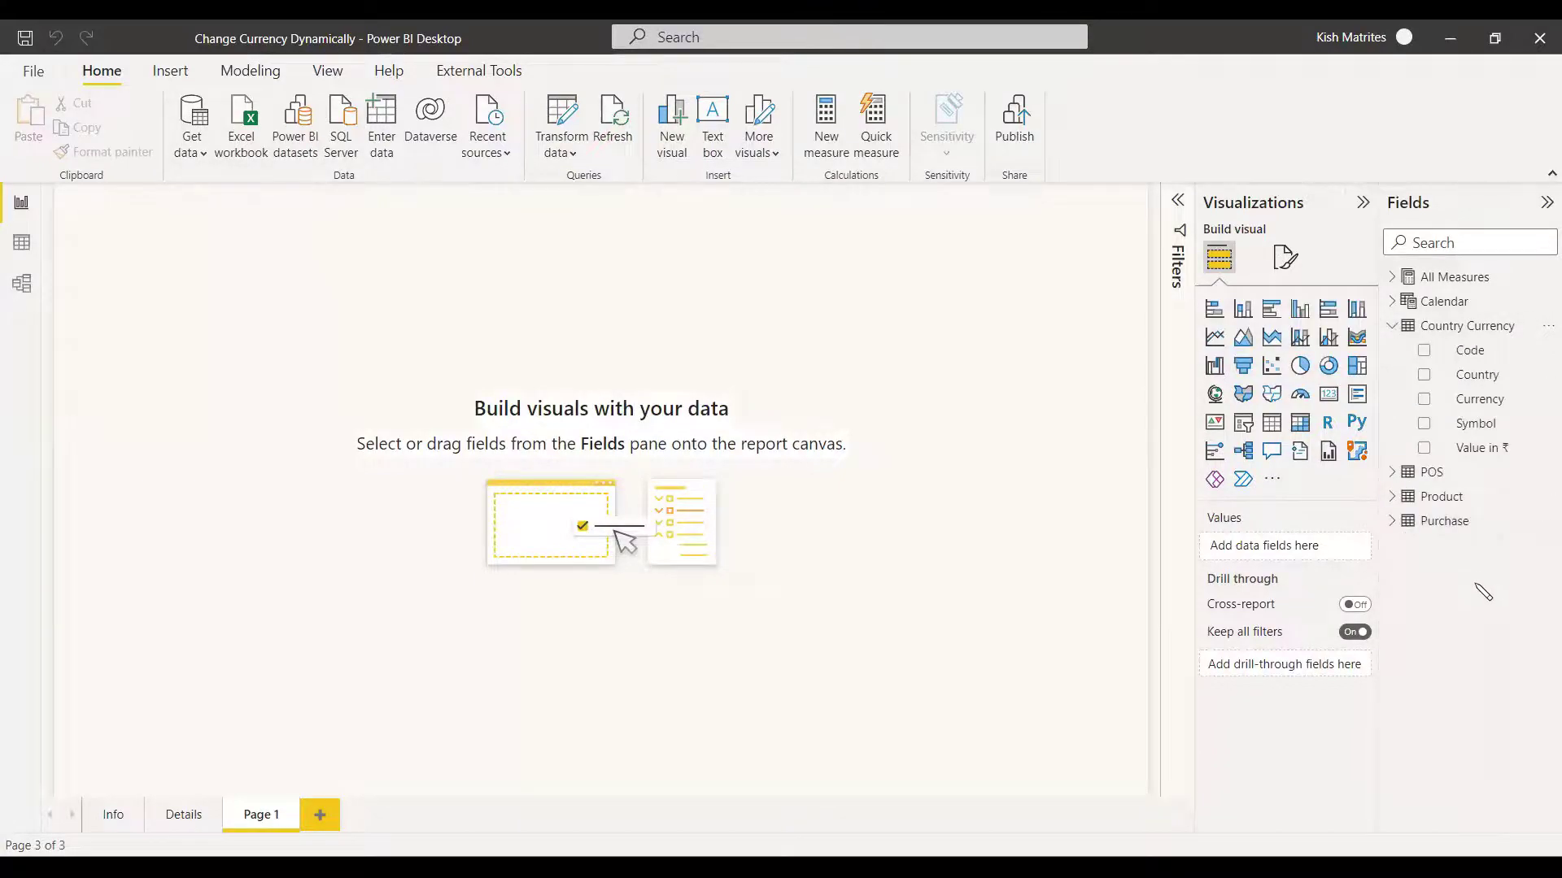
# Insert a table visual listing ProductName on Page 1 and enlarge it to make room for more columns.
pyautogui.click(1272, 422)
pyautogui.moveTo(404, 476); pyautogui.dragTo(662, 502)
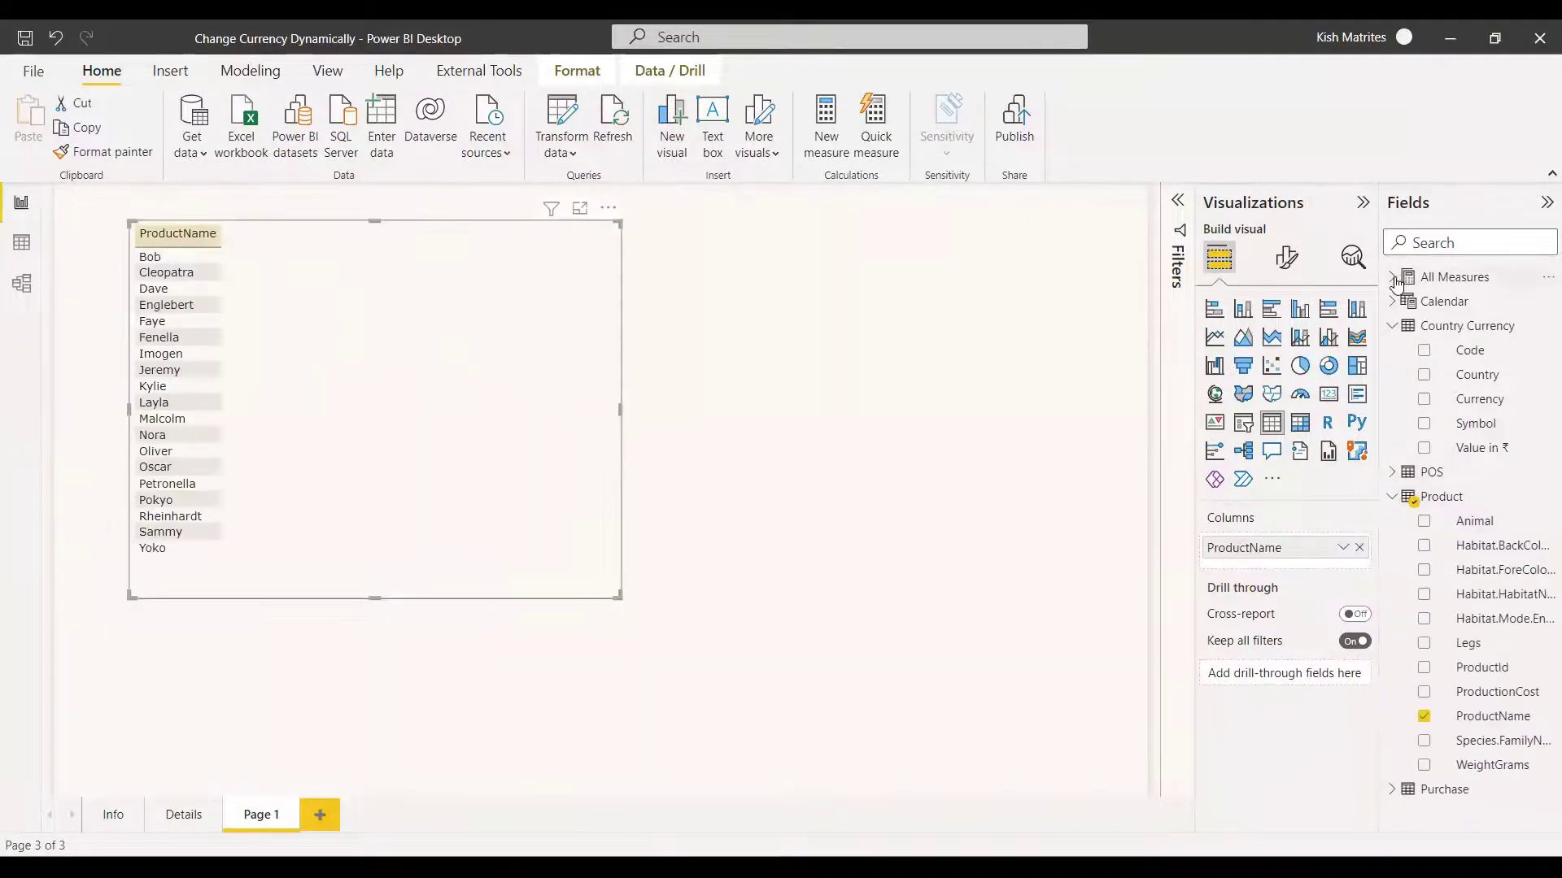
# Check the Total Revenue measure's formula, add the measure to the product table, and format it as ₹ Hindi (India) currency.
pyautogui.click(1394, 278)
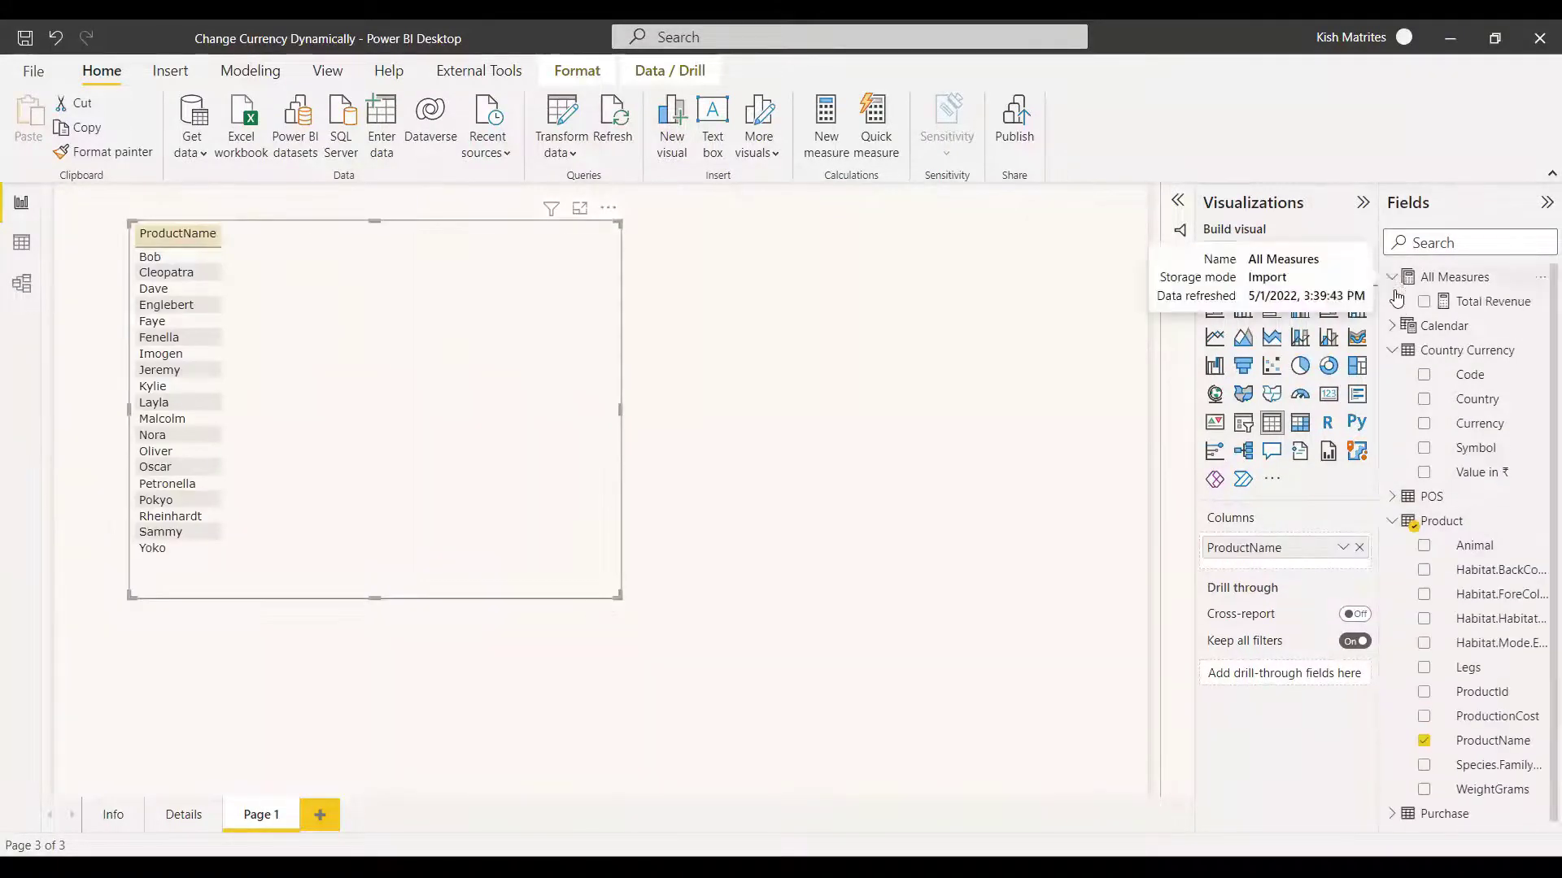
pyautogui.click(1488, 306)
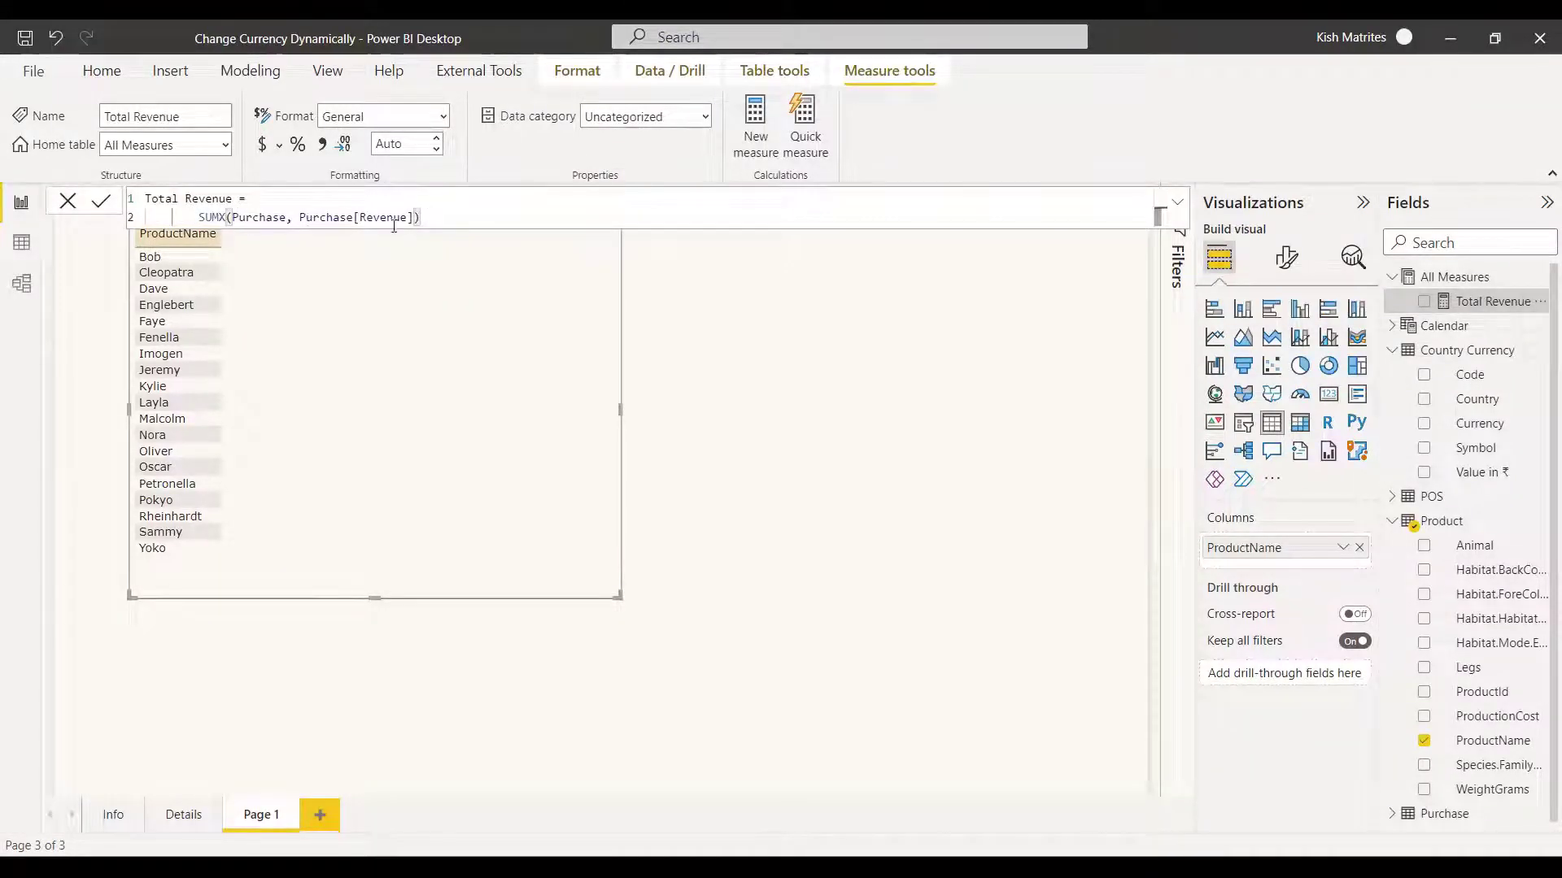
pyautogui.click(104, 275)
pyautogui.click(1424, 302)
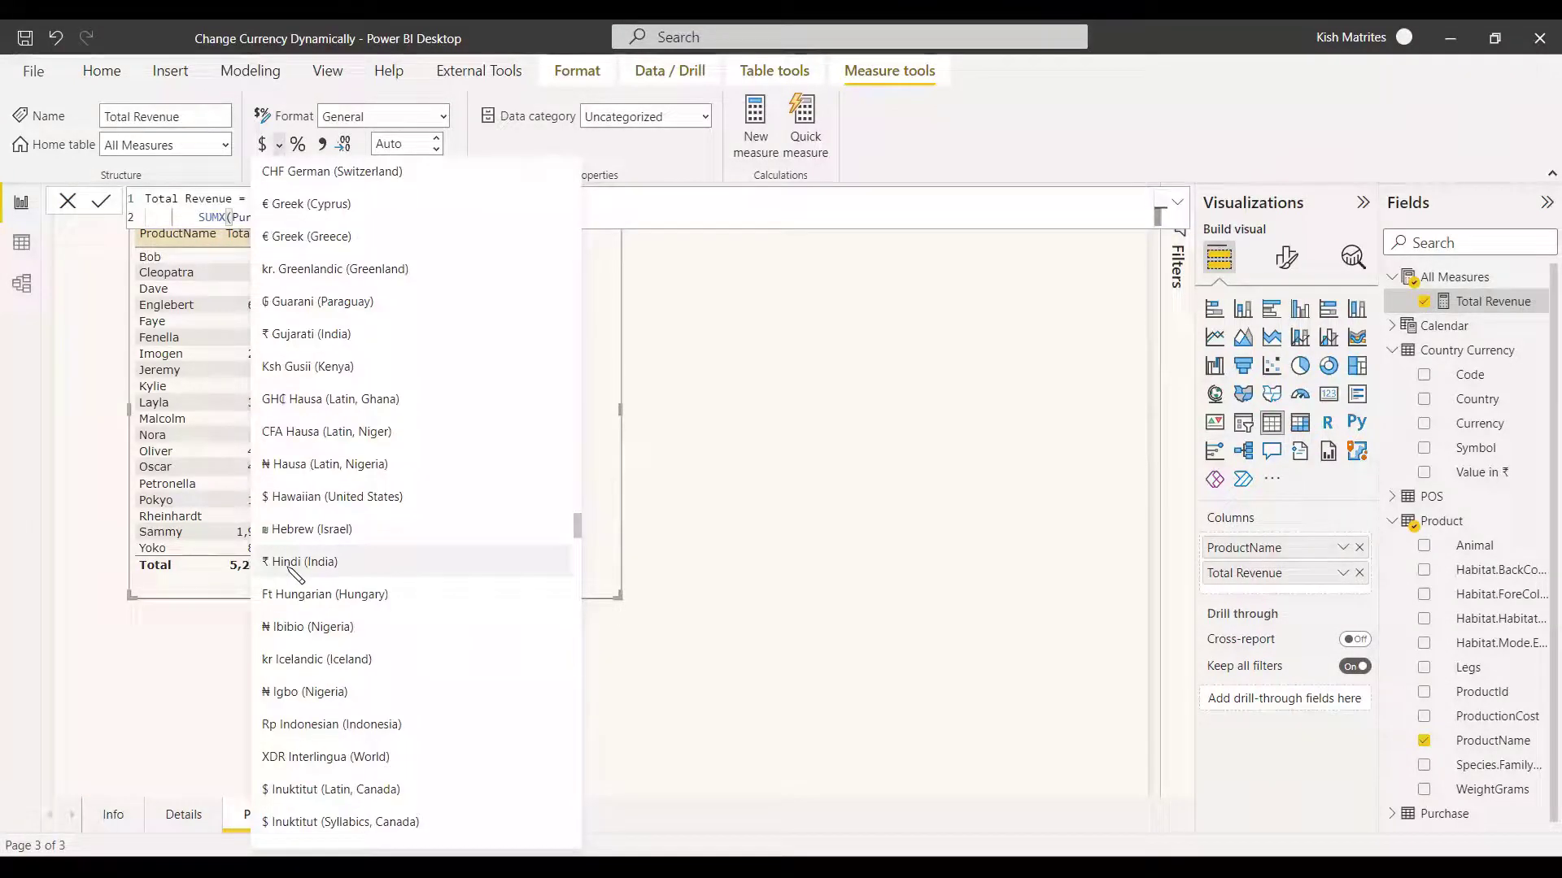
pyautogui.click(338, 563)
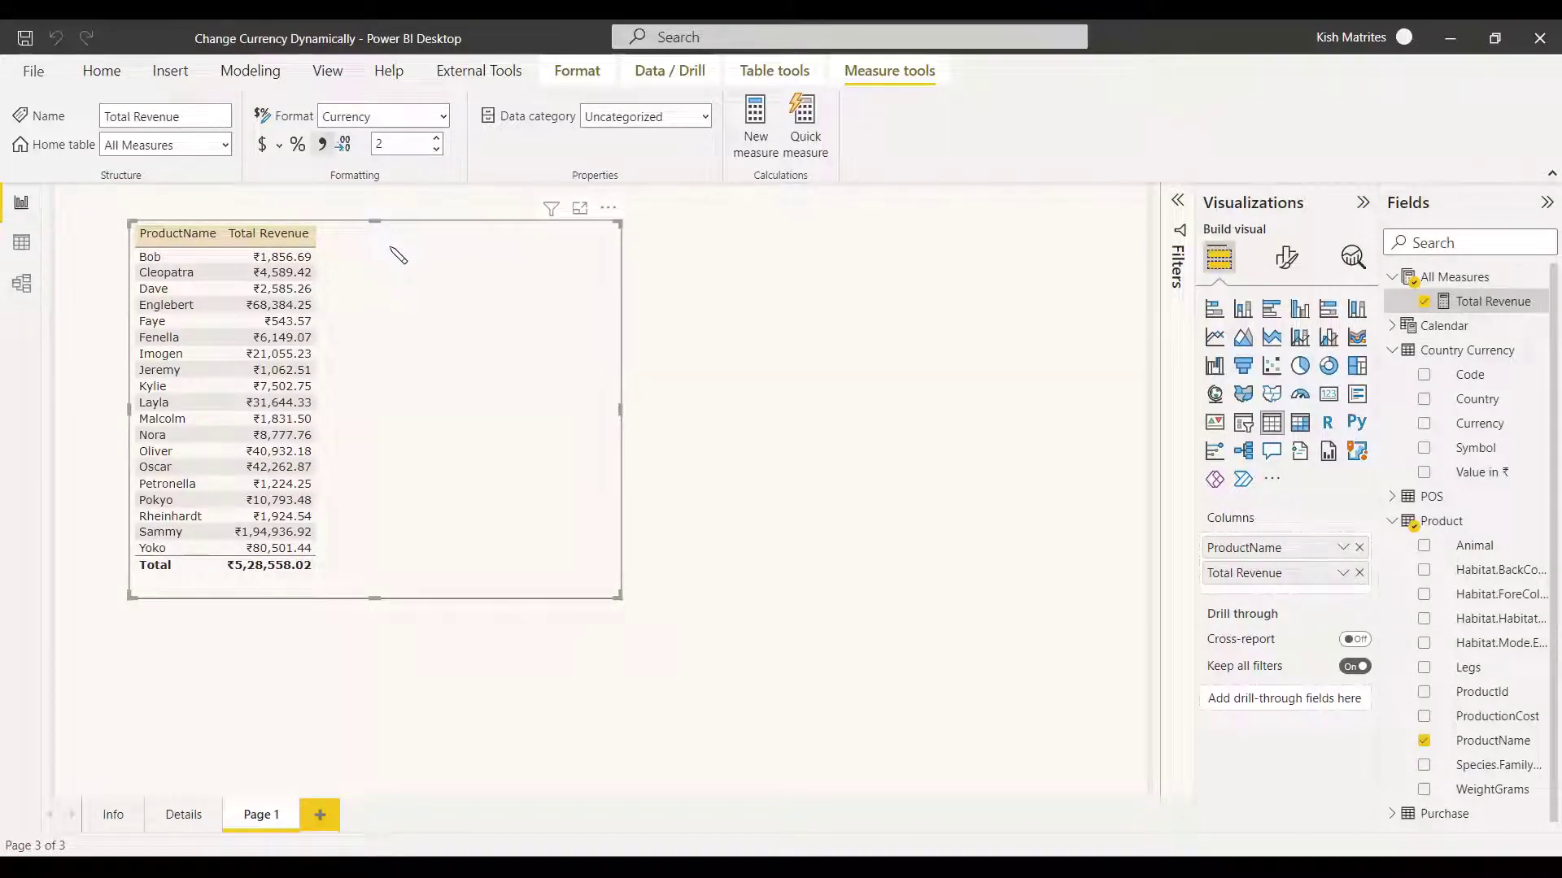
# Insert a slicer beside the product table that lists the Country field of the Country Currency table.
pyautogui.click(809, 415)
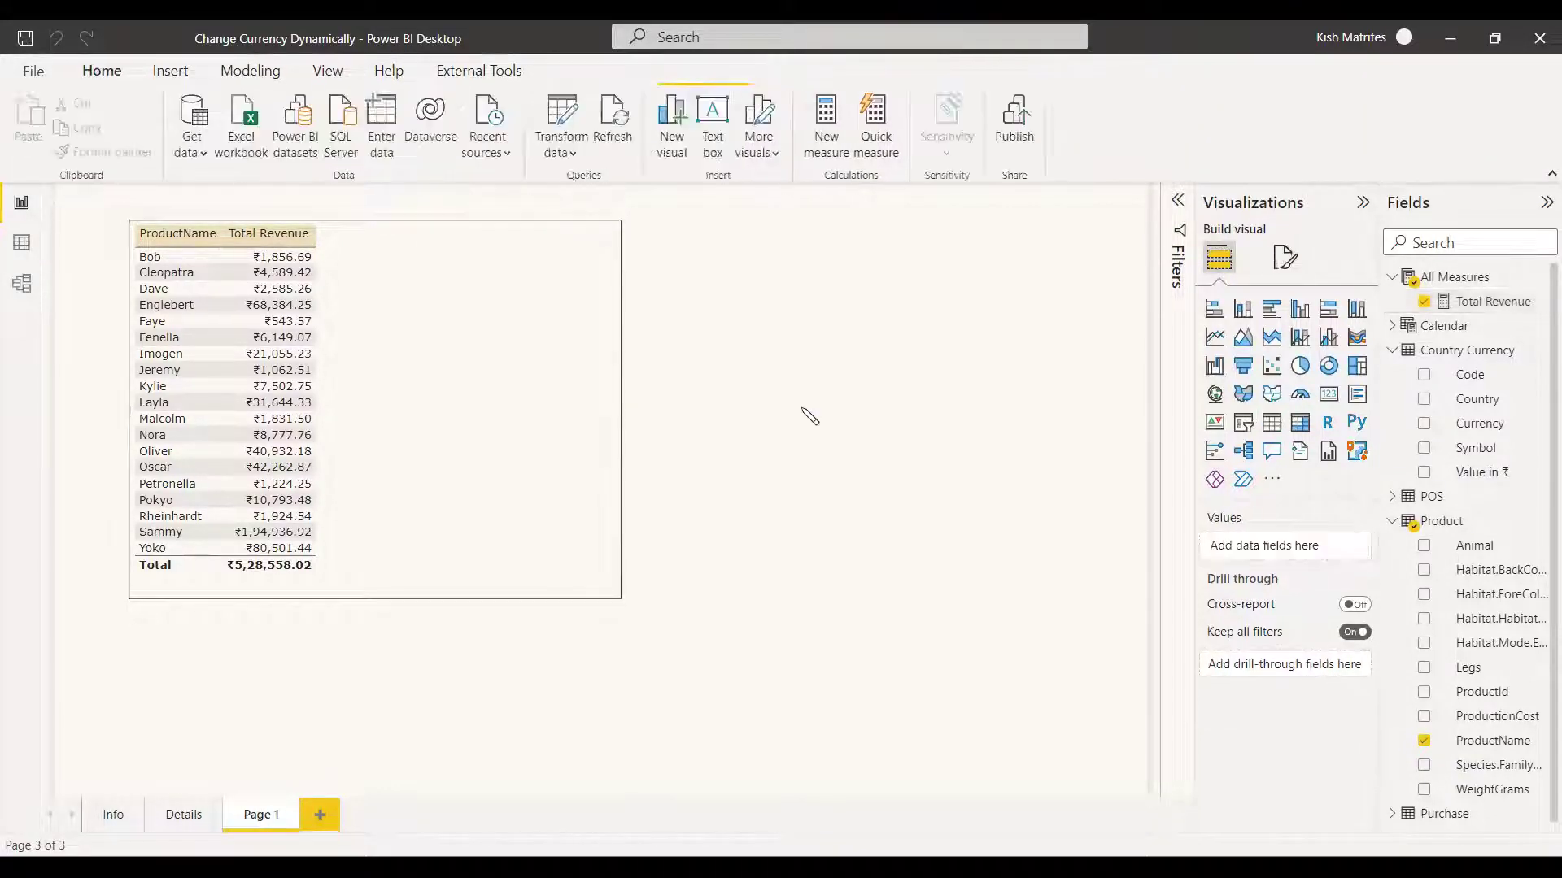
pyautogui.click(1245, 424)
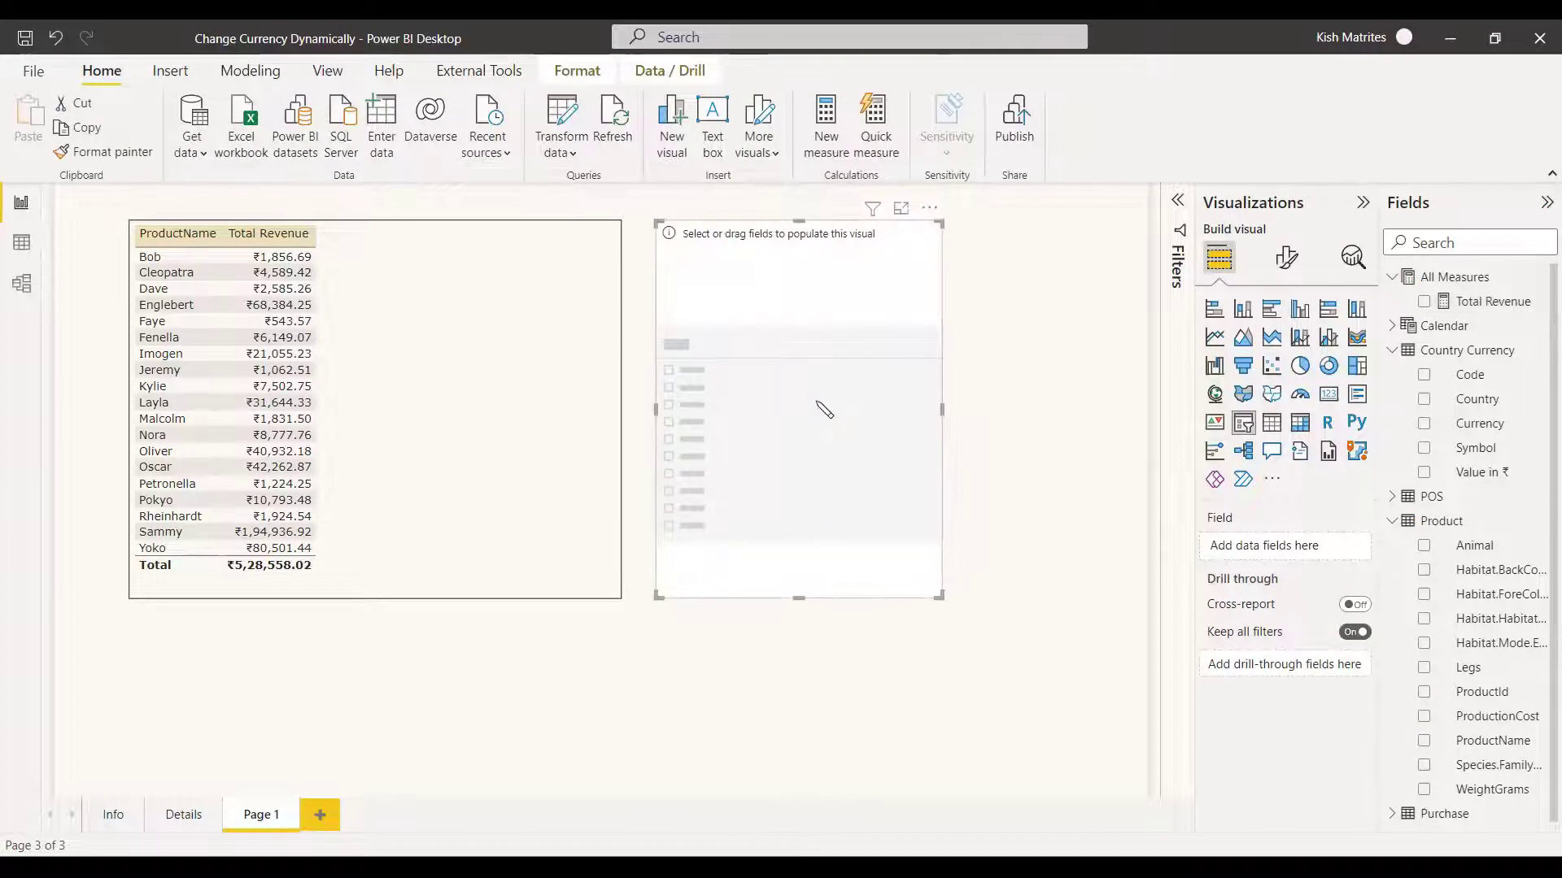
pyautogui.click(1424, 400)
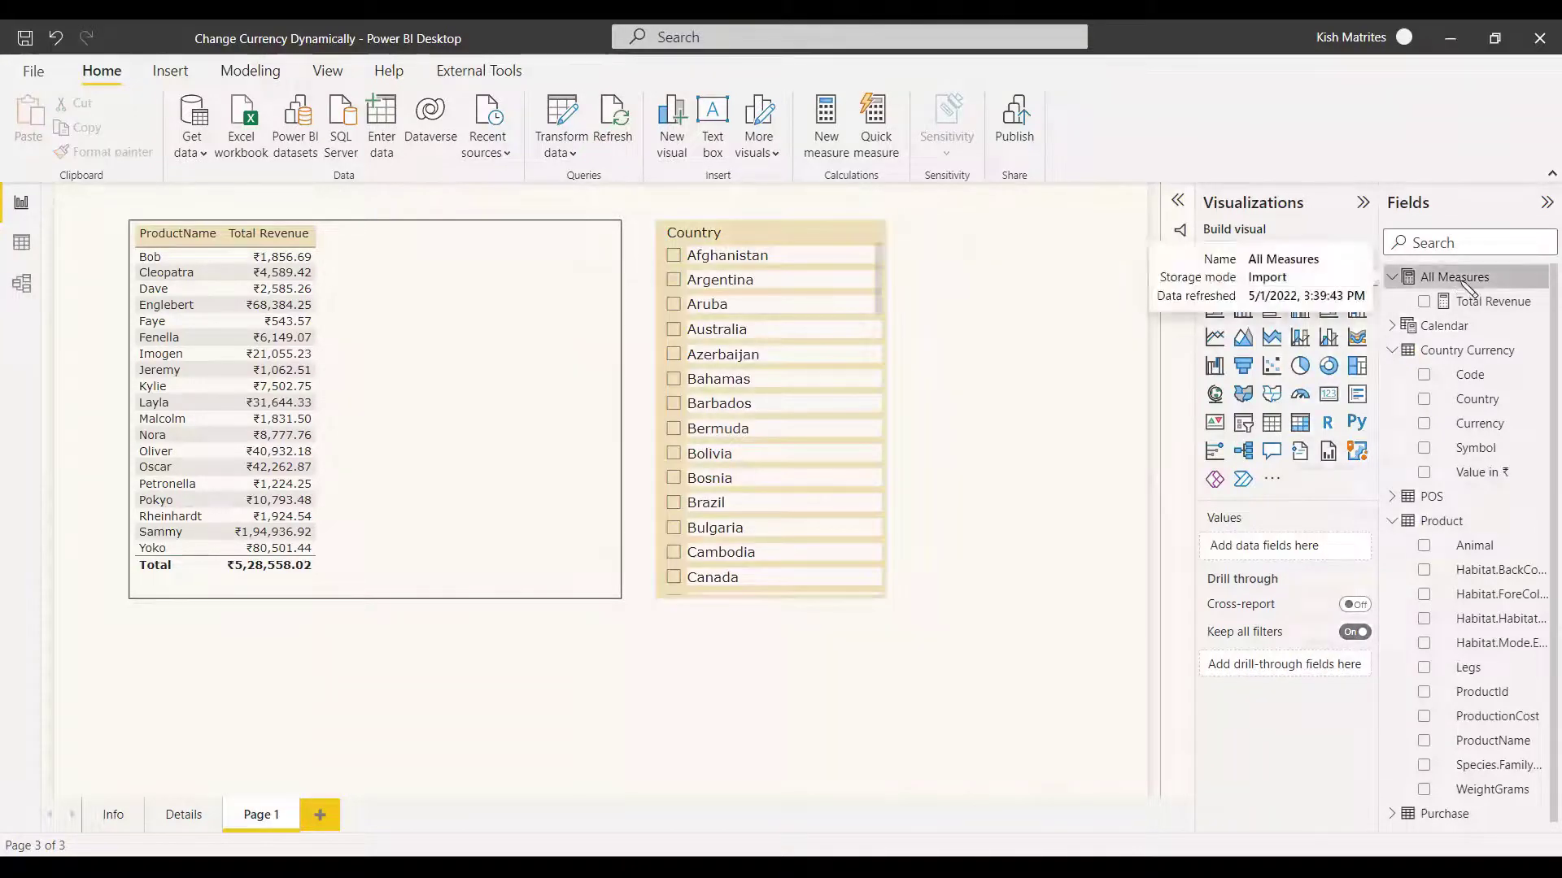
# Create a new measure in the All Measures table and name it Revenue Country.
pyautogui.rightClick(1460, 281)
pyautogui.click(1334, 296)
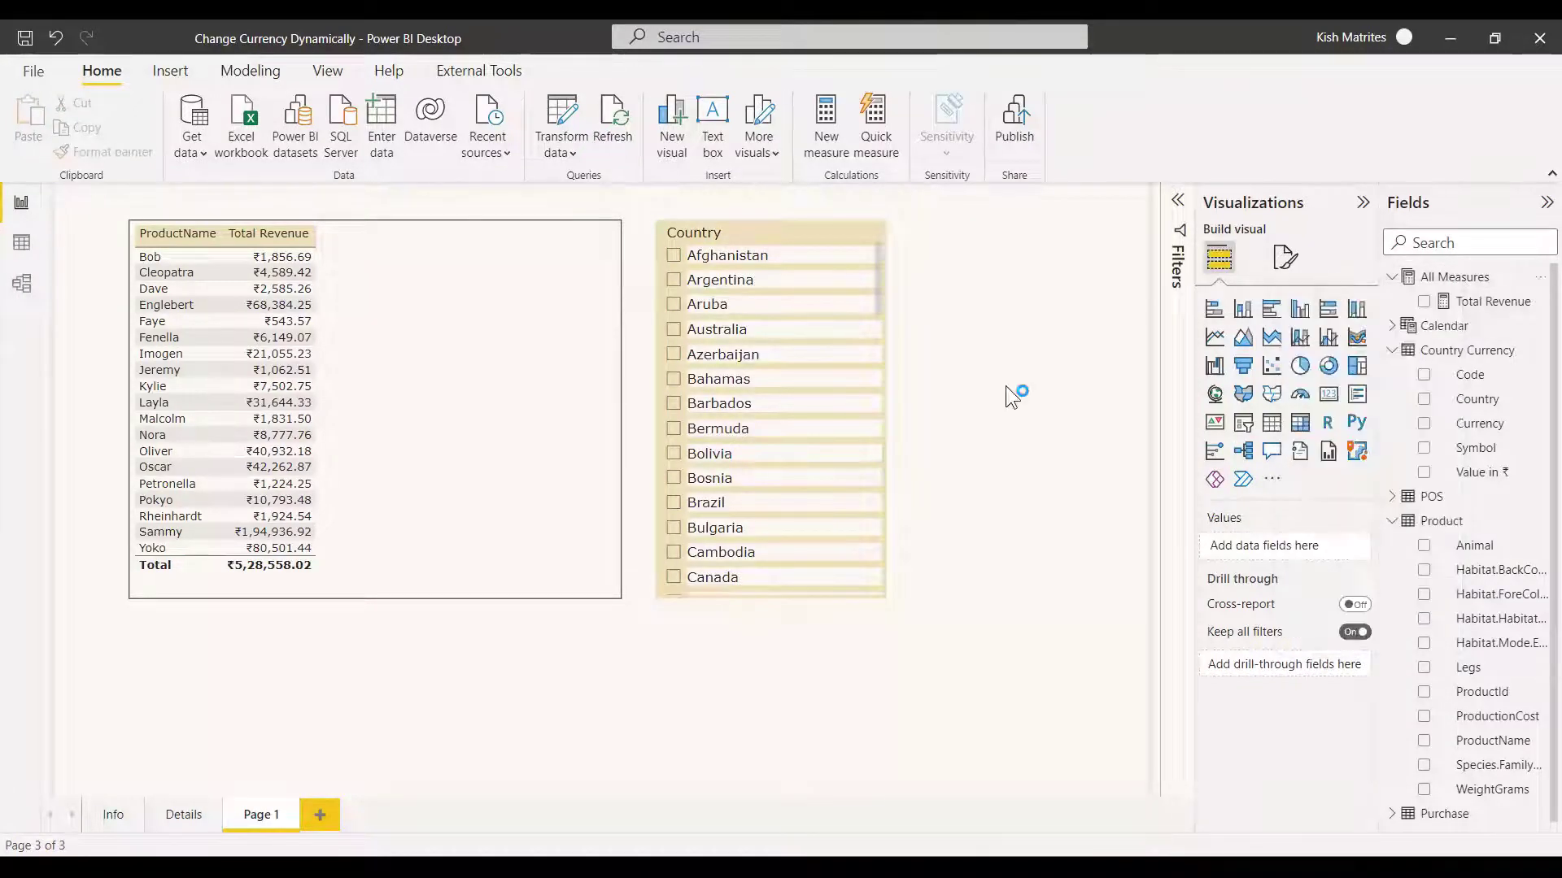
pyautogui.write('Revenue Coutnr')
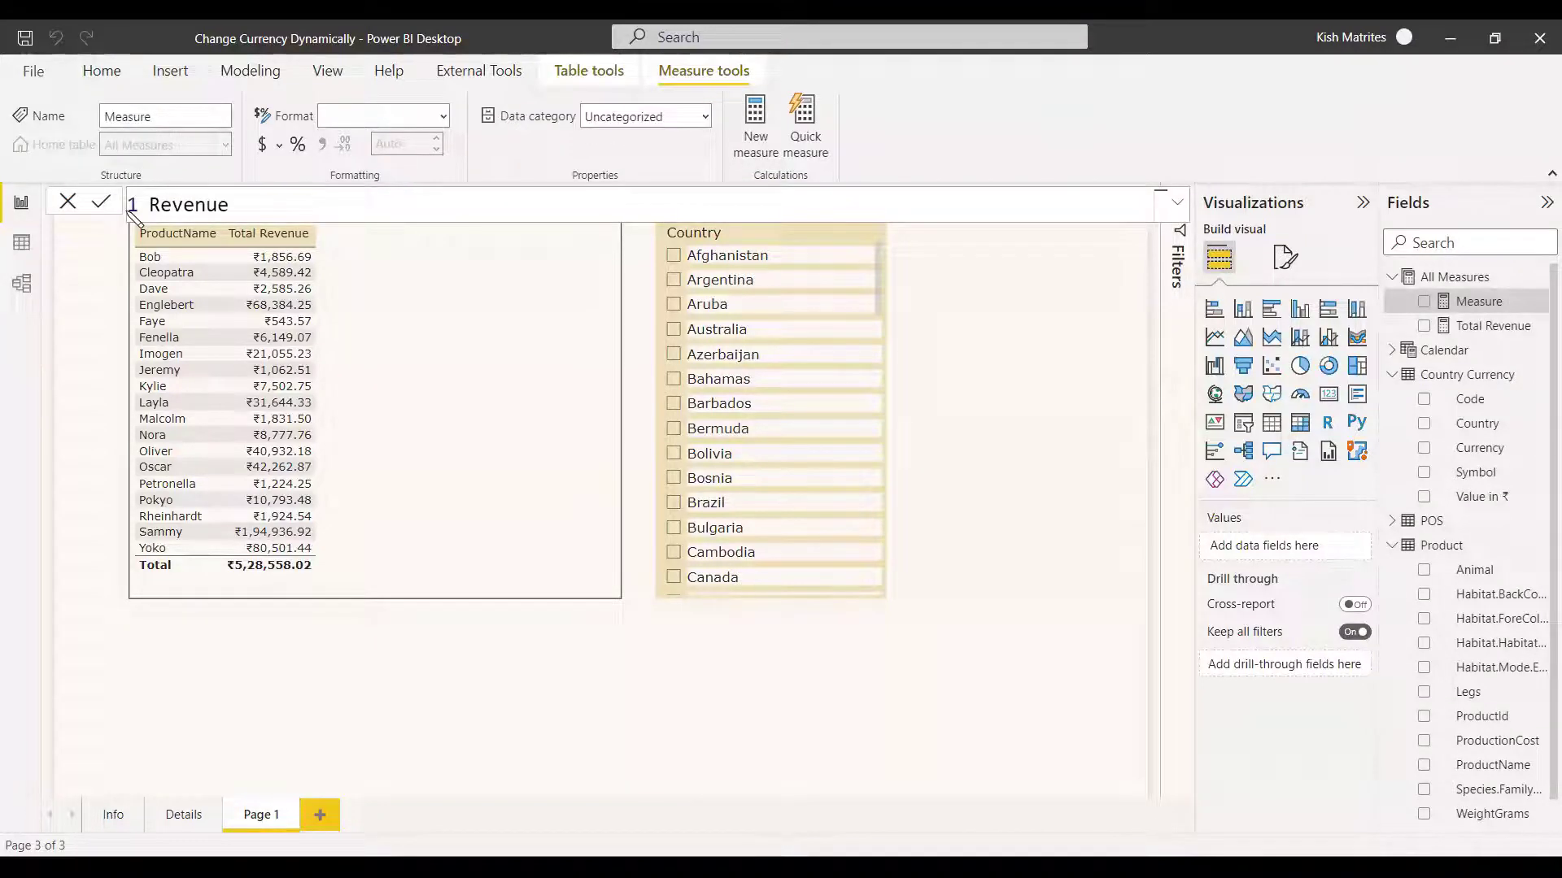
pyautogui.press('BackSpace')
pyautogui.press('BackSpace')
pyautogui.press('BackSpace')
pyautogui.write('ntry =')
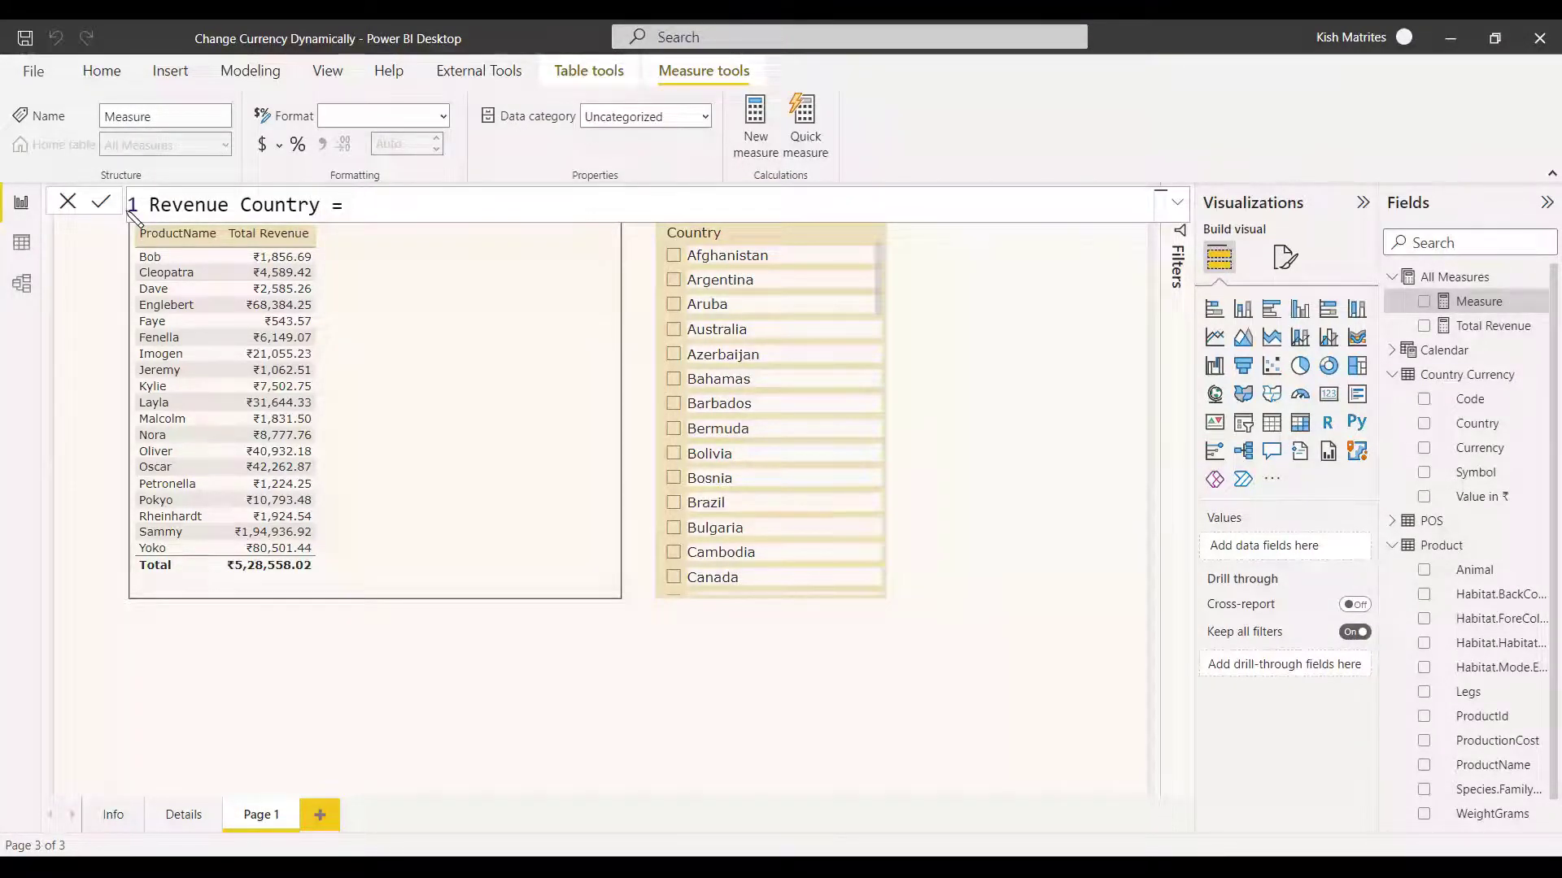
# Define the variable _revenue as SUMX(Purchase, Purchase[Revenue] * SELECTEDVALUE('Country Currency'[Value in ₹])) in the Revenue Country measure.
pyautogui.hotkey('shift', 'Return')
pyautogui.write('var ')
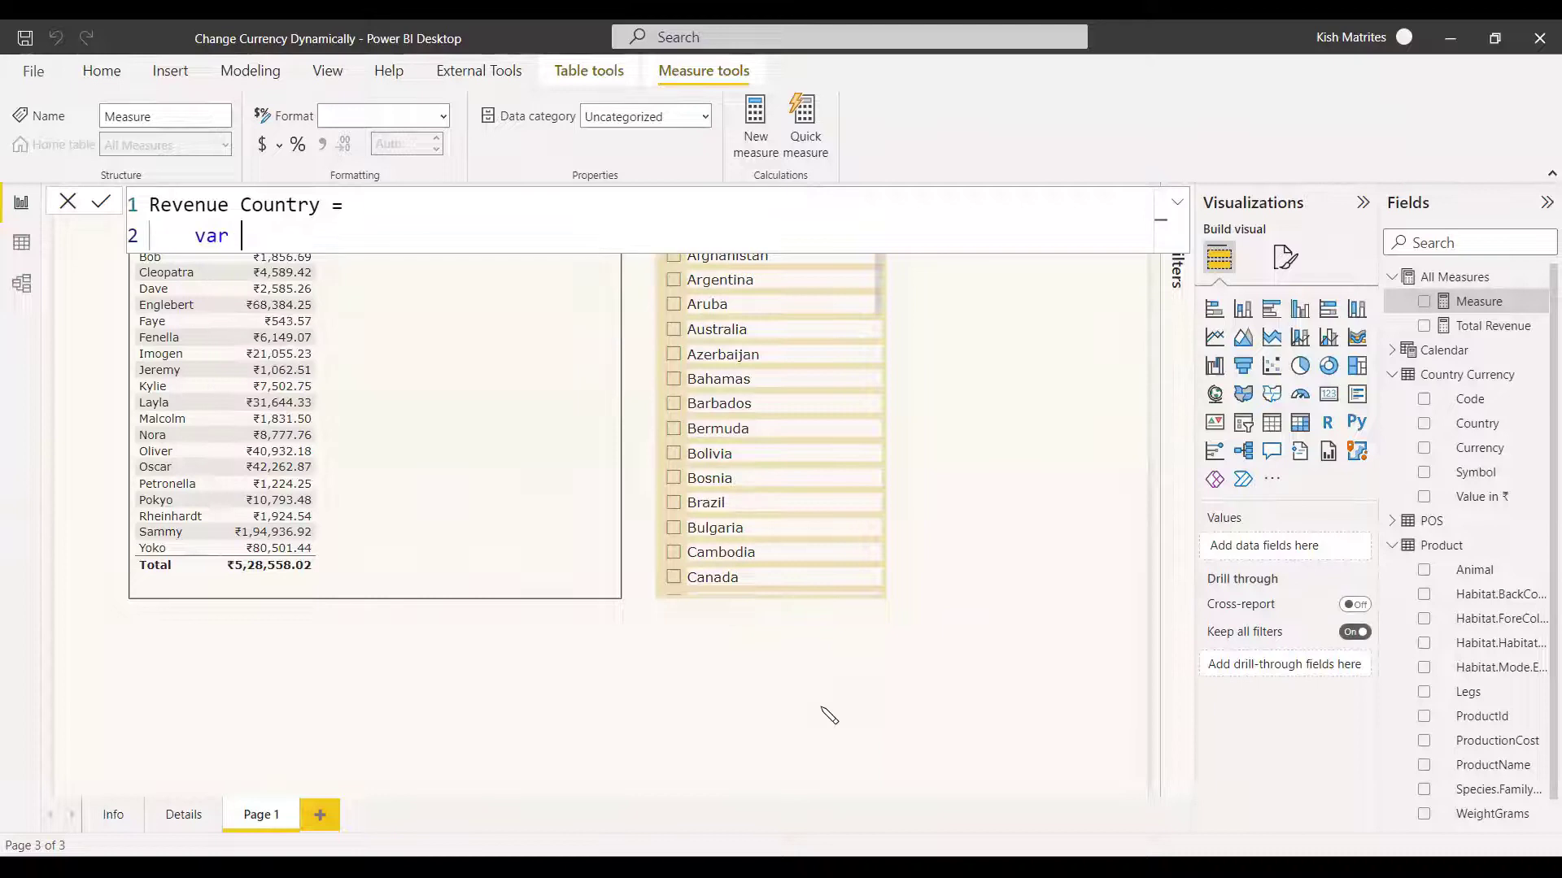
pyautogui.write('_')
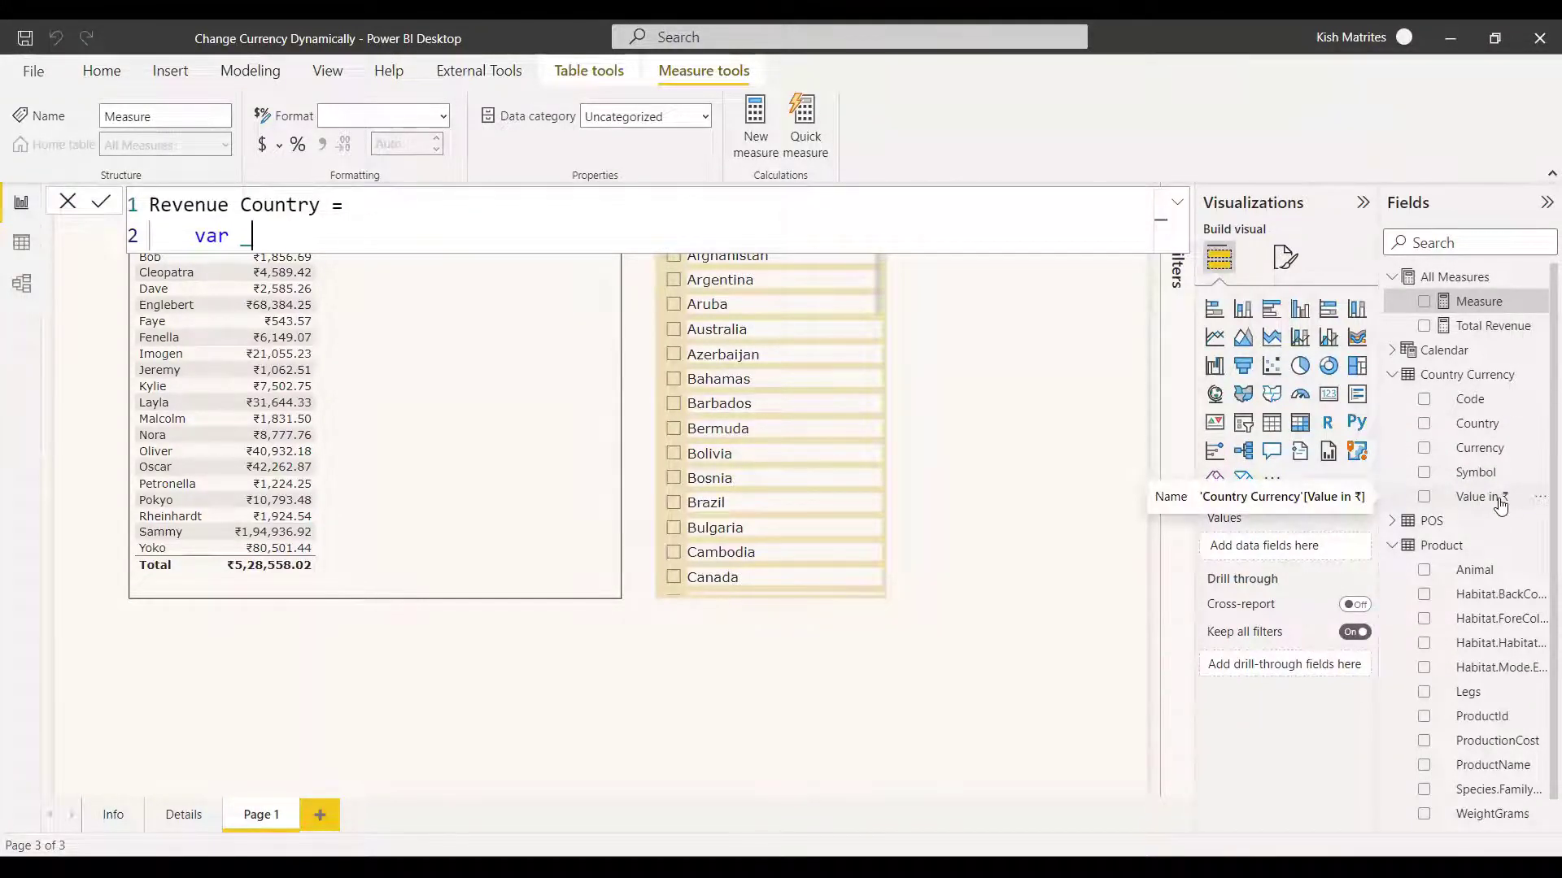
pyautogui.write('revenue = SUMX(')
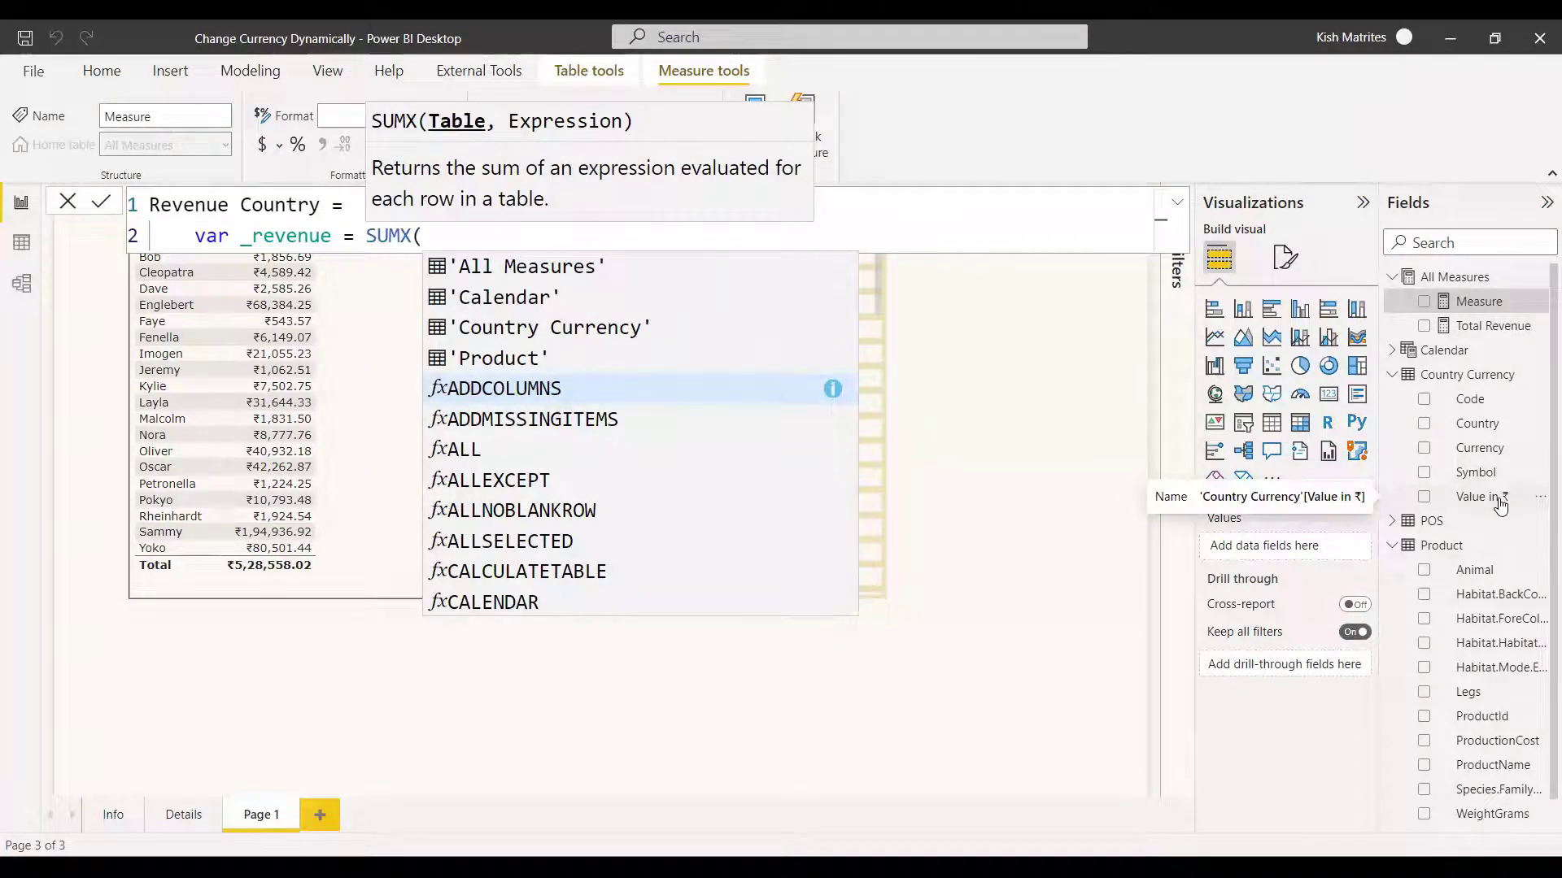
pyautogui.scroll(-1, 1500, 504)
pyautogui.write('Purchase,')
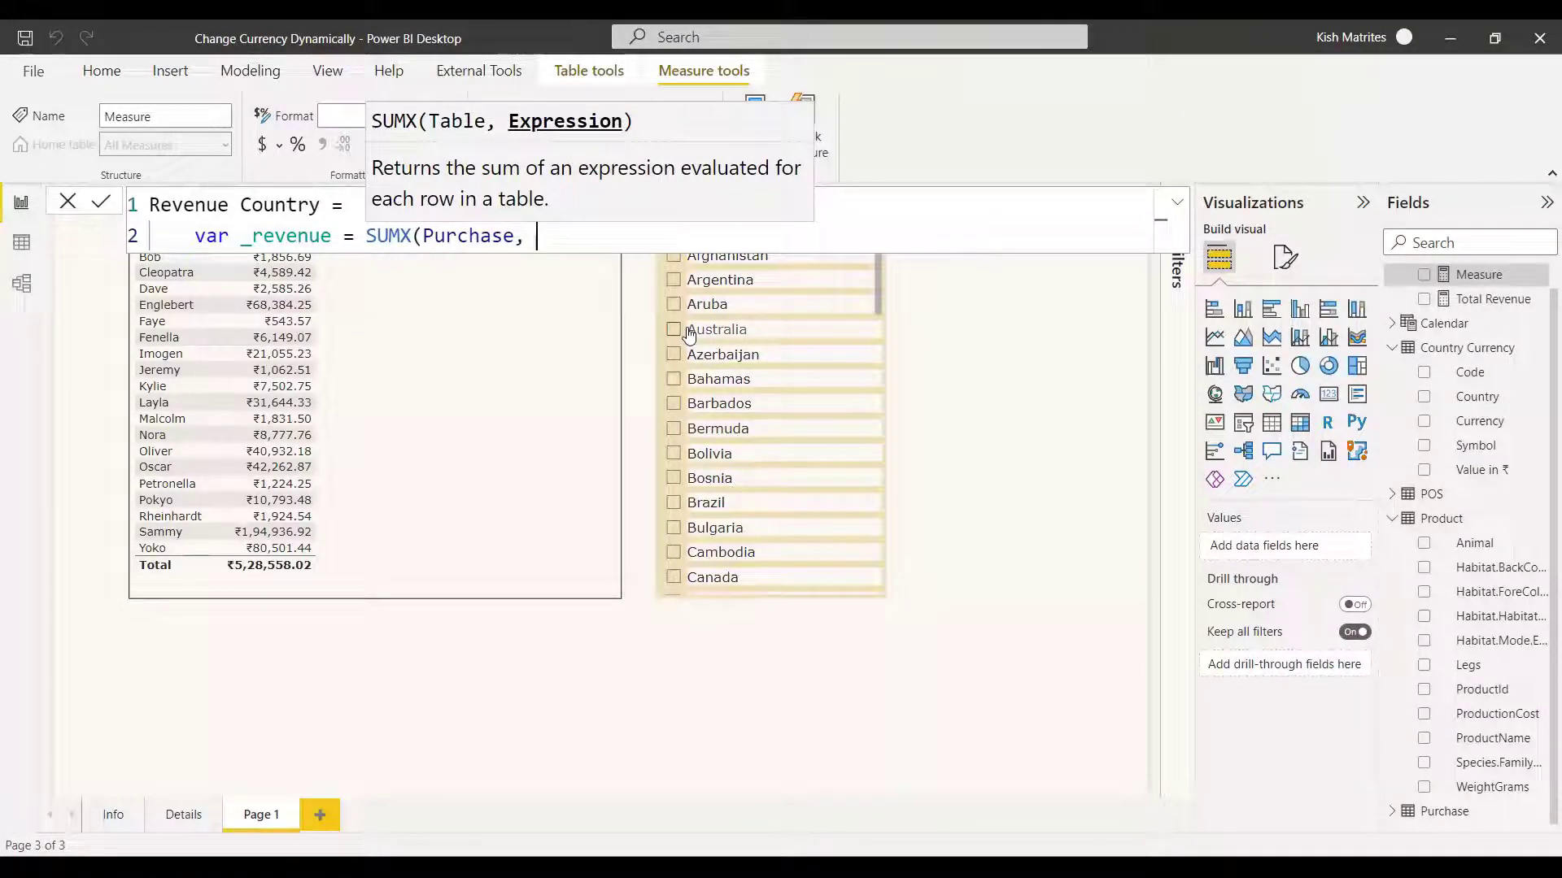
pyautogui.write(' Reven')
pyautogui.press('Tab')
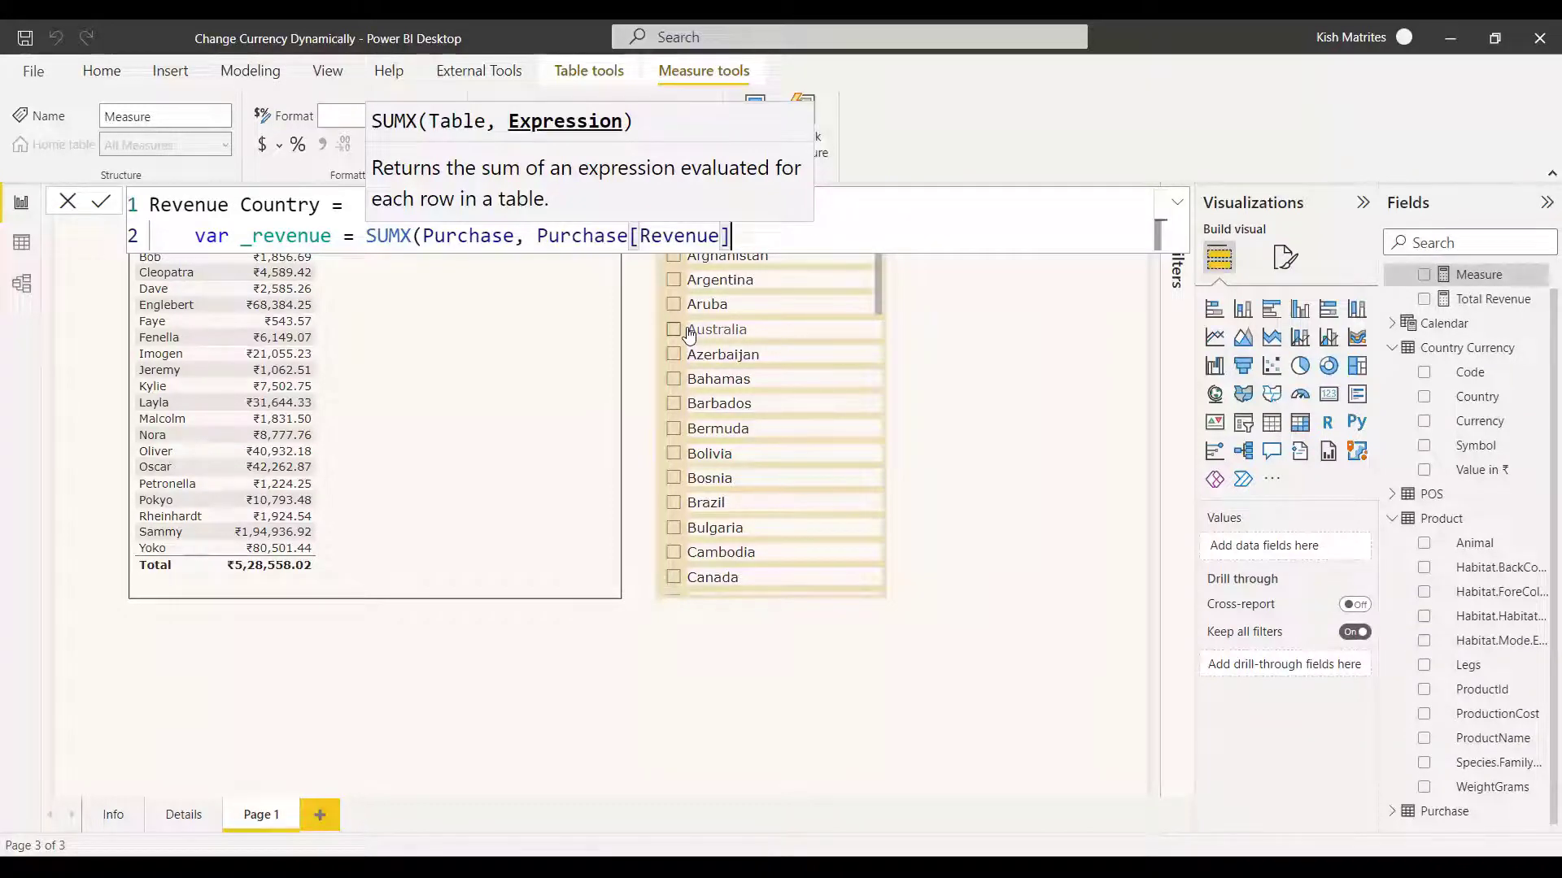
pyautogui.write('*')
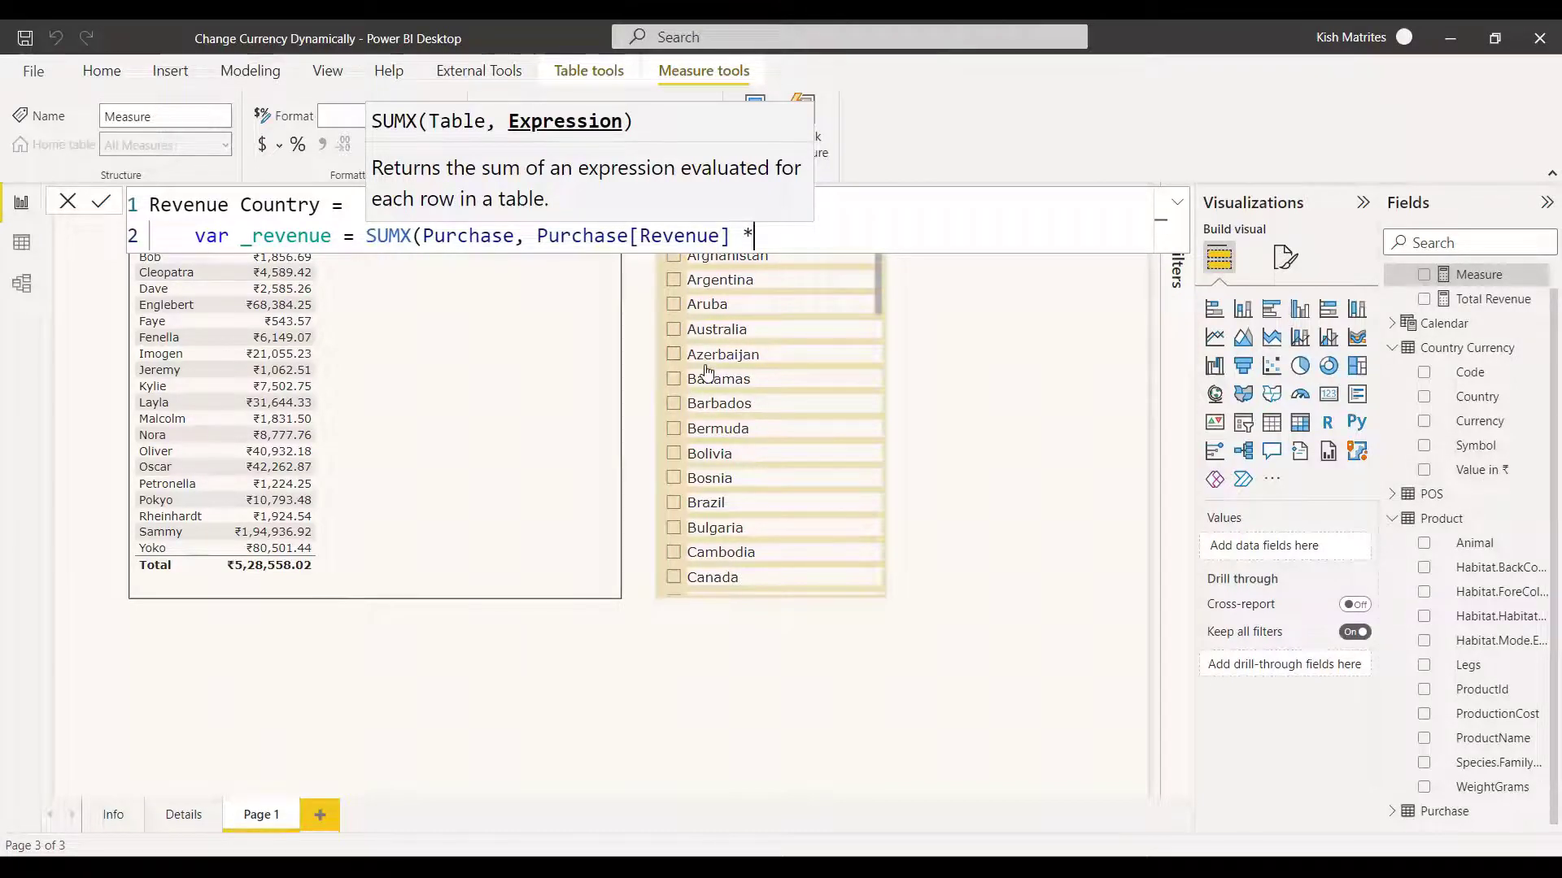
pyautogui.write('SELECTEDVALUE(')
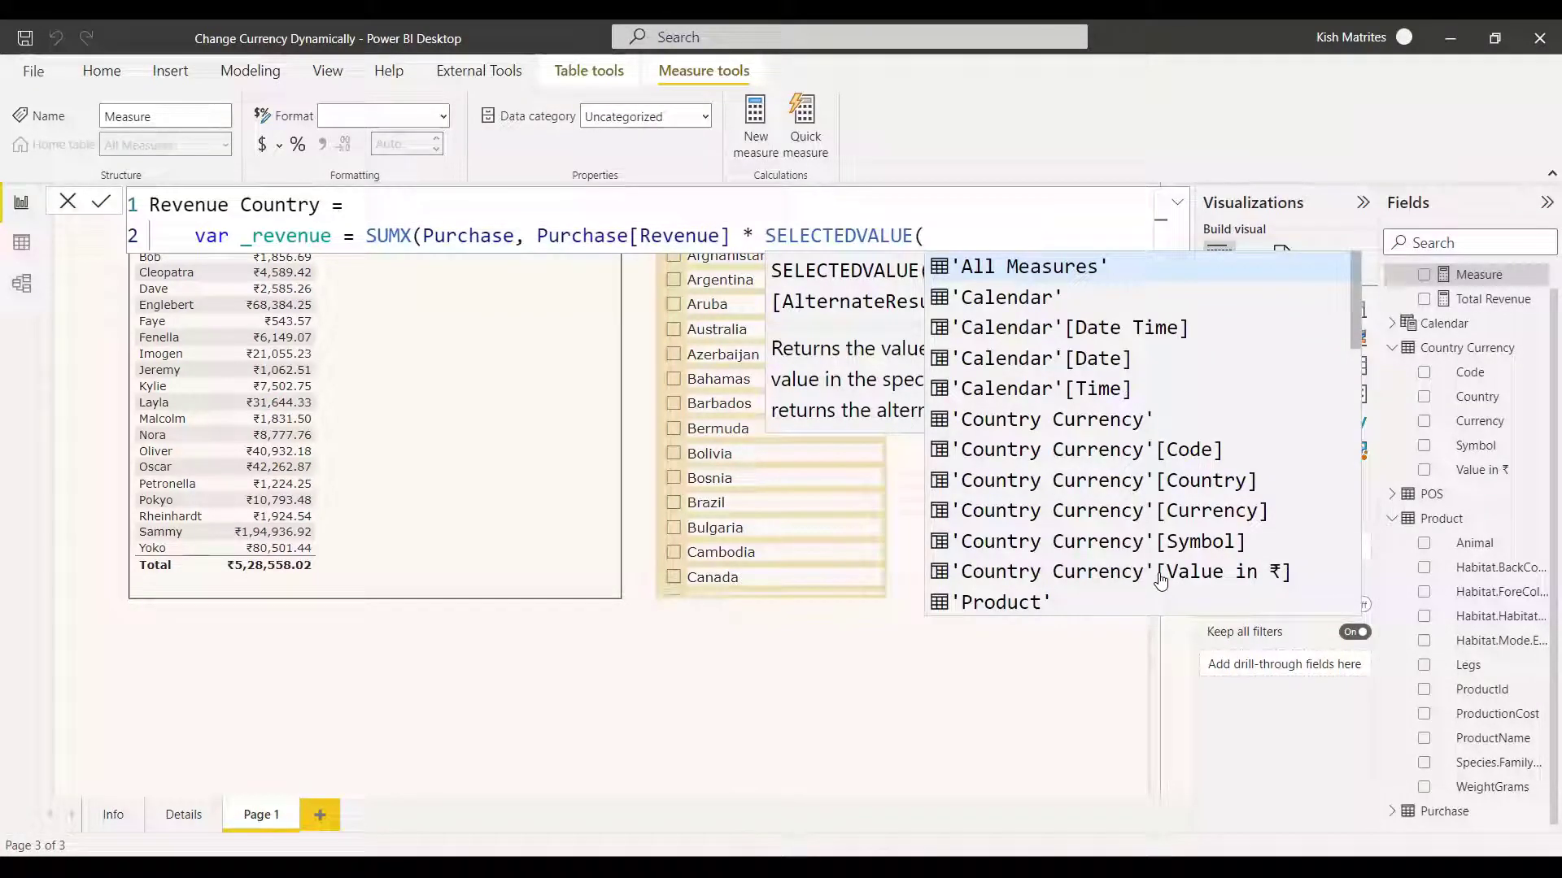
pyautogui.click(1208, 583)
pyautogui.write('))')
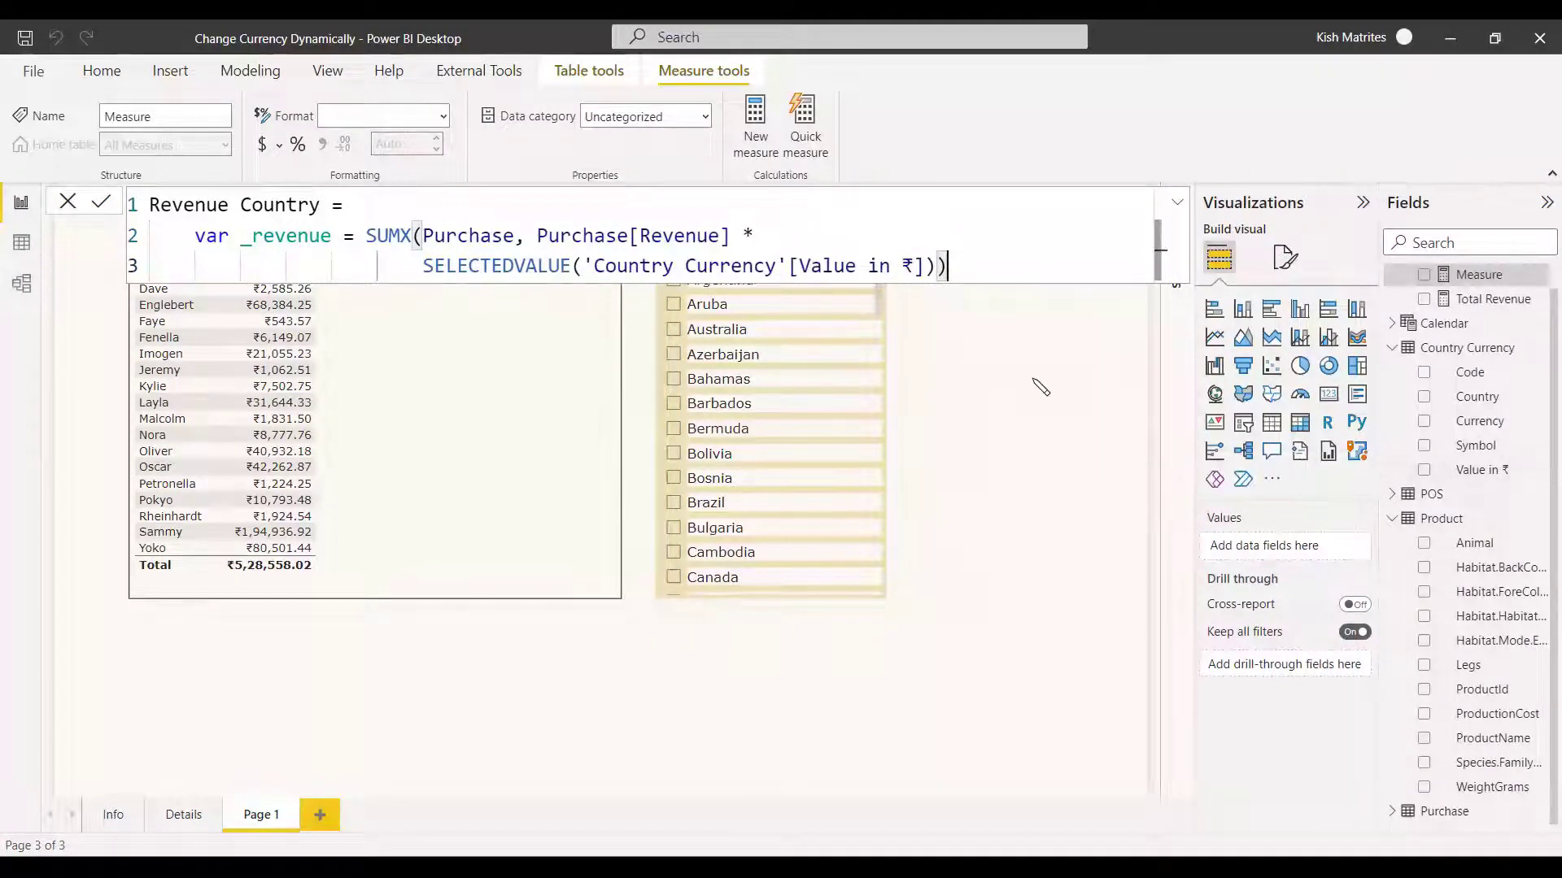
# Add a return section to the Revenue Country measure that starts a FORMAT function with _revenue as its value.
pyautogui.hotkey('shift', 'Return')
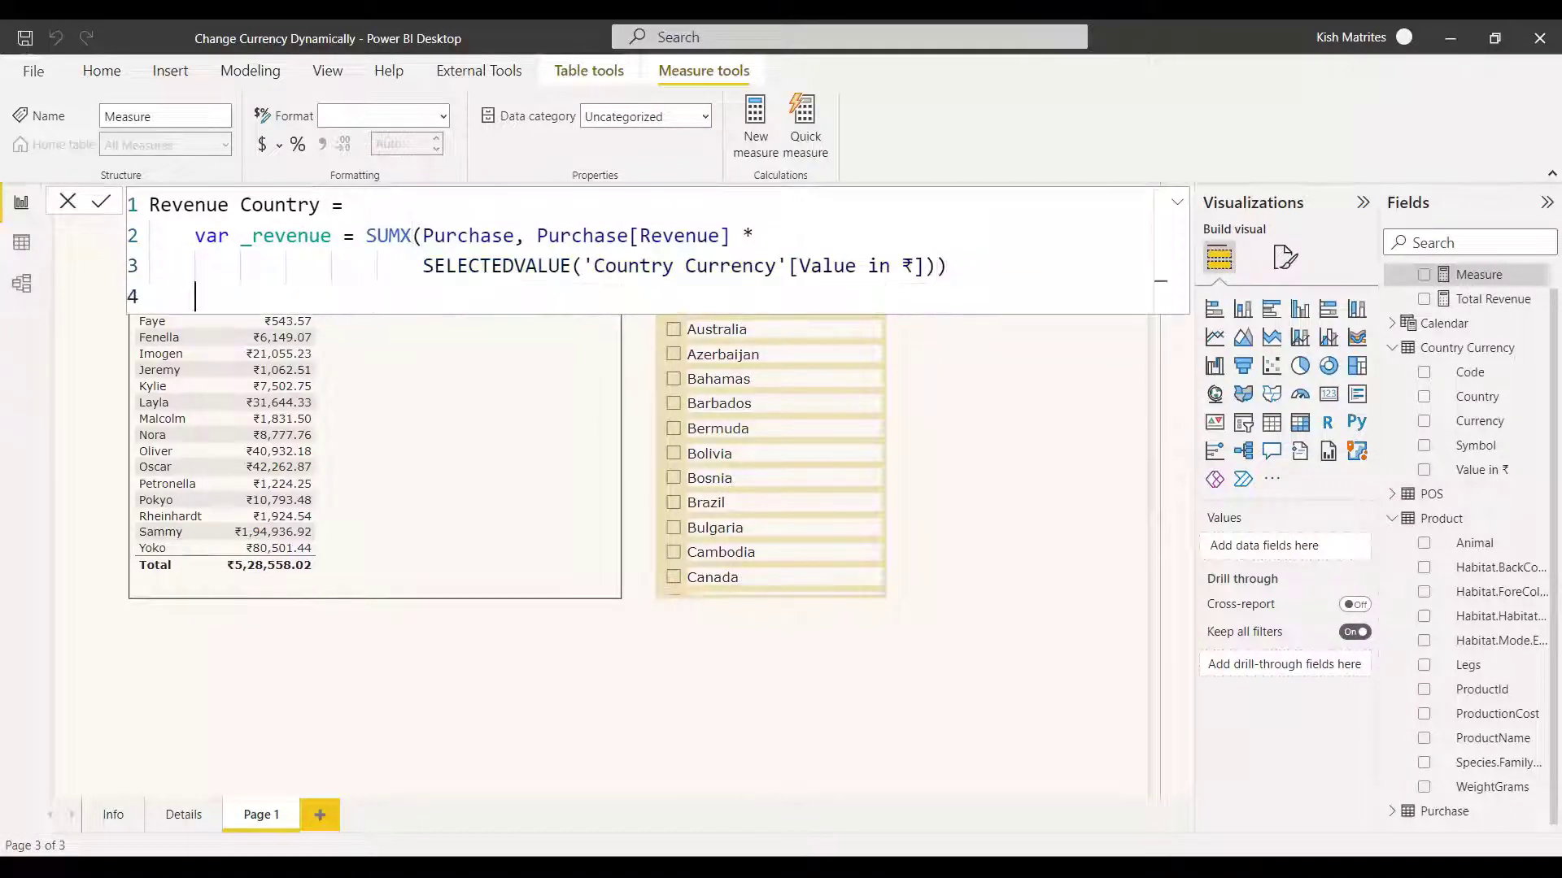
pyautogui.press('BackSpace')
pyautogui.write('return')
pyautogui.hotkey('shift', 'Return')
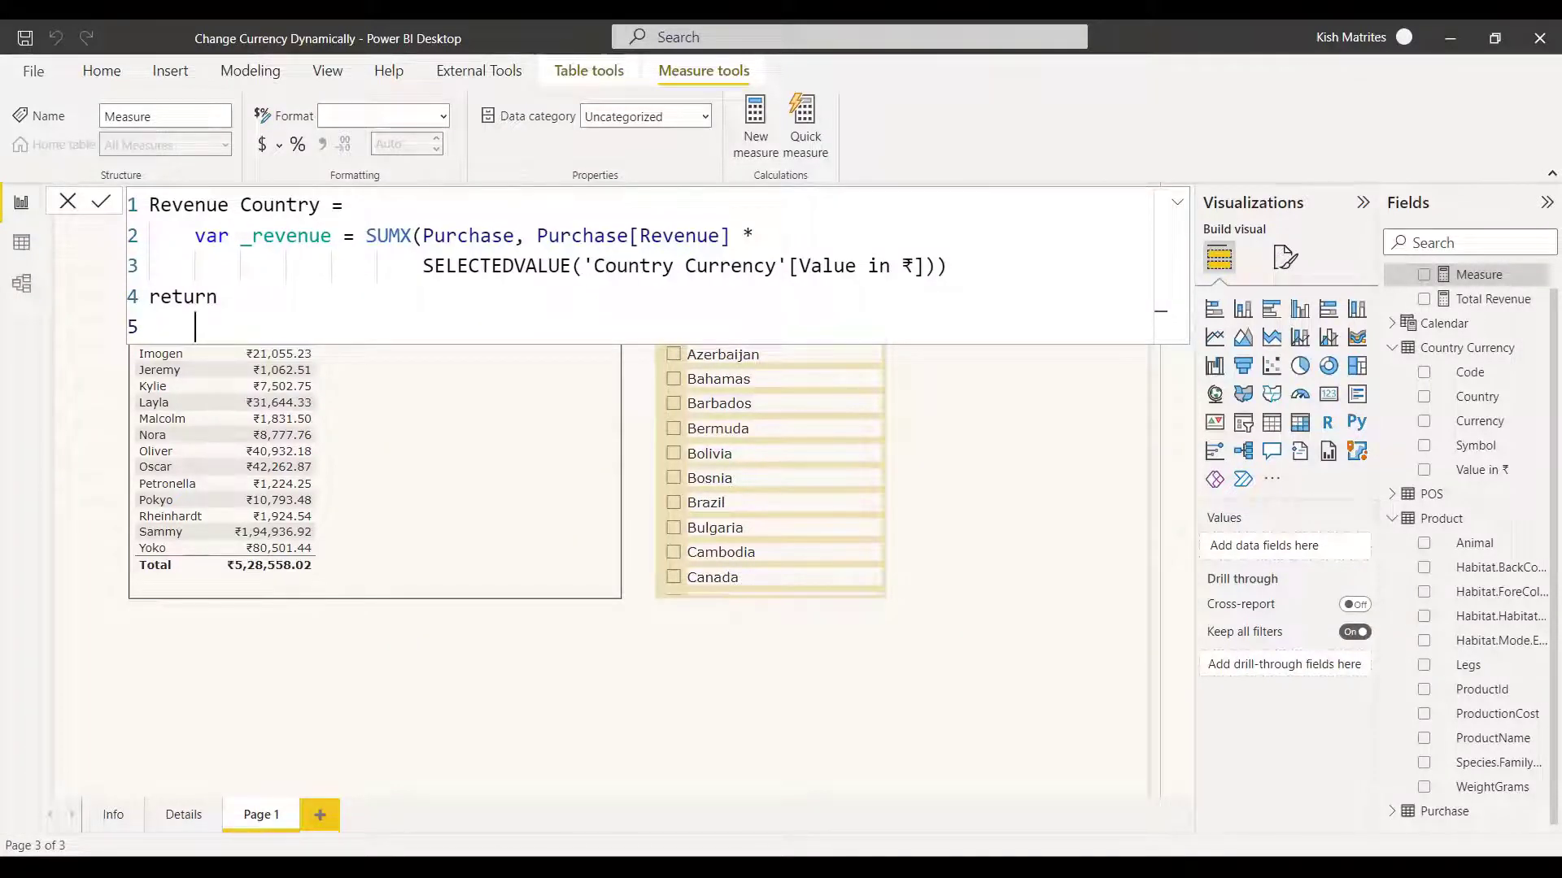
pyautogui.press('Tab')
pyautogui.write('form')
pyautogui.press('Tab')
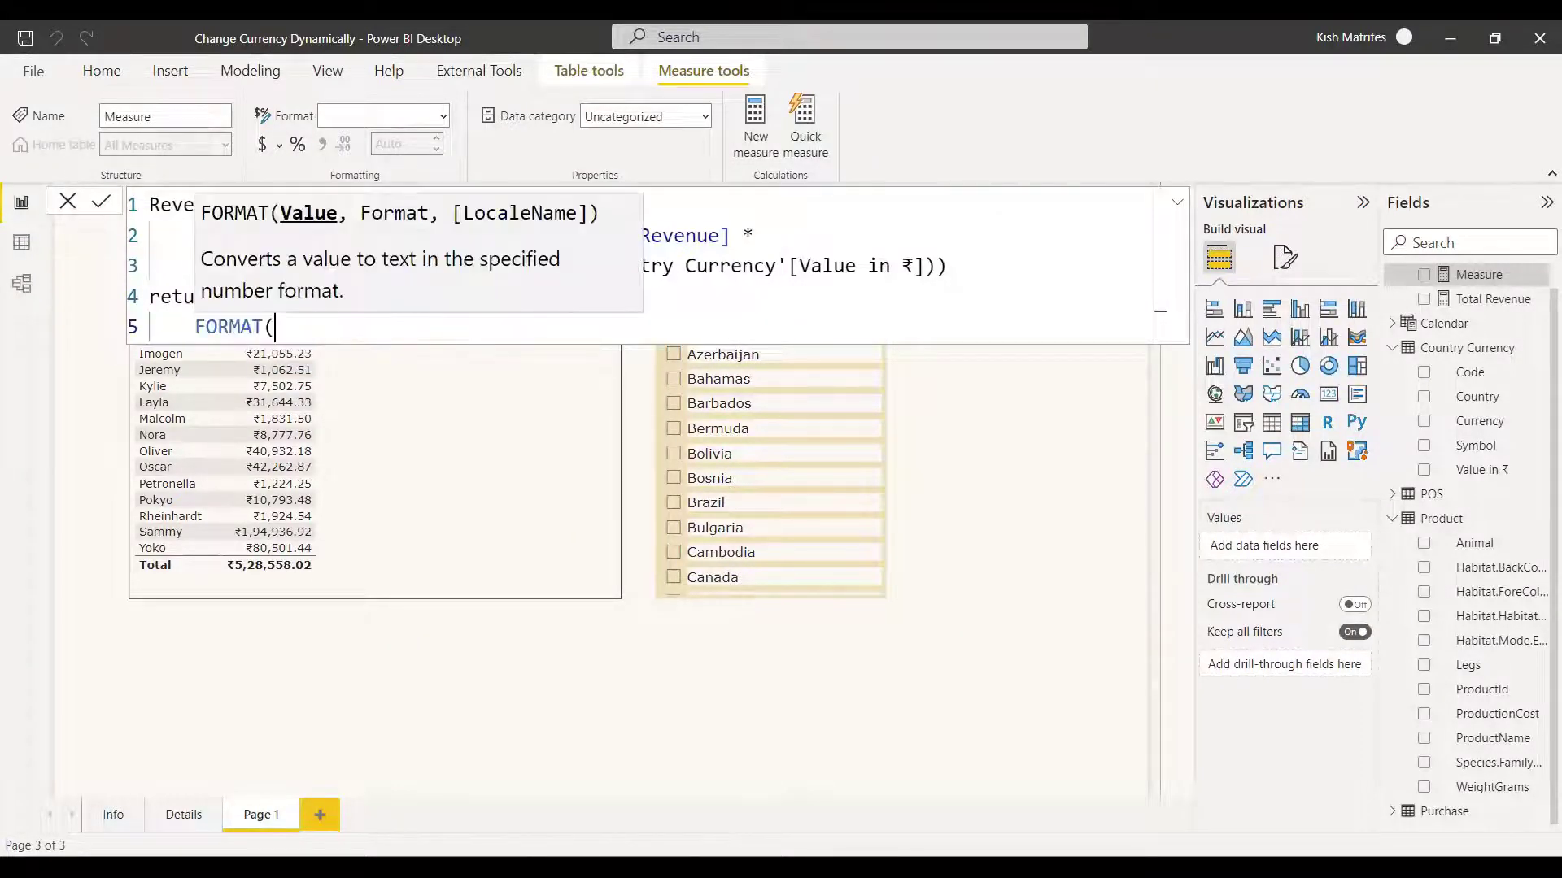
pyautogui.write('_')
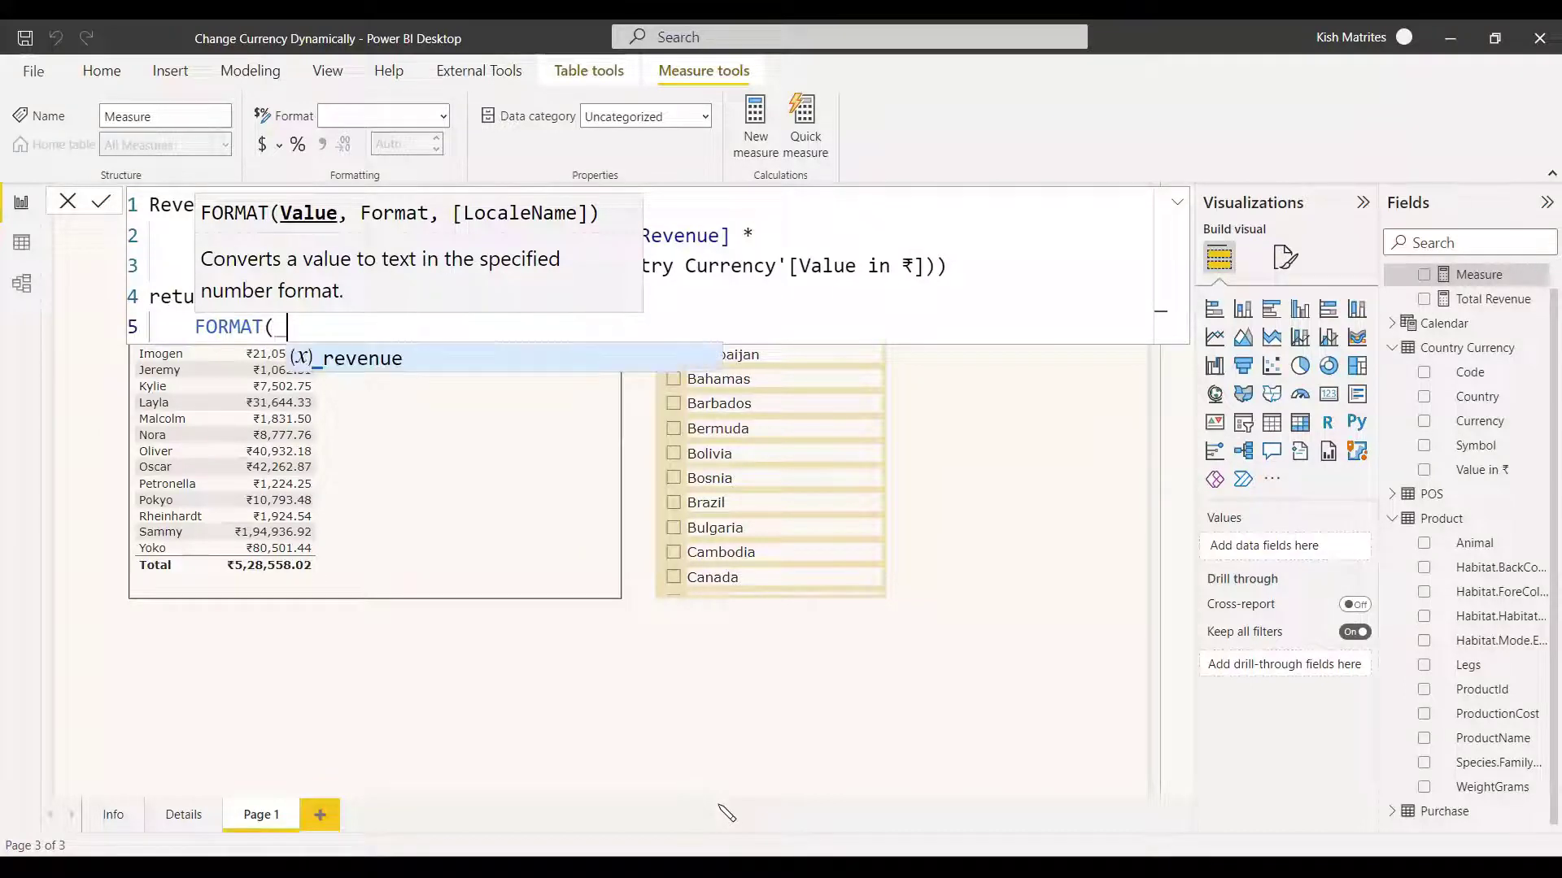
pyautogui.write('revenue,')
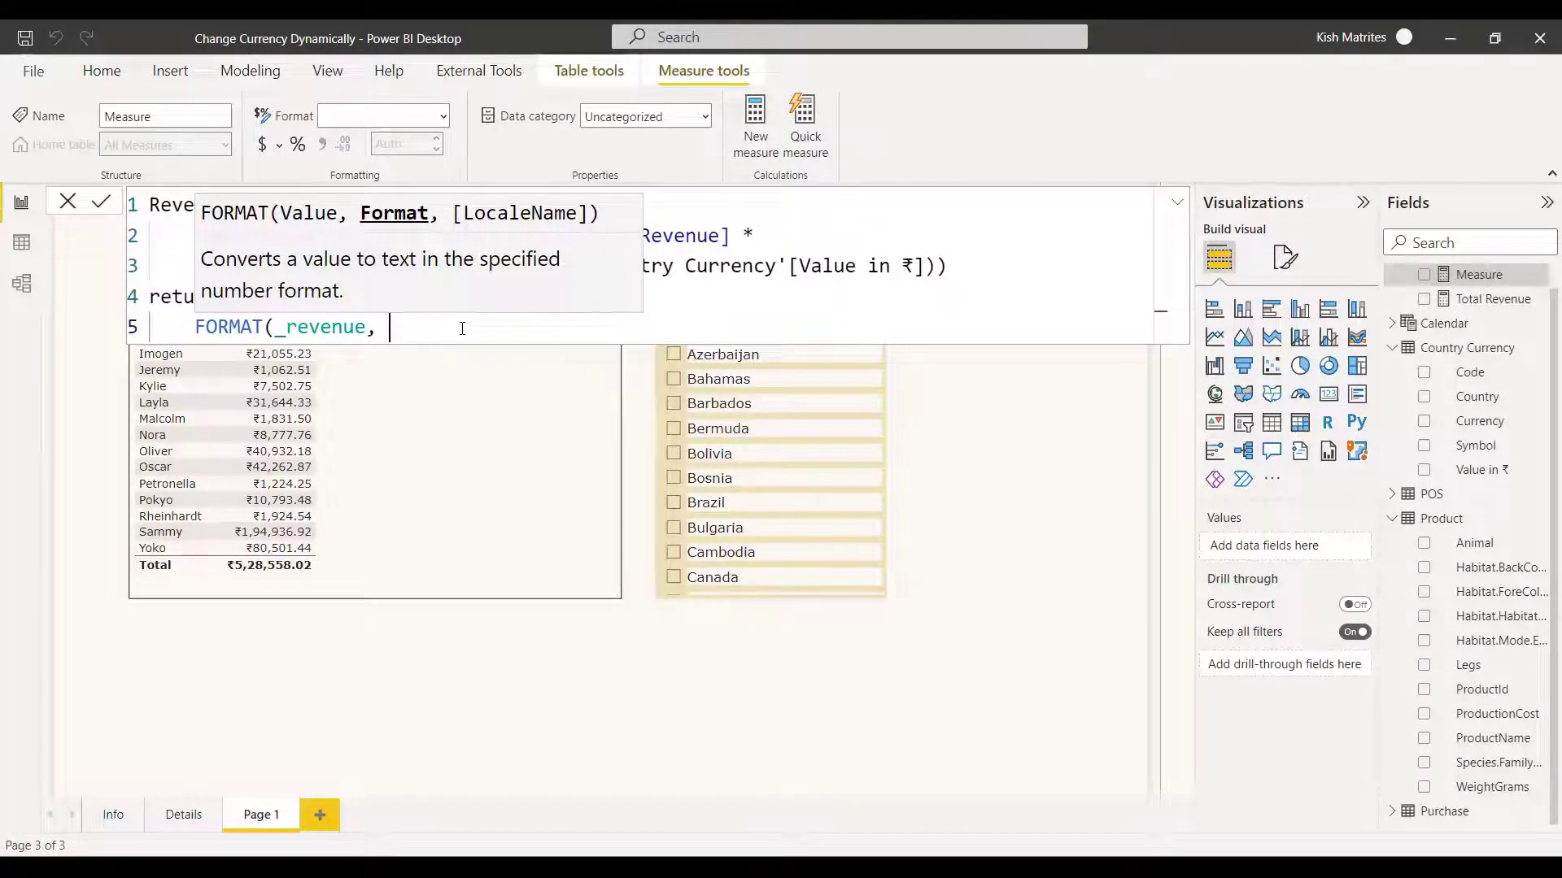
# Complete the FORMAT function with SELECTEDVALUE('Country Currency'[Symbol]) & "##.#0" as the format, and commit the Revenue Country measure.
pyautogui.write('see')
pyautogui.press('Tab')
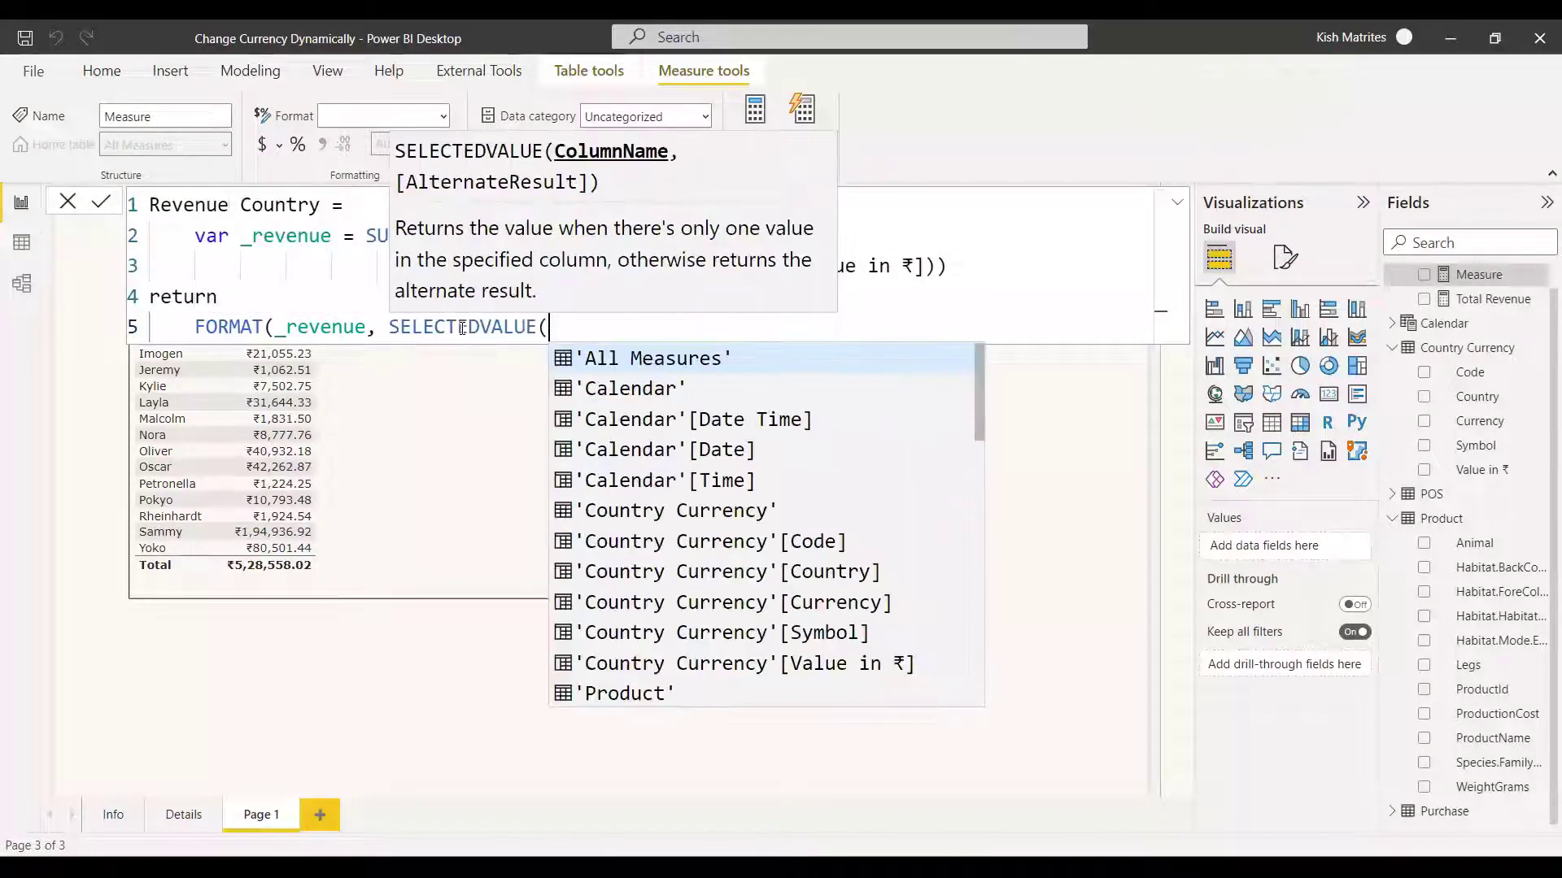
pyautogui.click(793, 638)
pyautogui.write(') &')
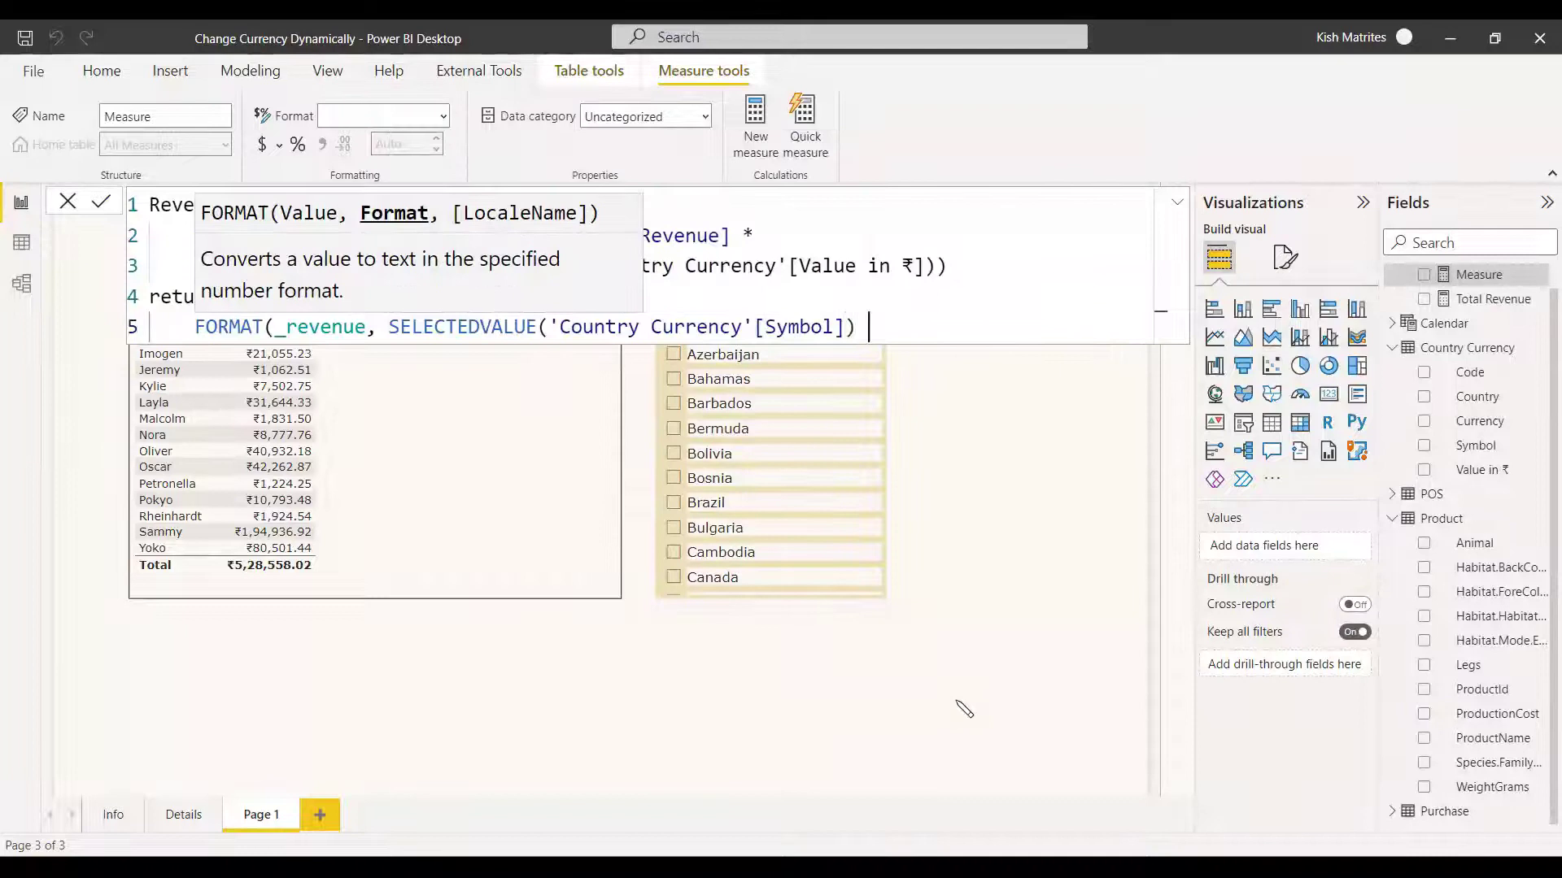
pyautogui.write('"')
pyautogui.write('##')
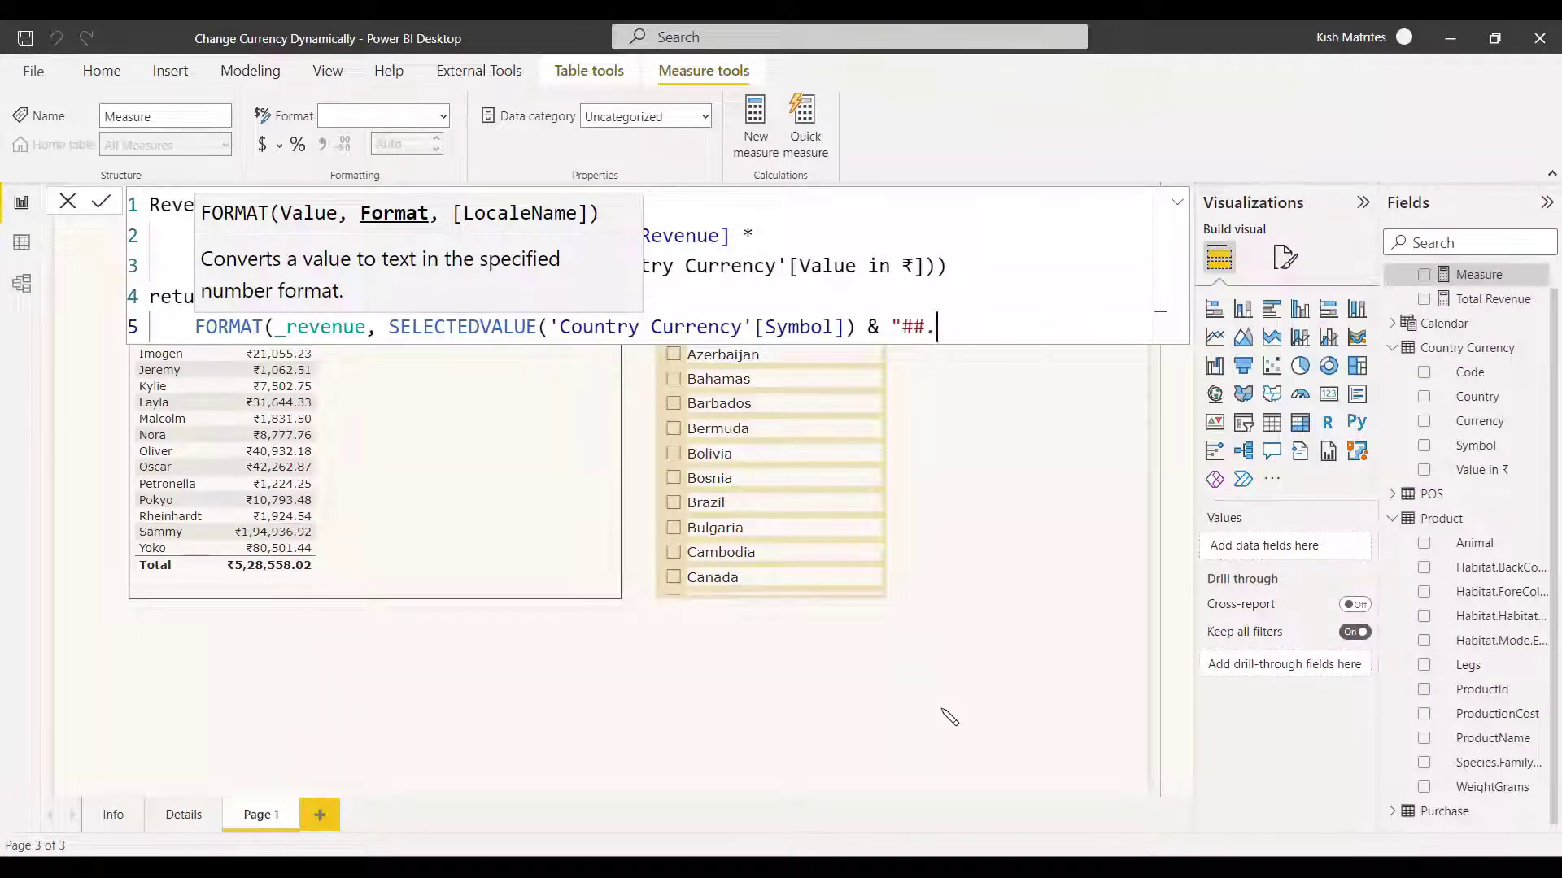
pyautogui.write('.#')
pyautogui.write(')')
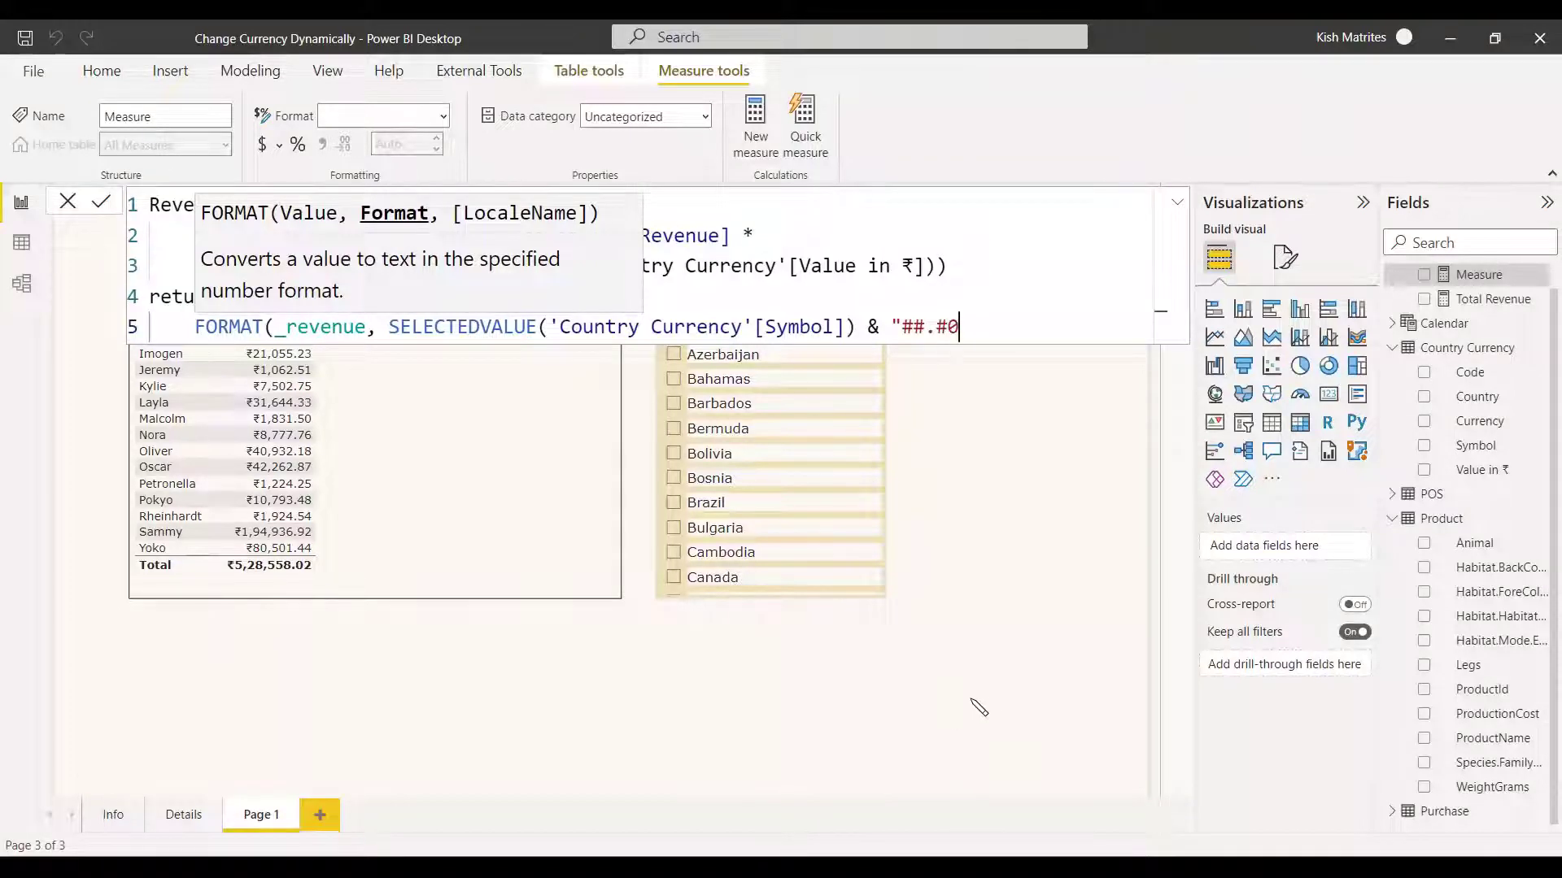
pyautogui.write('")')
pyautogui.press('Return')
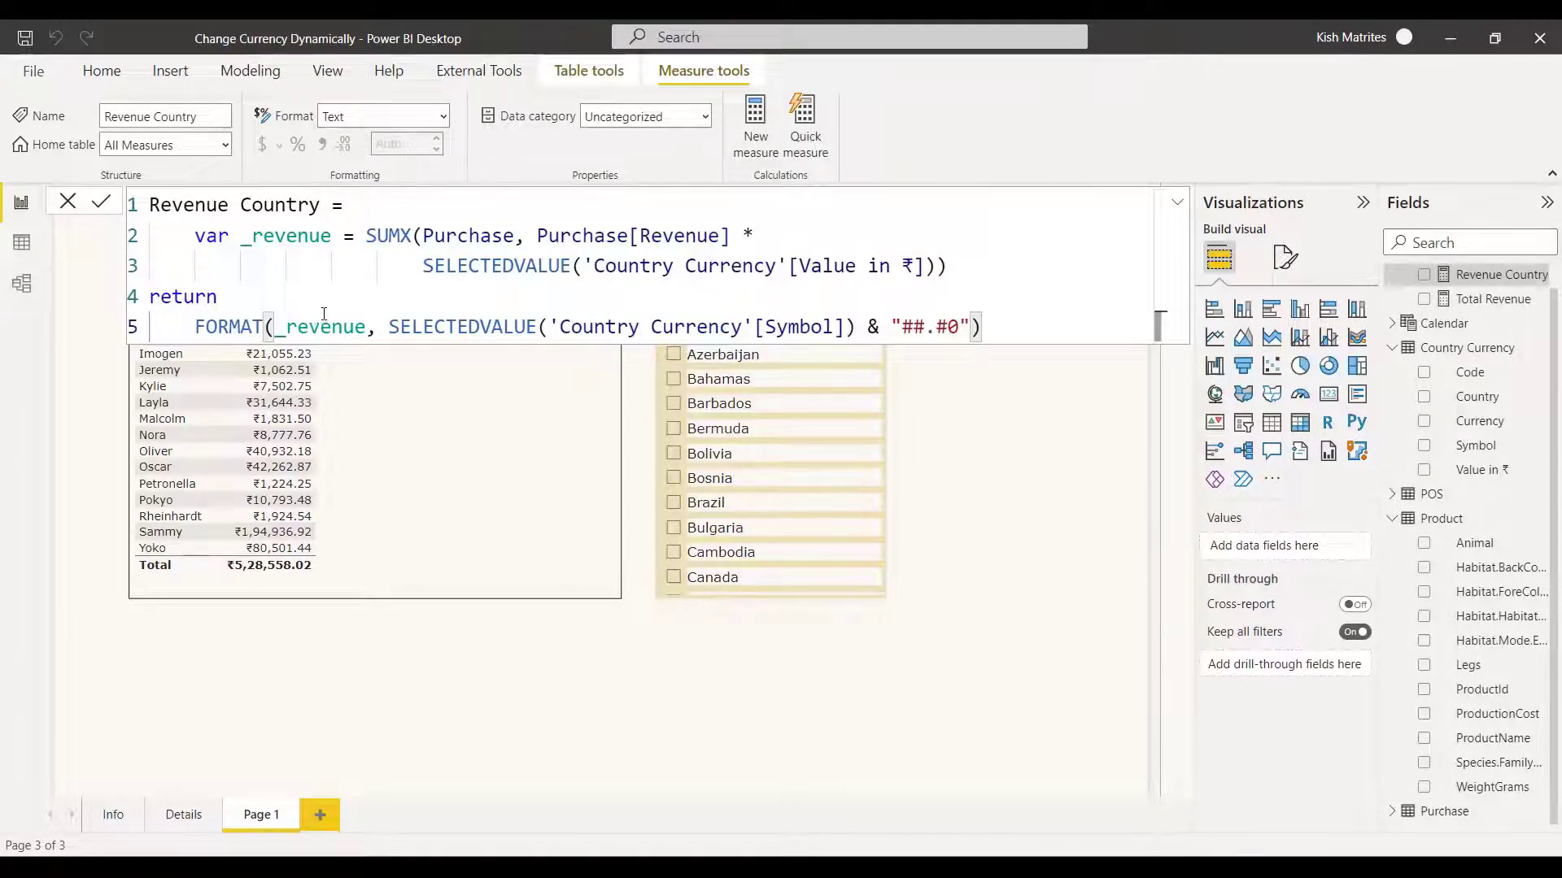
# Add the Revenue Country measure to the product table as a column after Total Revenue.
pyautogui.click(419, 354)
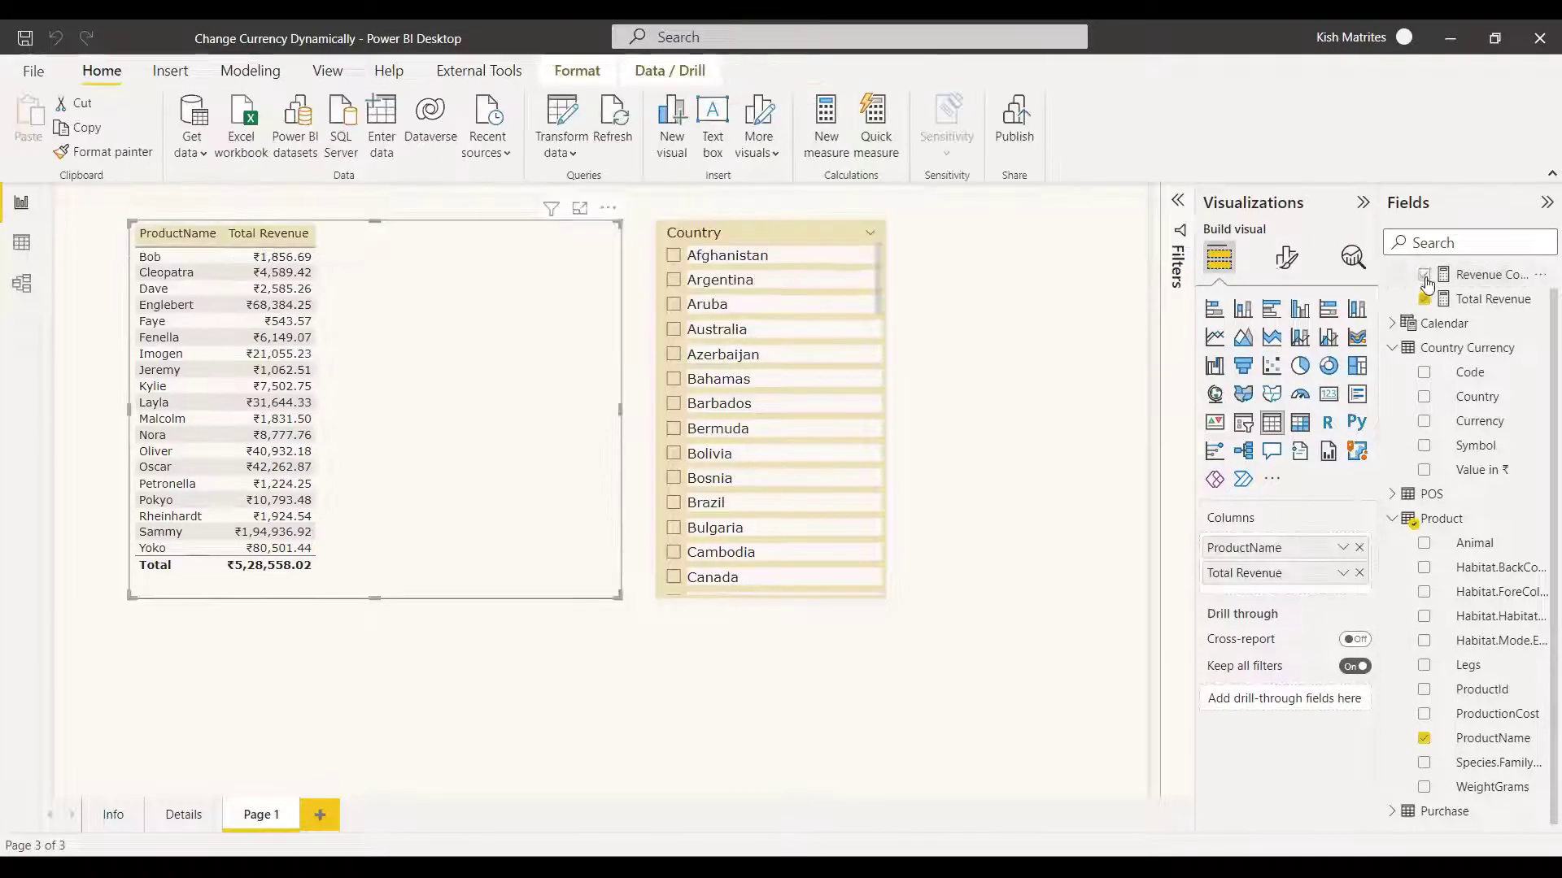
pyautogui.click(1424, 276)
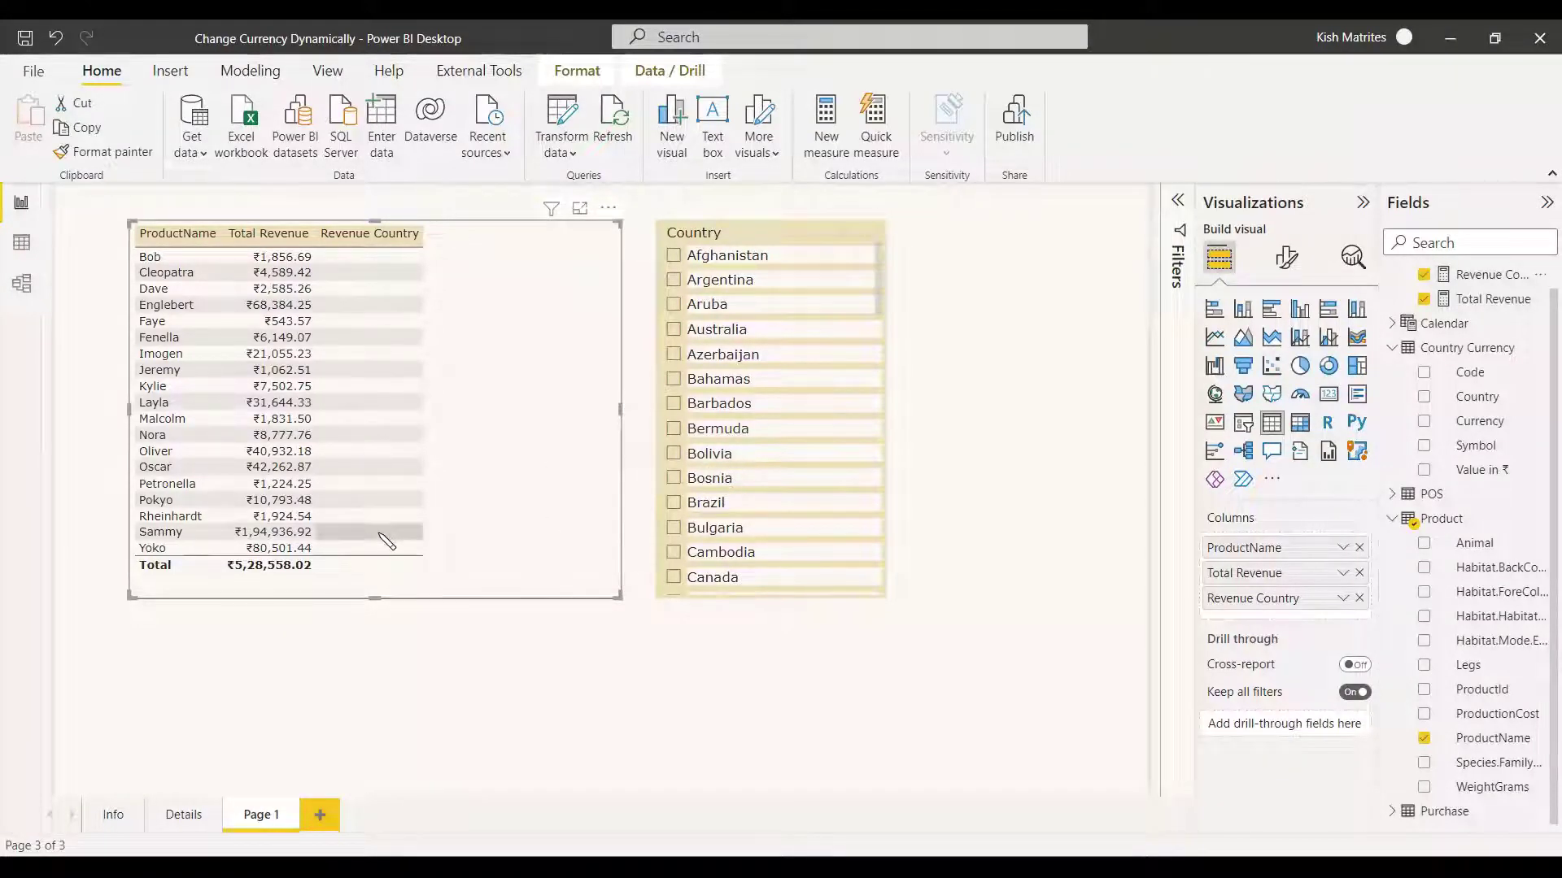
# Test the Revenue Country measure by selecting Barbados in the Country slicer, and inspect the data of the Country Currency table.
pyautogui.click(674, 405)
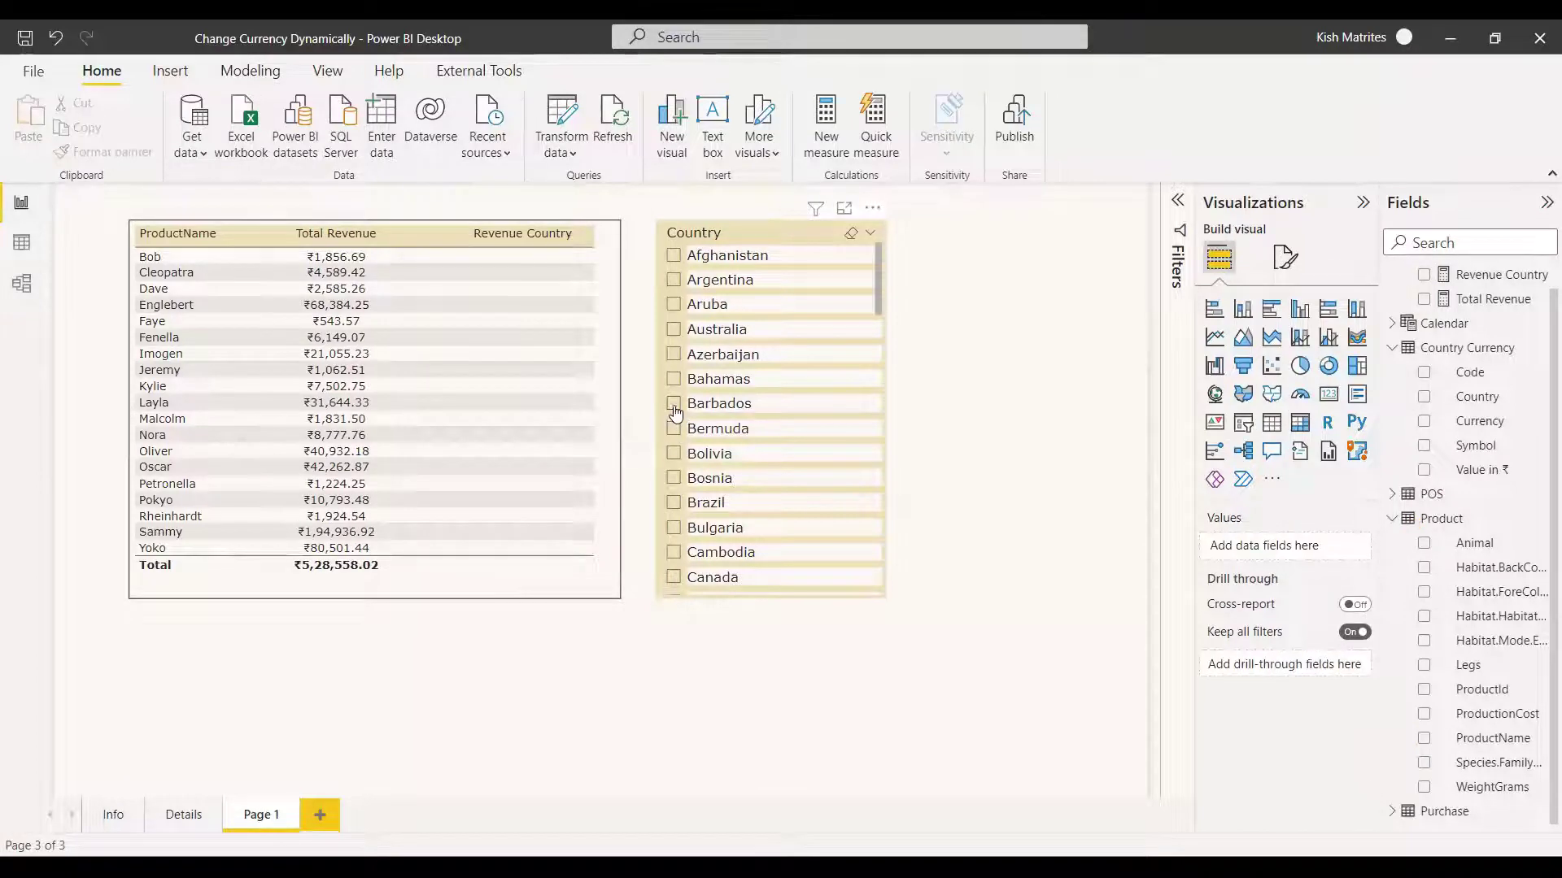
pyautogui.click(1006, 476)
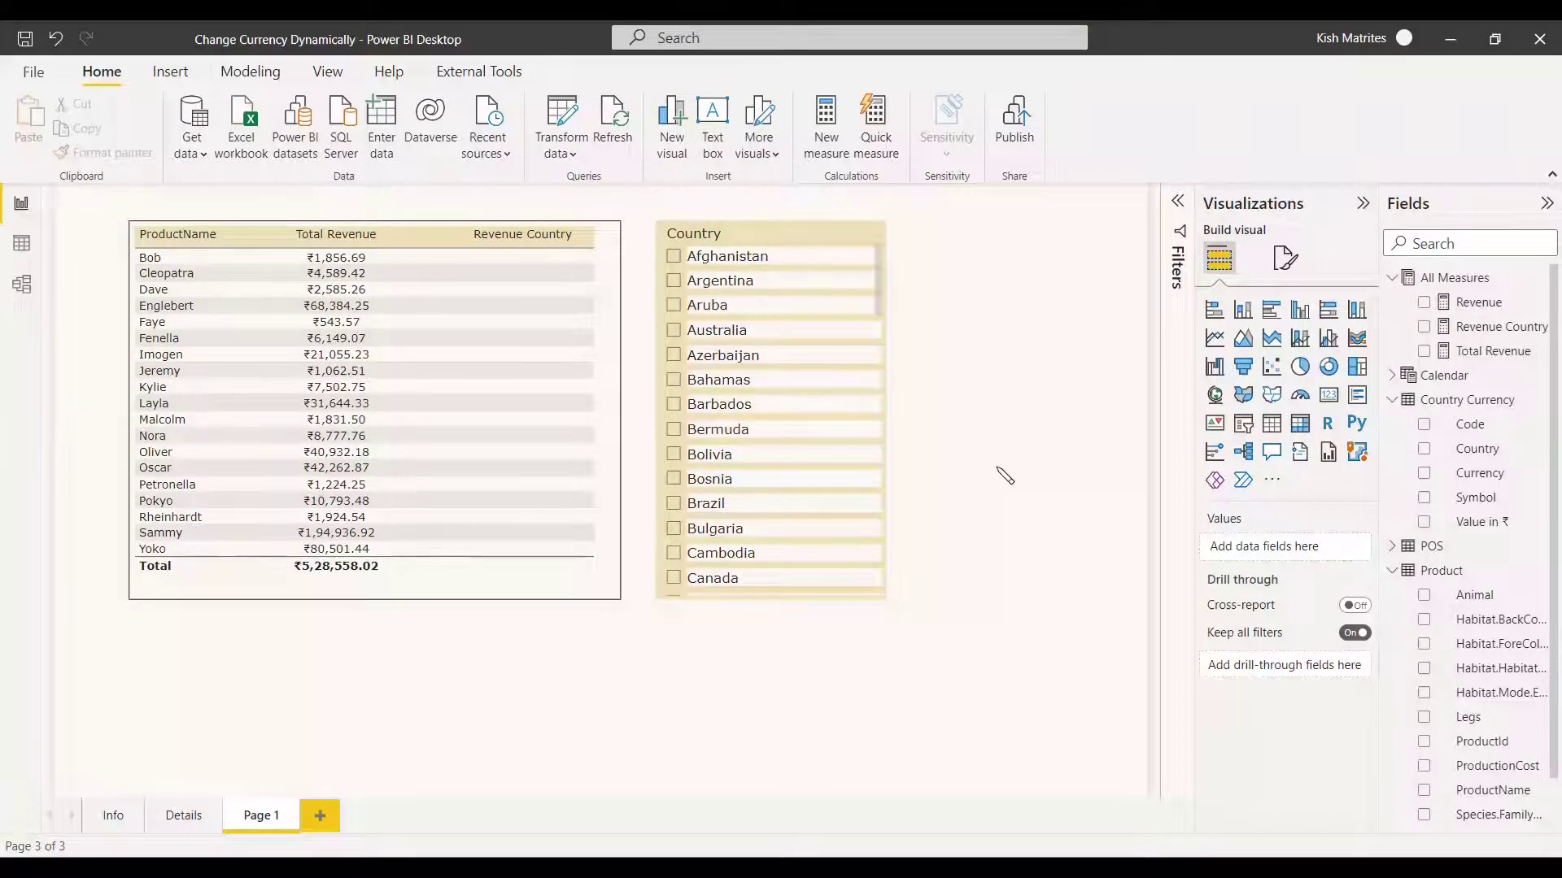
pyautogui.click(674, 409)
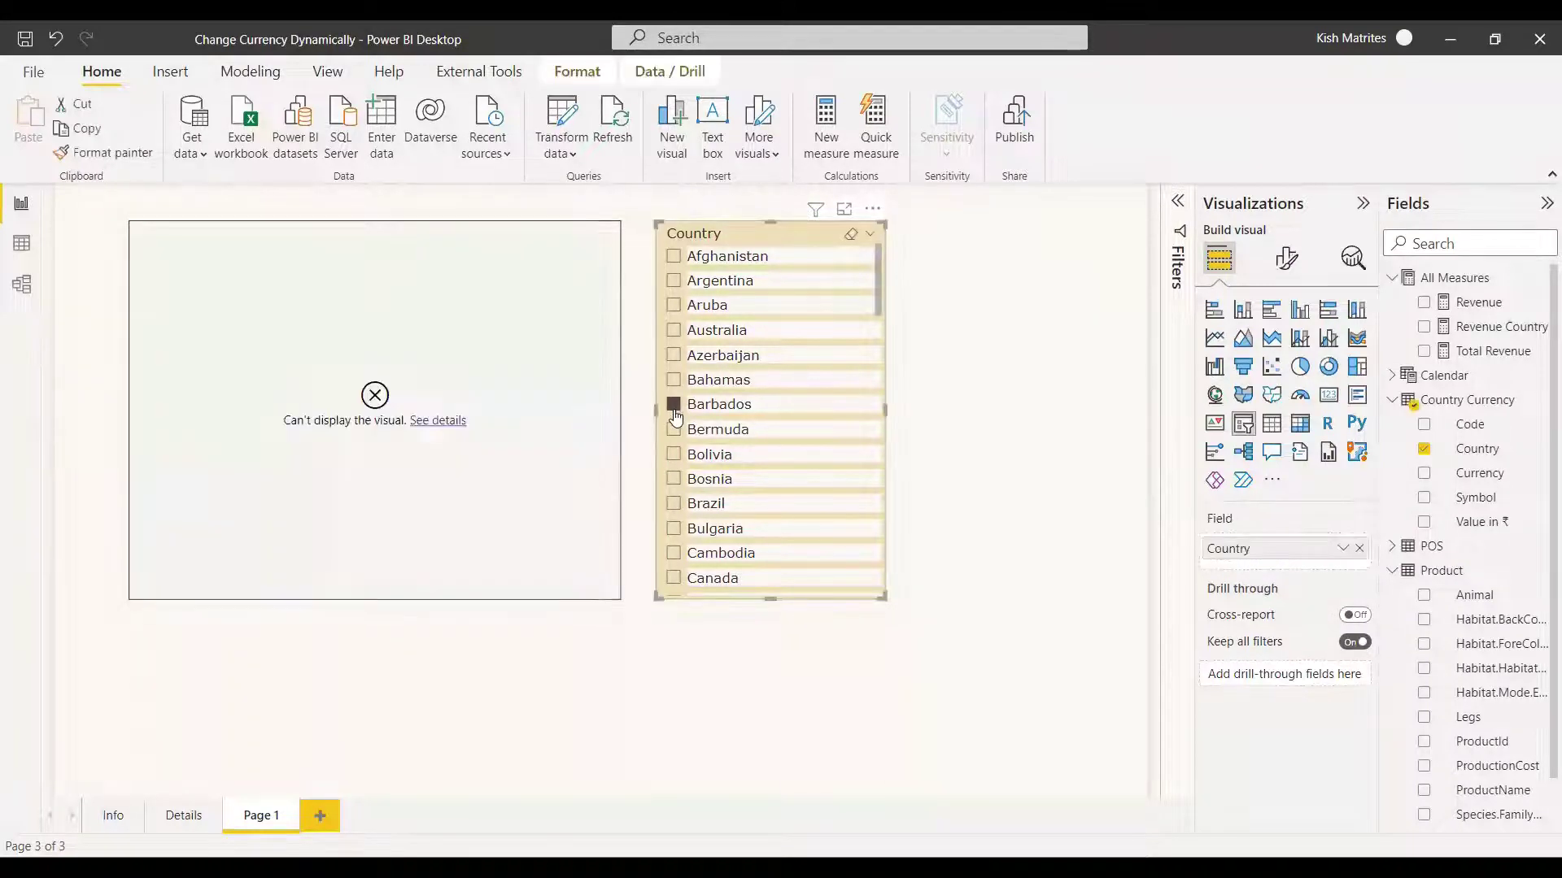
pyautogui.click(674, 405)
pyautogui.click(21, 242)
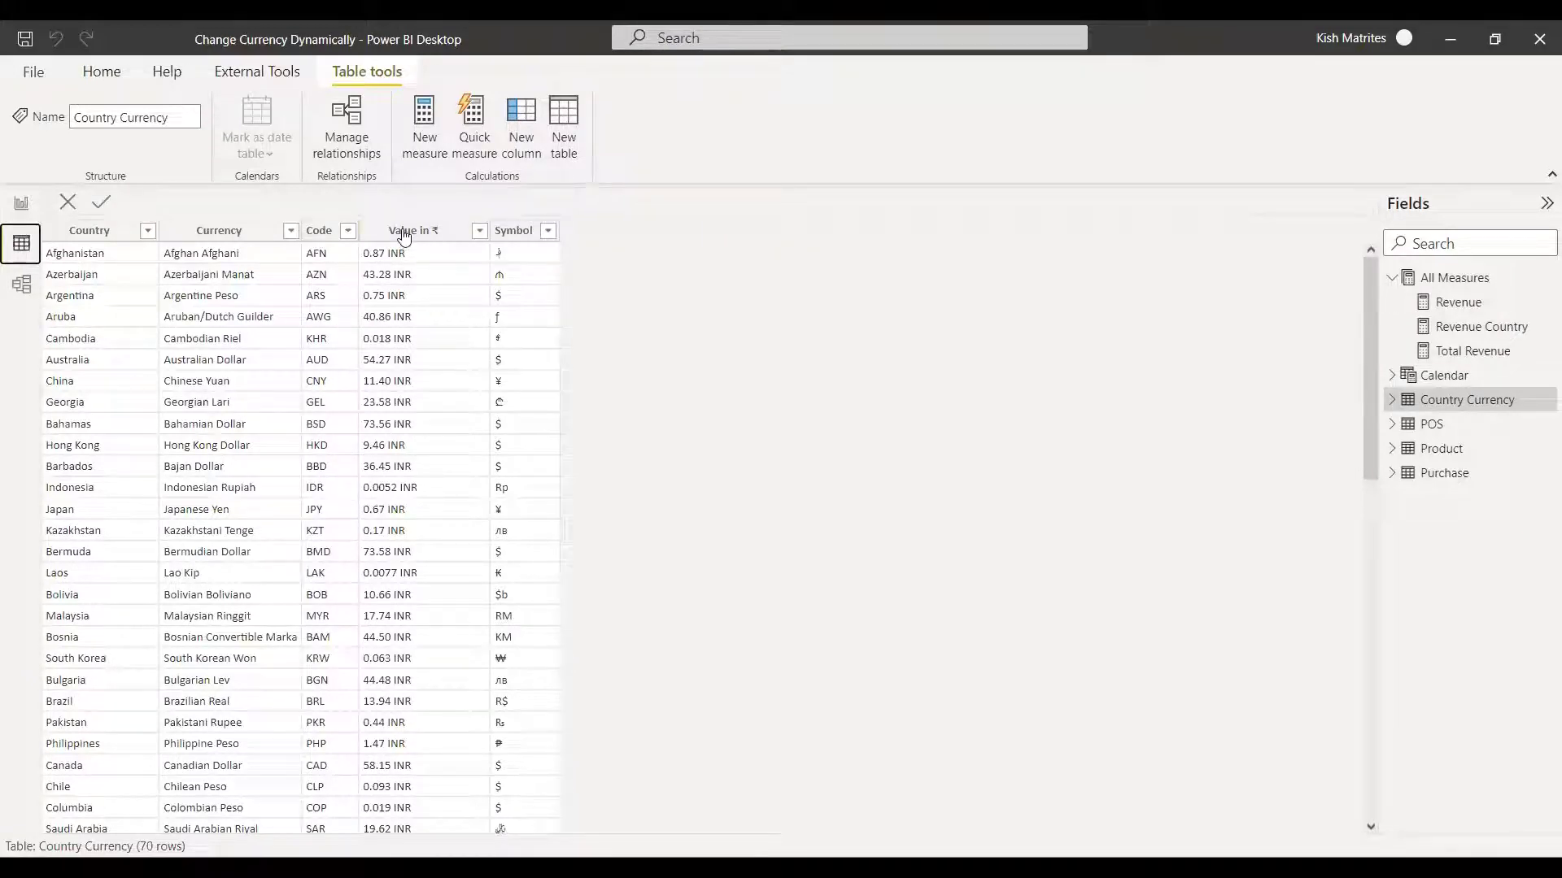
# Review the Revenue Country formula to check which Country Currency column supplies the conversion rate.
pyautogui.click(20, 205)
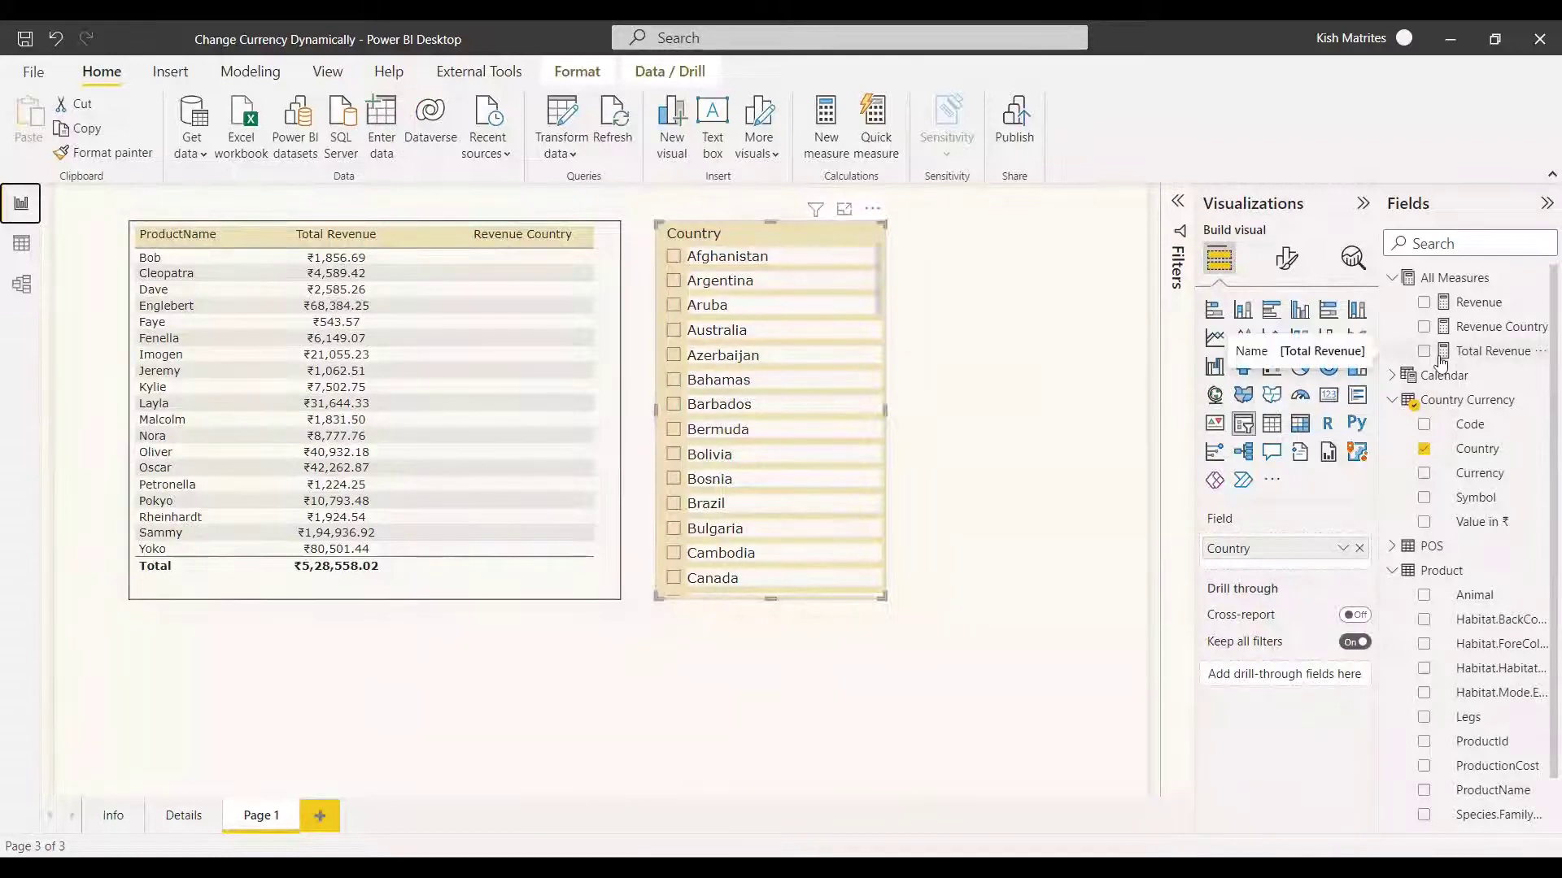
pyautogui.click(1479, 330)
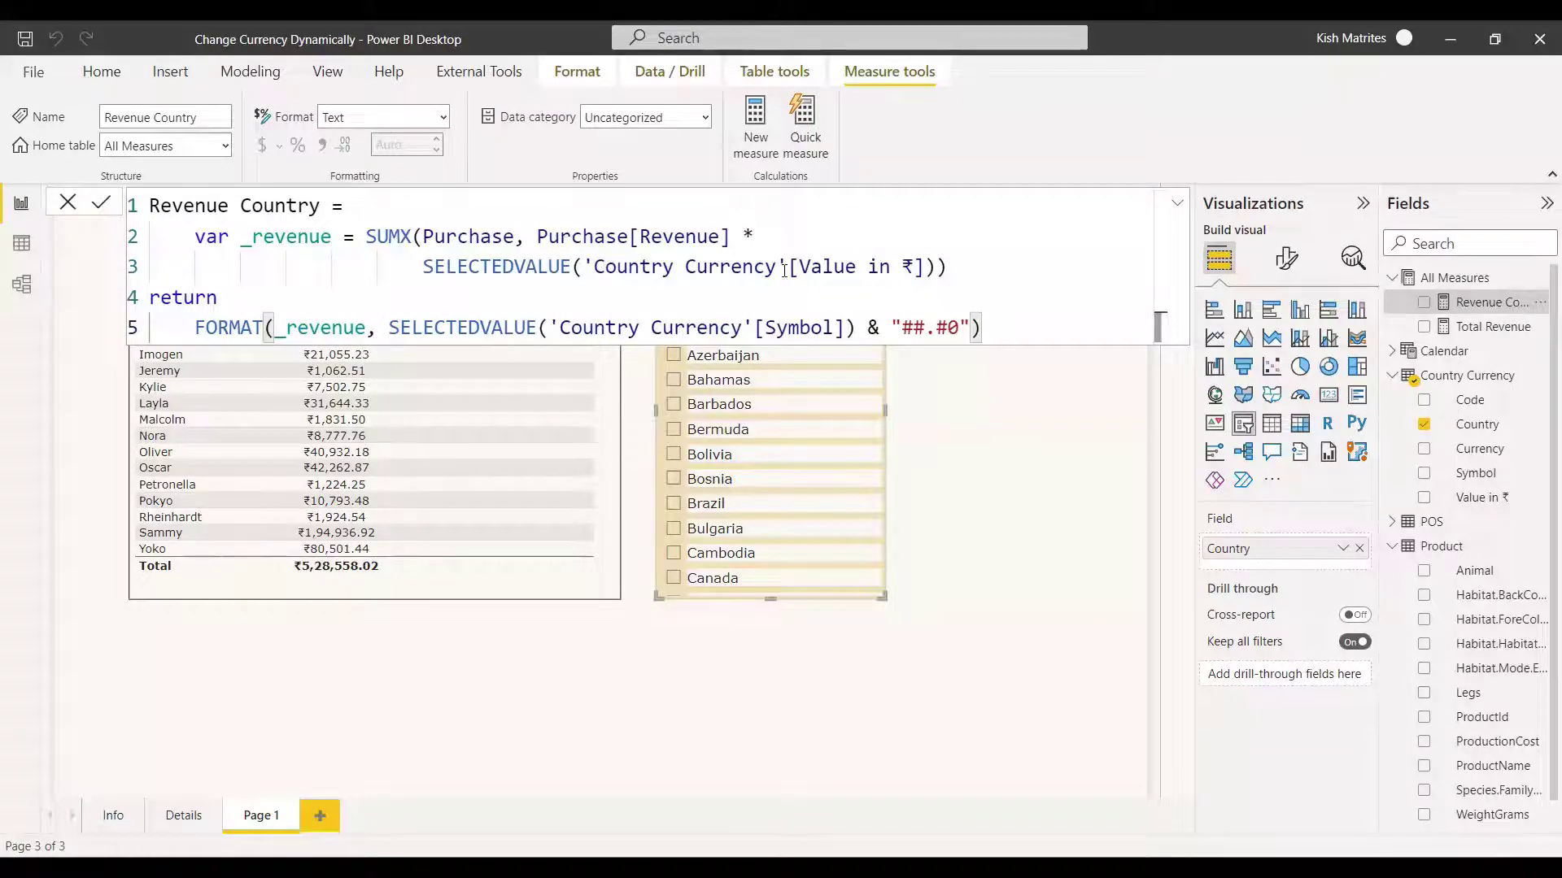
pyautogui.click(20, 244)
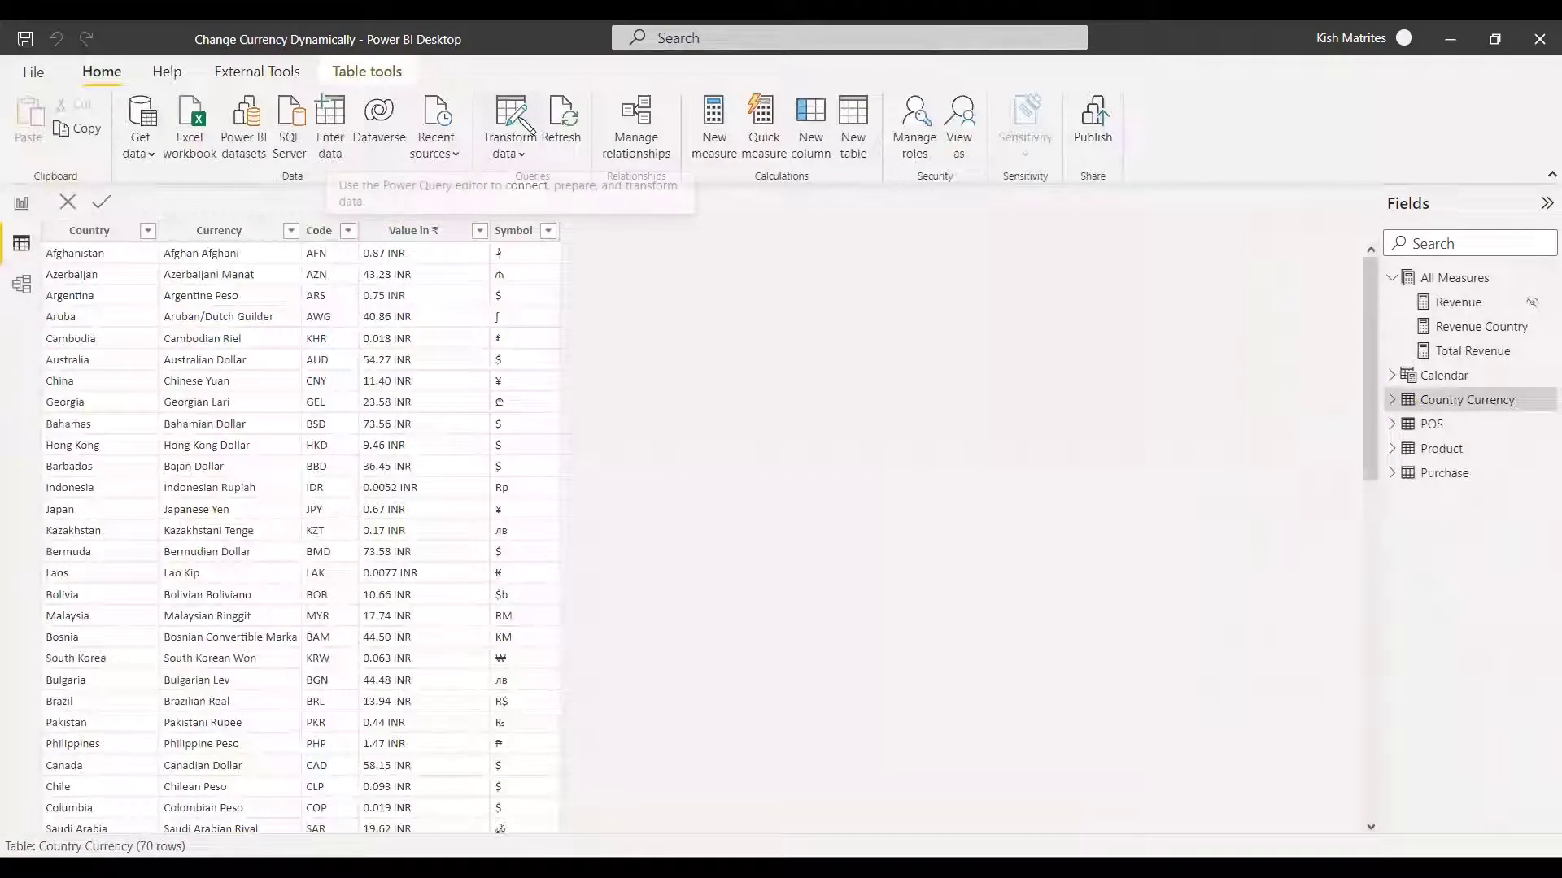
# In Power Query, split the Value in ₹ column of Country Currency by 3 characters, once, as far right as possible.
pyautogui.click(526, 133)
pyautogui.rightClick(754, 217)
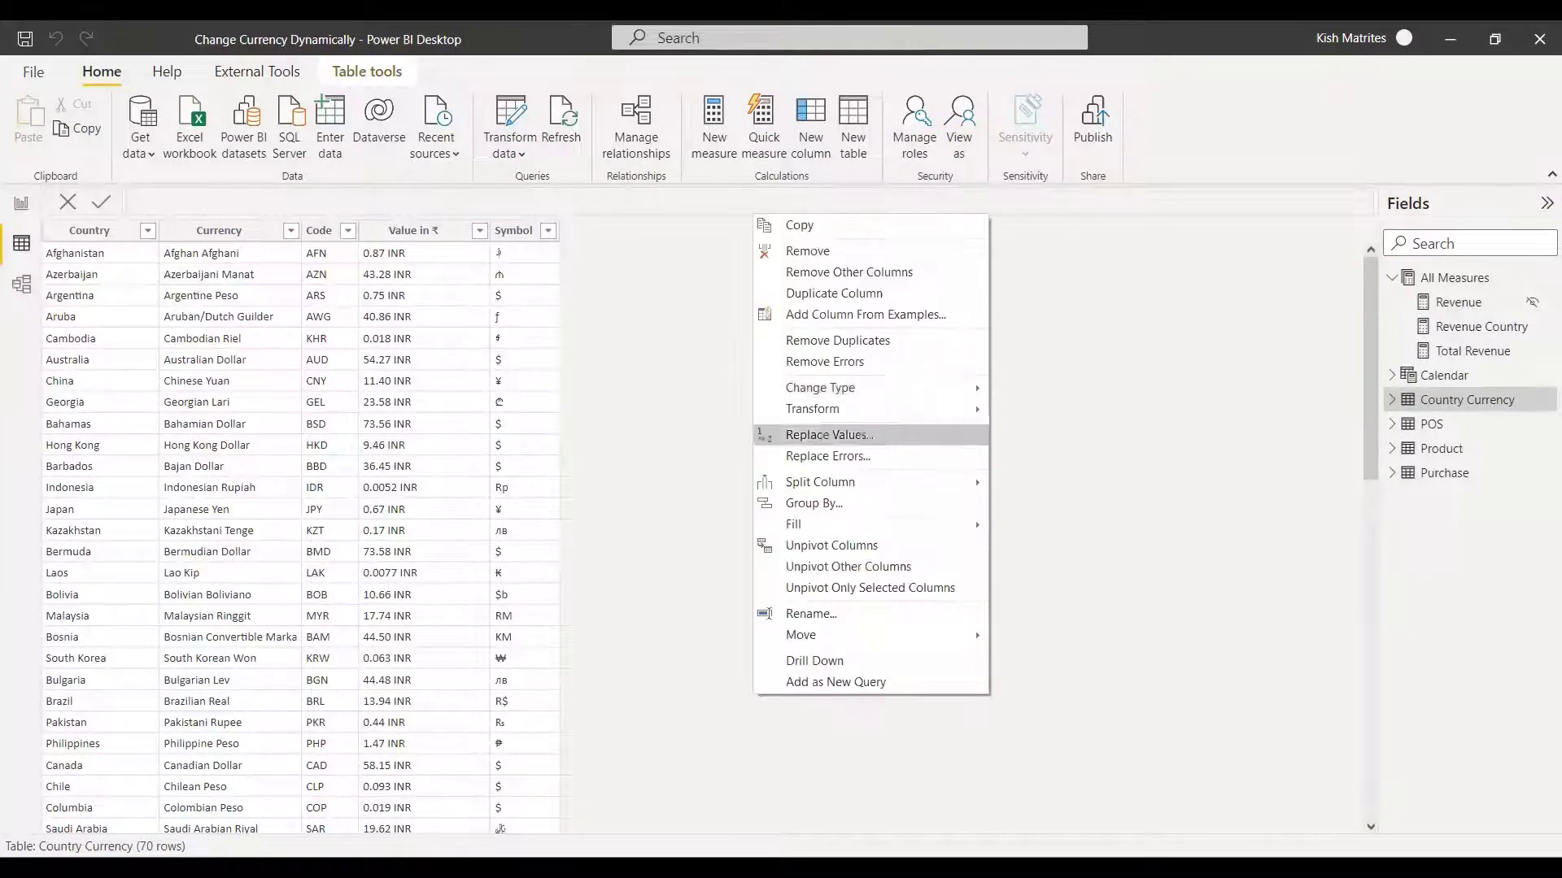
pyautogui.moveTo(895, 481)
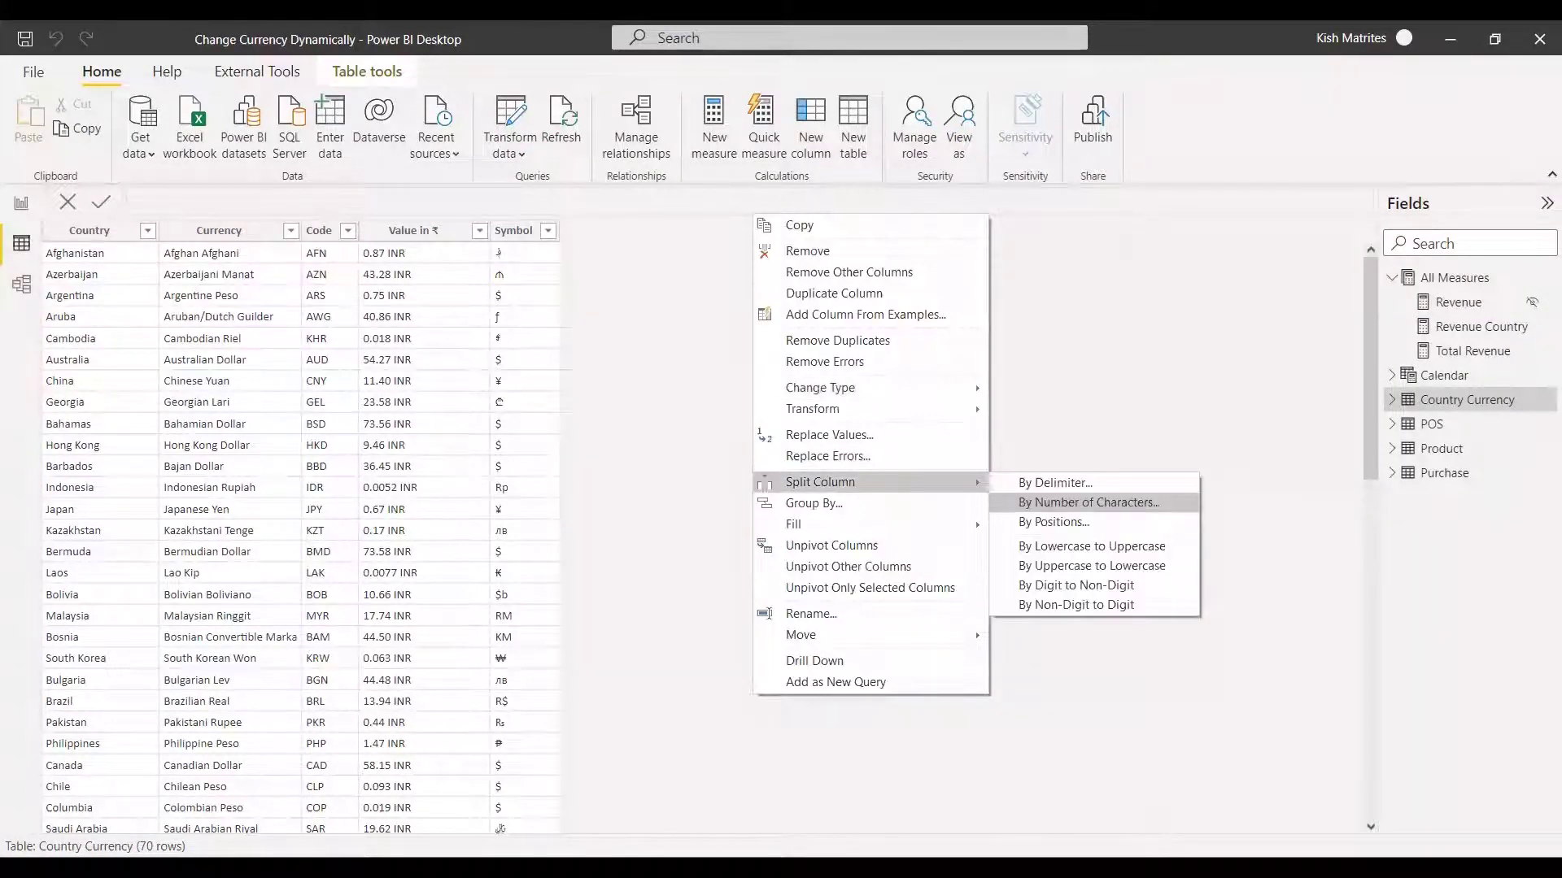
pyautogui.press('Return')
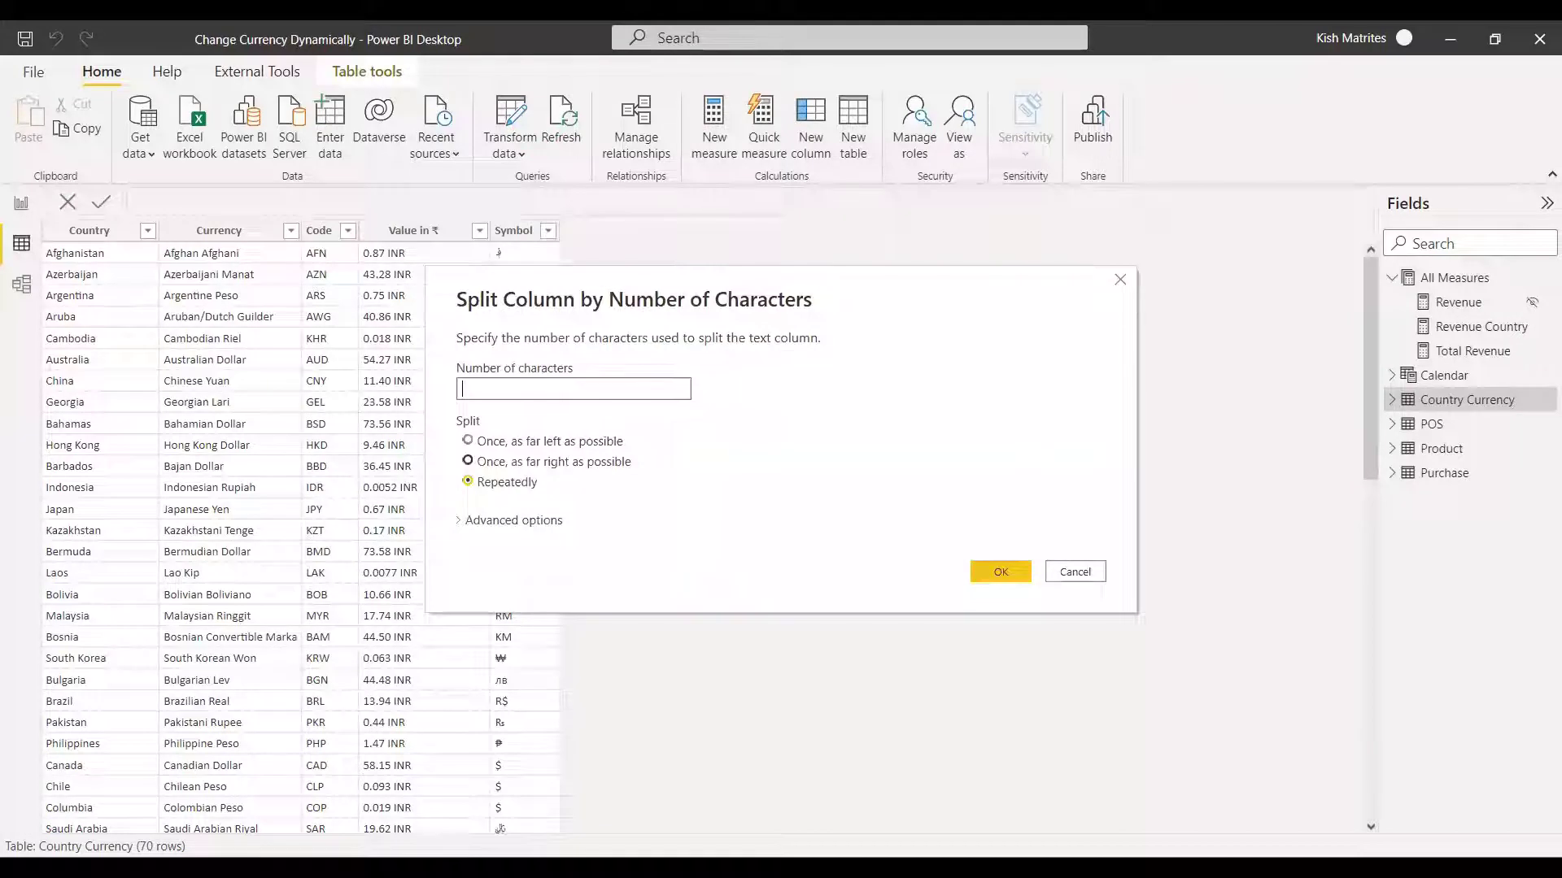
pyautogui.click(467, 461)
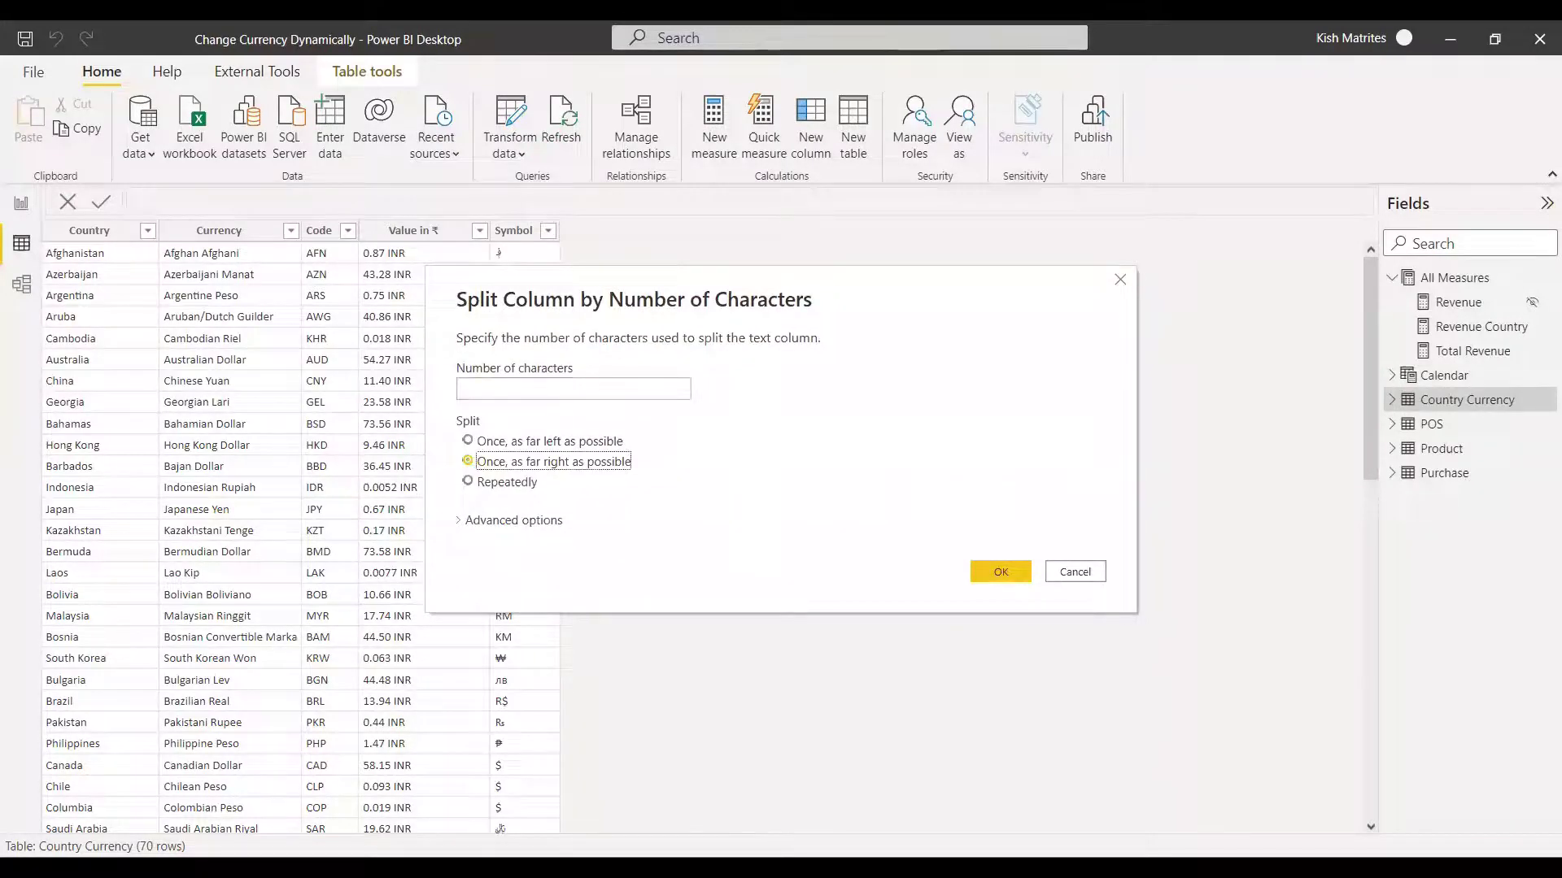
pyautogui.click(574, 389)
pyautogui.write('3')
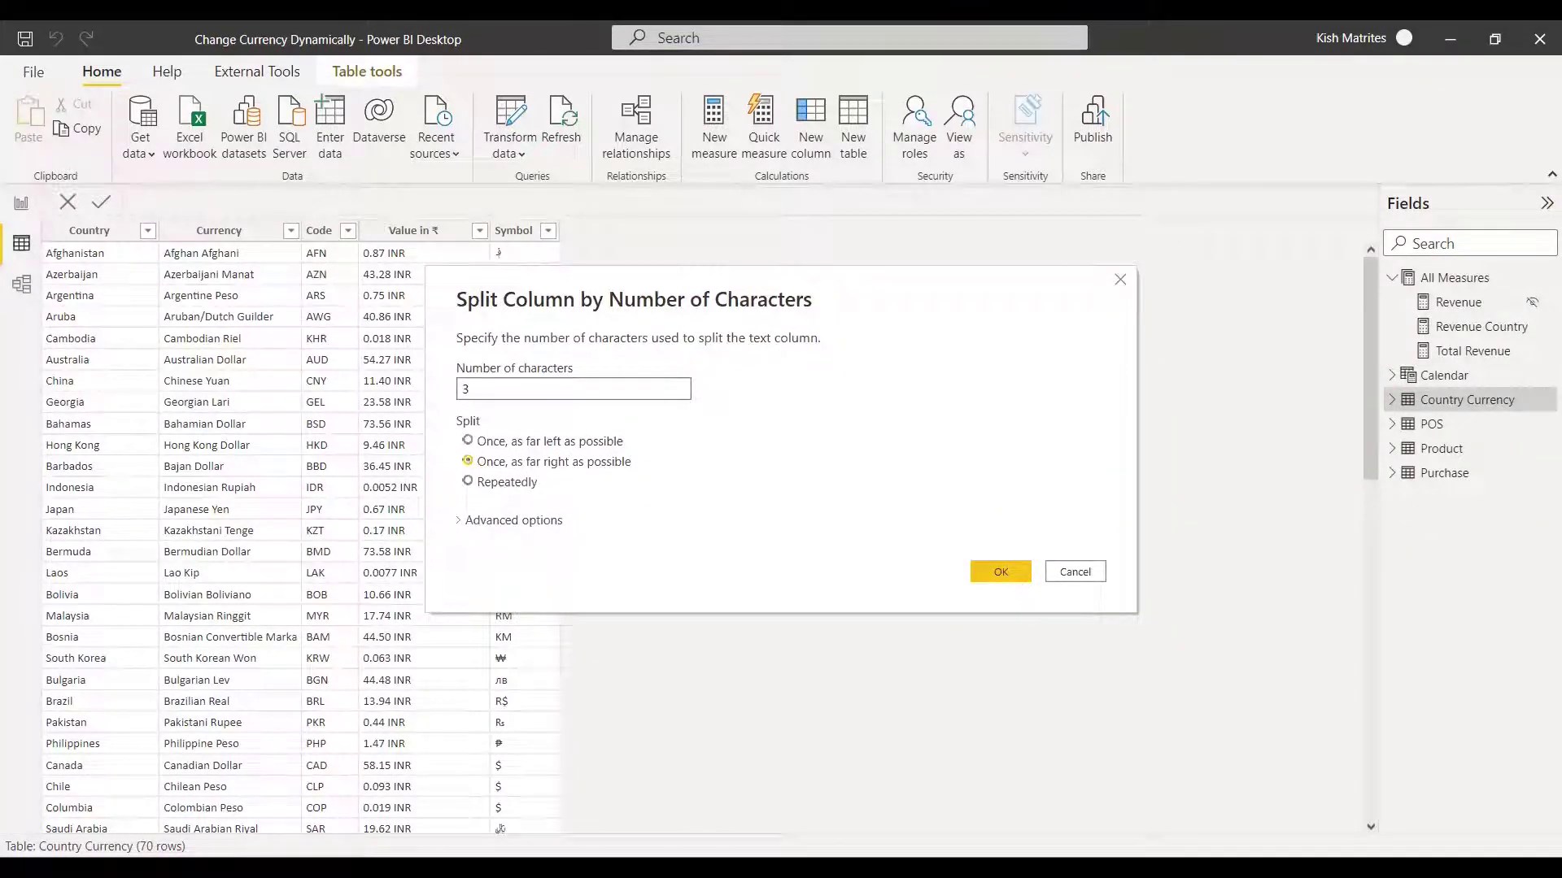
pyautogui.press('Return')
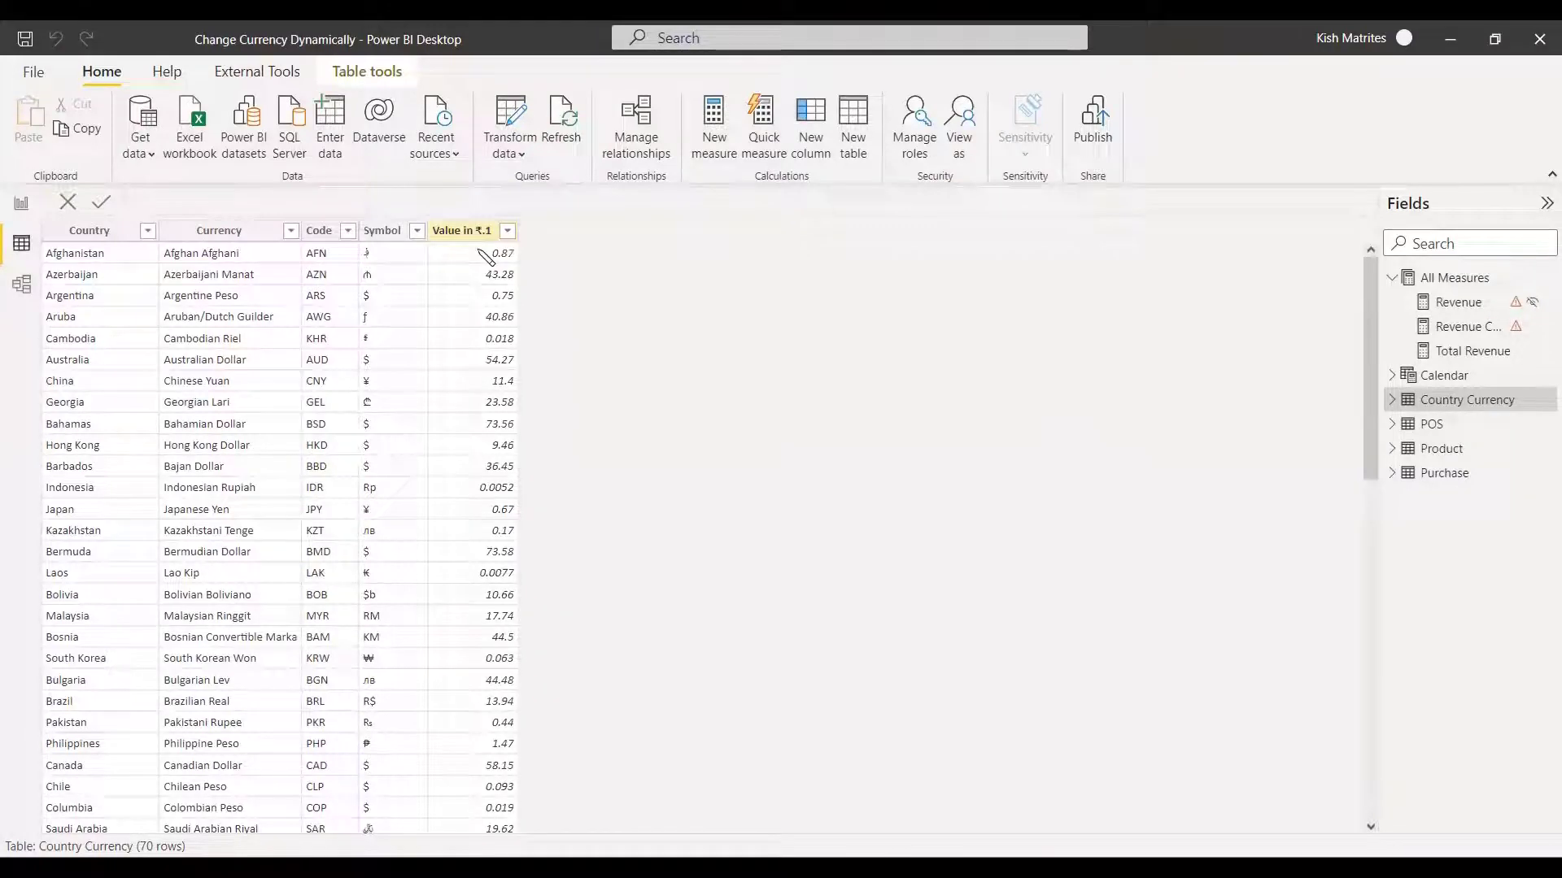
# Rename the Value in ₹.1 column of the Country Currency table to Rate Value.
pyautogui.click(20, 213)
pyautogui.click(13, 248)
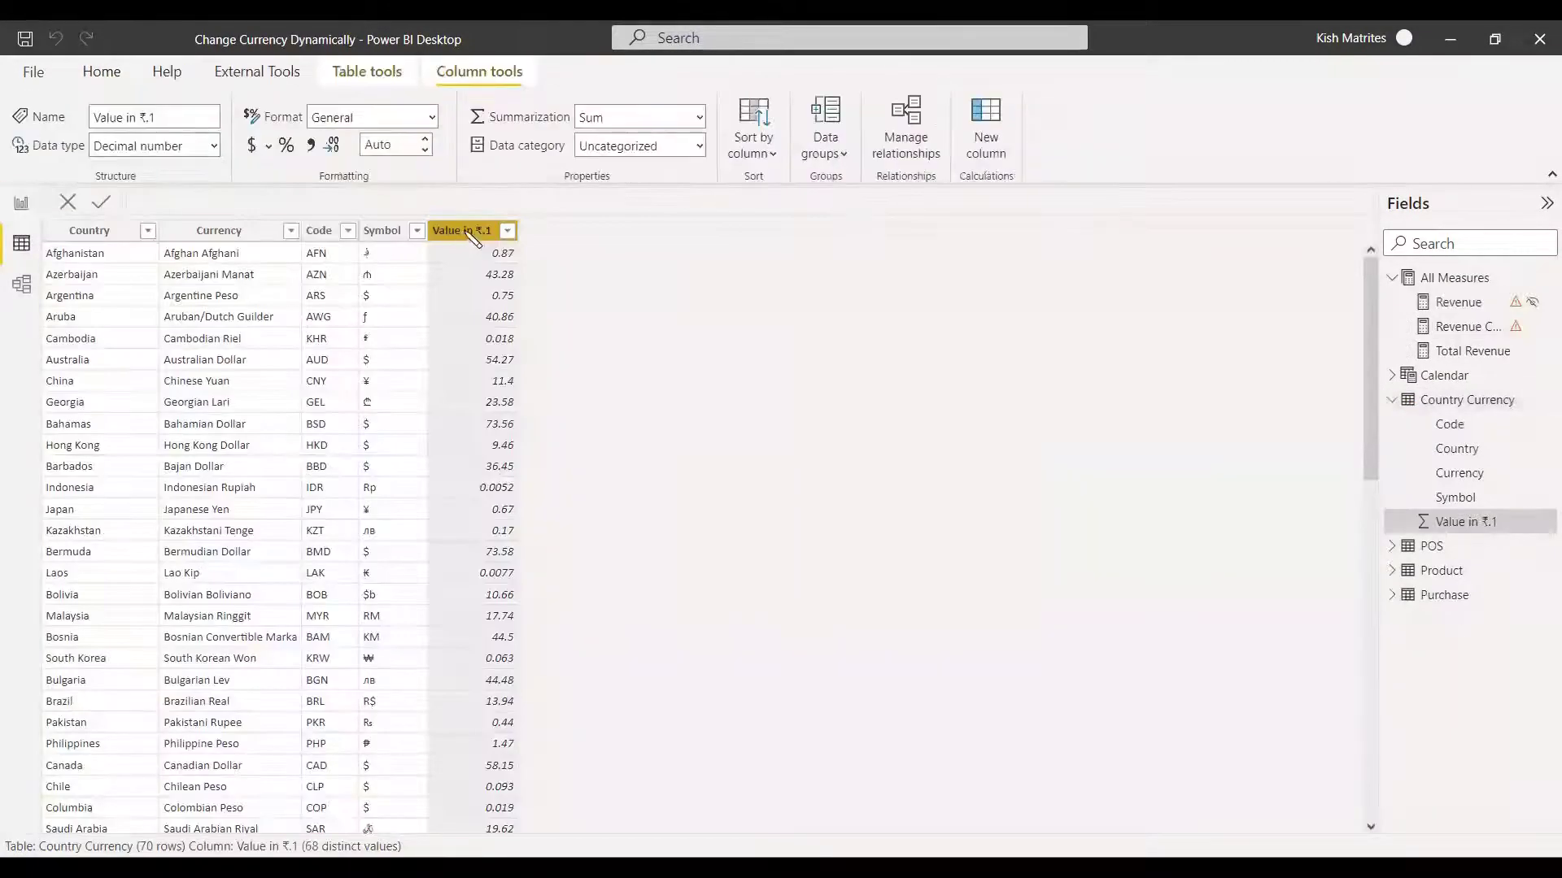
pyautogui.rightClick(472, 233)
pyautogui.click(529, 519)
pyautogui.write('Rate')
pyautogui.press('Escape')
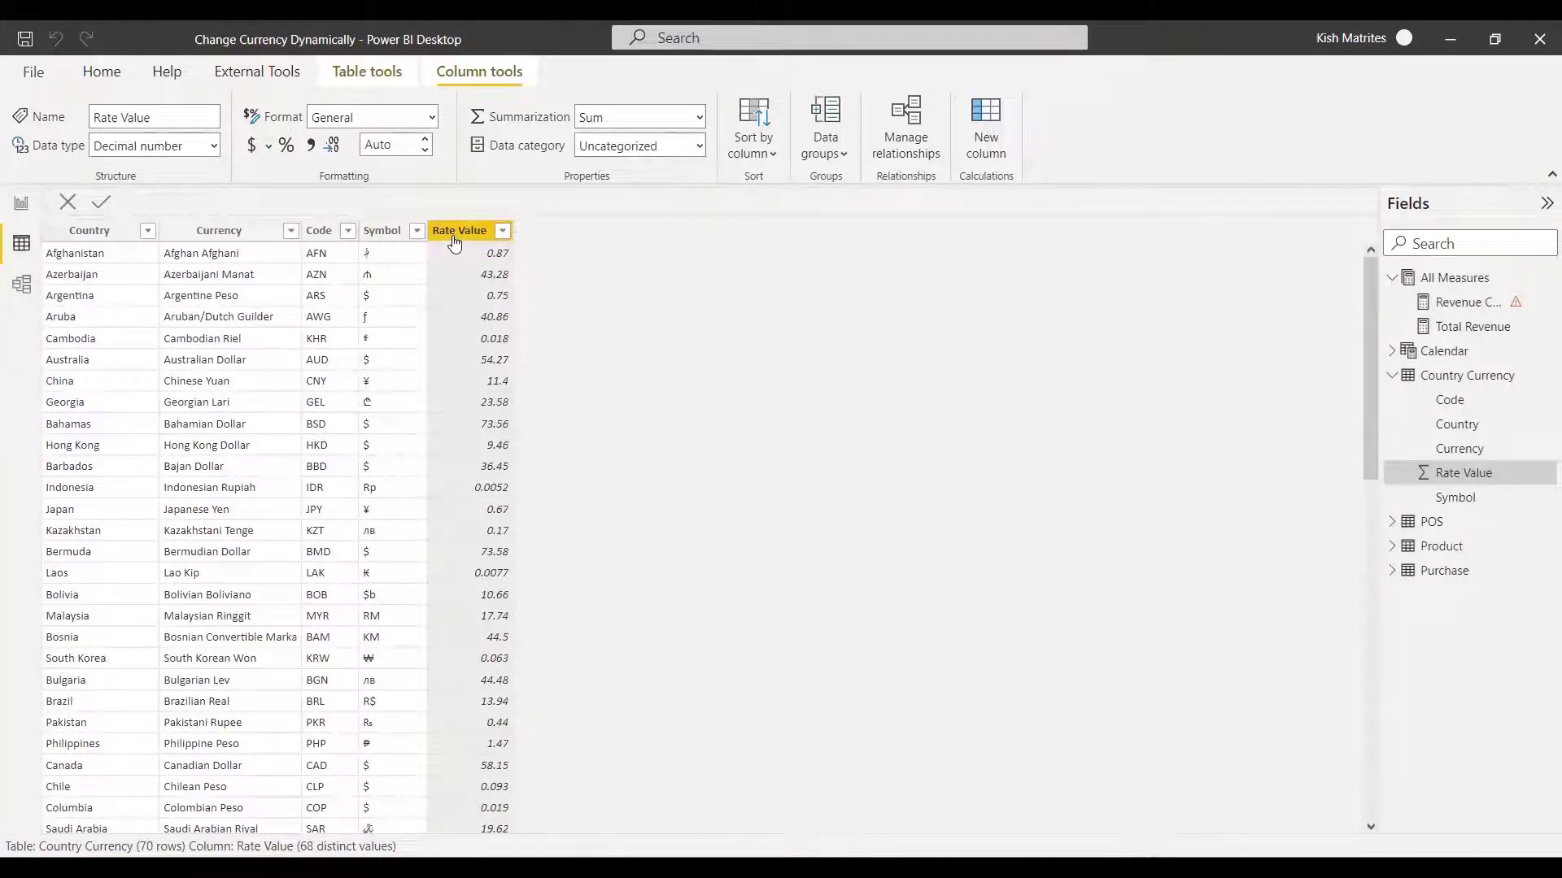
# Replace the broken column reference in the Revenue Country measure with 'Country Currency'[Rate Value] and commit the formula.
pyautogui.click(22, 205)
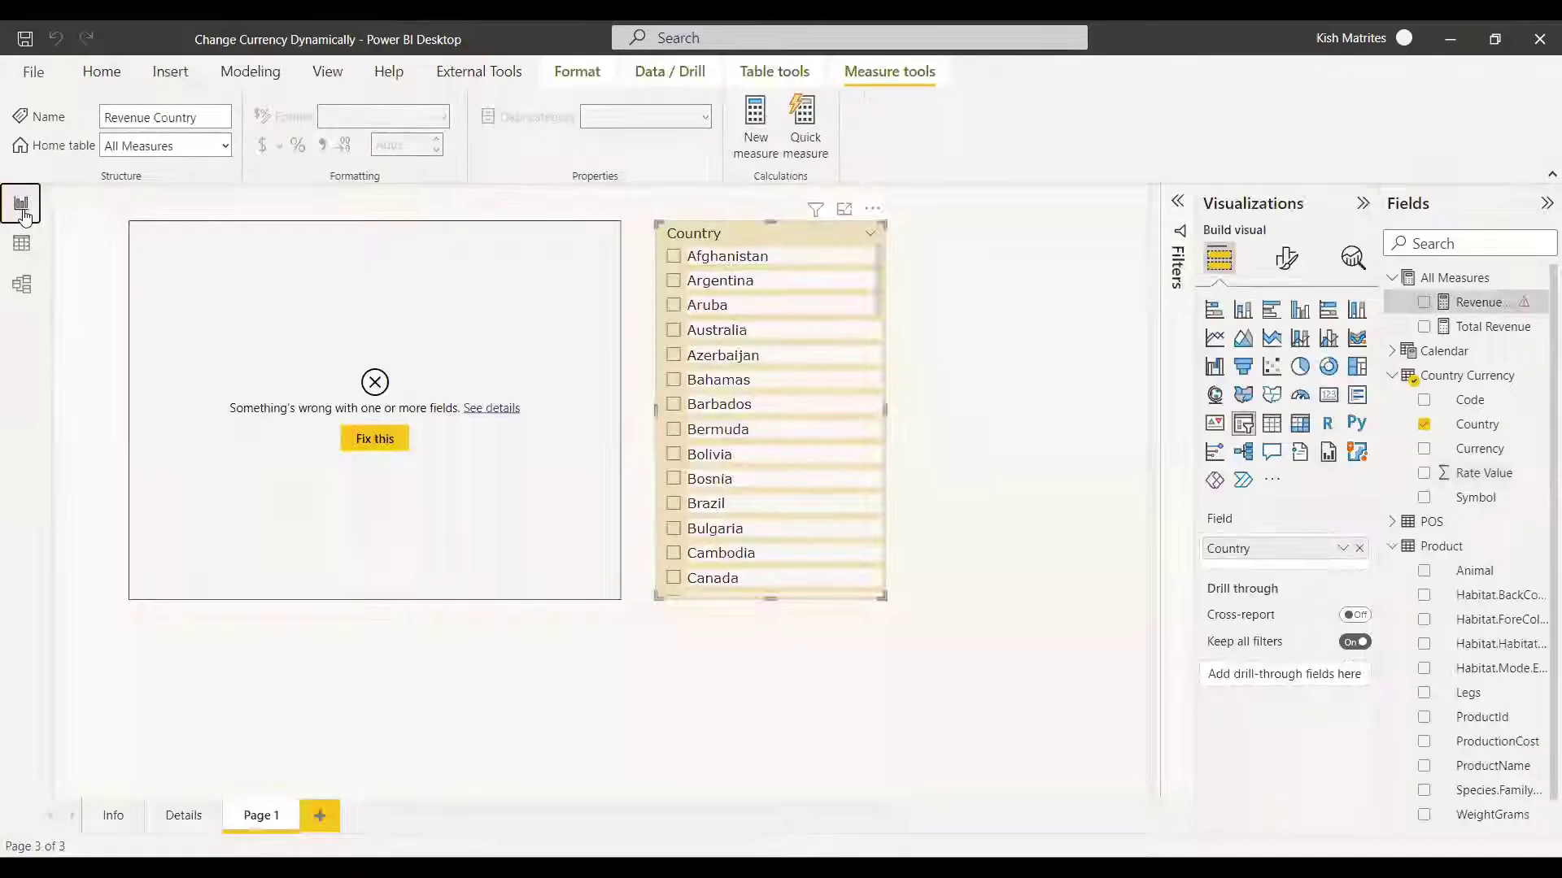
pyautogui.click(1479, 301)
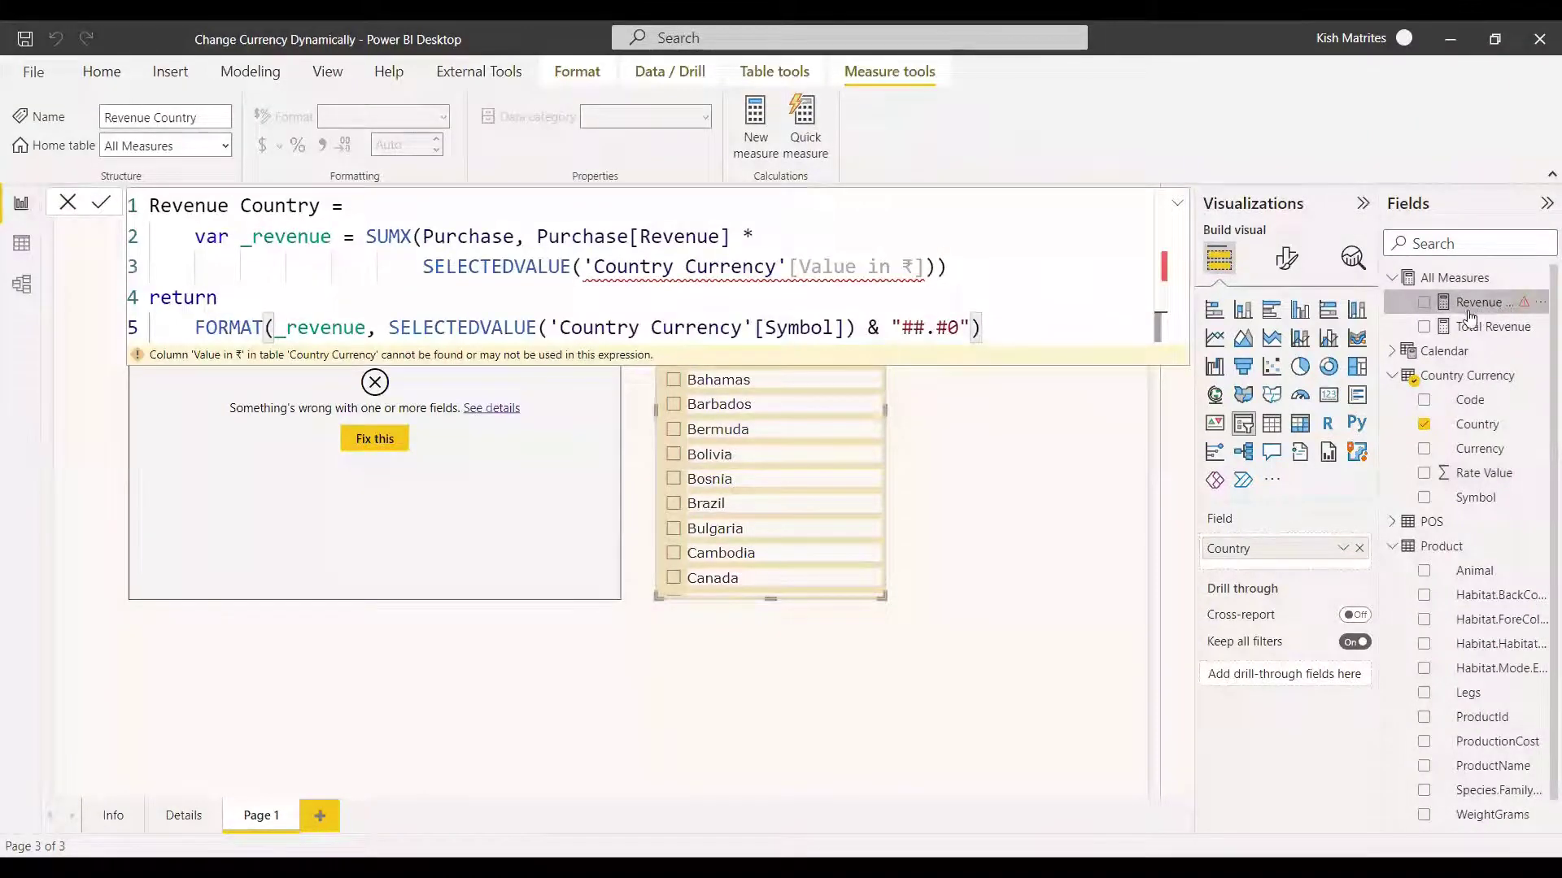
pyautogui.moveTo(584, 267); pyautogui.dragTo(966, 261)
pyautogui.write("'Country Currency'[Rate Value]))")
pyautogui.press('Return')
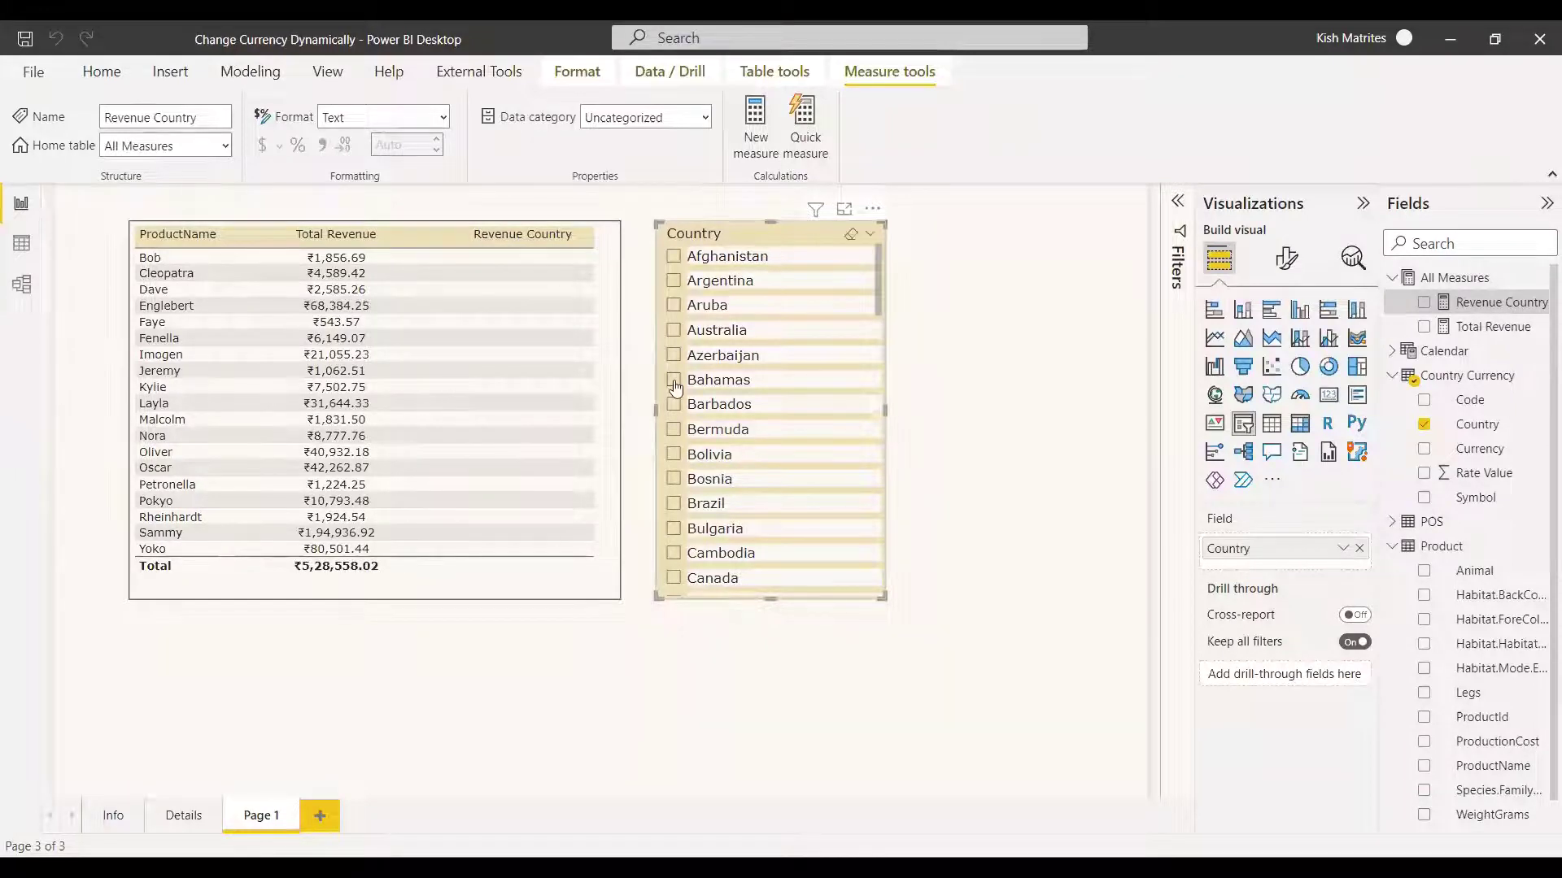
# Test the Revenue Country column by selecting Brazil, Australia, Canada and Afghanistan one after another in the Country slicer.
pyautogui.click(673, 506)
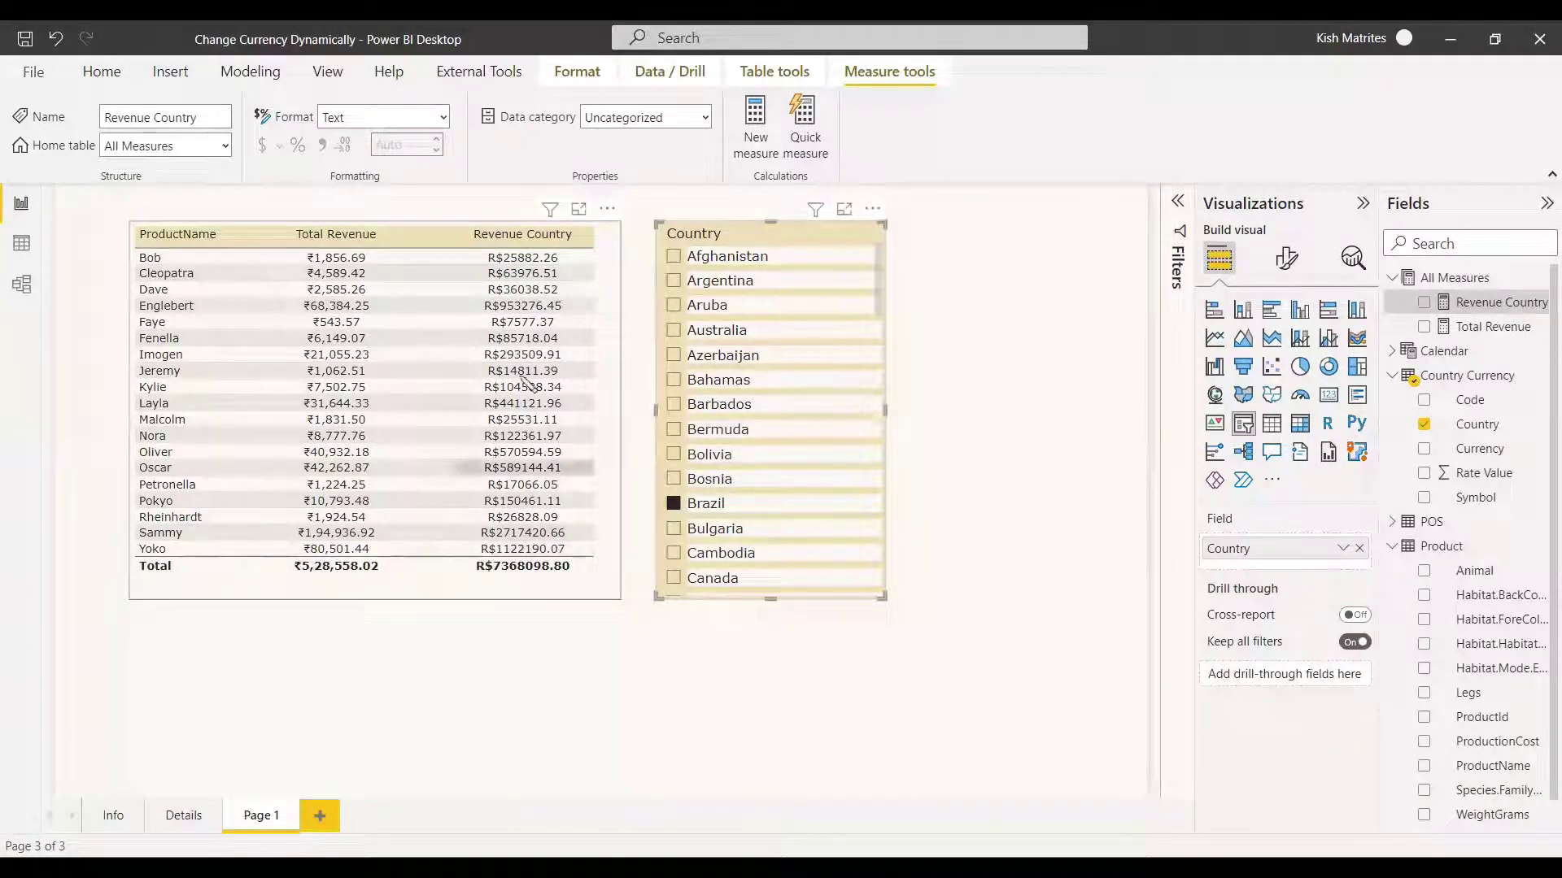
pyautogui.click(673, 330)
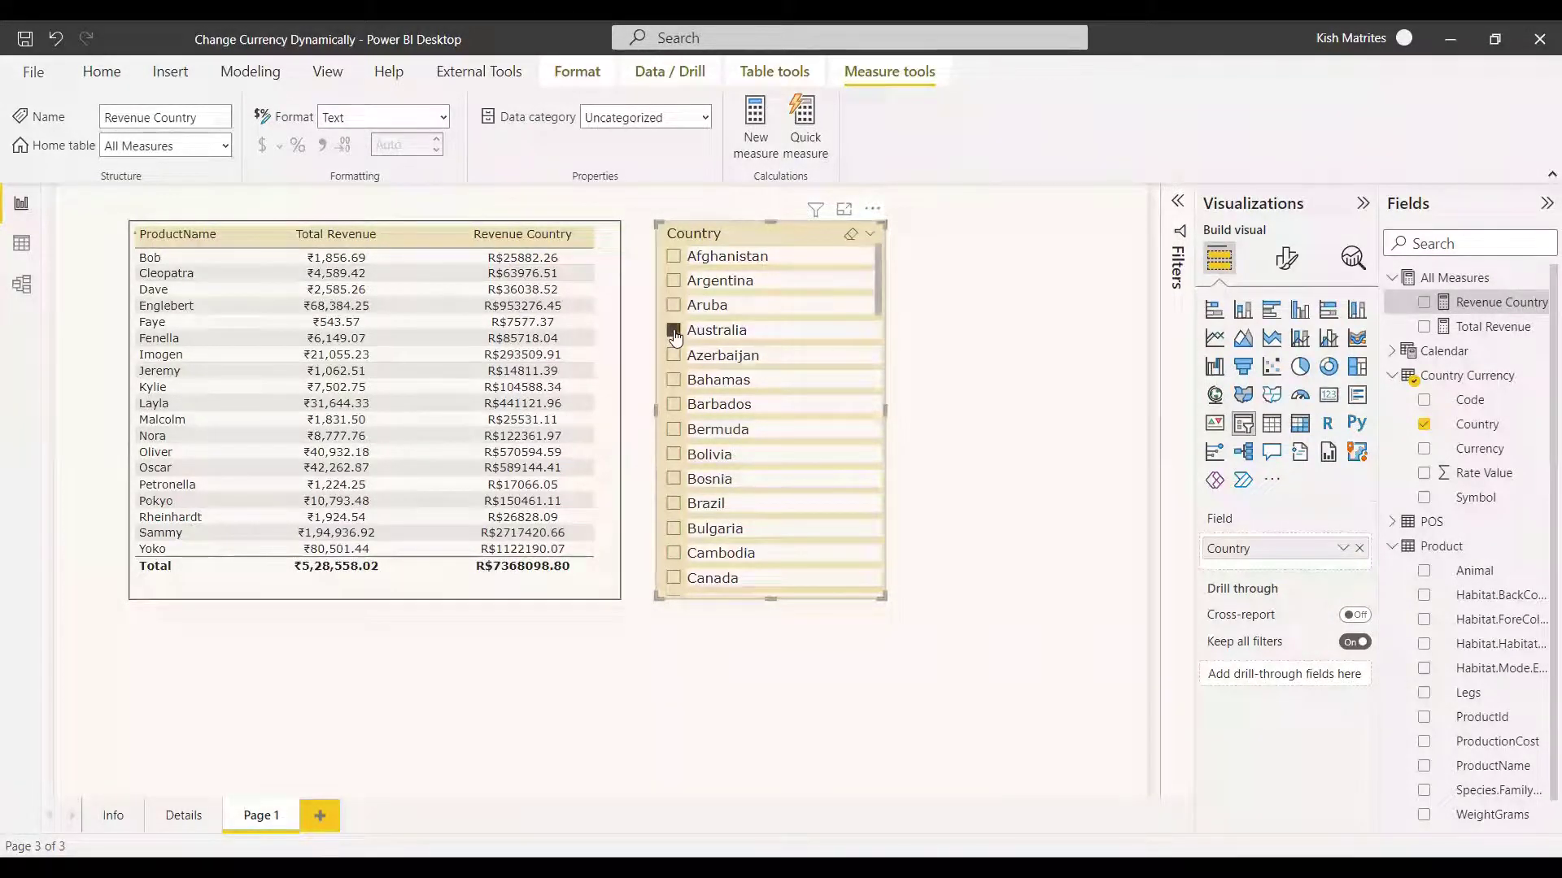
pyautogui.click(674, 577)
pyautogui.click(673, 259)
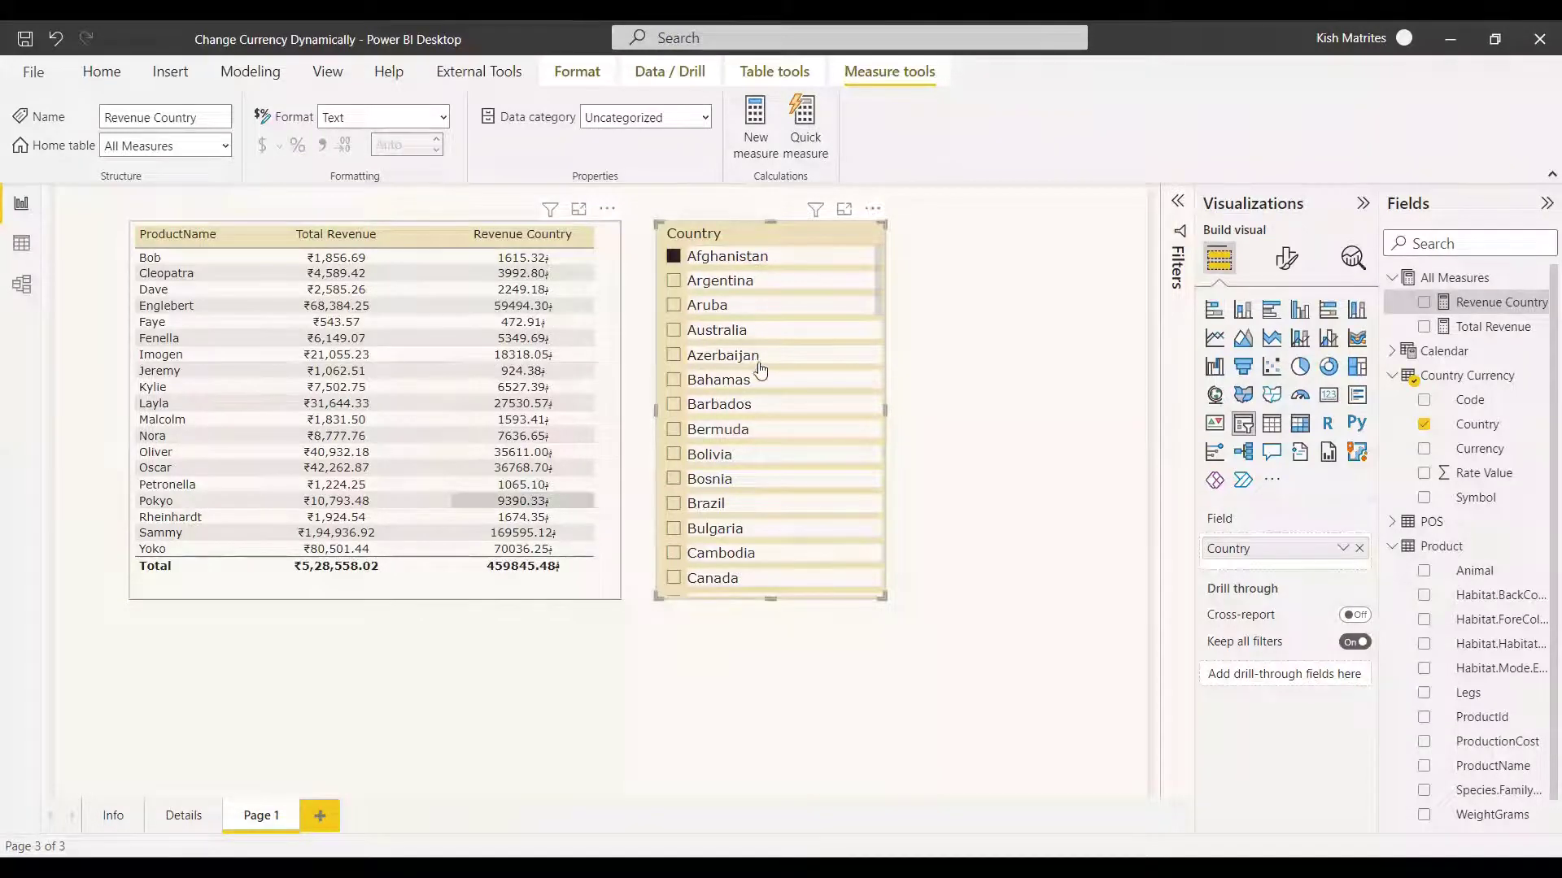
pyautogui.scroll(-1, 813, 392)
pyautogui.scroll(1, 826, 396)
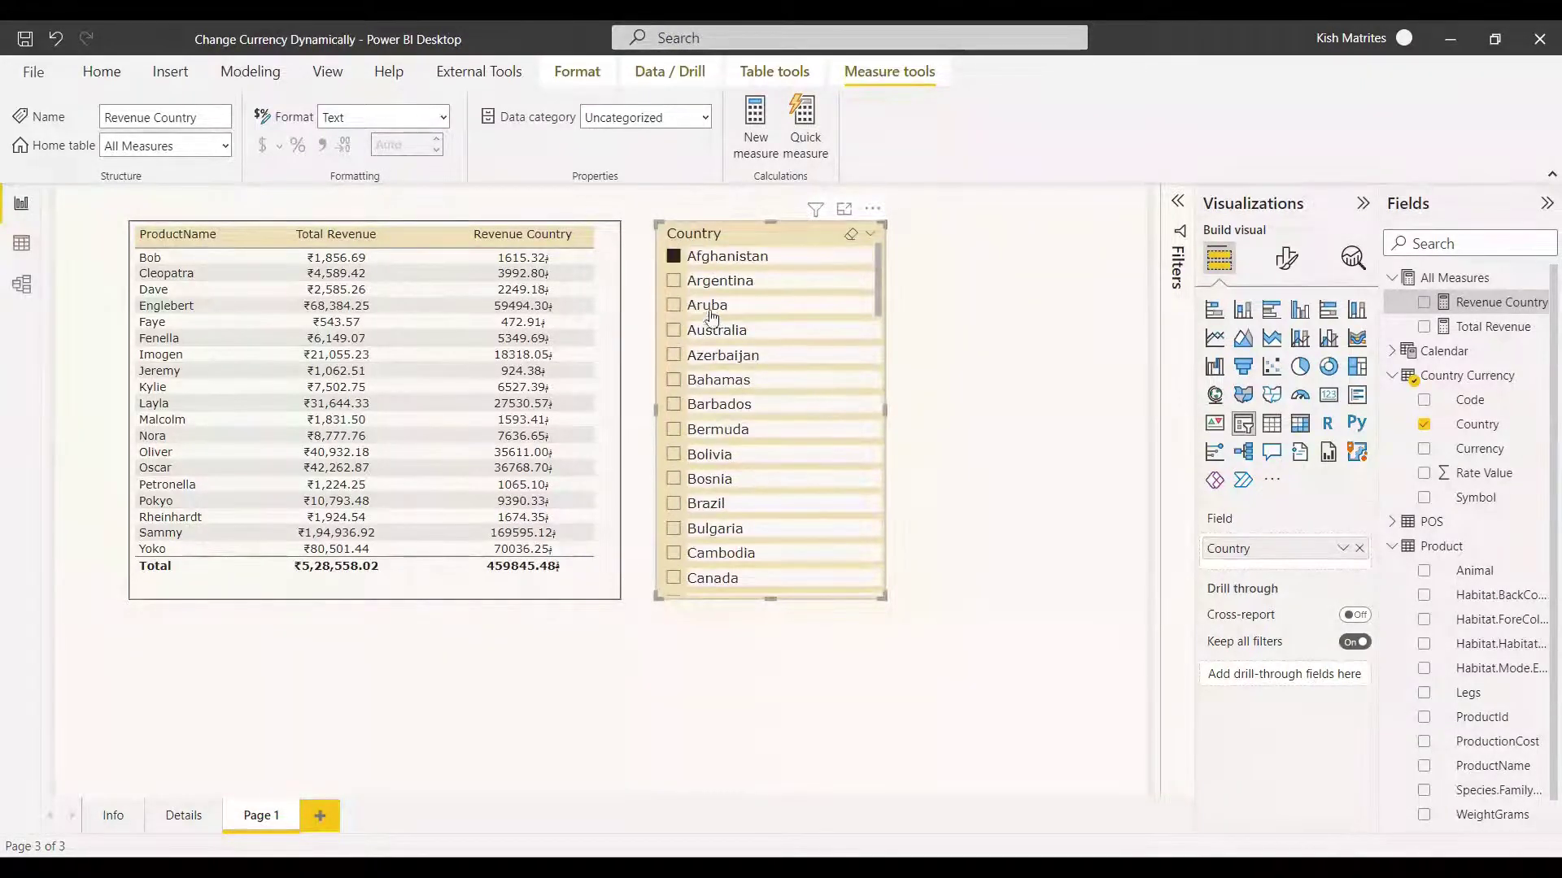
# Check the converted revenue for Argentina, The European Union* and The United States in the Country slicer, and clear the selection.
pyautogui.click(675, 282)
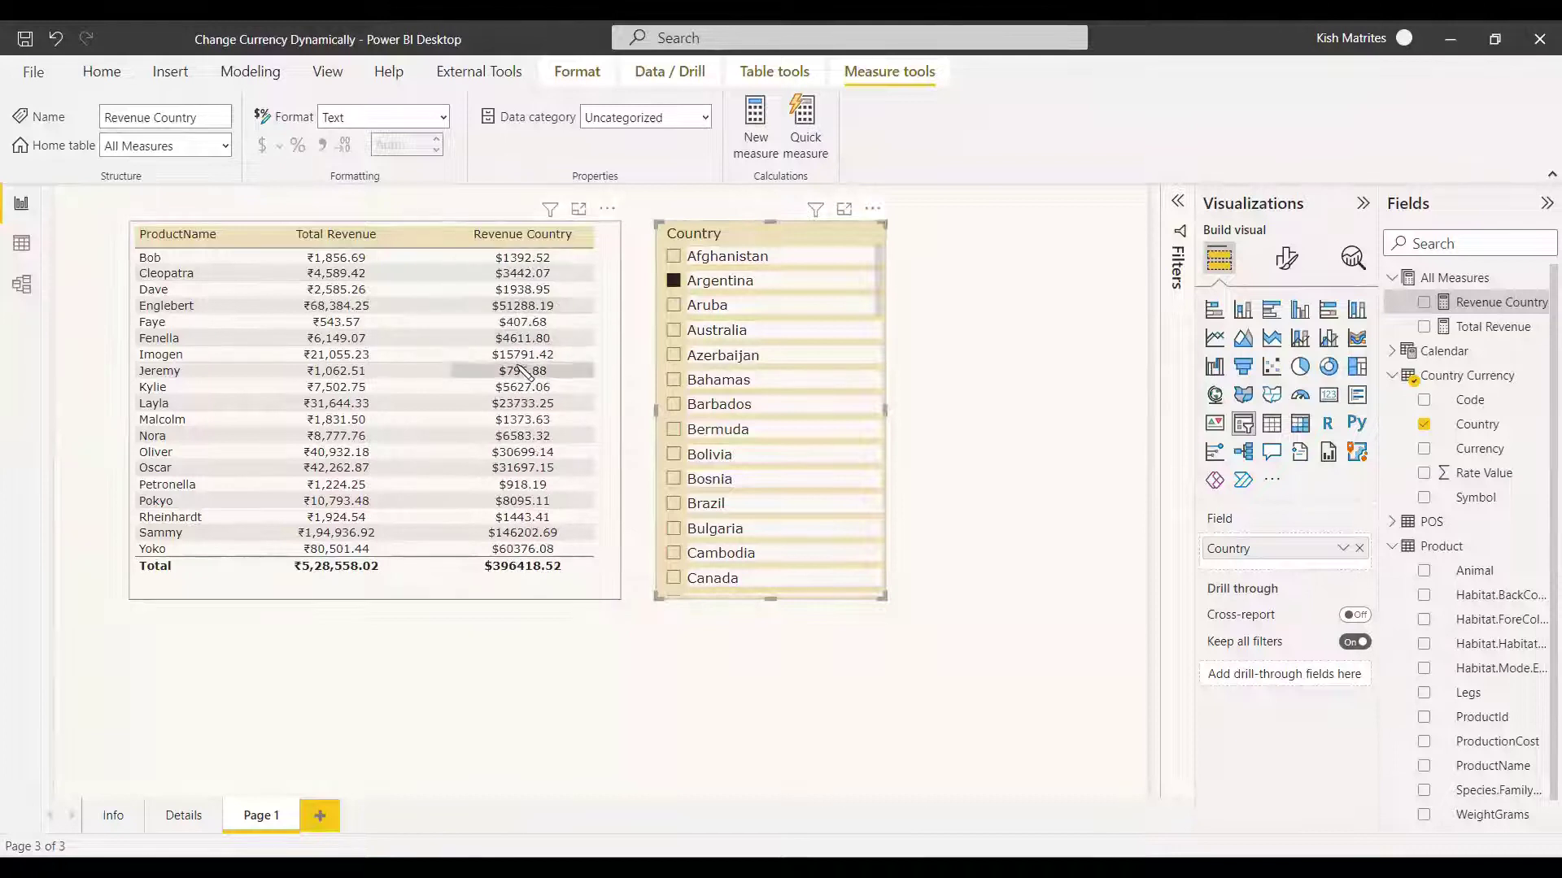
pyautogui.scroll(-15, 847, 481)
pyautogui.scroll(-4, 848, 486)
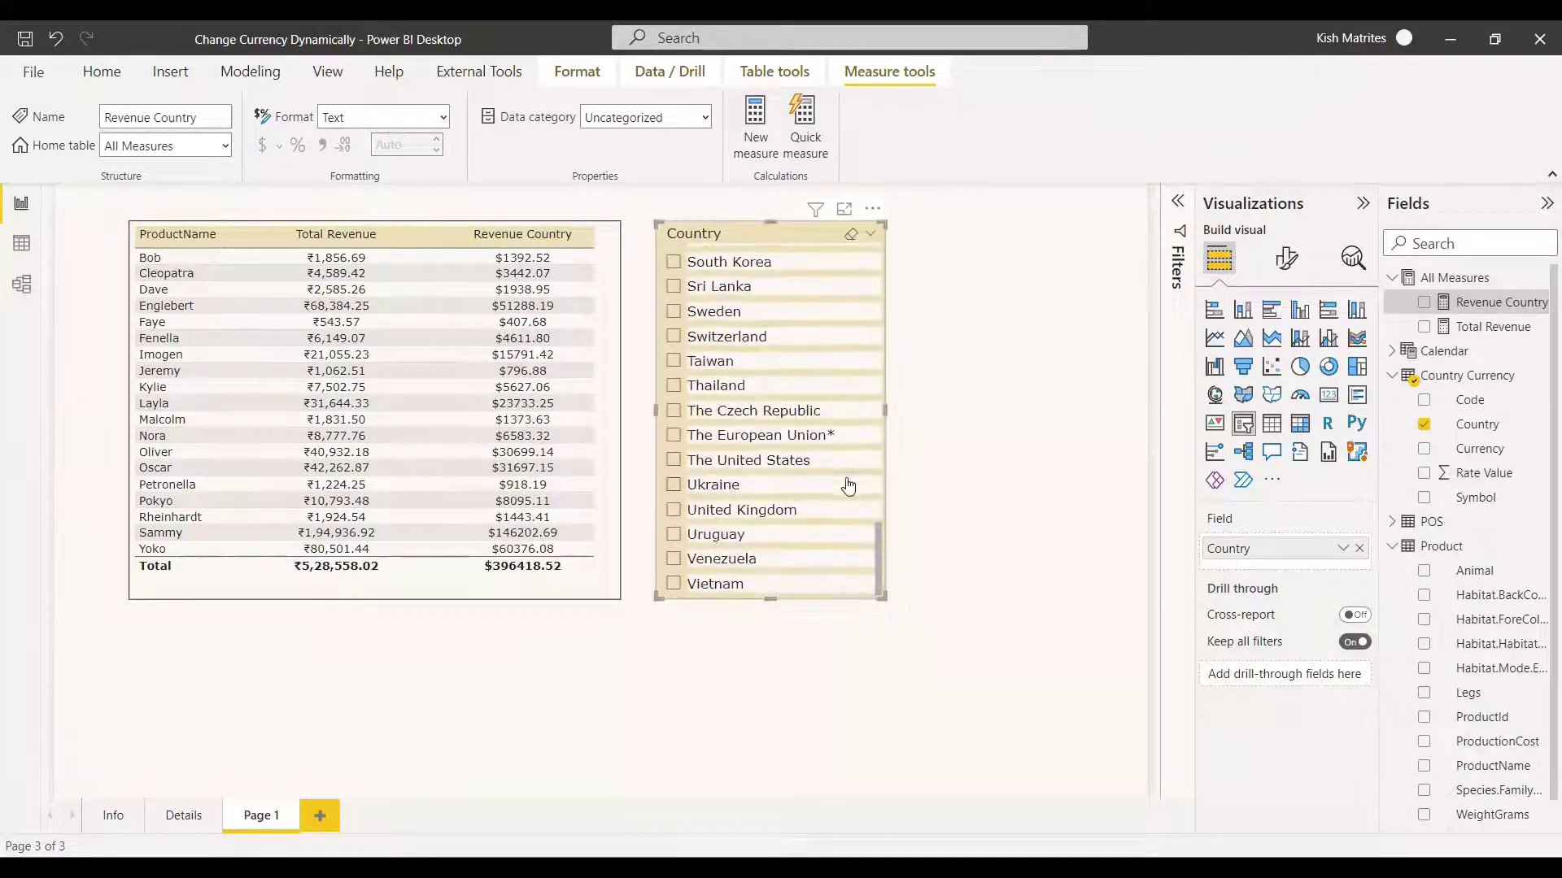
pyautogui.click(674, 436)
pyautogui.click(672, 461)
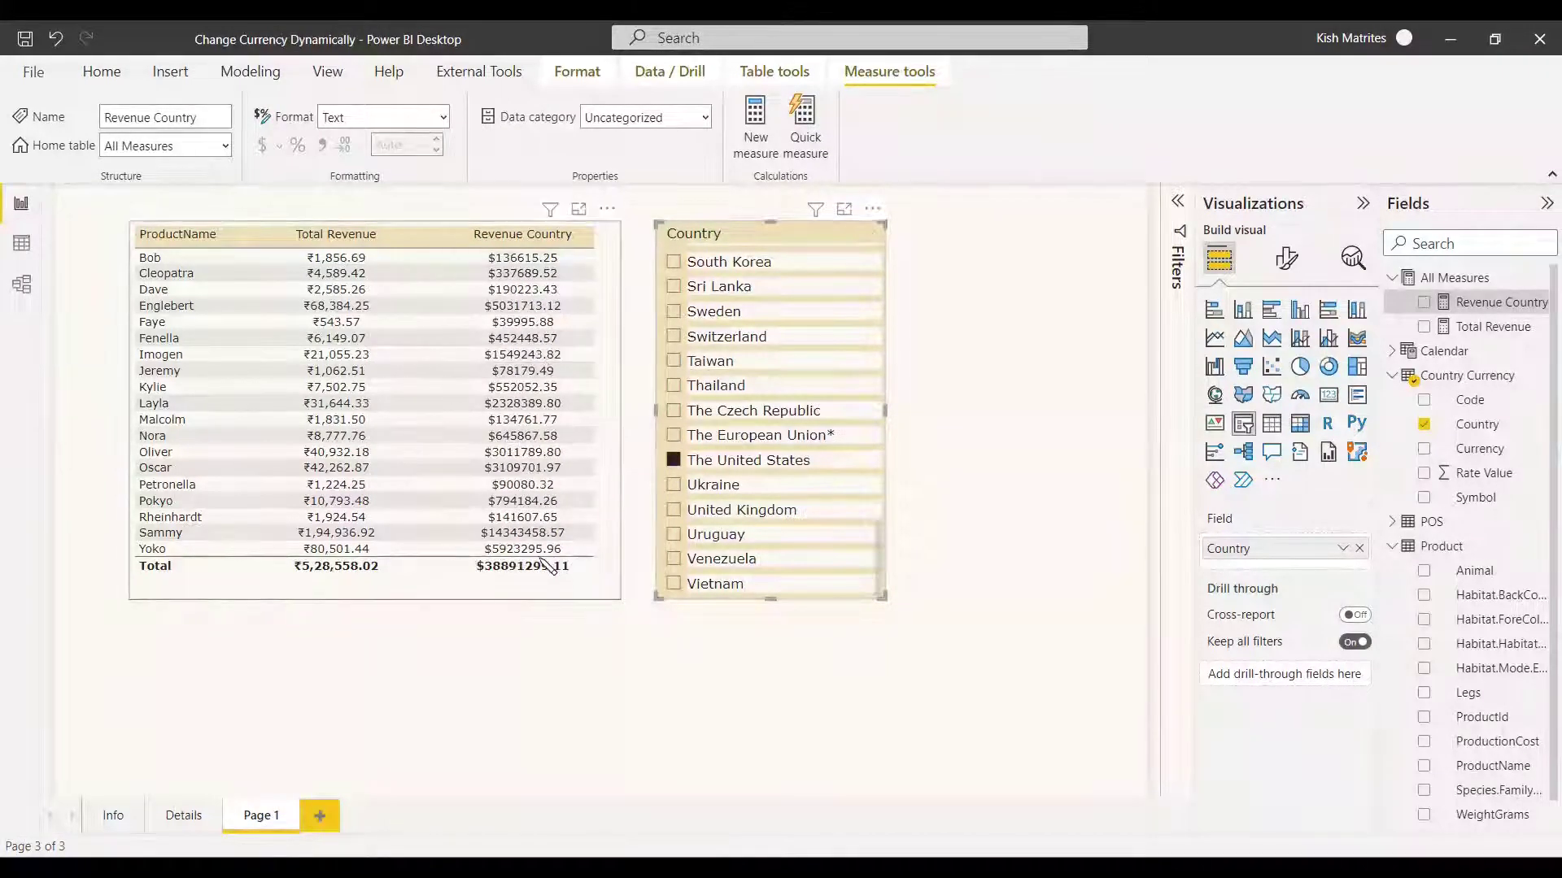
pyautogui.click(673, 462)
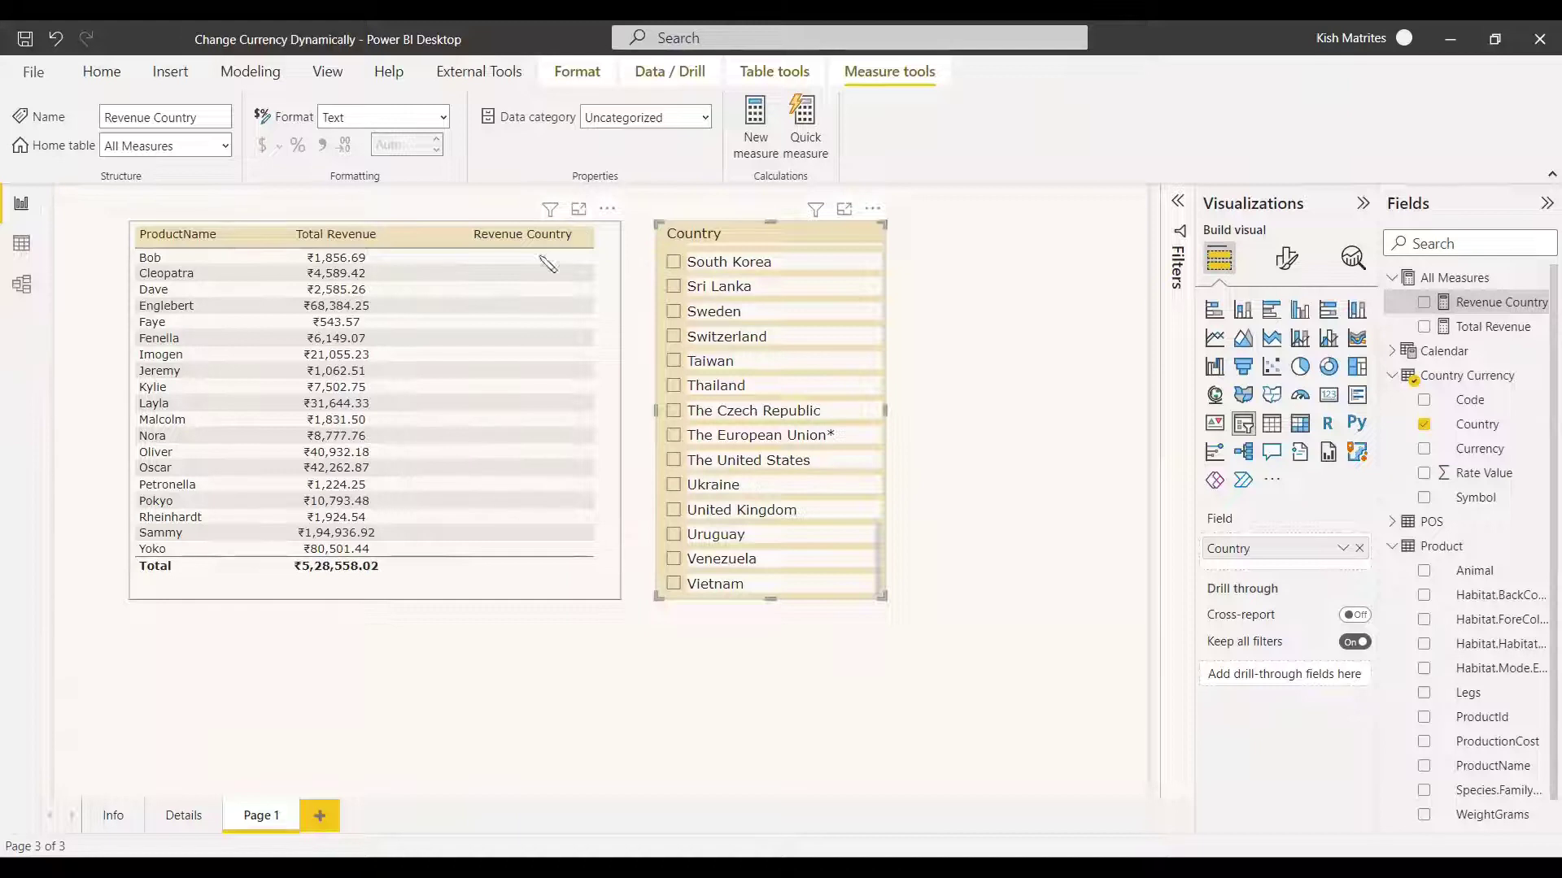
# Add a _rupee variable below _revenue in the Revenue Country measure and start a FORMAT function as its definition.
pyautogui.click(1519, 307)
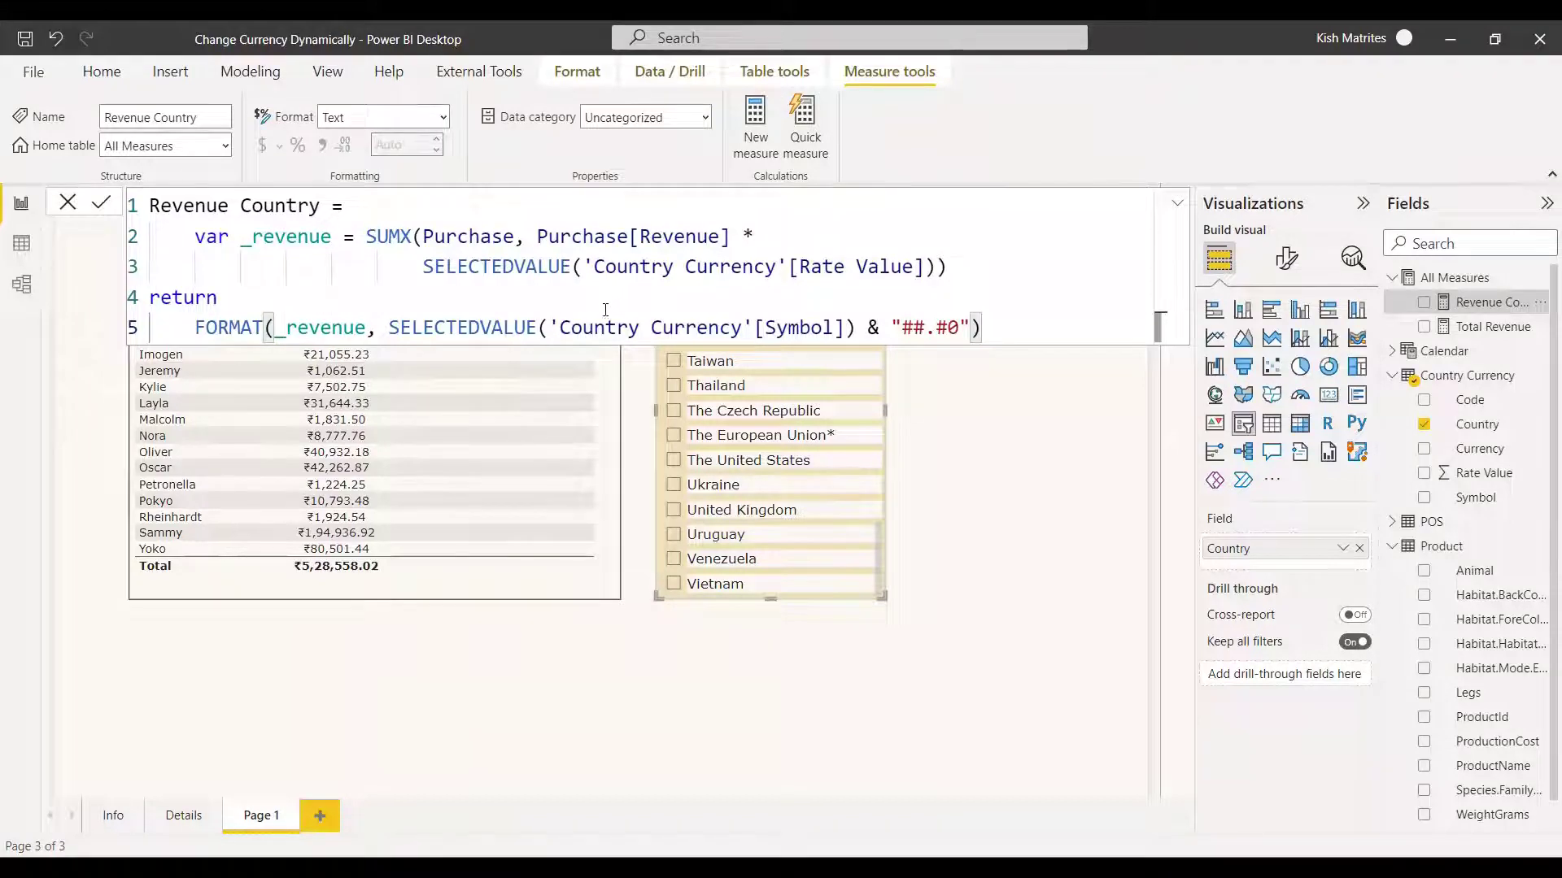
pyautogui.click(1040, 277)
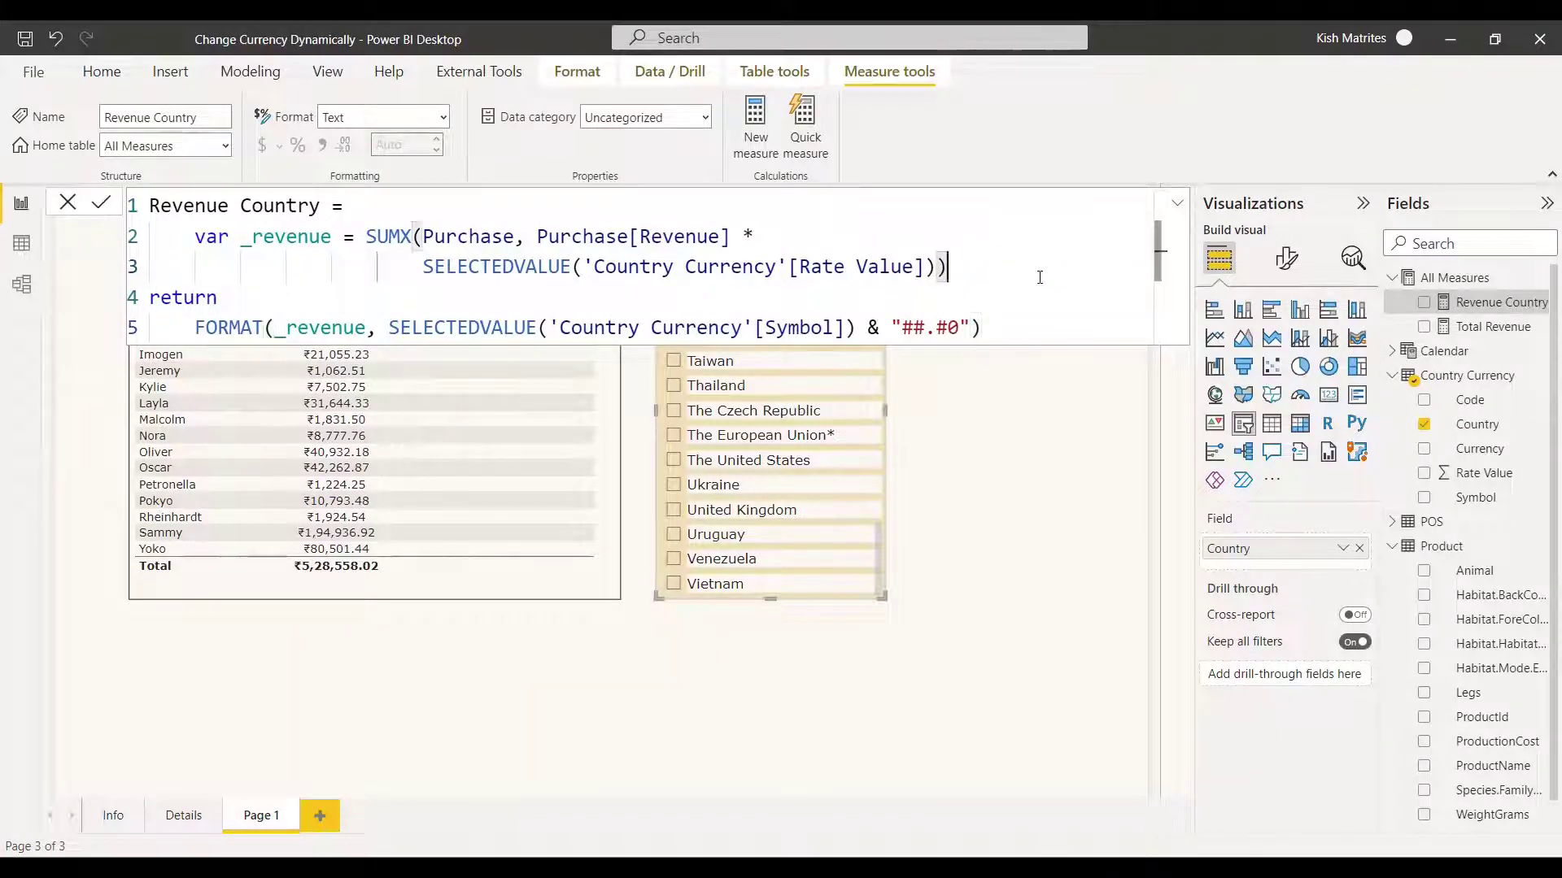
pyautogui.hotkey('shift', 'Return')
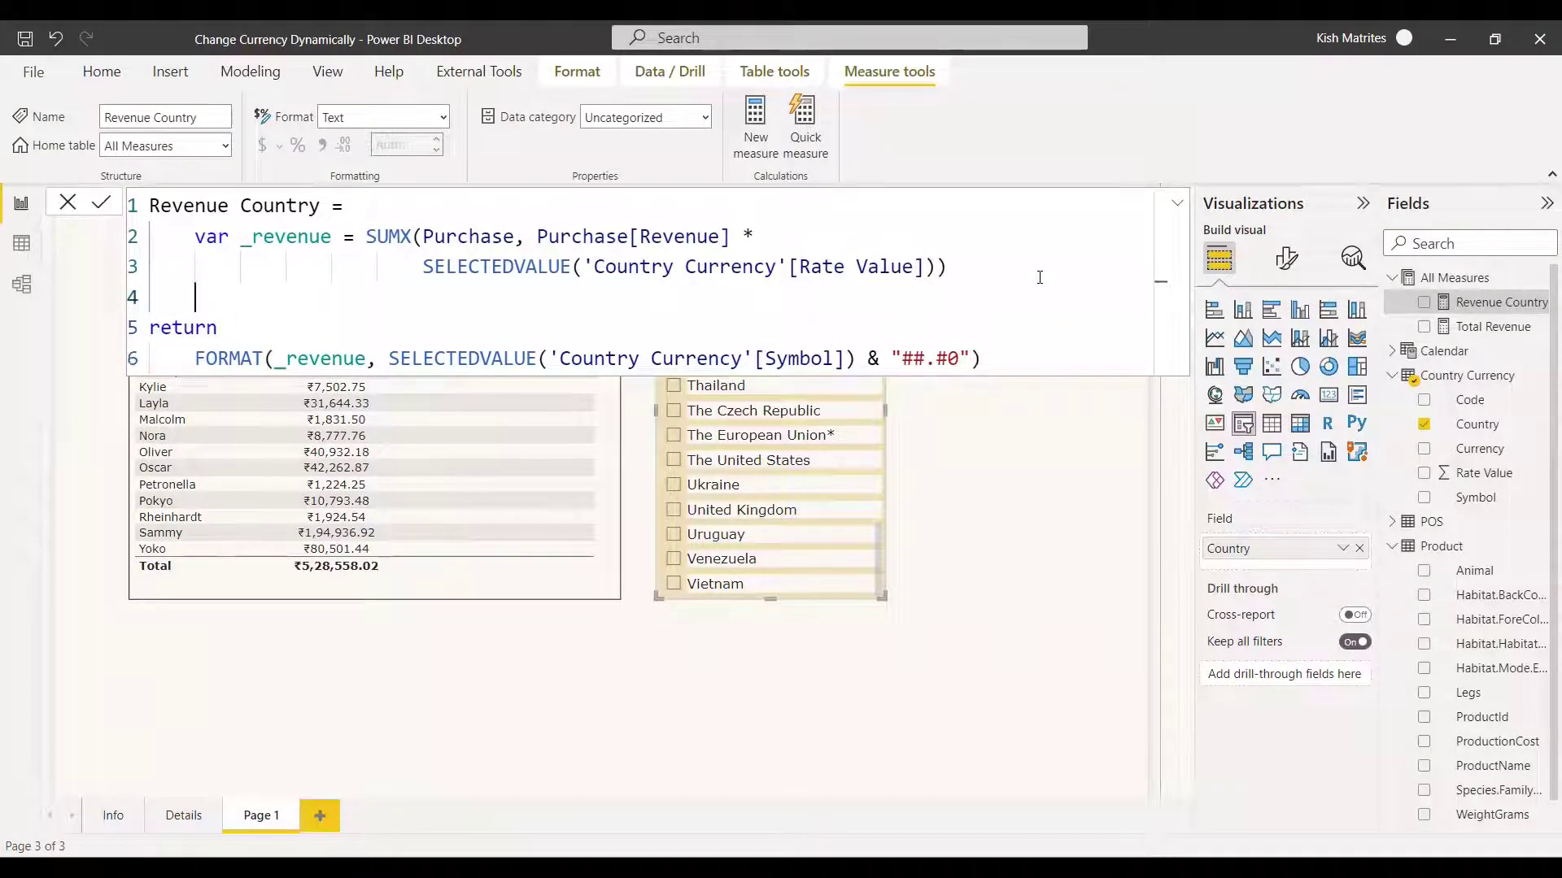
pyautogui.write('var _rupee = For')
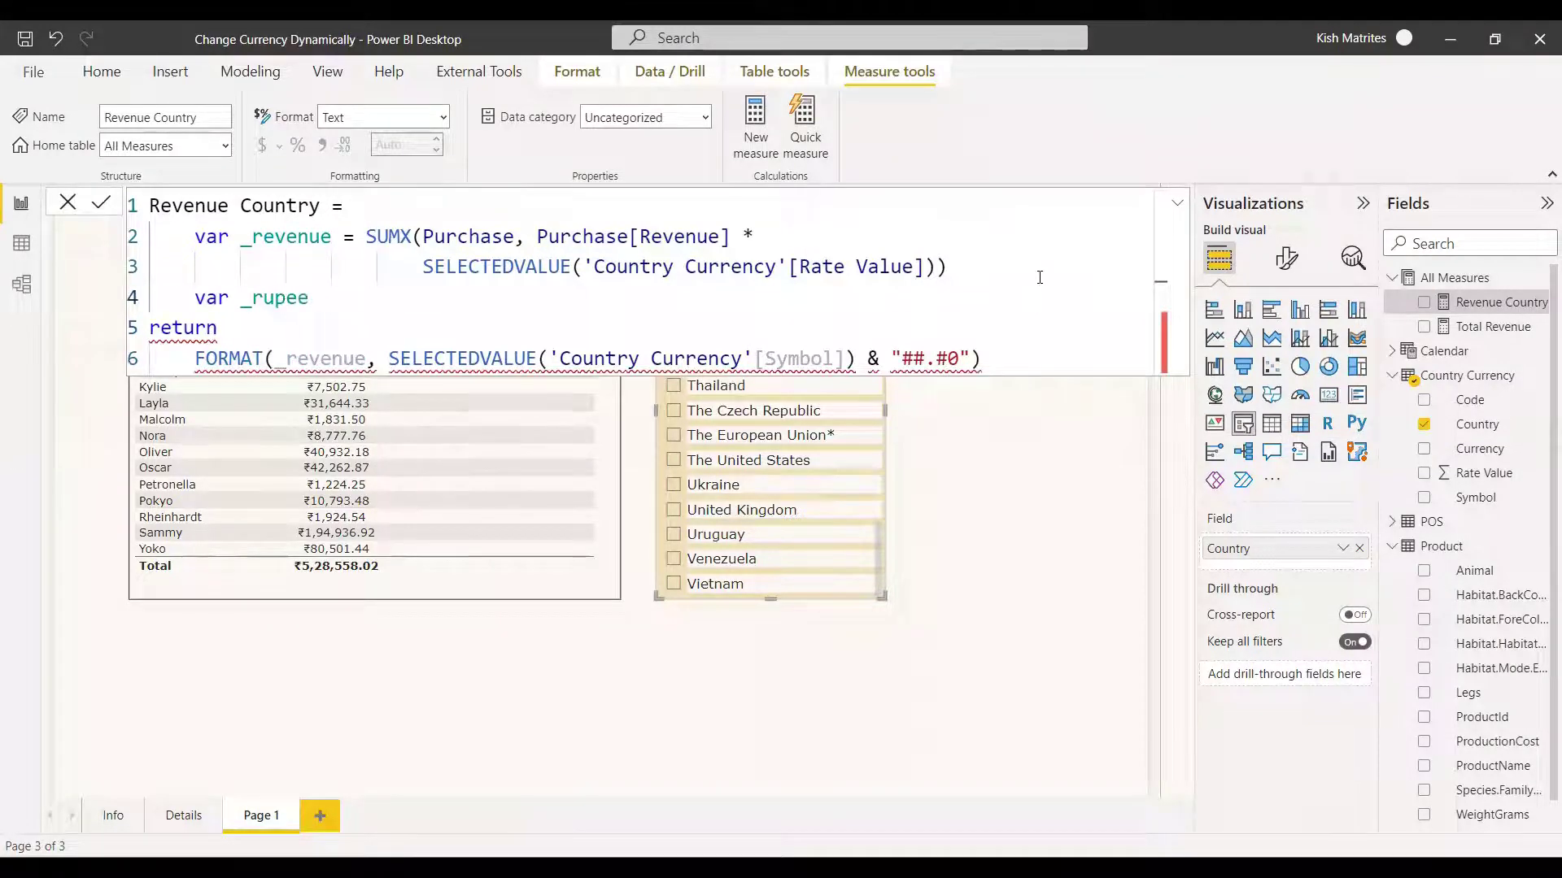
pyautogui.click(521, 327)
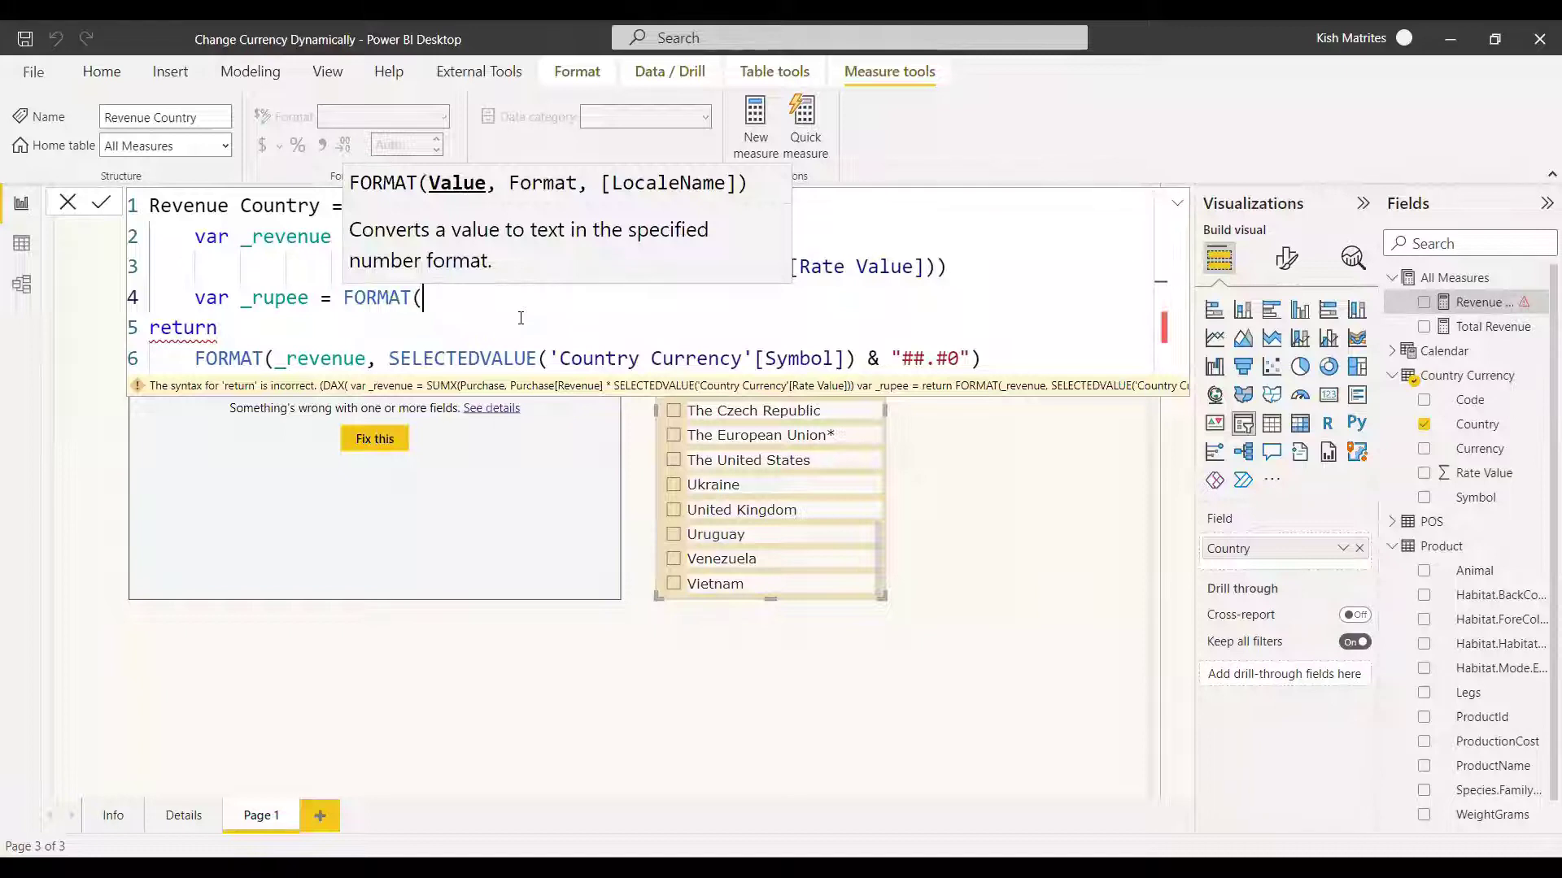
# Enter SUMX(Purchase,Purchase[Revenue]) as the value in the _rupee FORMAT function and start an indented line for its format argument.
pyautogui.write('SUMX(Purchase,')
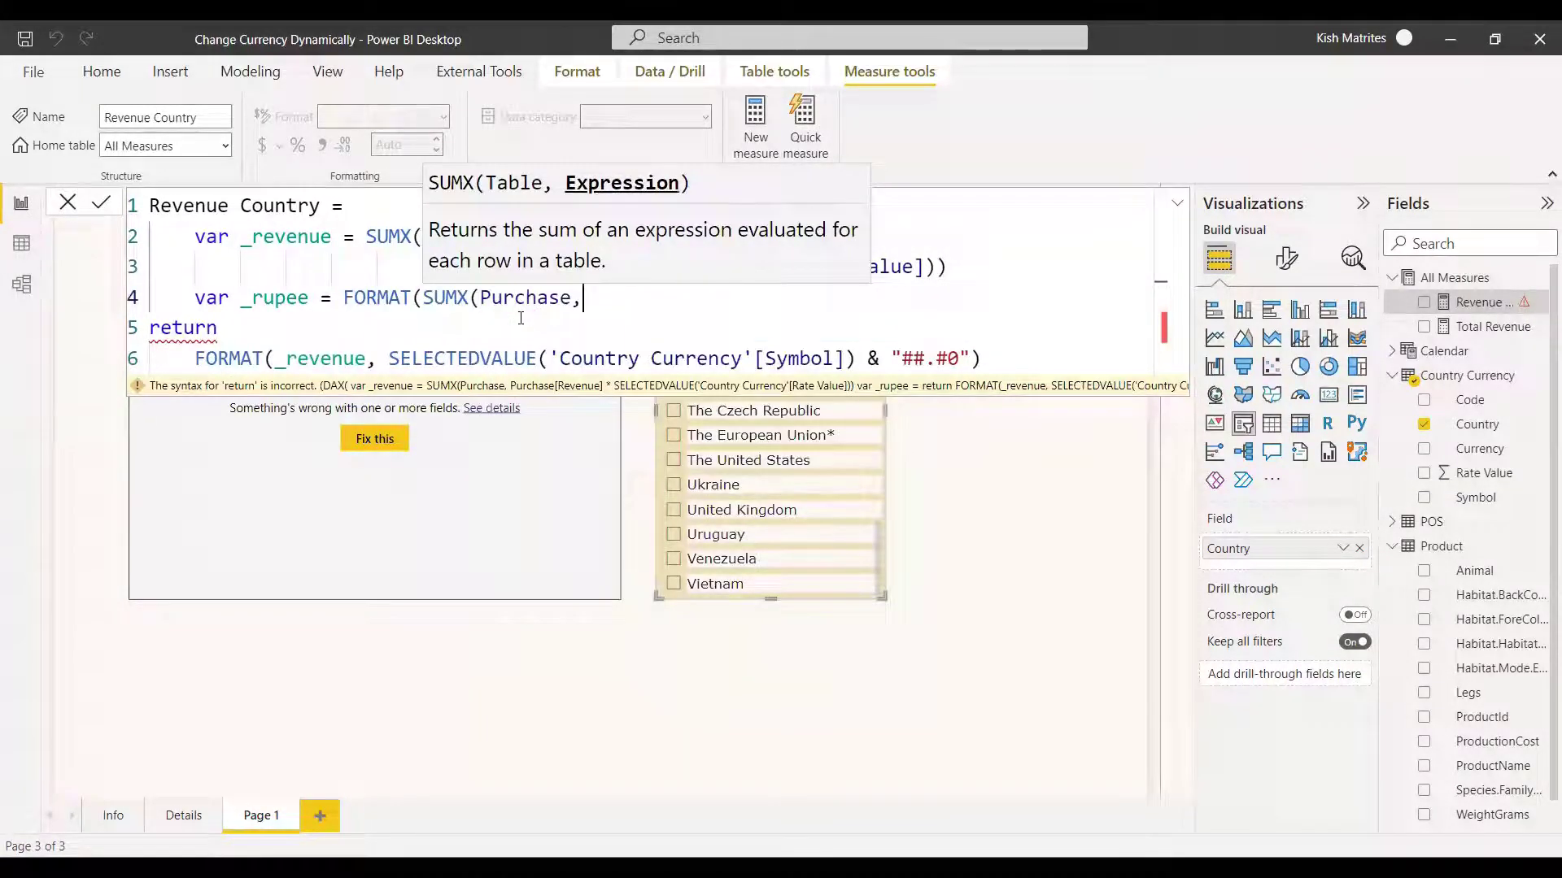
pyautogui.write('Purchase[Revenue],')
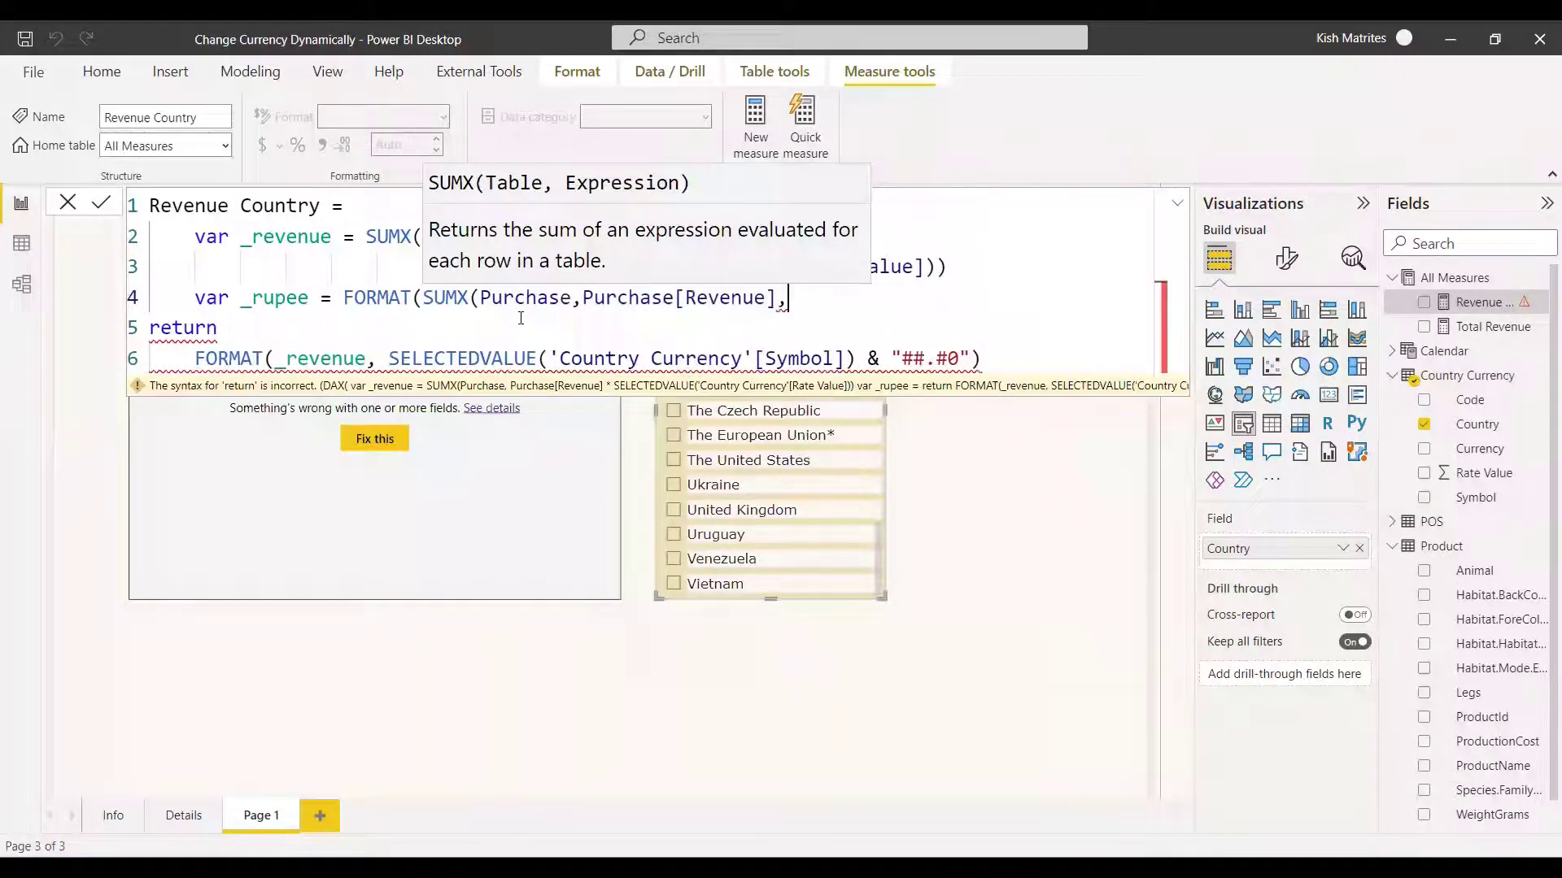
pyautogui.press('BackSpace')
pyautogui.write('),')
pyautogui.press('Return')
pyautogui.press('Tab')
pyautogui.press('Tab')
pyautogui.press('Tab')
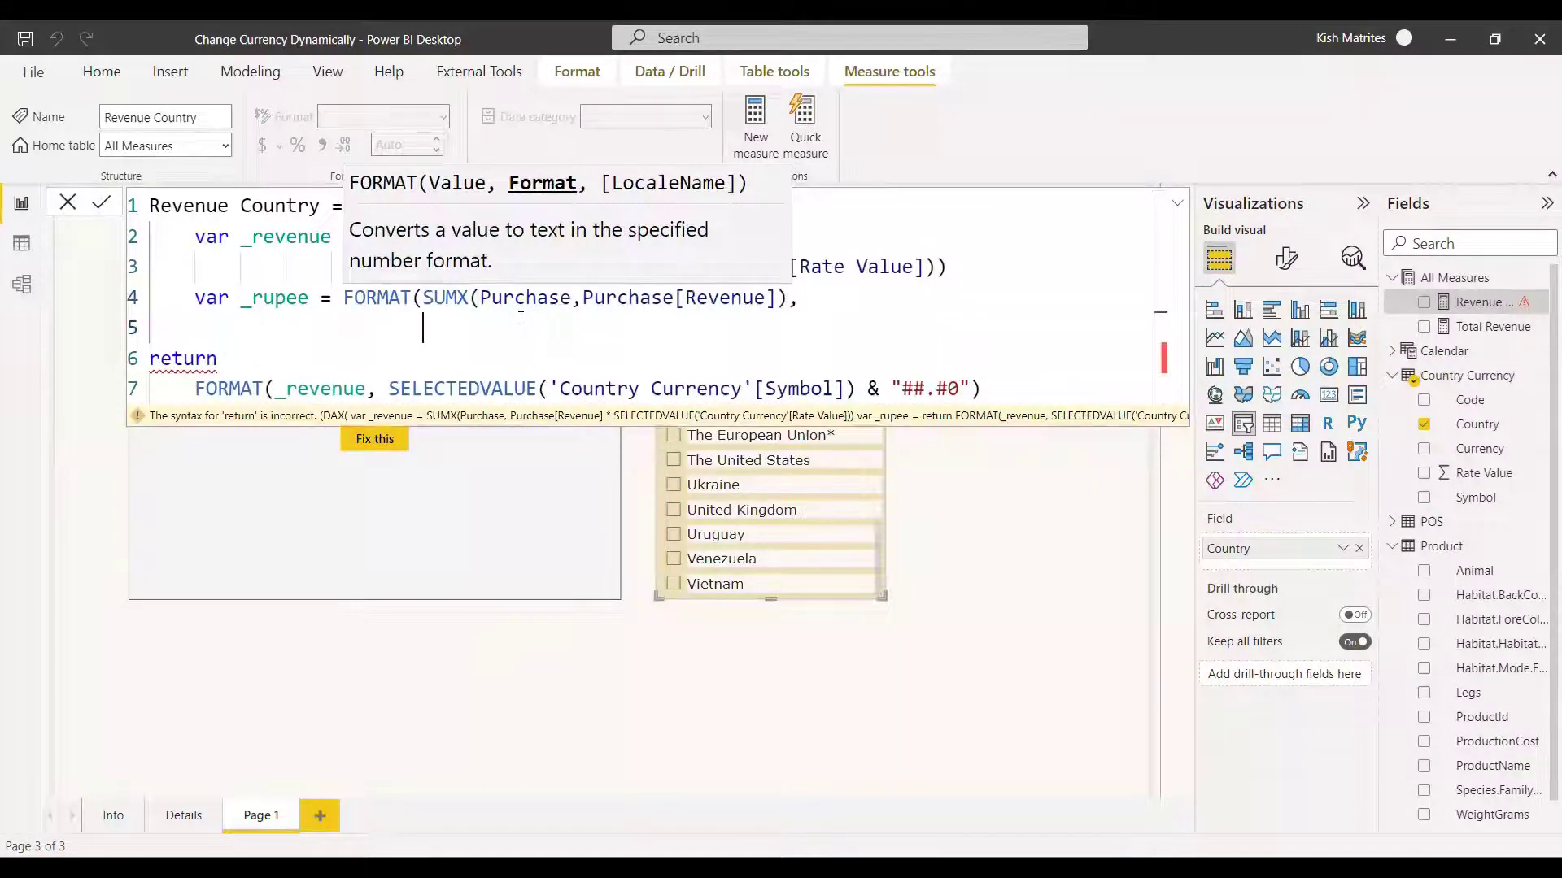
# Complete the _rupee FORMAT function with "₹##.#0" as the format string.
pyautogui.write('"')
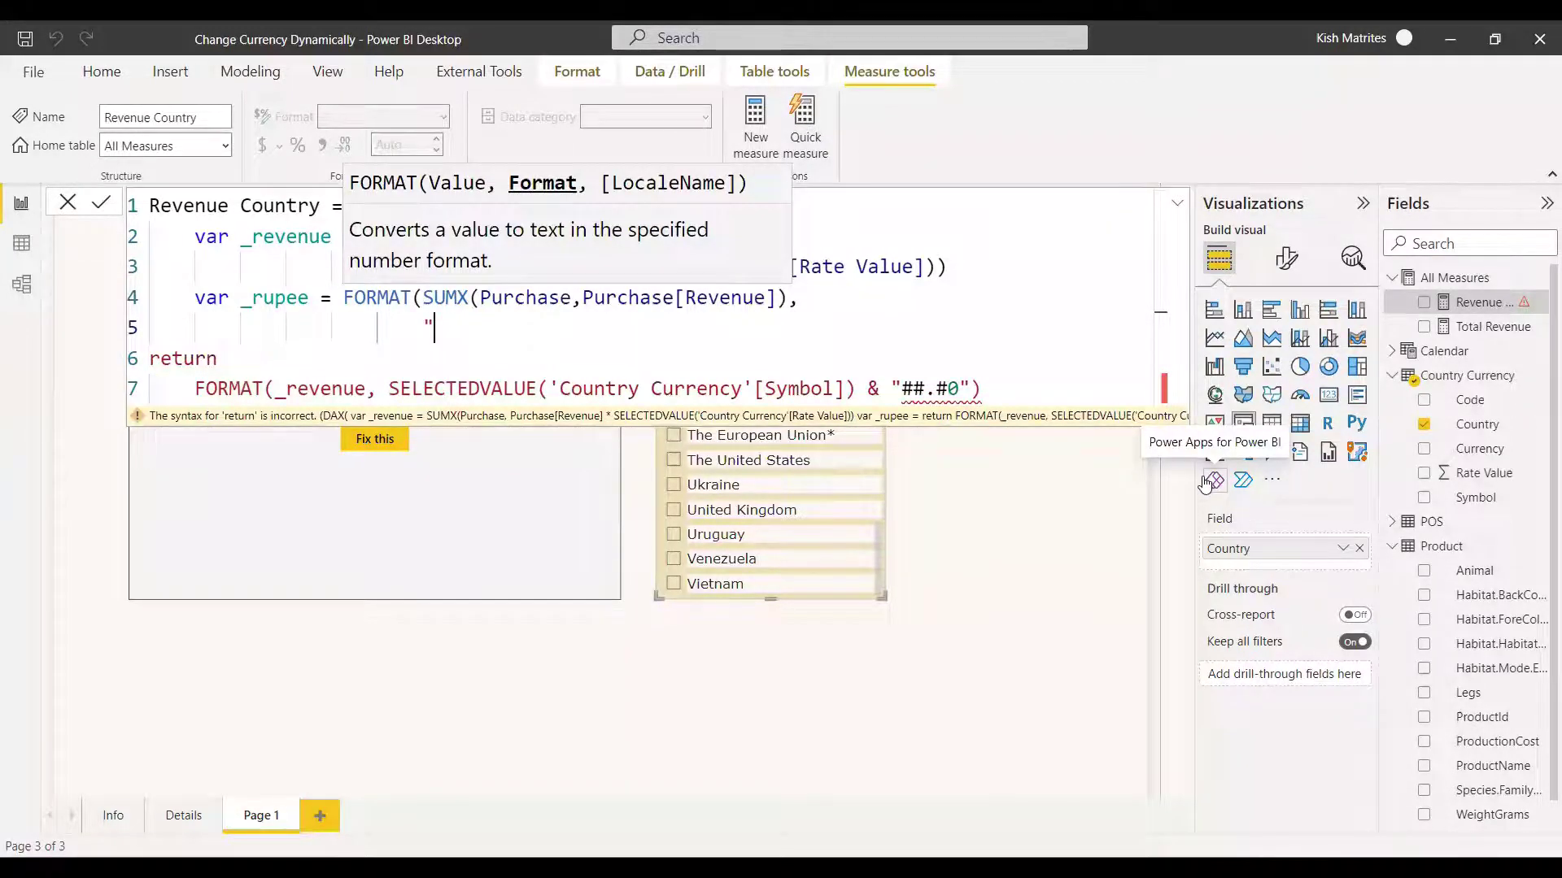
pyautogui.write('r₹')
pyautogui.press('BackSpace')
pyautogui.click(475, 328)
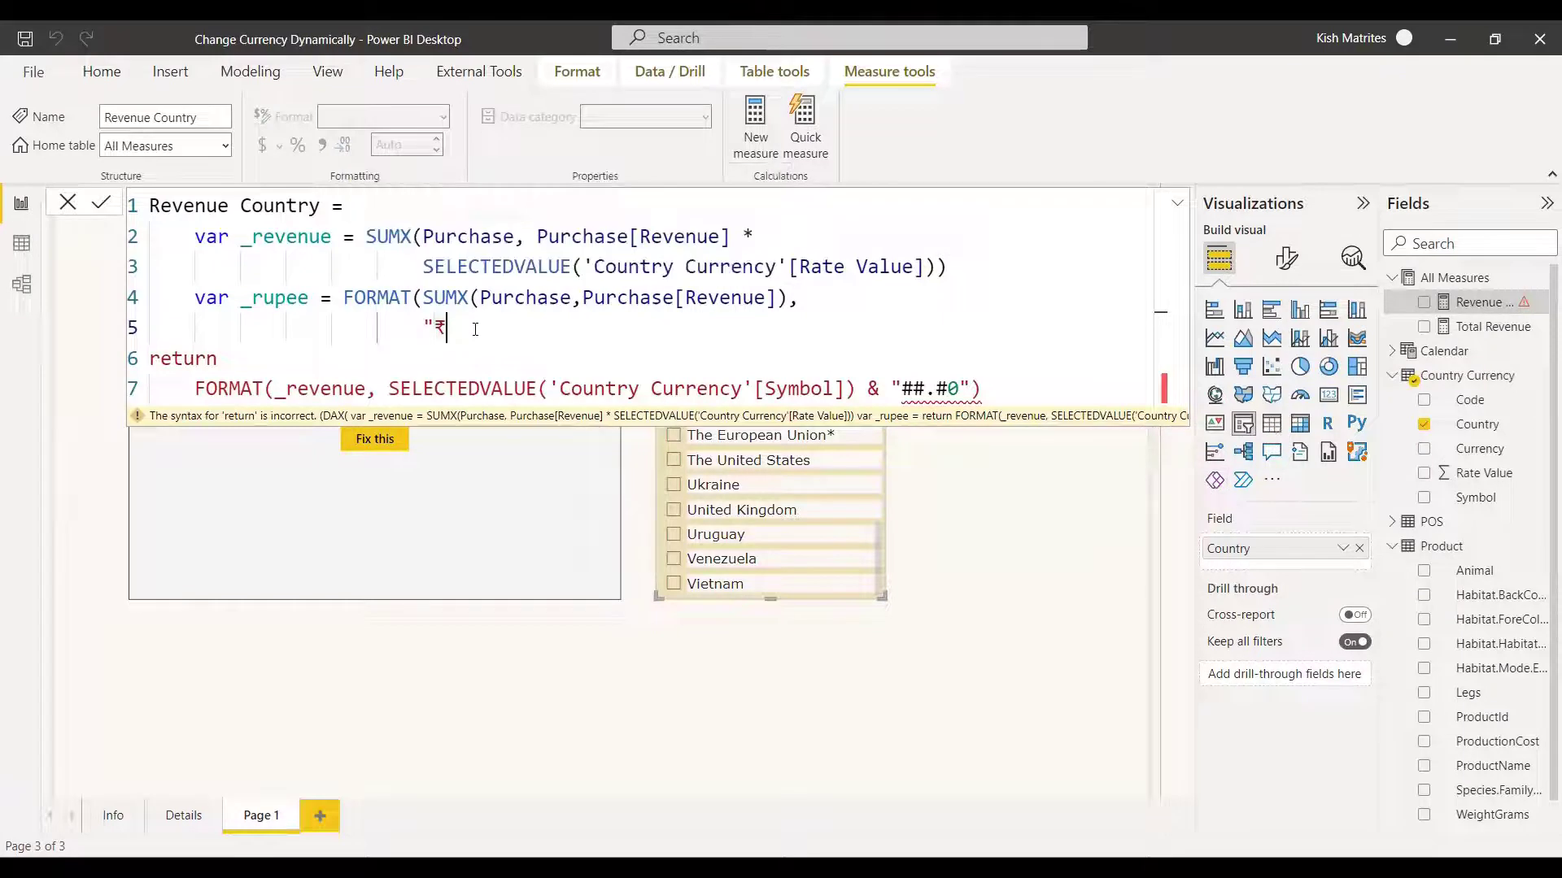
pyautogui.write('#')
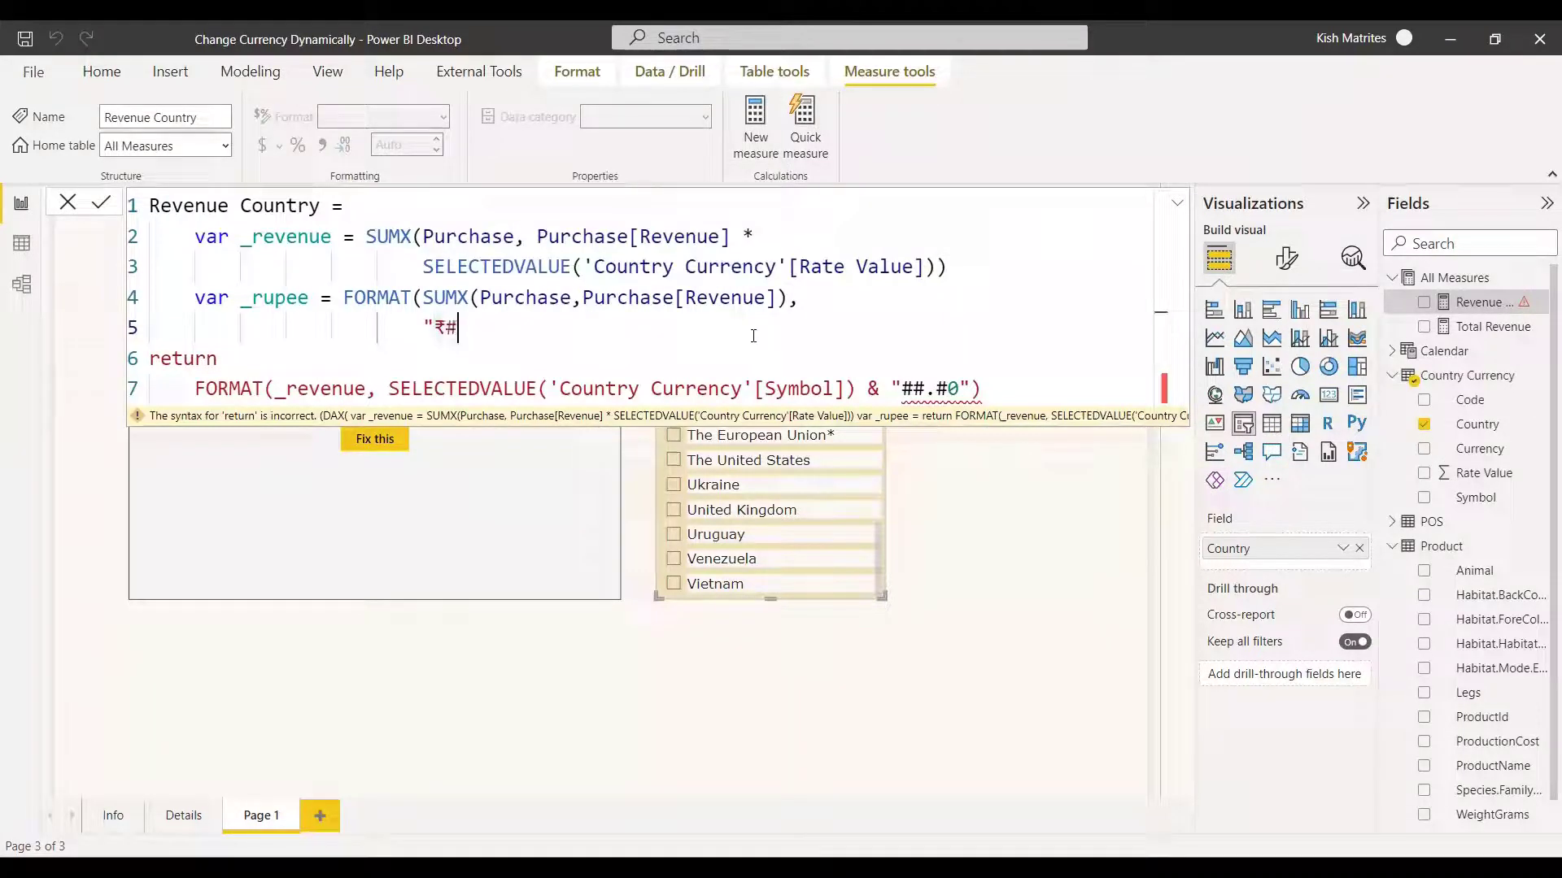
pyautogui.write('#.#0")')
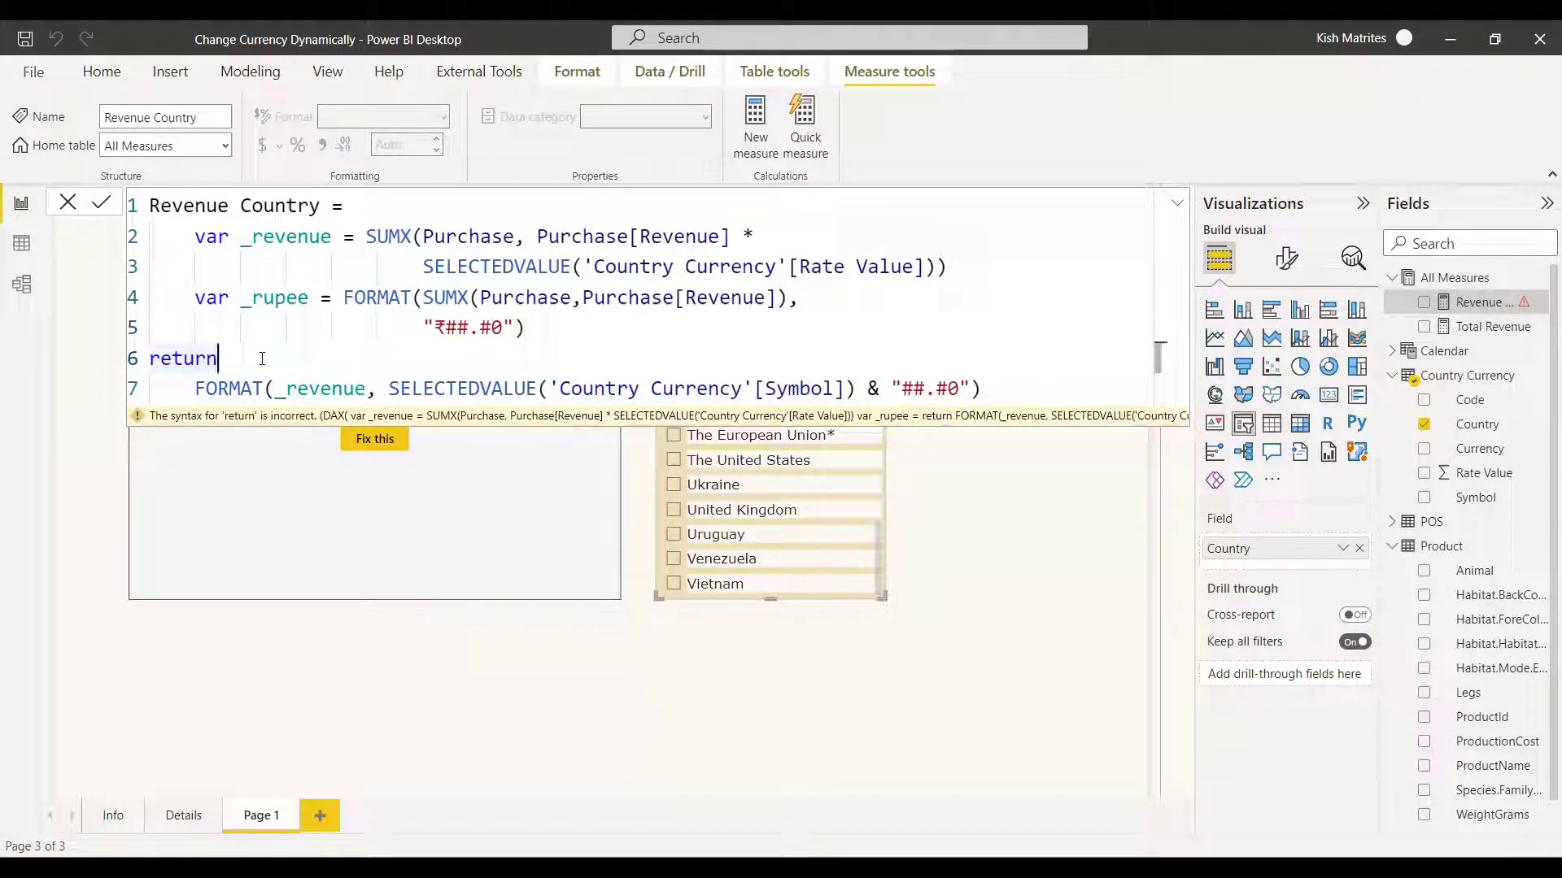
# Wrap the Revenue Country return expression in IF(ISBLANK(SELECTEDVALUE('Country Currency'[Country])), _rupee, …), with the existing FORMAT as the false result, and commit the measure.
pyautogui.press('Return')
pyautogui.write('IF')
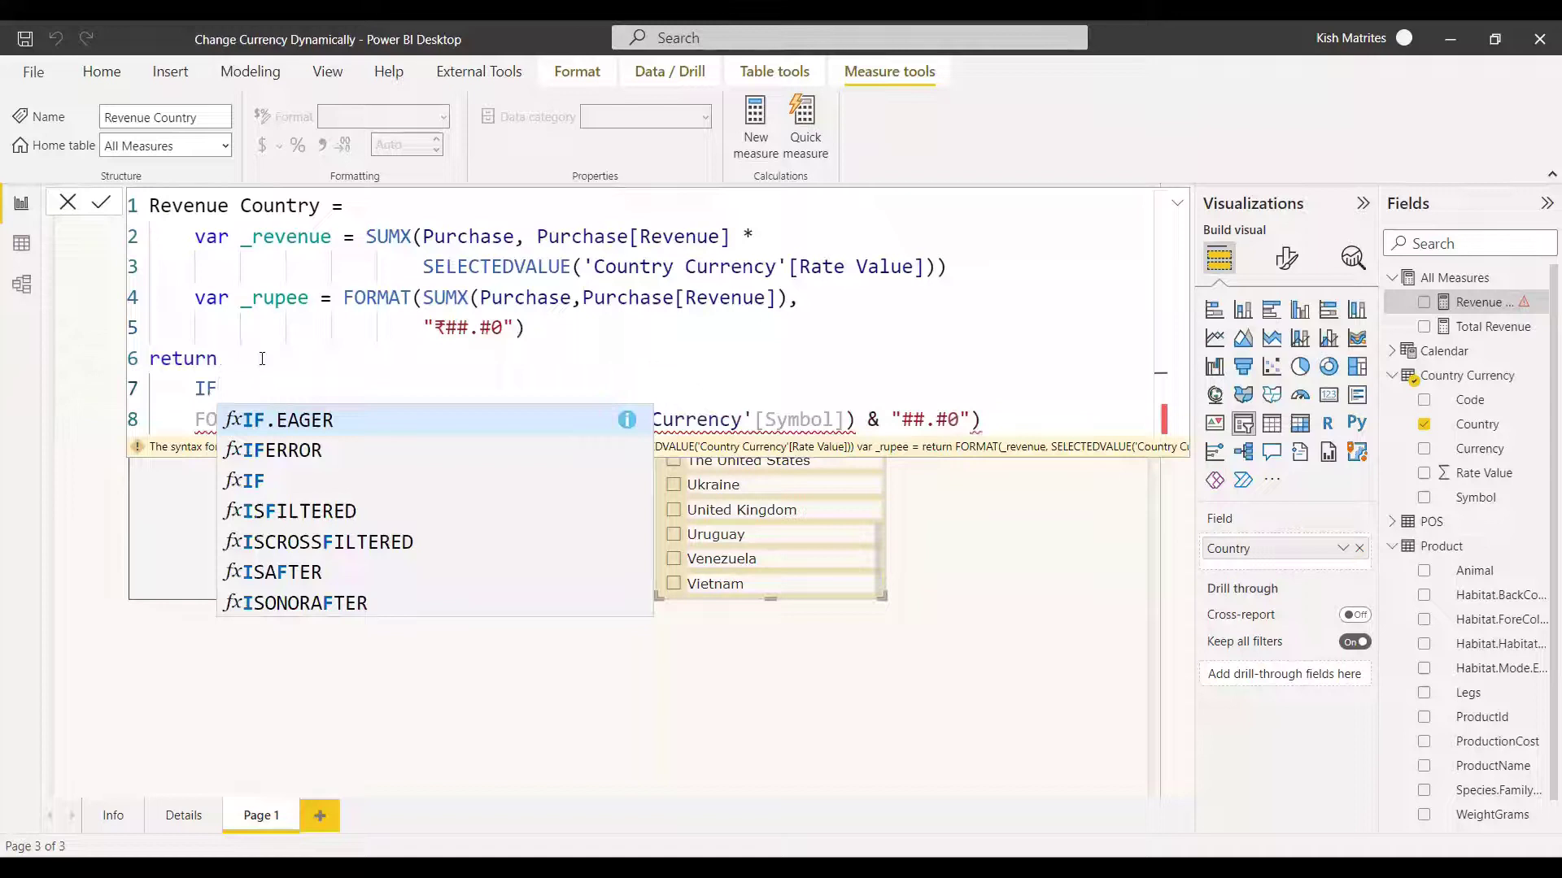
pyautogui.write('(ISBLANK(')
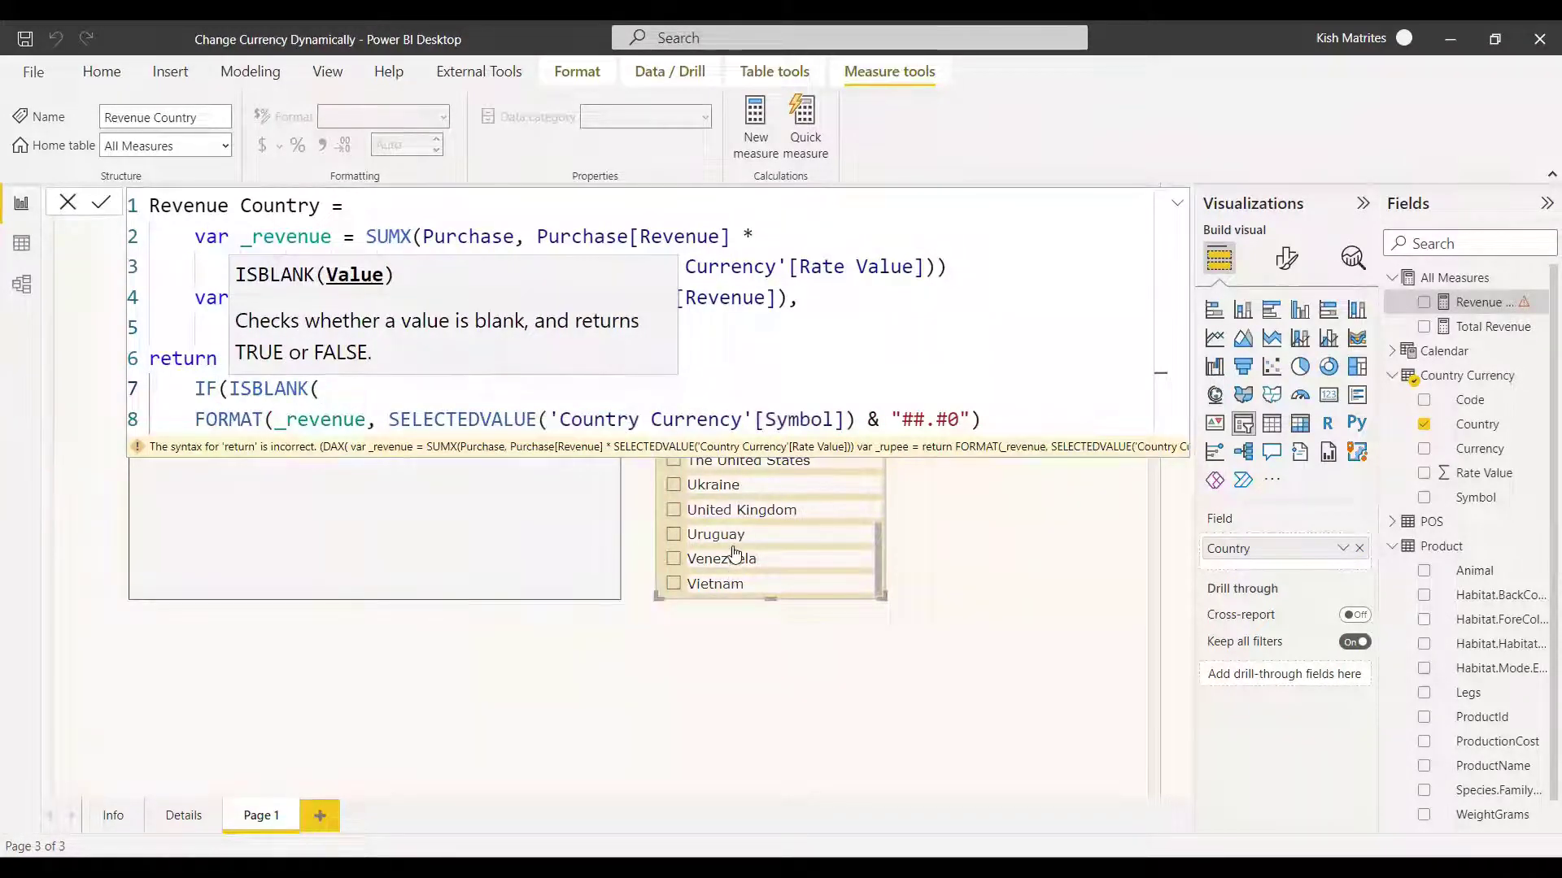
pyautogui.write('SELECTEDVALUE(')
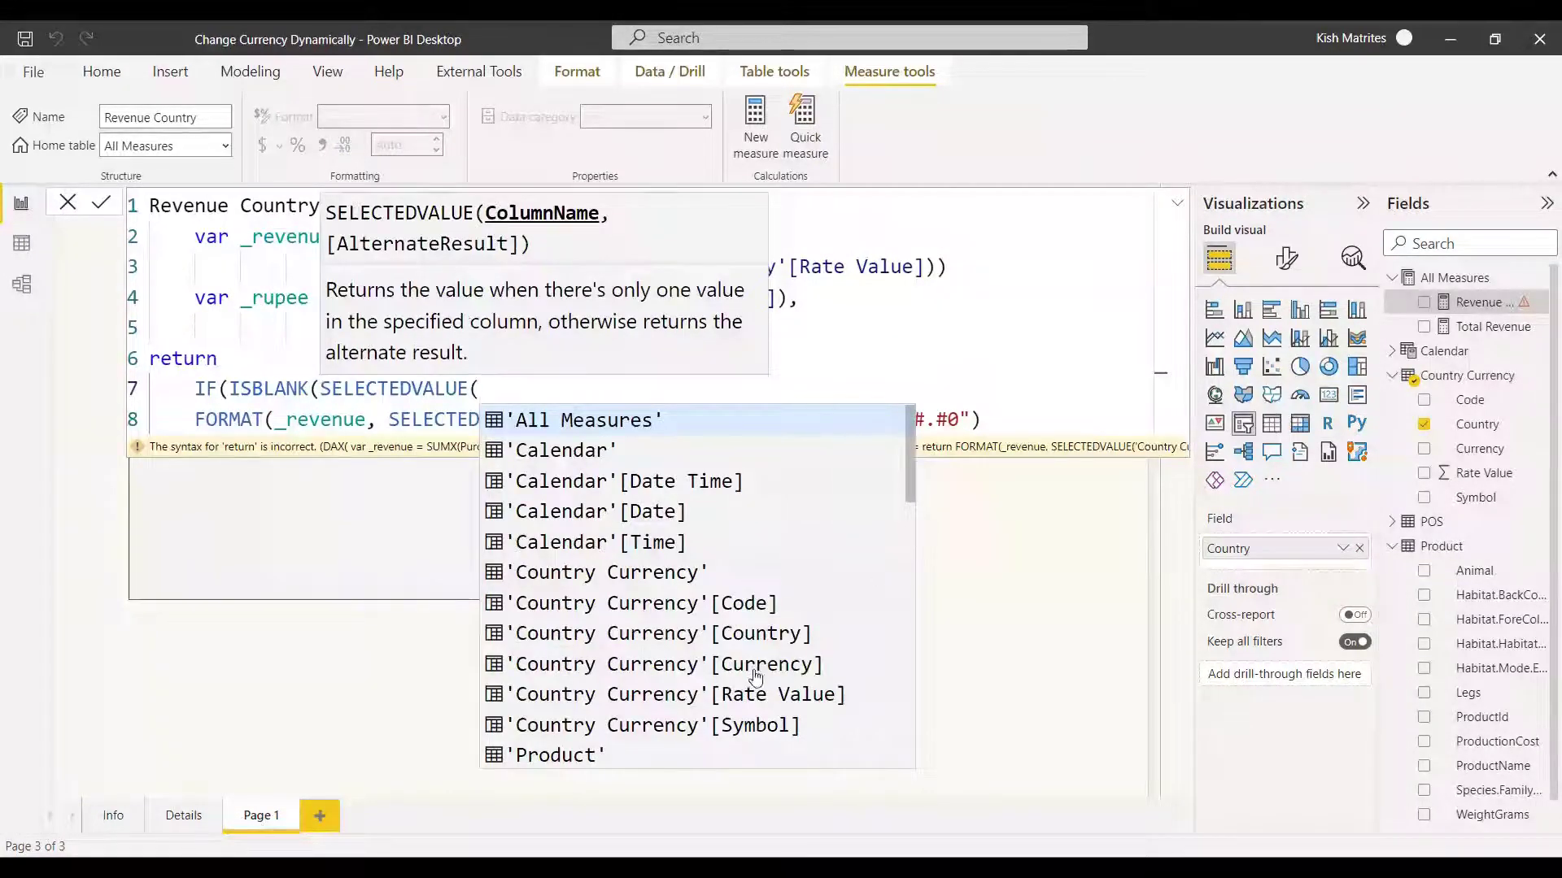
pyautogui.click(716, 636)
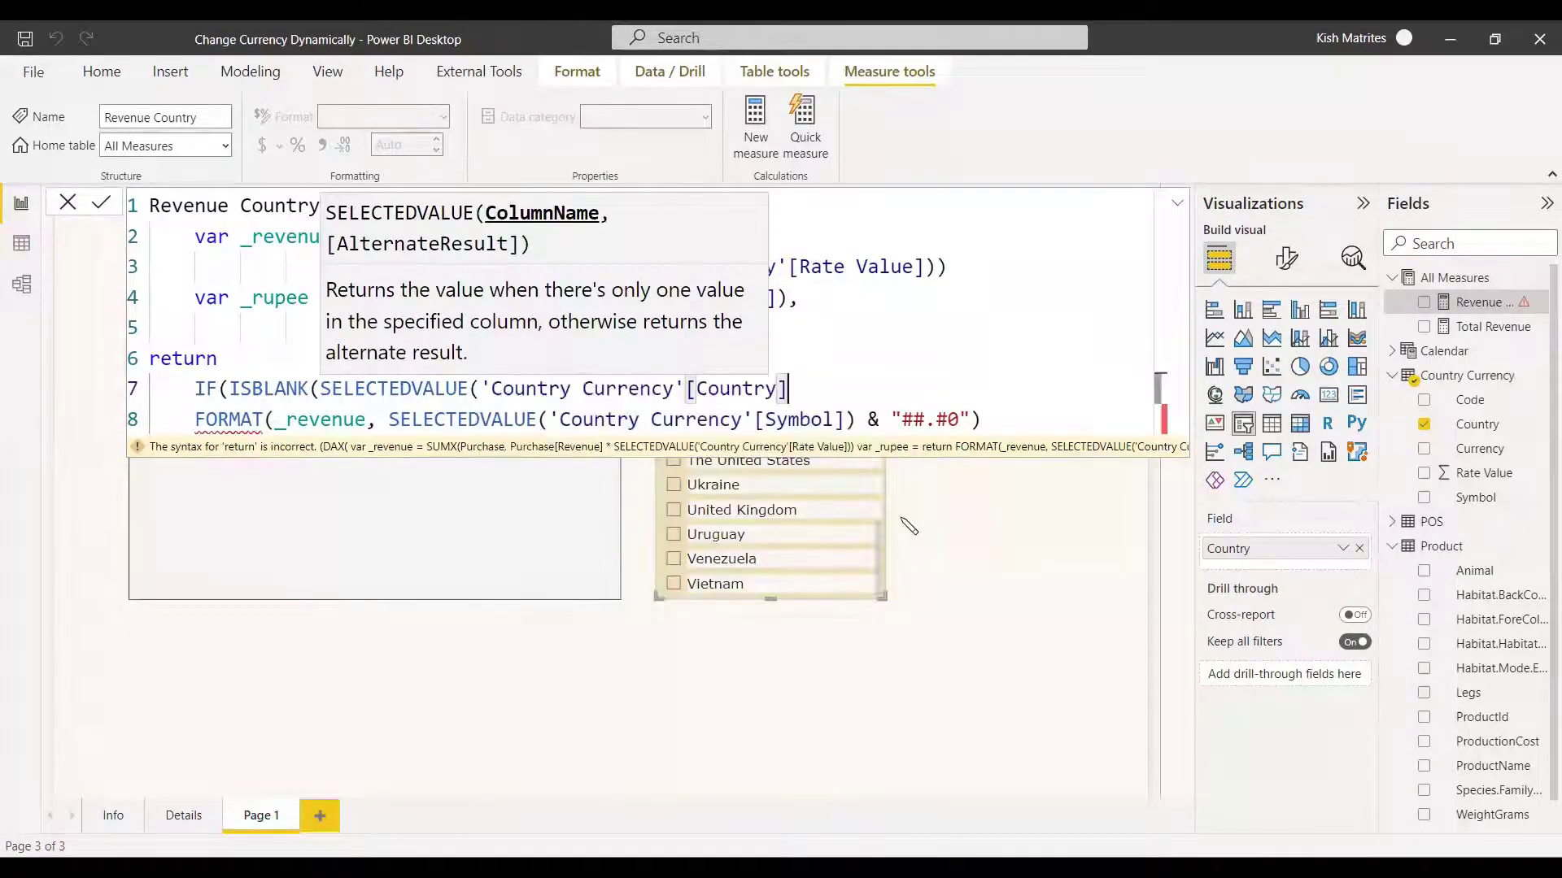
pyautogui.write(')), _')
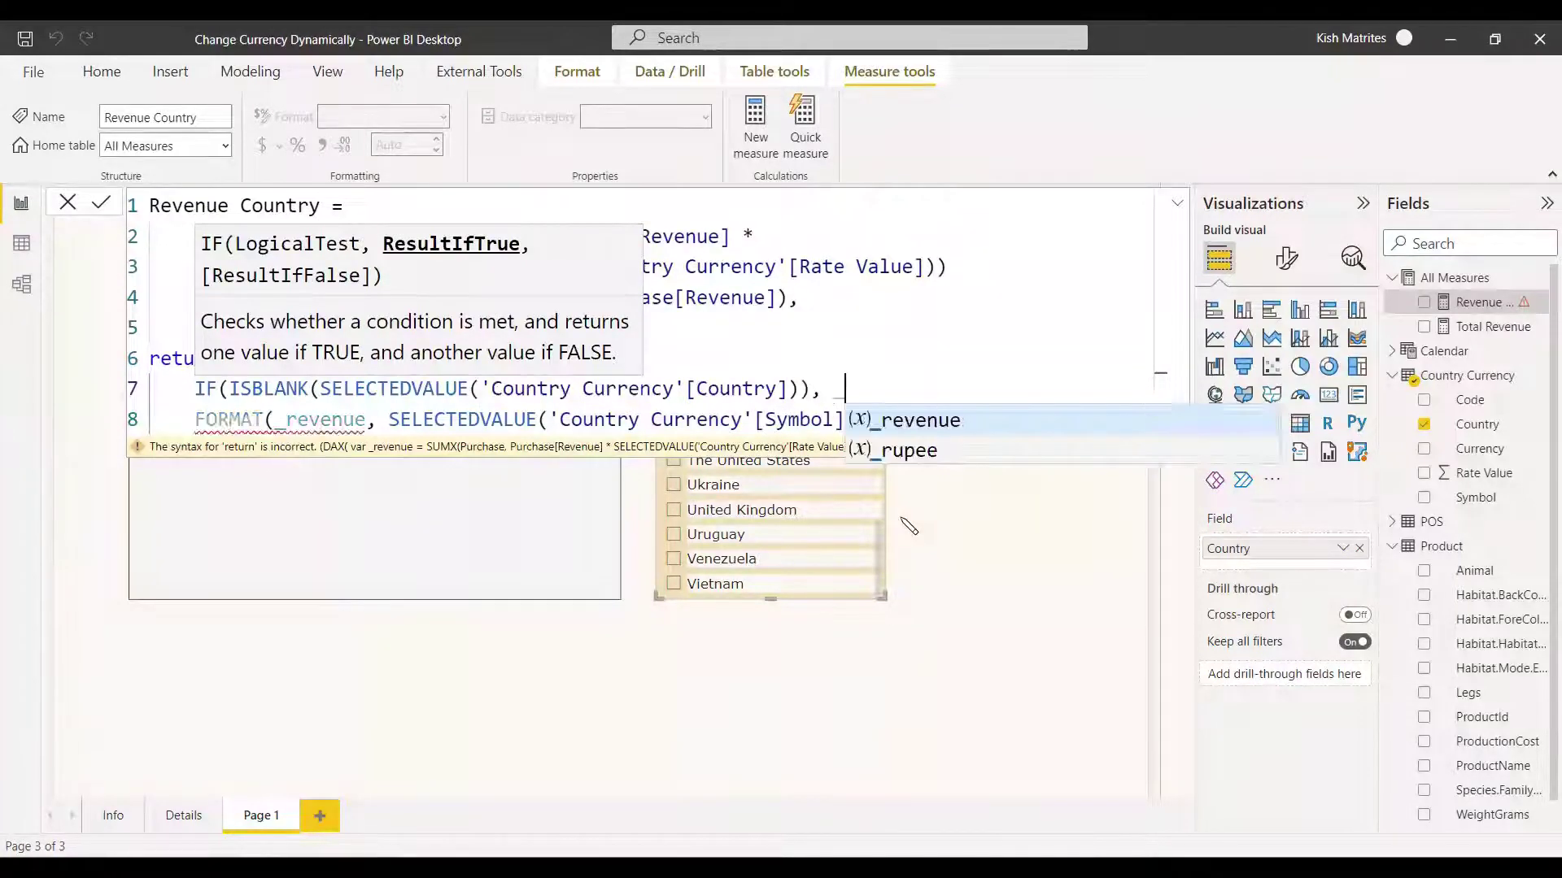
pyautogui.write('rupee,')
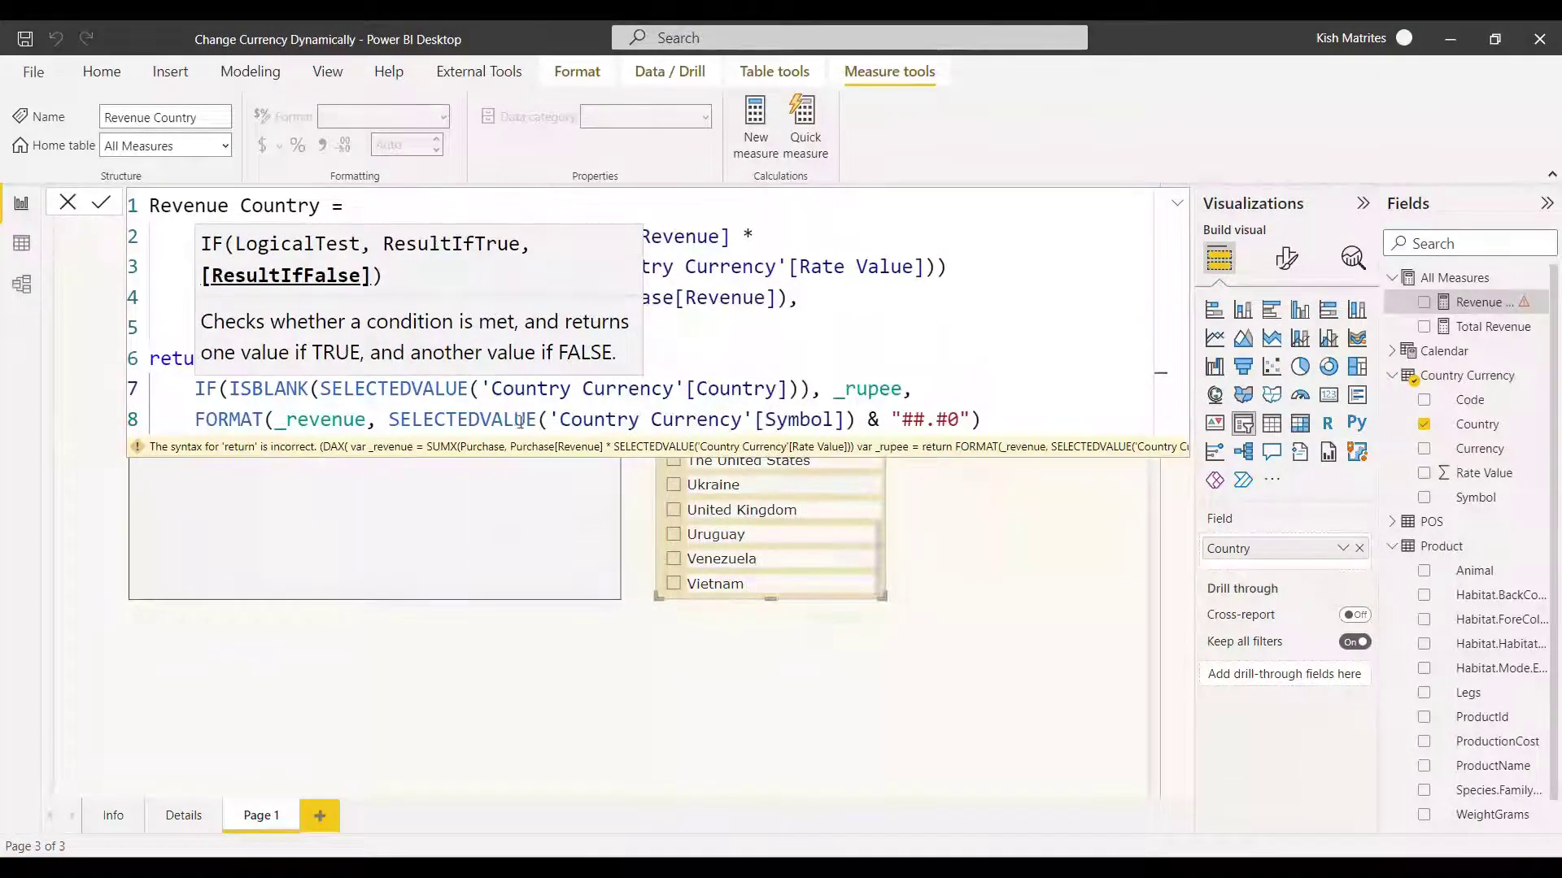
pyautogui.click(979, 428)
pyautogui.write(')')
pyautogui.press('Return')
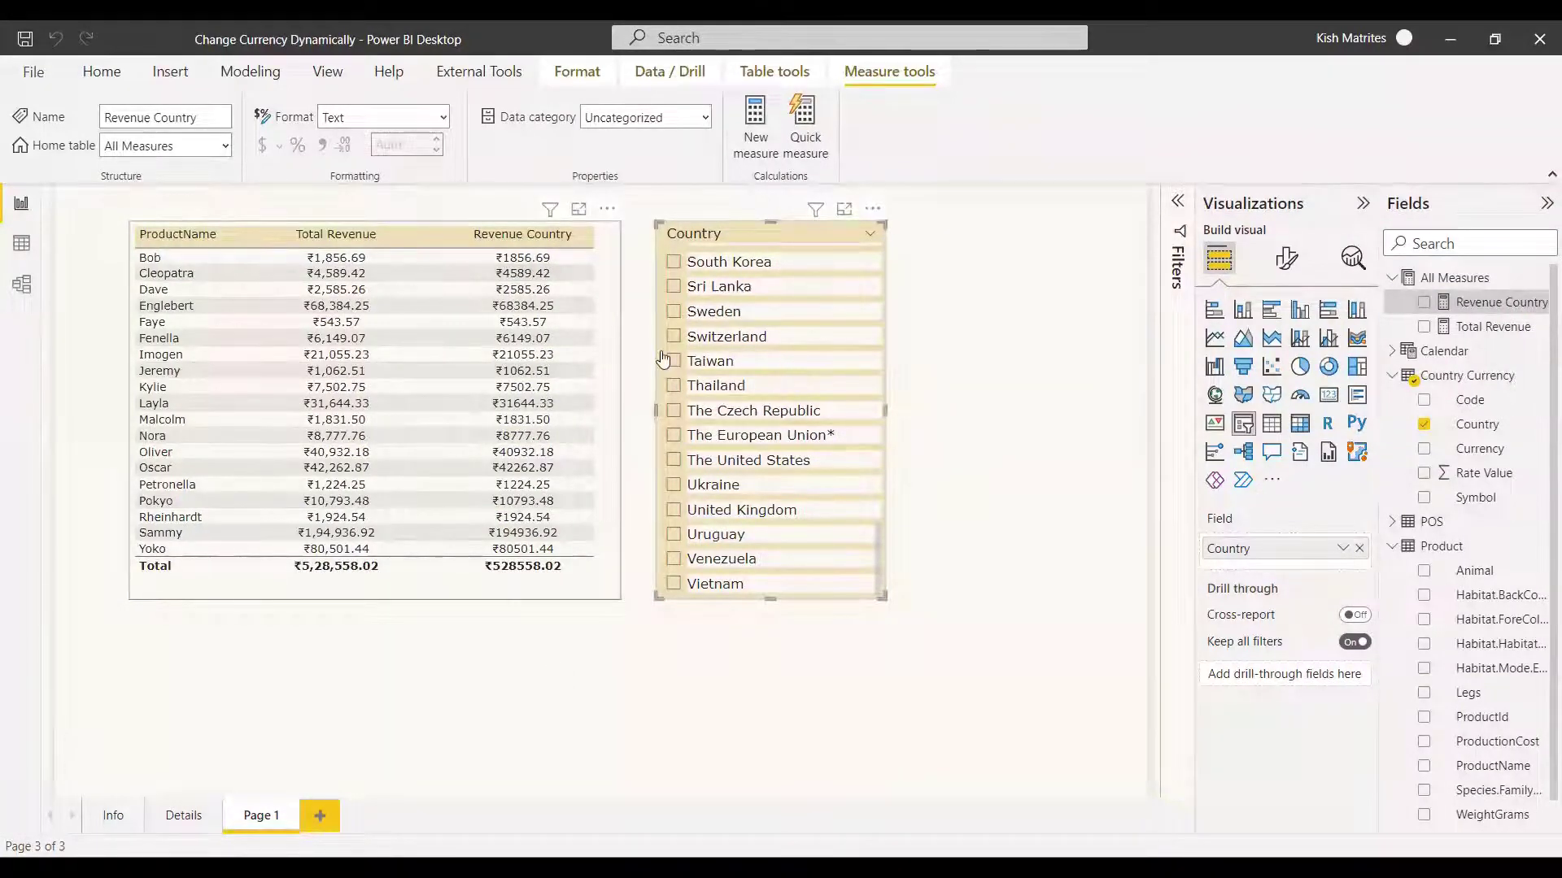
# Check Revenue Country for Sweden, South Korea, Sri Lanka, Thailand, The United States, Ukraine, United Kingdom and Uruguay in the Country slicer, and clear the selection.
pyautogui.click(673, 311)
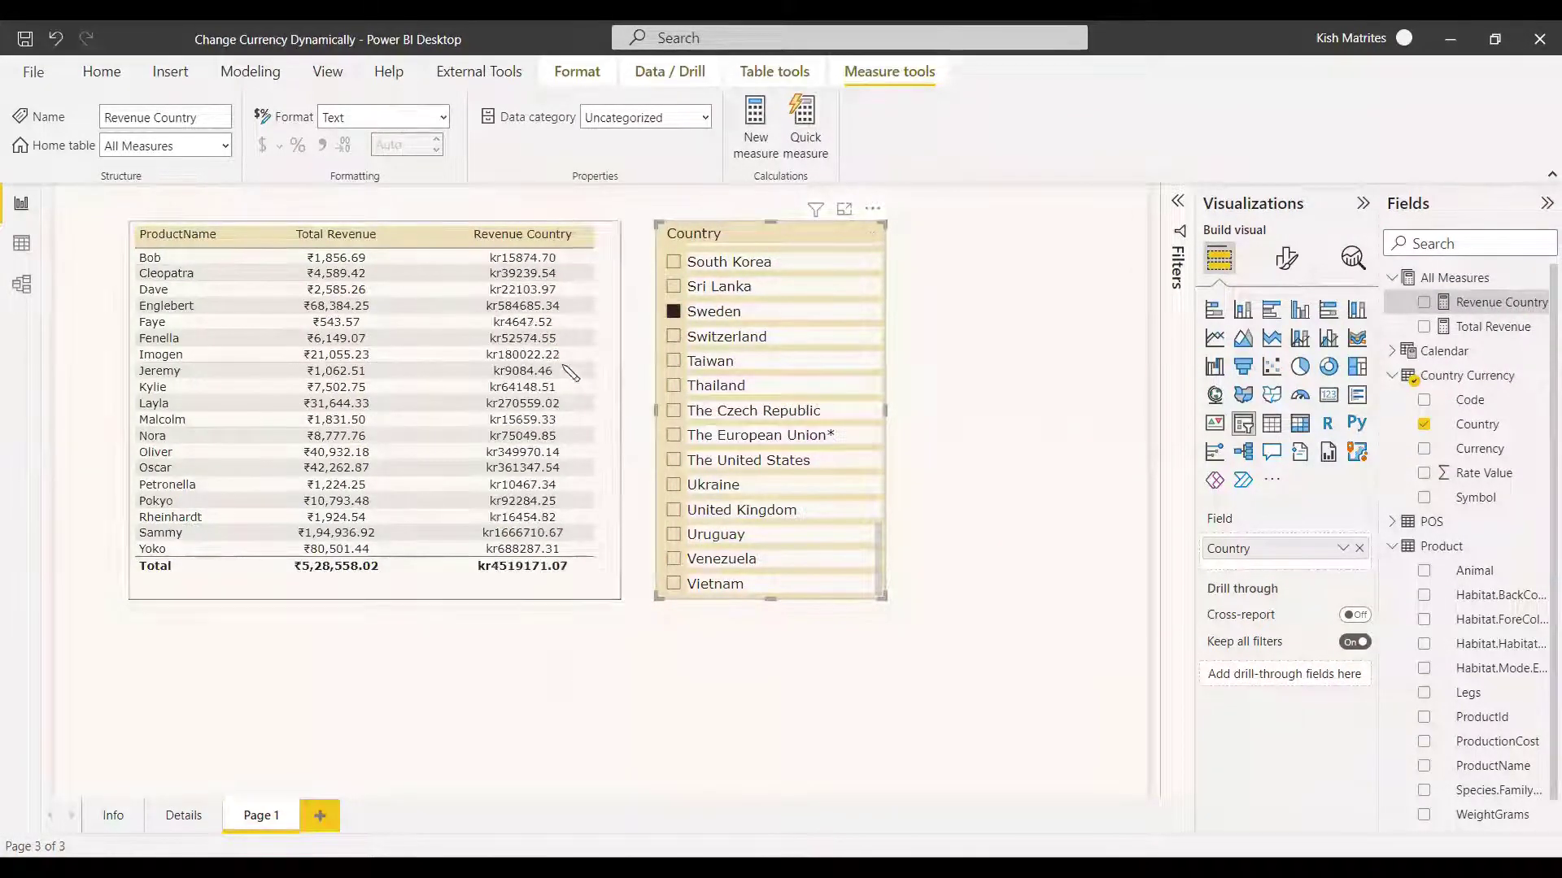
pyautogui.click(674, 312)
pyautogui.click(674, 262)
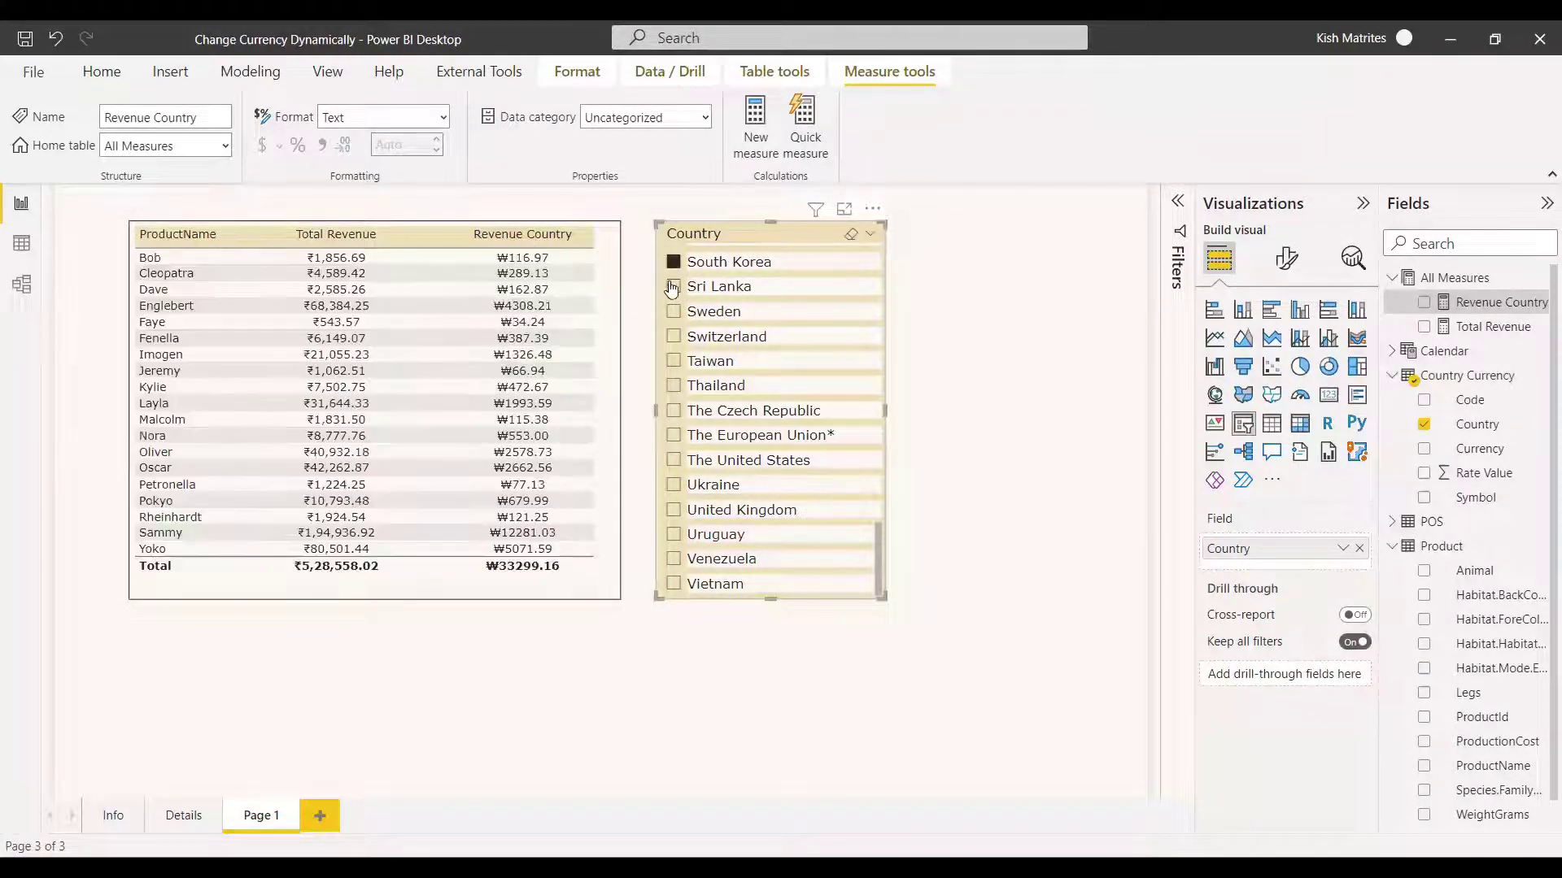
pyautogui.click(672, 288)
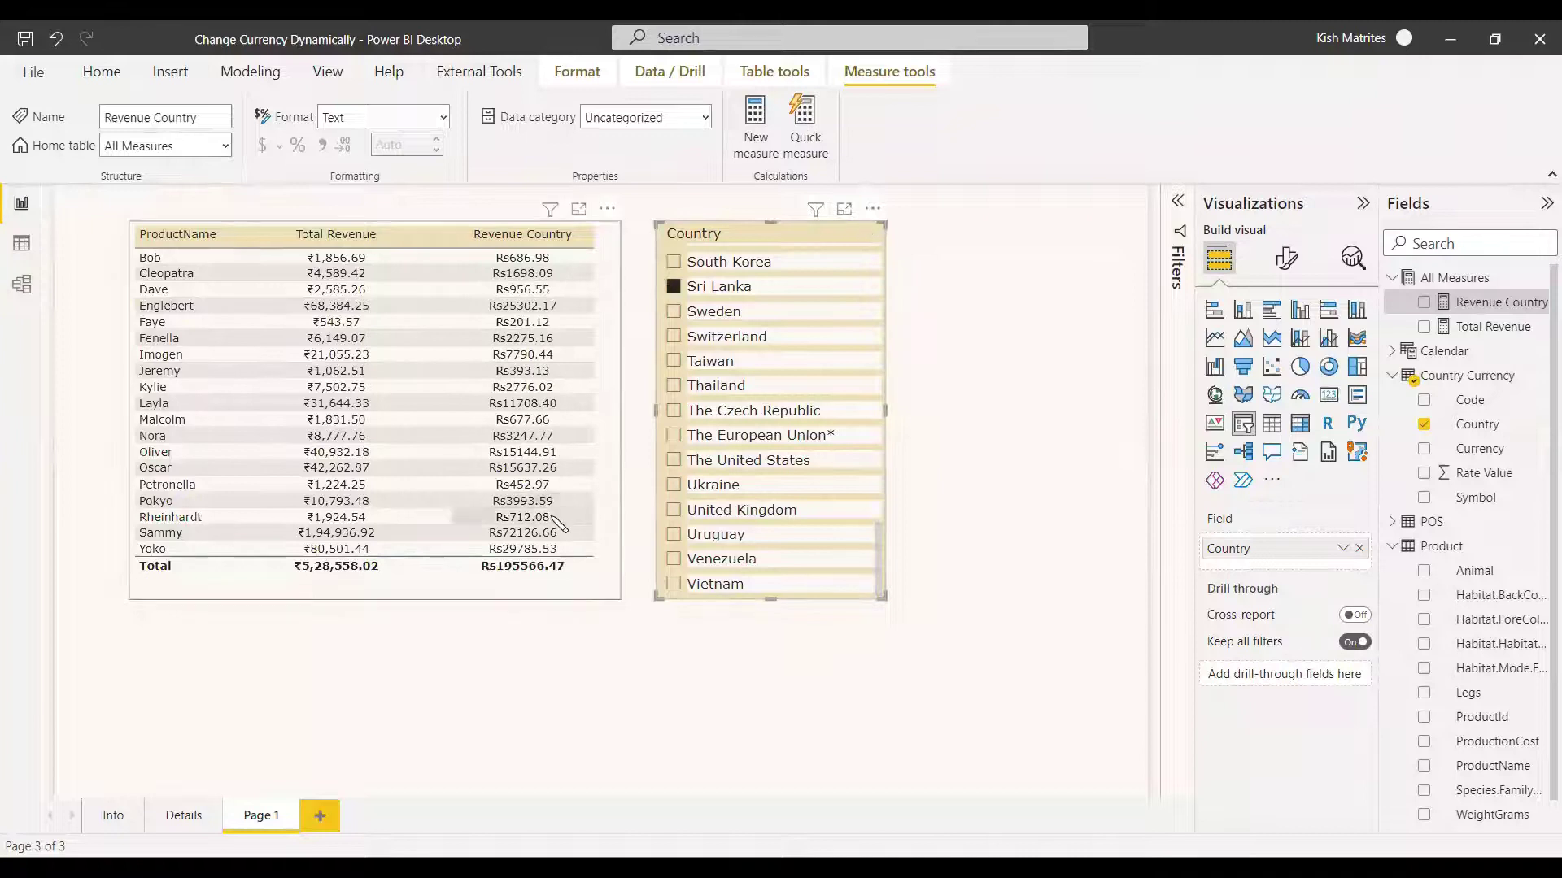
pyautogui.click(673, 386)
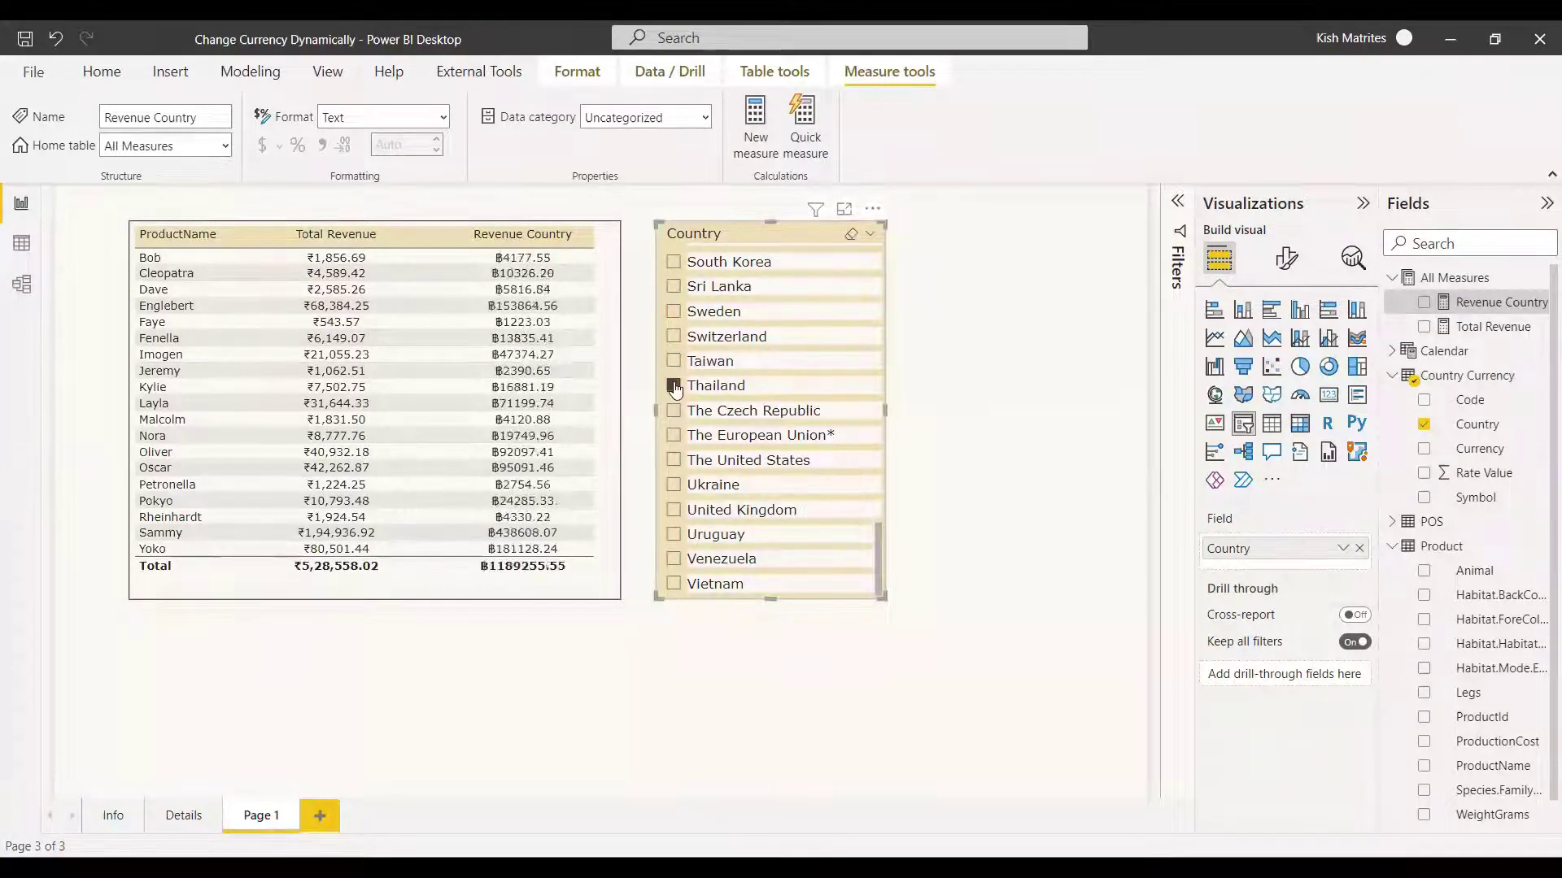
pyautogui.click(673, 461)
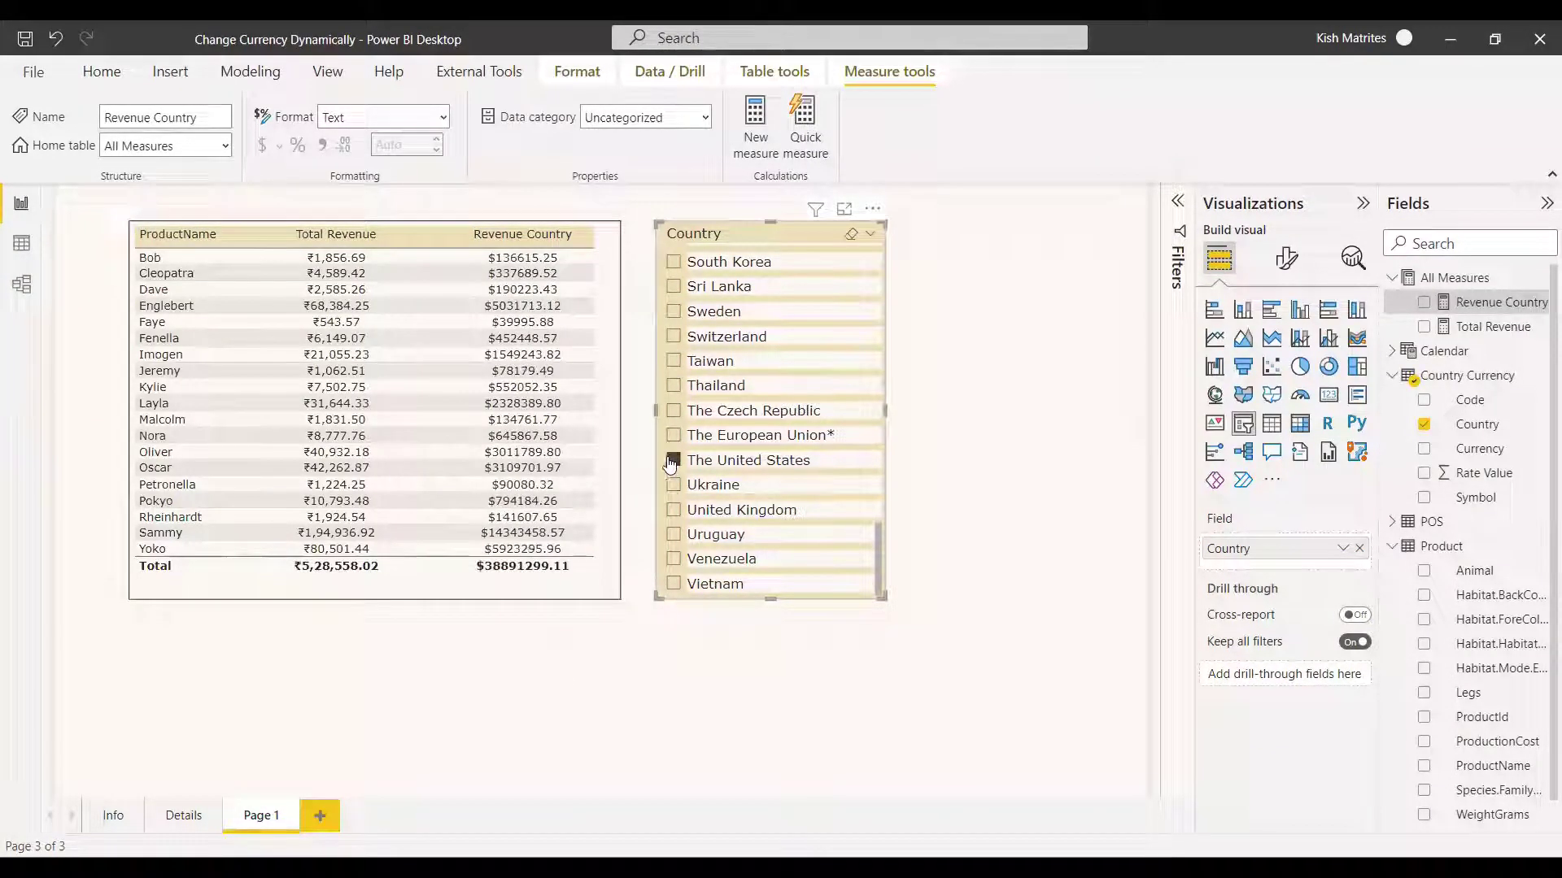
pyautogui.click(673, 485)
pyautogui.click(674, 510)
pyautogui.click(674, 534)
pyautogui.scroll(10, 826, 488)
pyautogui.scroll(-10, 781, 496)
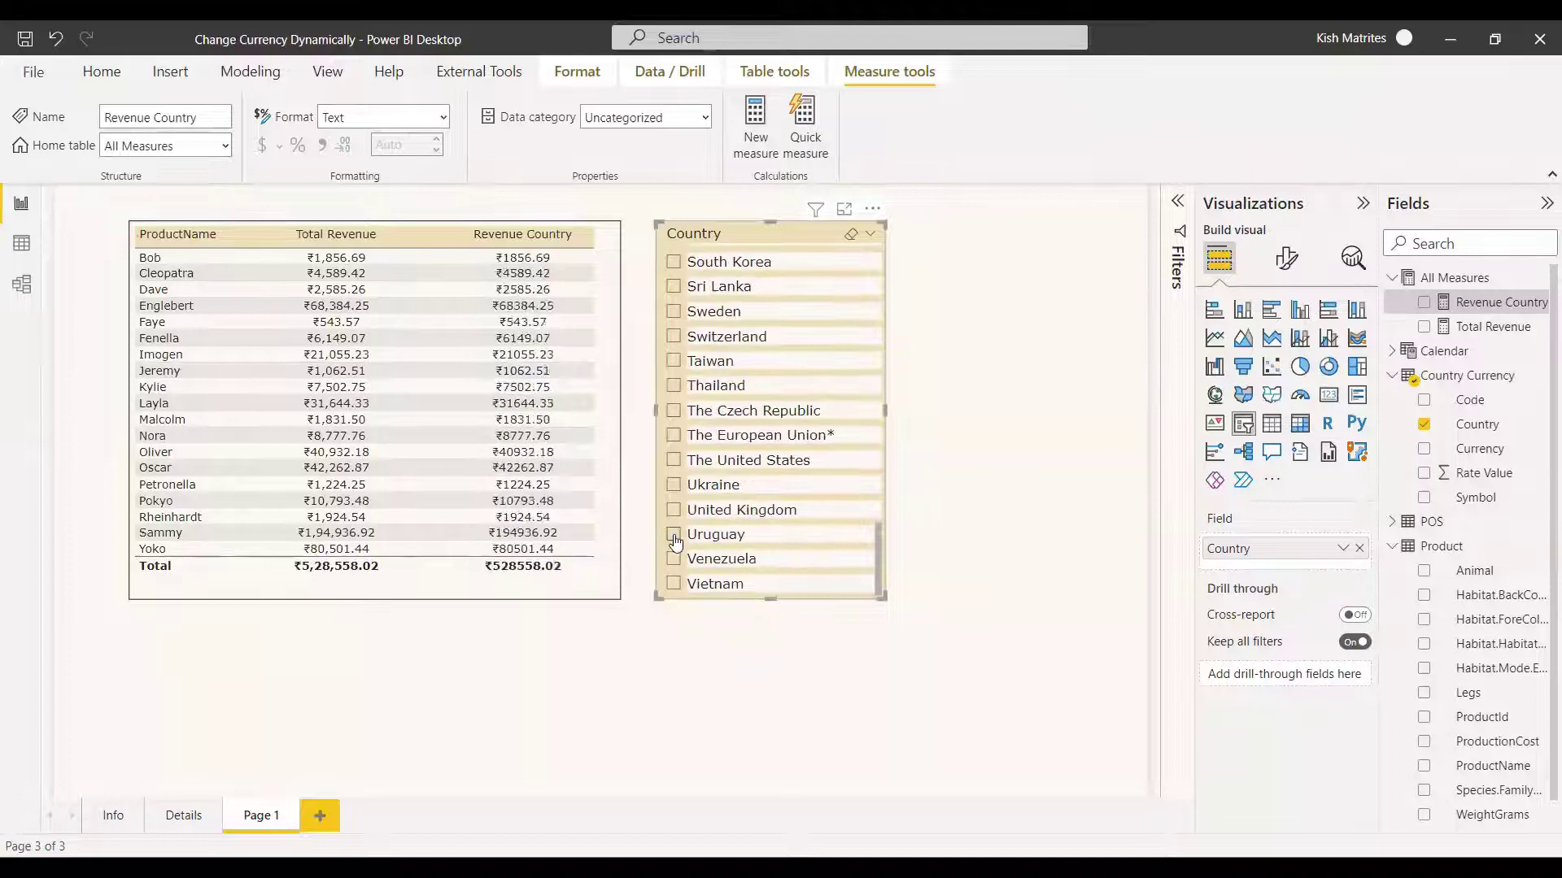
pyautogui.click(673, 534)
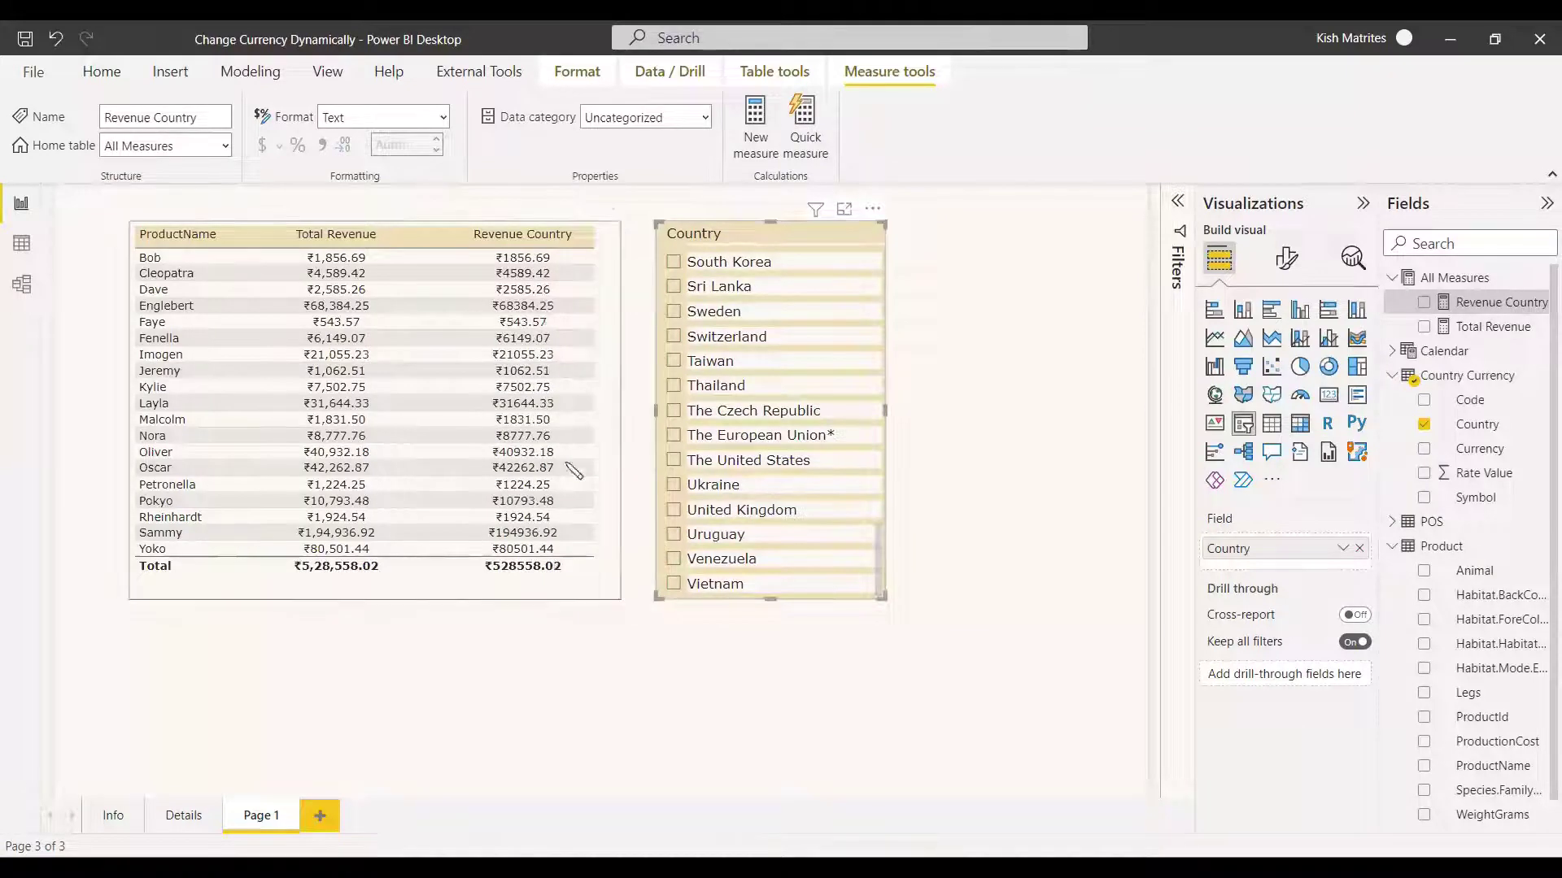
pyautogui.click(558, 630)
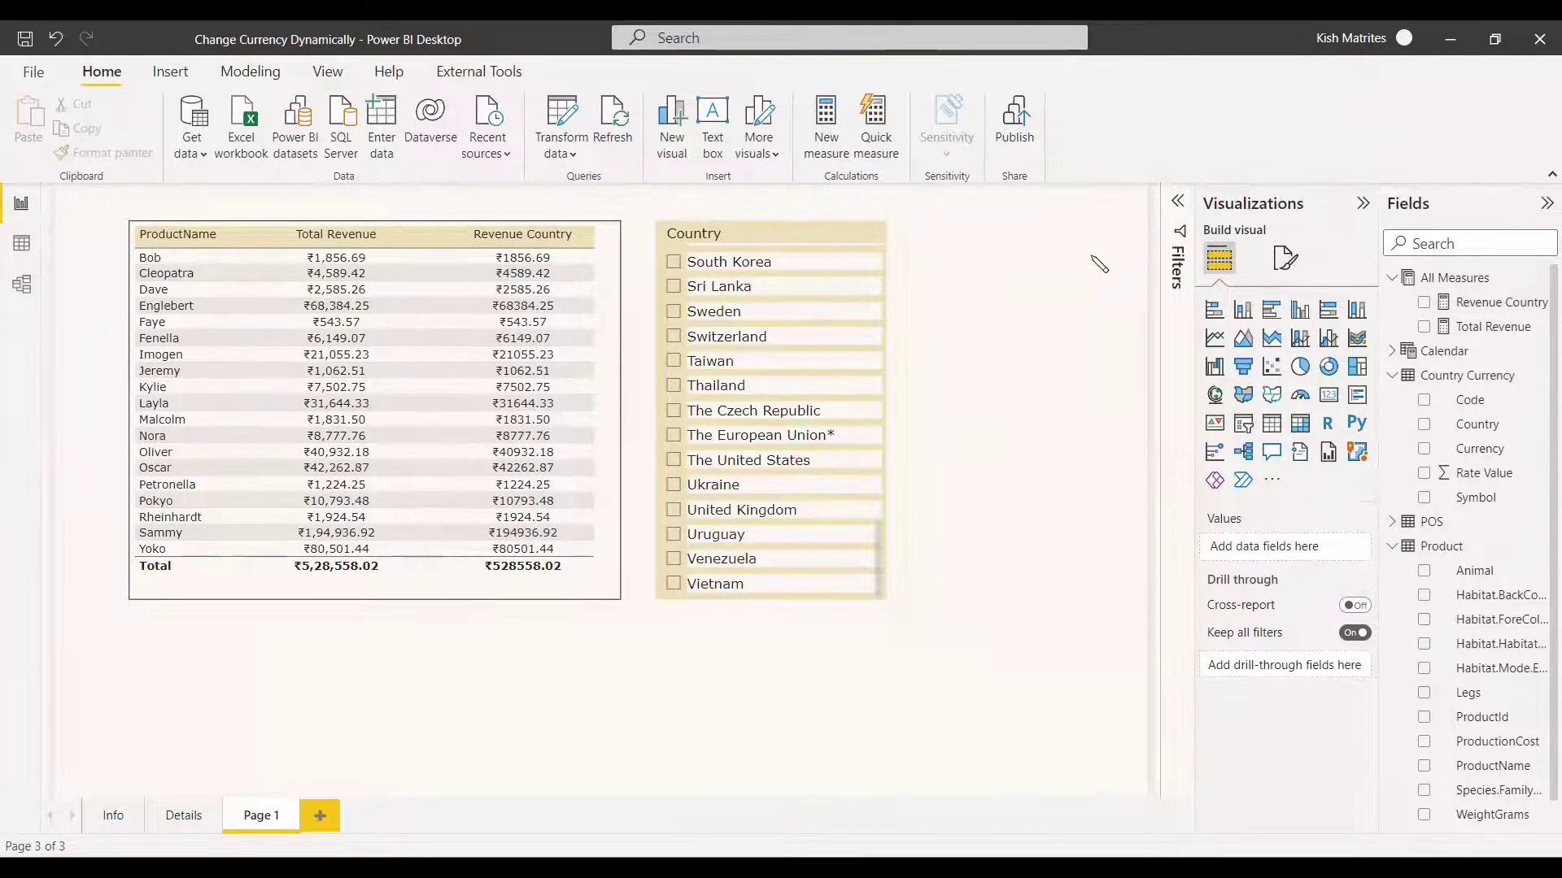
# Create a Currency Rate measure in All Measures, starting with "The exchange rate of " & SELECTEDVALUE('Country Currency'[Country]).
pyautogui.rightClick(1453, 278)
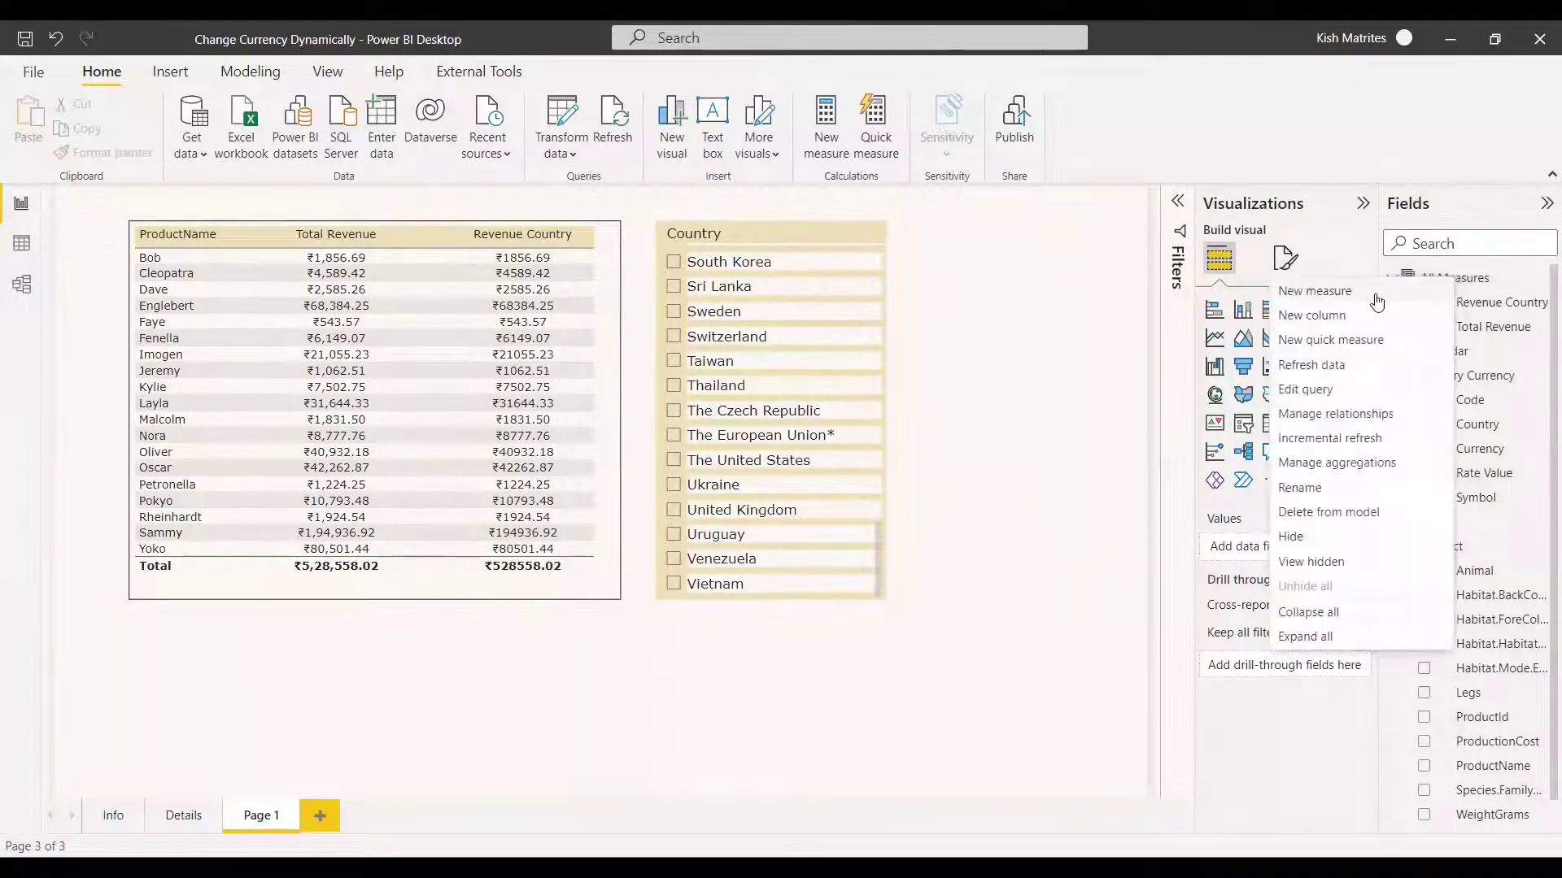
pyautogui.click(1334, 292)
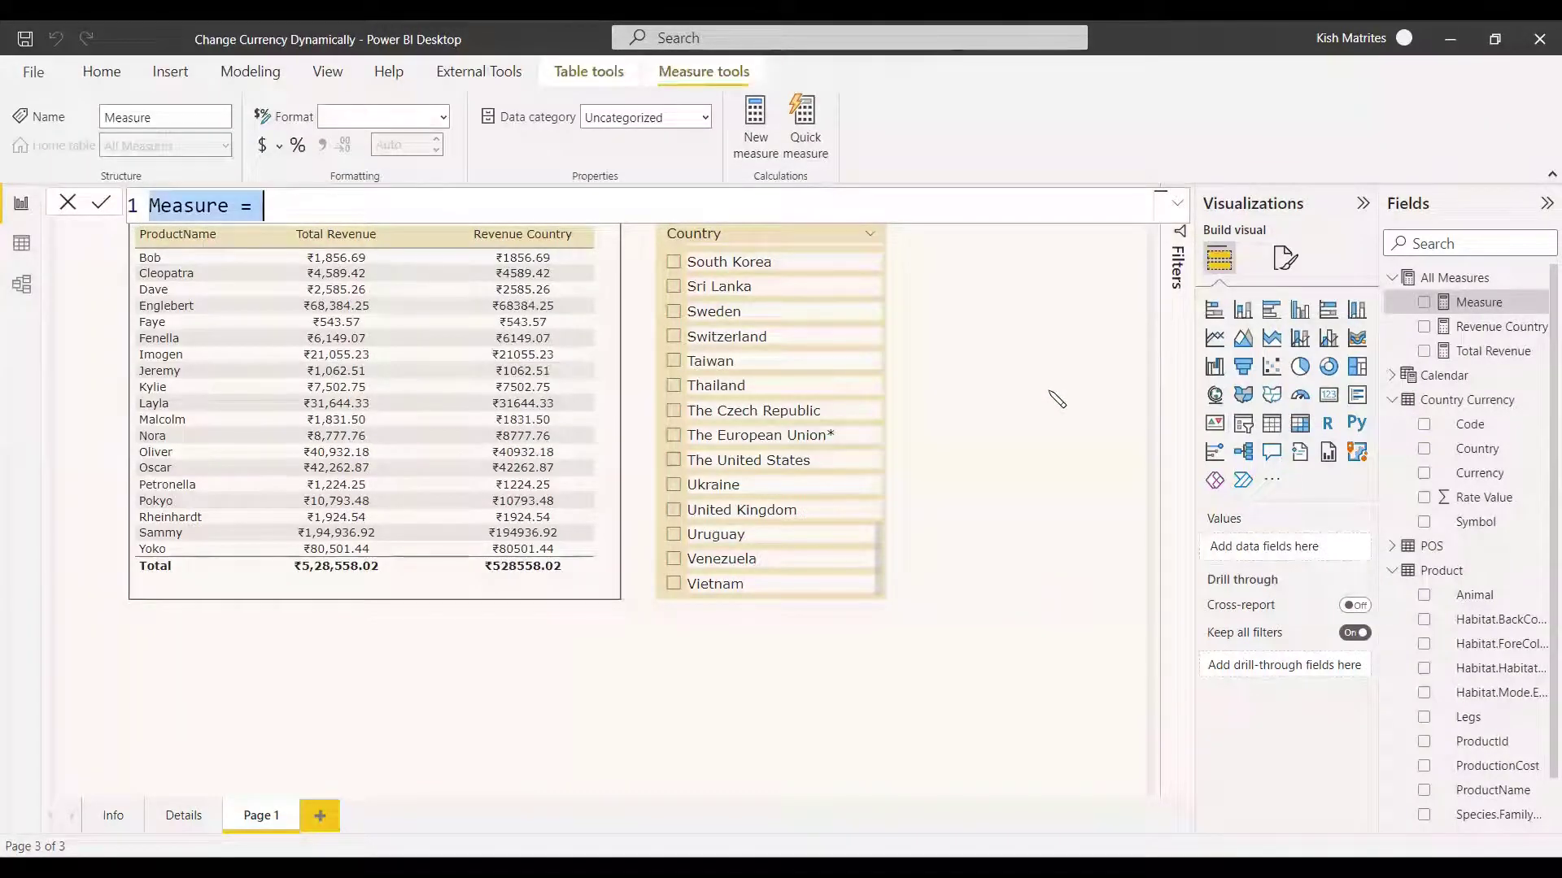
pyautogui.write('Currency Rate = "')
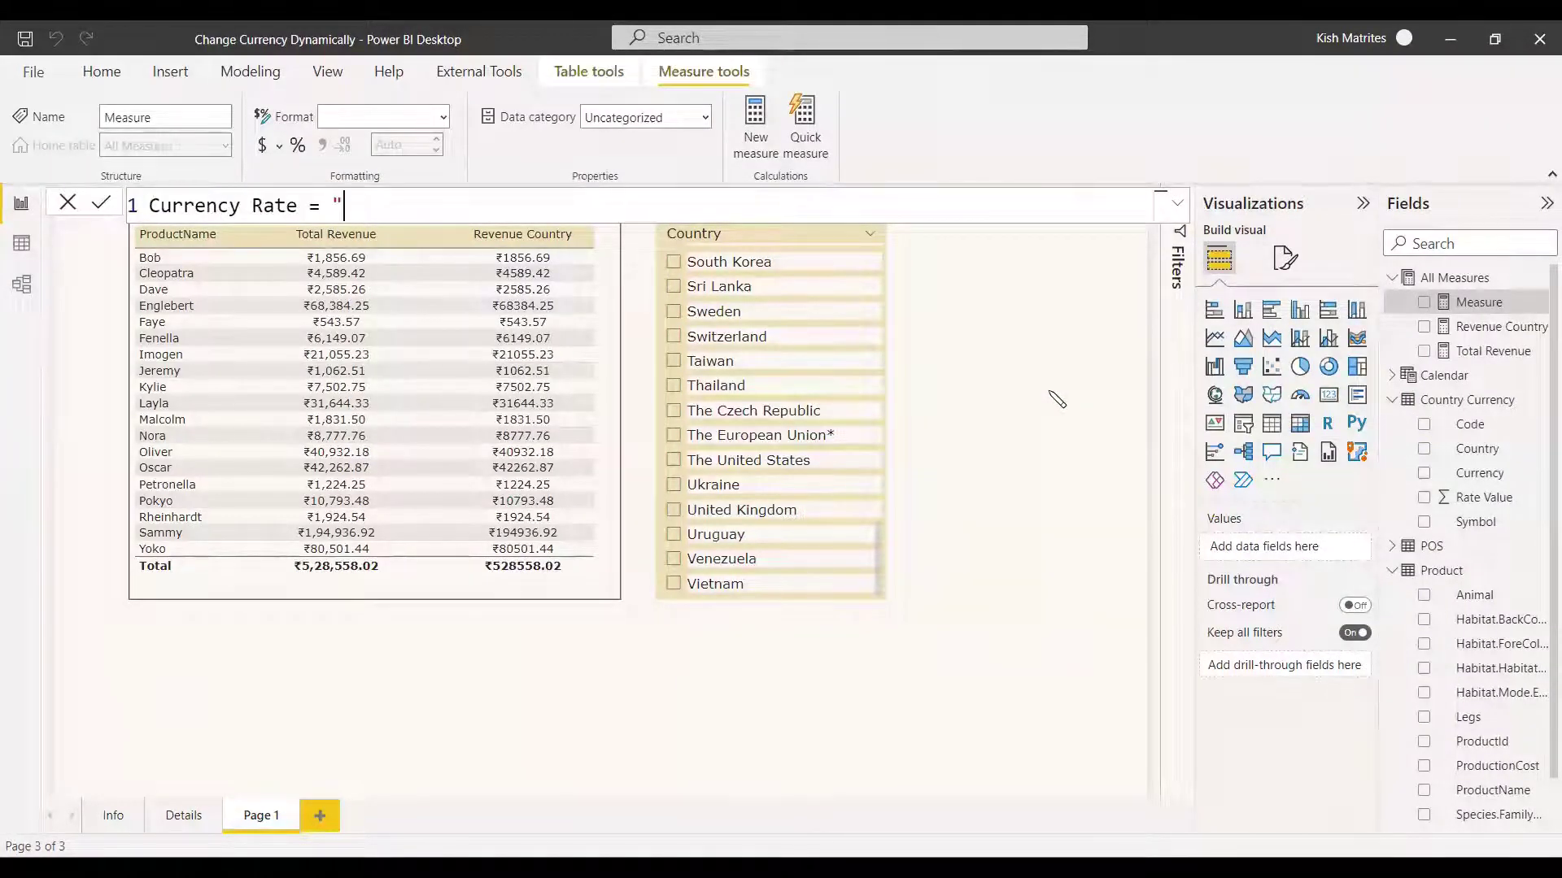
pyautogui.write('The ')
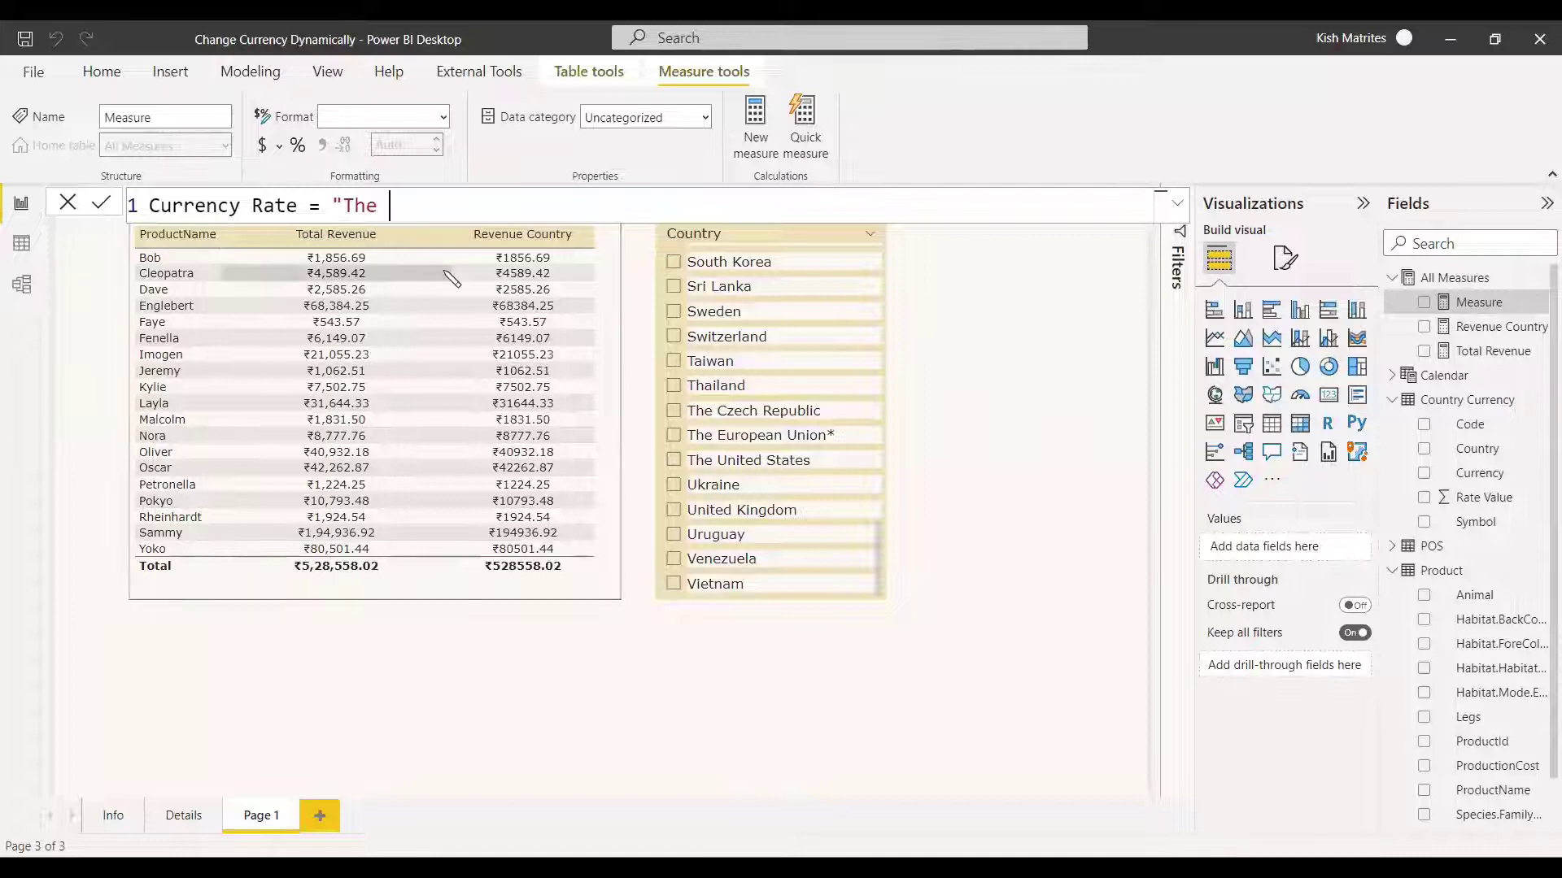
pyautogui.write('exchange rate of " & selectedvalue(')
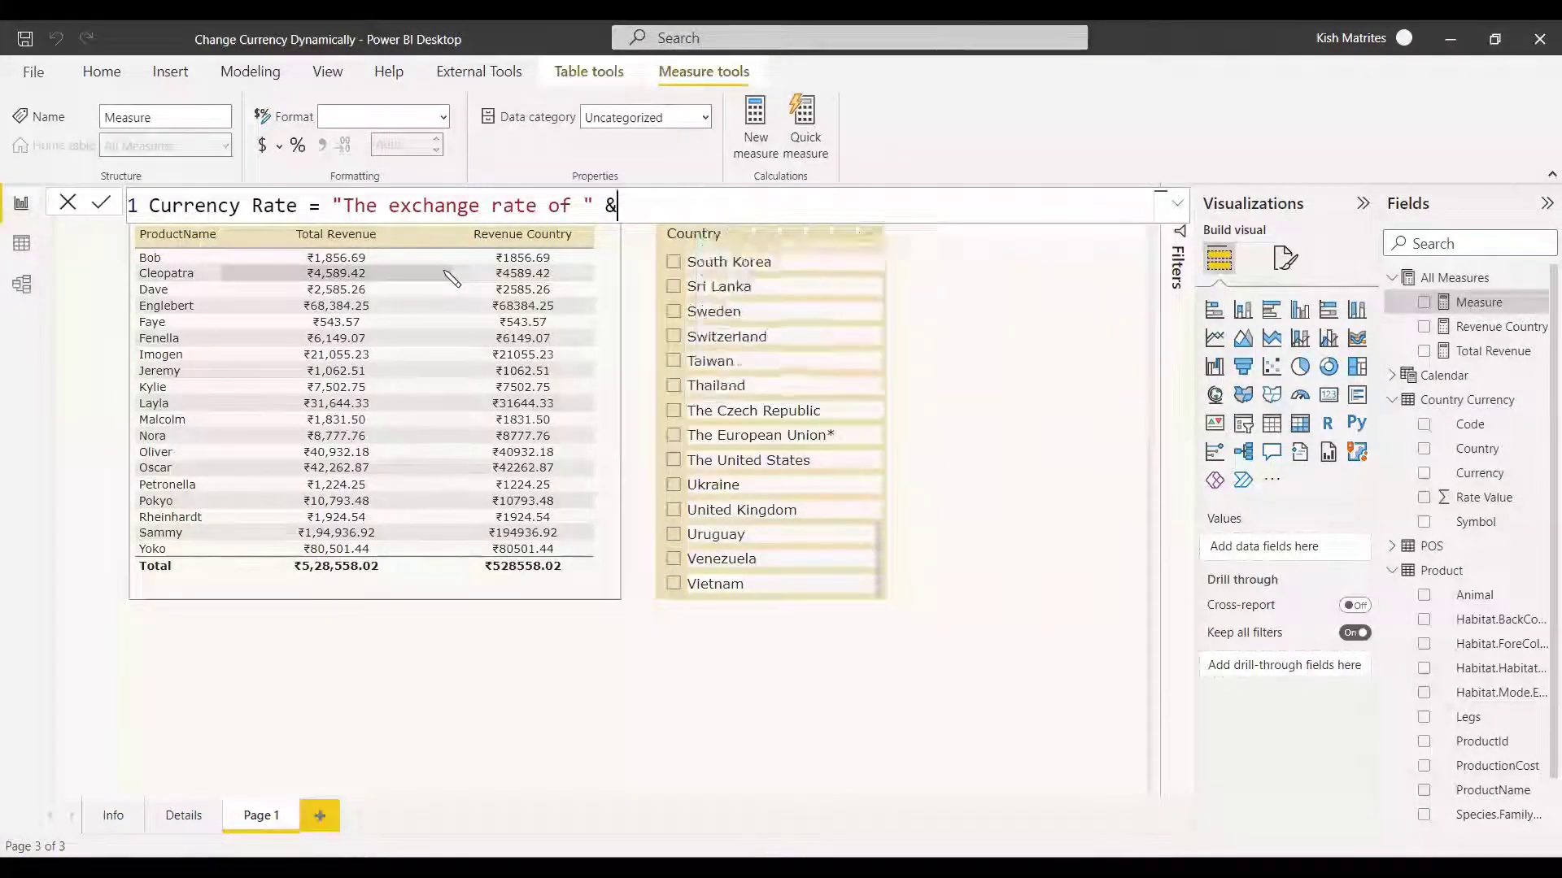
pyautogui.click(992, 451)
pyautogui.write(')')
# Append & " is " & SELECTEDVALUE('Country Currency'[Rate Value]) & "INR" to Currency Rate, reword its opening text to "The exchange rate value of ", and commit.
pyautogui.hotkey('shift', 'Return')
pyautogui.press('Tab')
pyautogui.press('Tab')
pyautogui.press('Tab')
pyautogui.write('& " ')
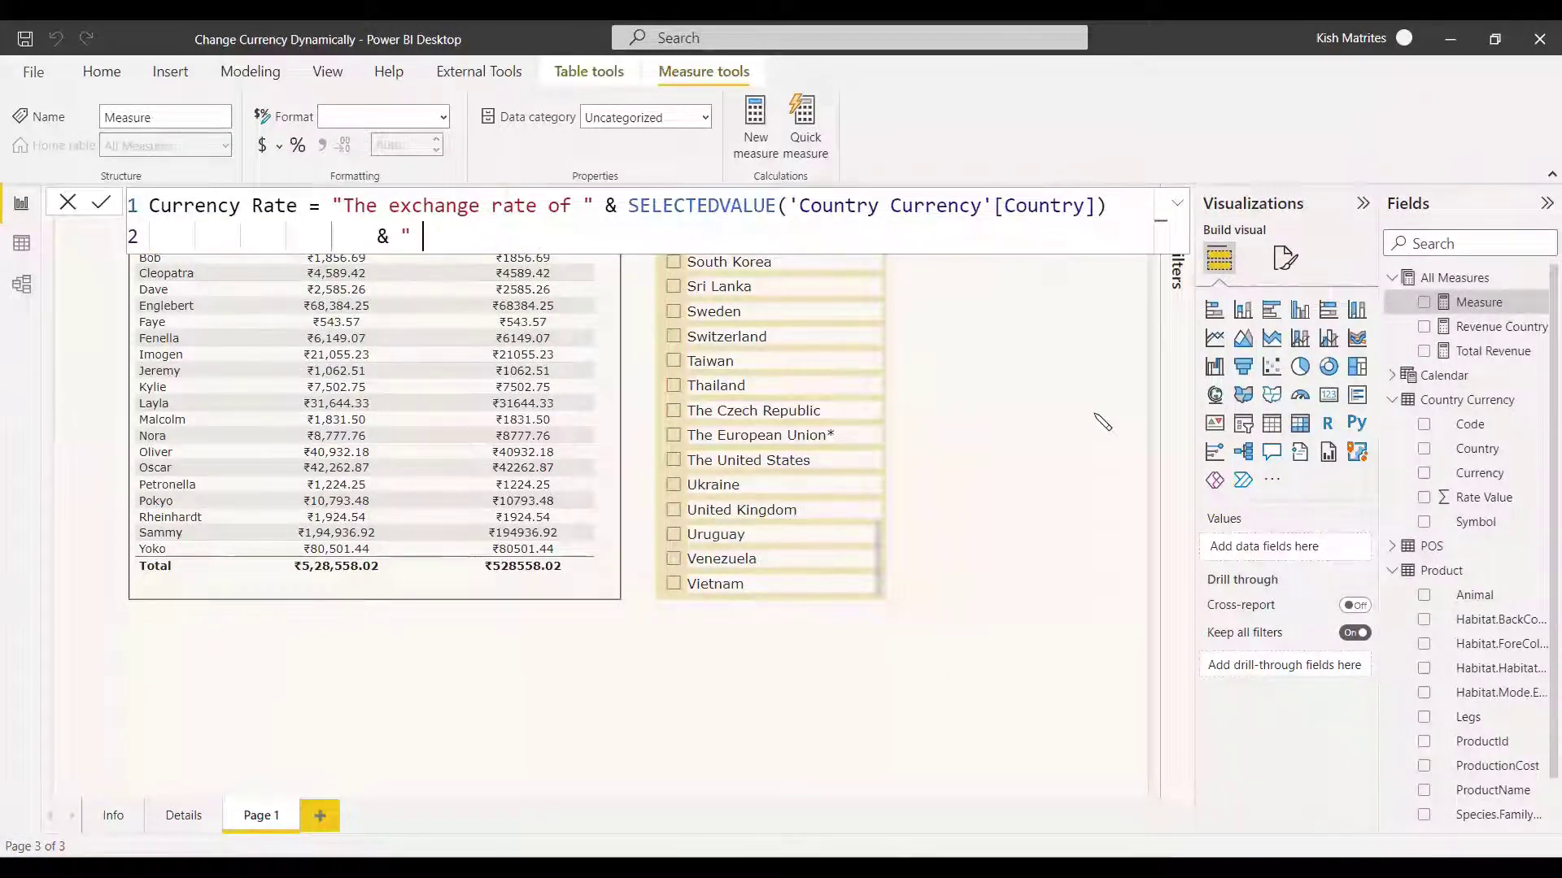
pyautogui.write('is " & select')
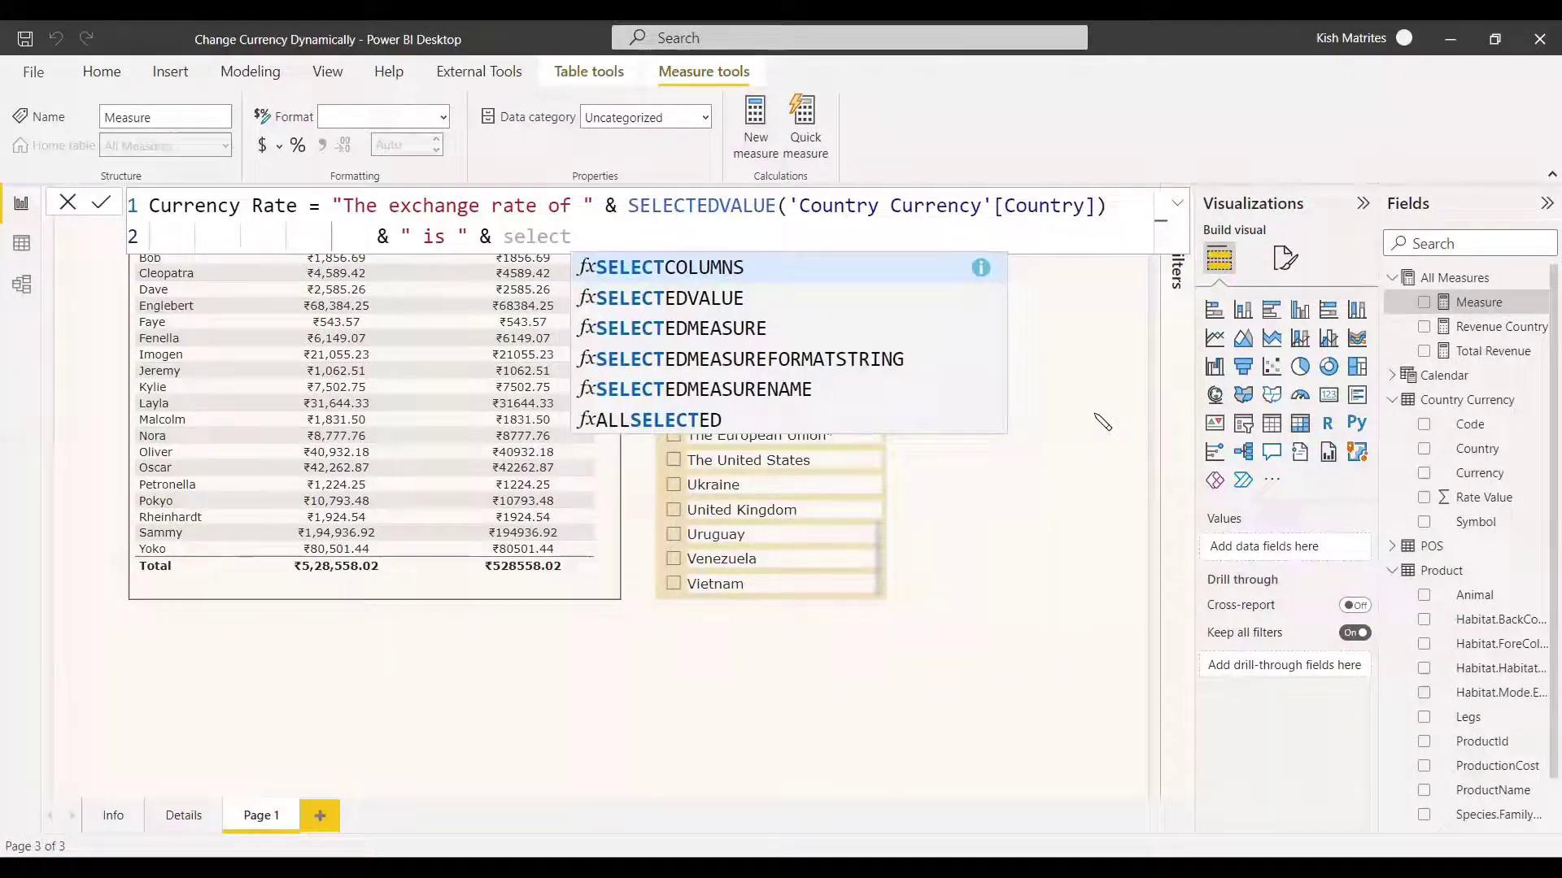
pyautogui.press('Down')
pyautogui.press('Tab')
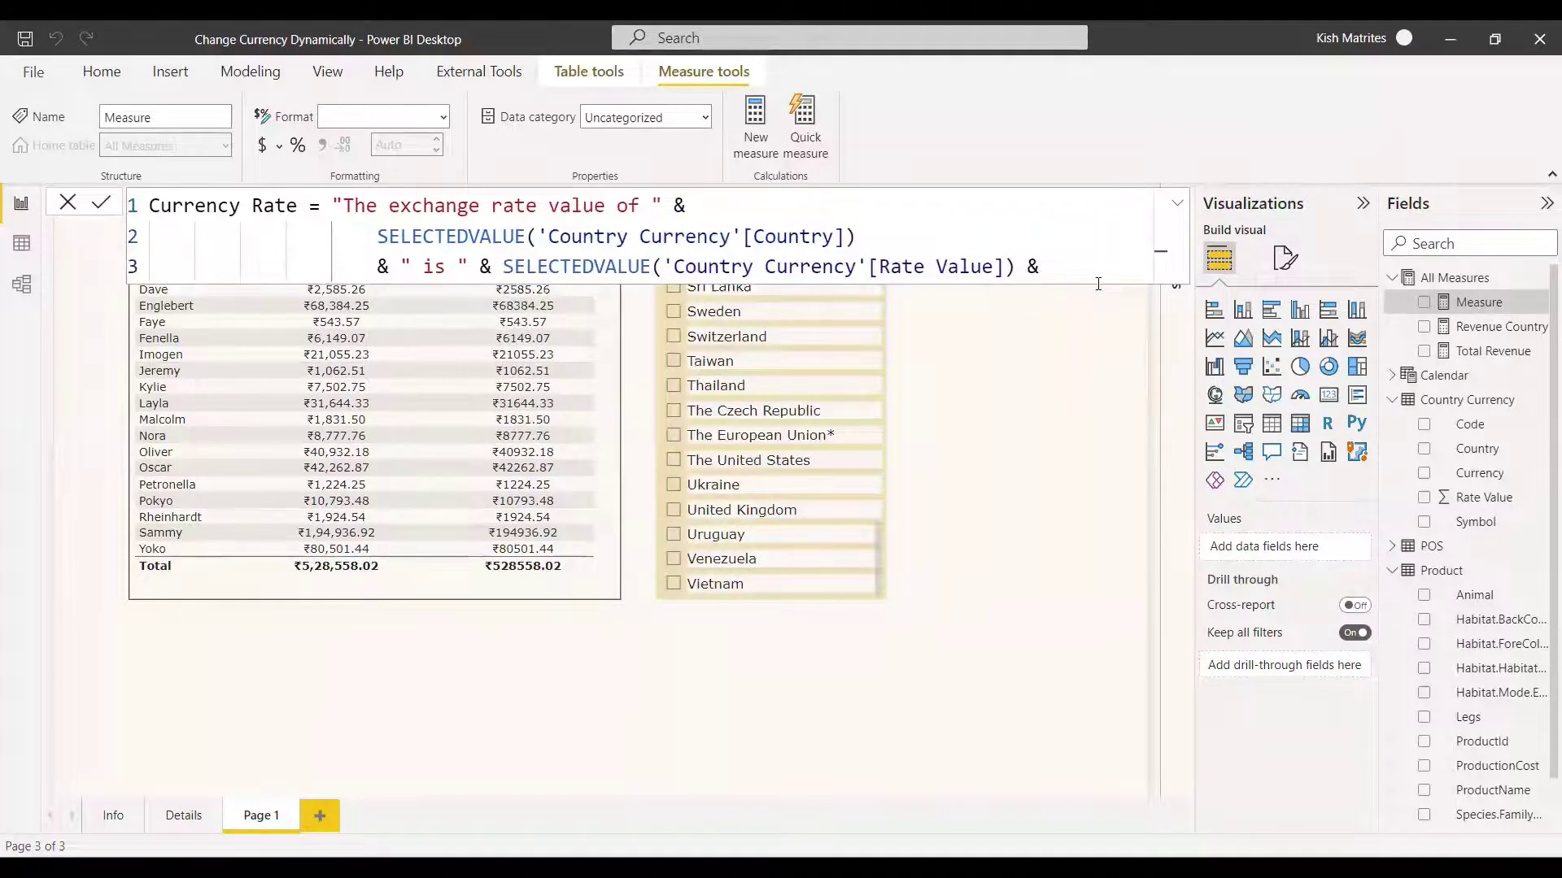
pyautogui.write('"INR"')
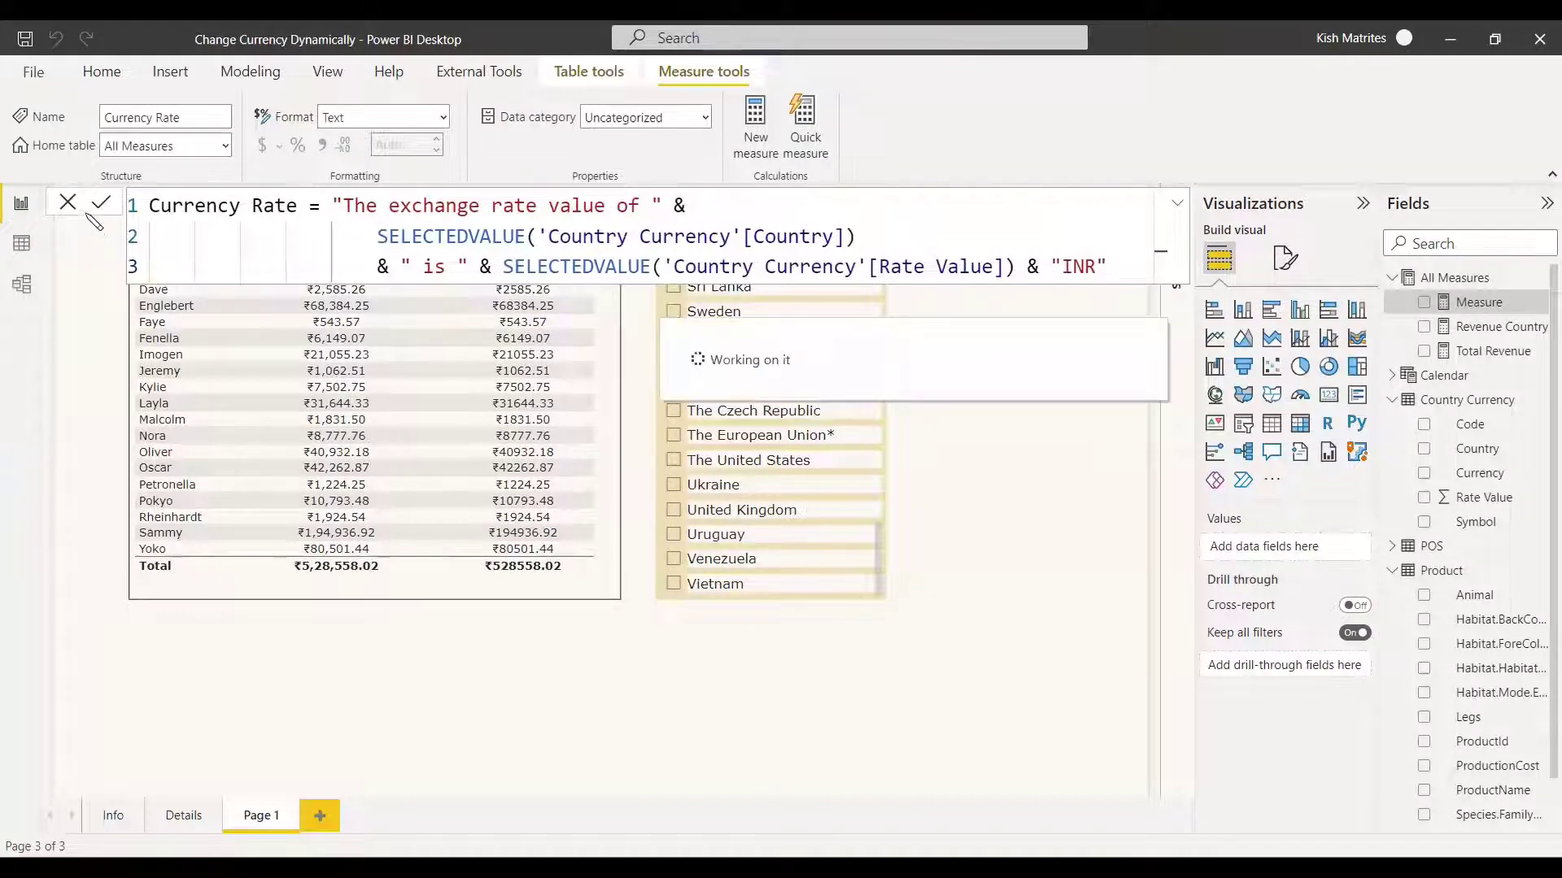
# Add a card visual showing the Currency Rate measure beside the Country slicer.
pyautogui.click(1328, 395)
pyautogui.click(1073, 432)
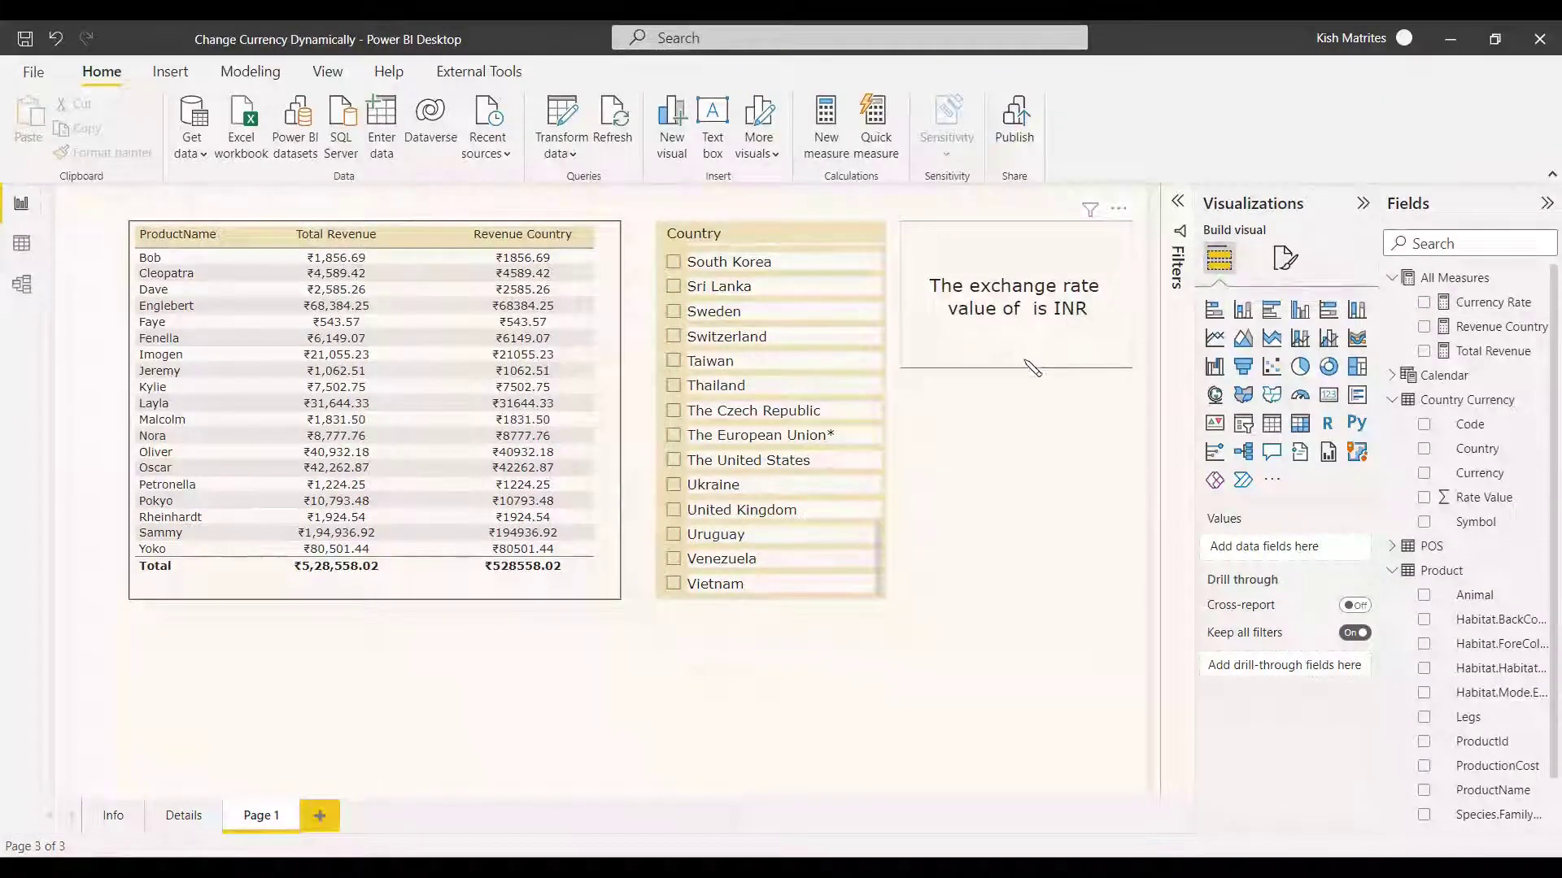
# Check the Currency Rate card and Revenue Country column for Taiwan and The United States in the Country slicer, and clear the selection.
pyautogui.click(691, 368)
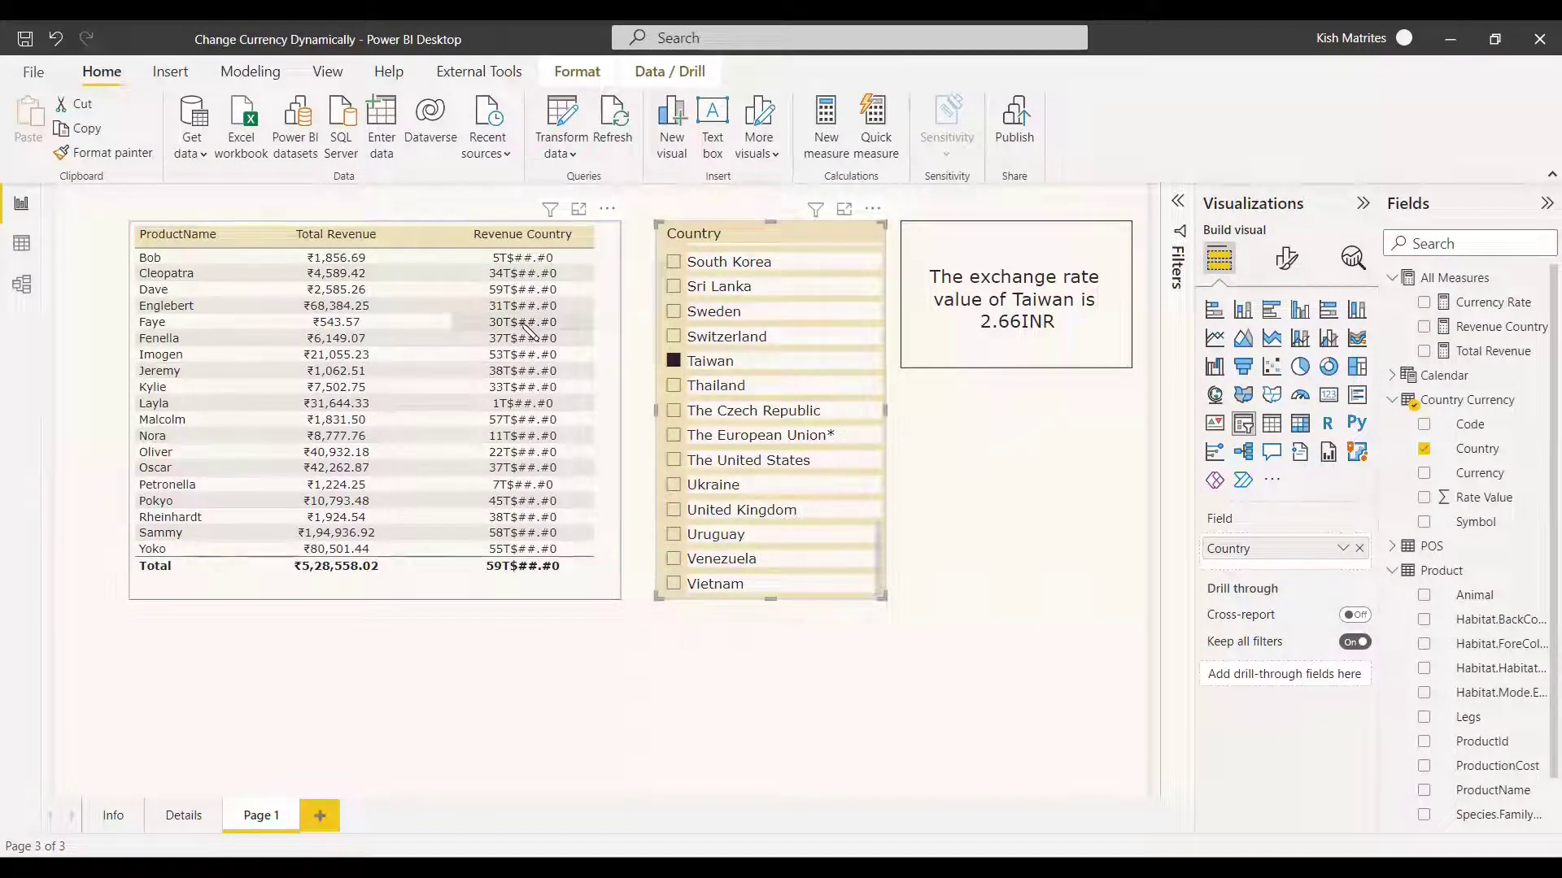
pyautogui.click(673, 360)
pyautogui.click(1039, 352)
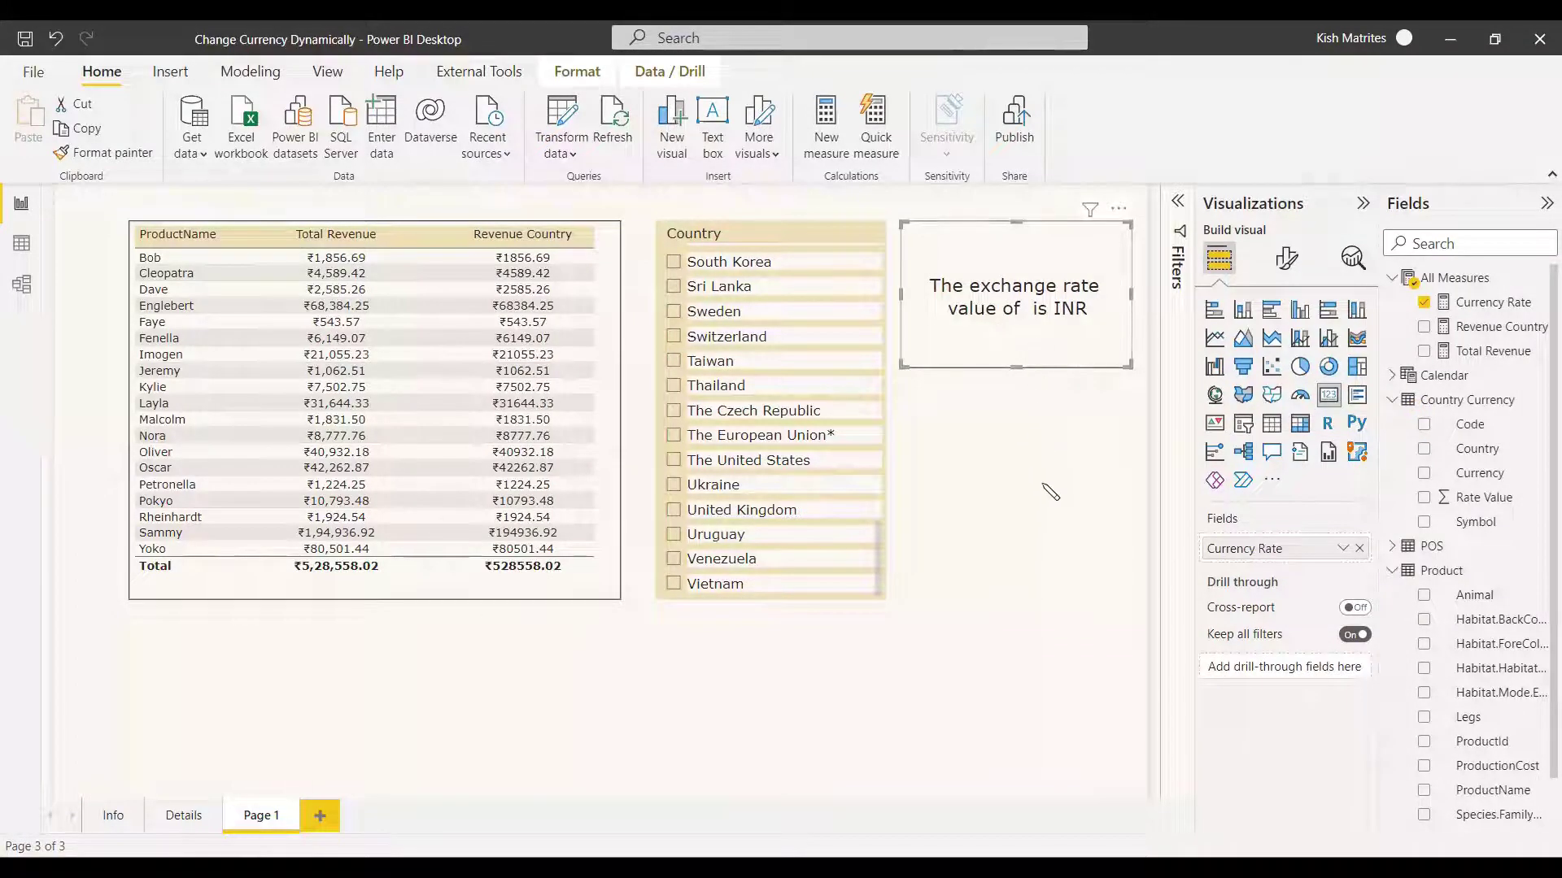
pyautogui.click(674, 461)
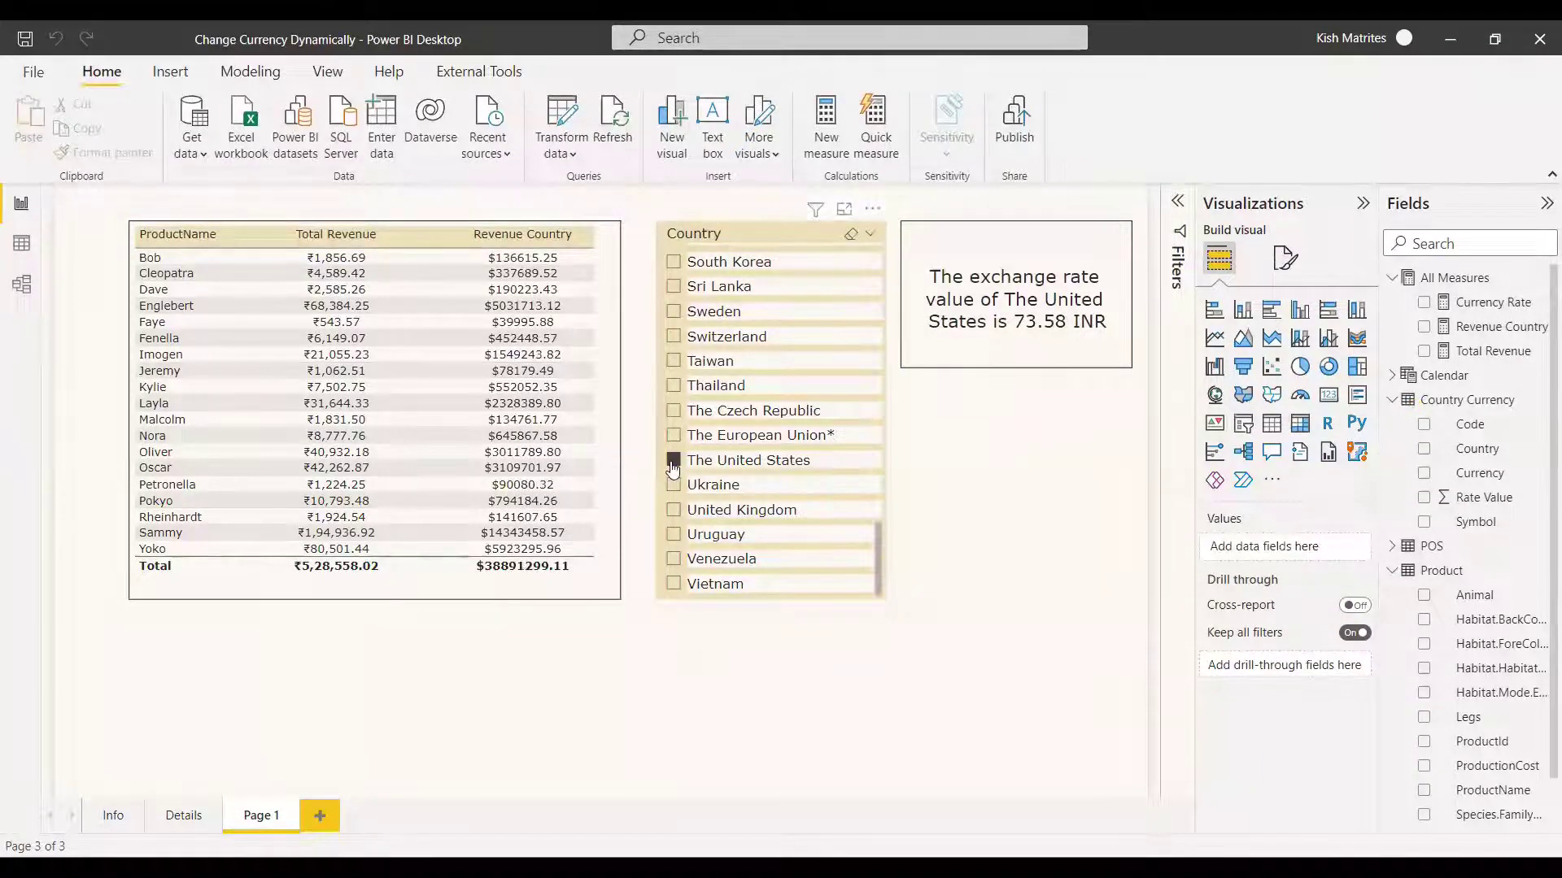
pyautogui.click(672, 462)
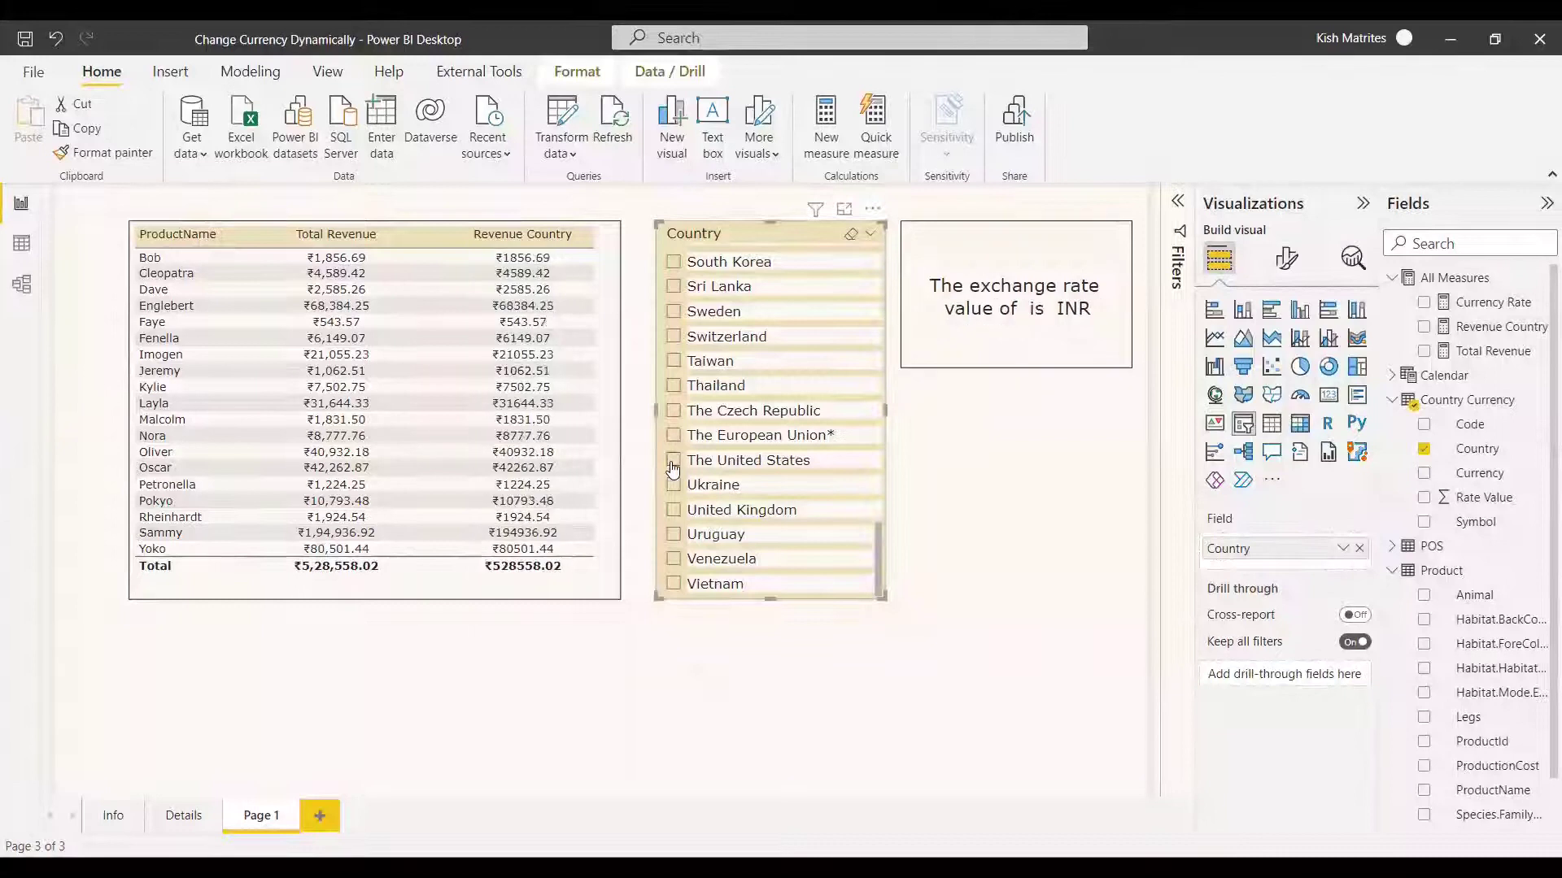